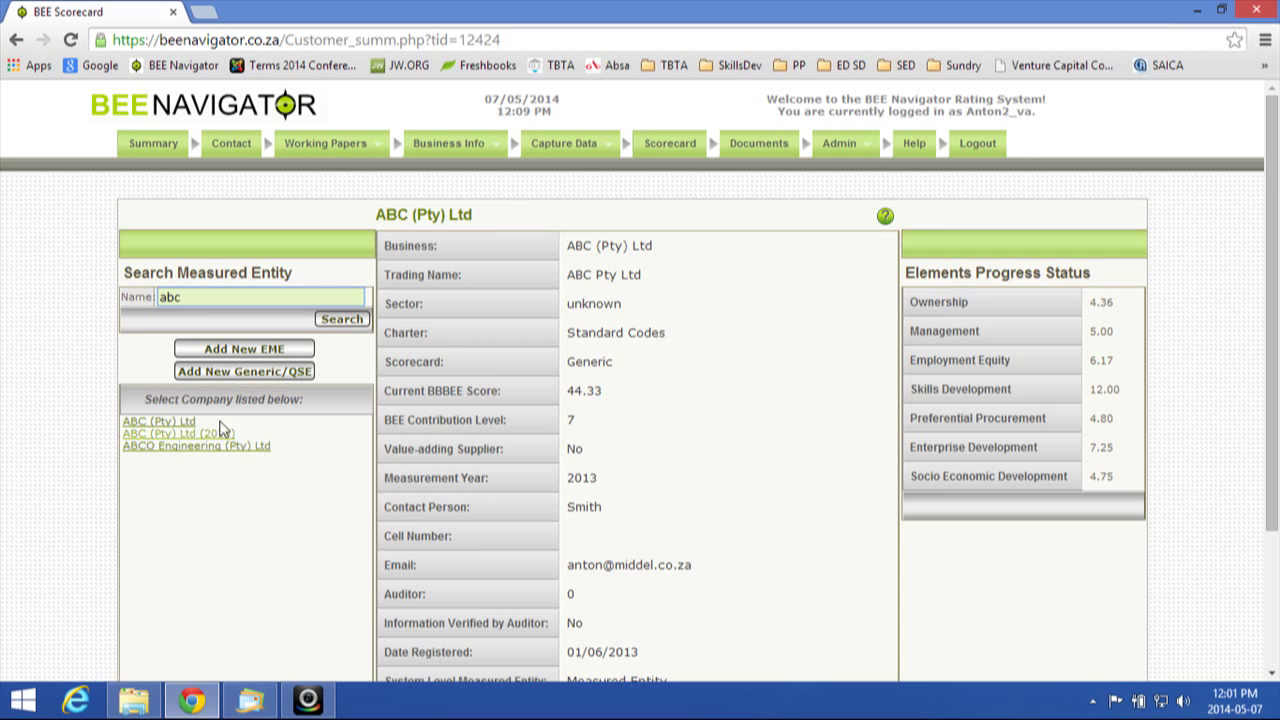
# Step: View the registration form for a new Generic/QSE measured entity and return to the ABC (Pty) Ltd summary
pyautogui.click(224, 373)
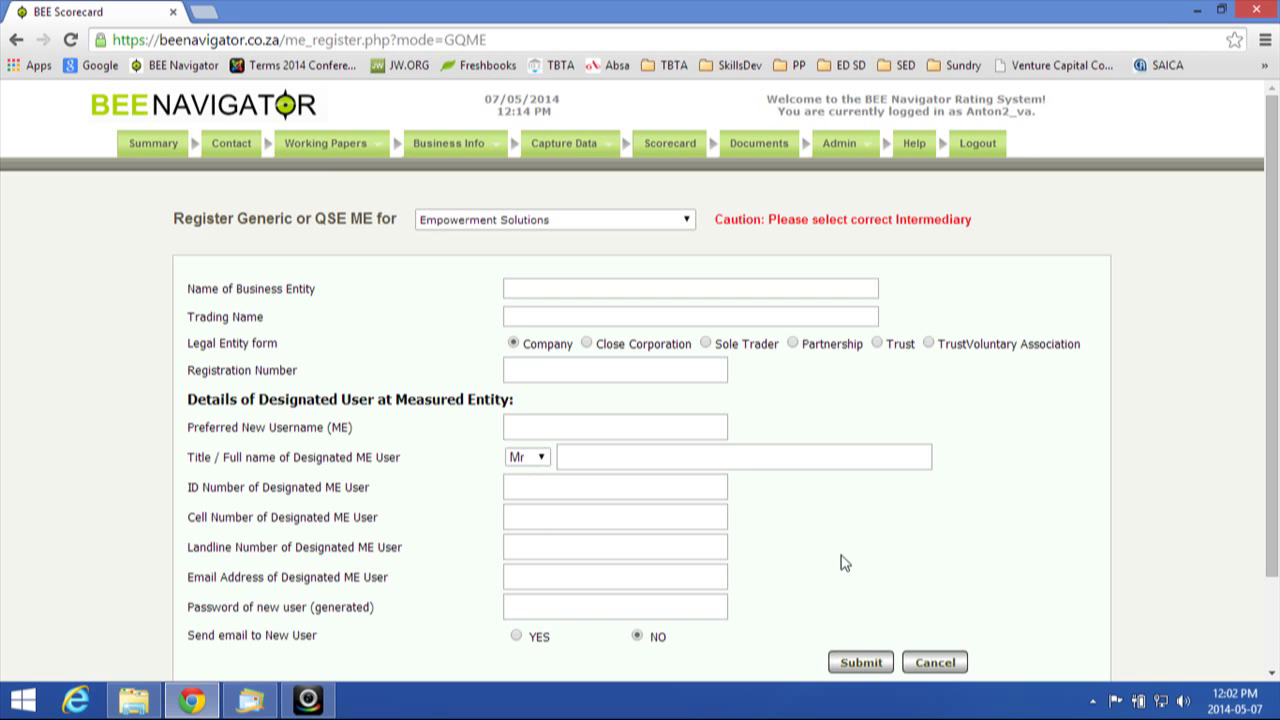
pyautogui.click(16, 40)
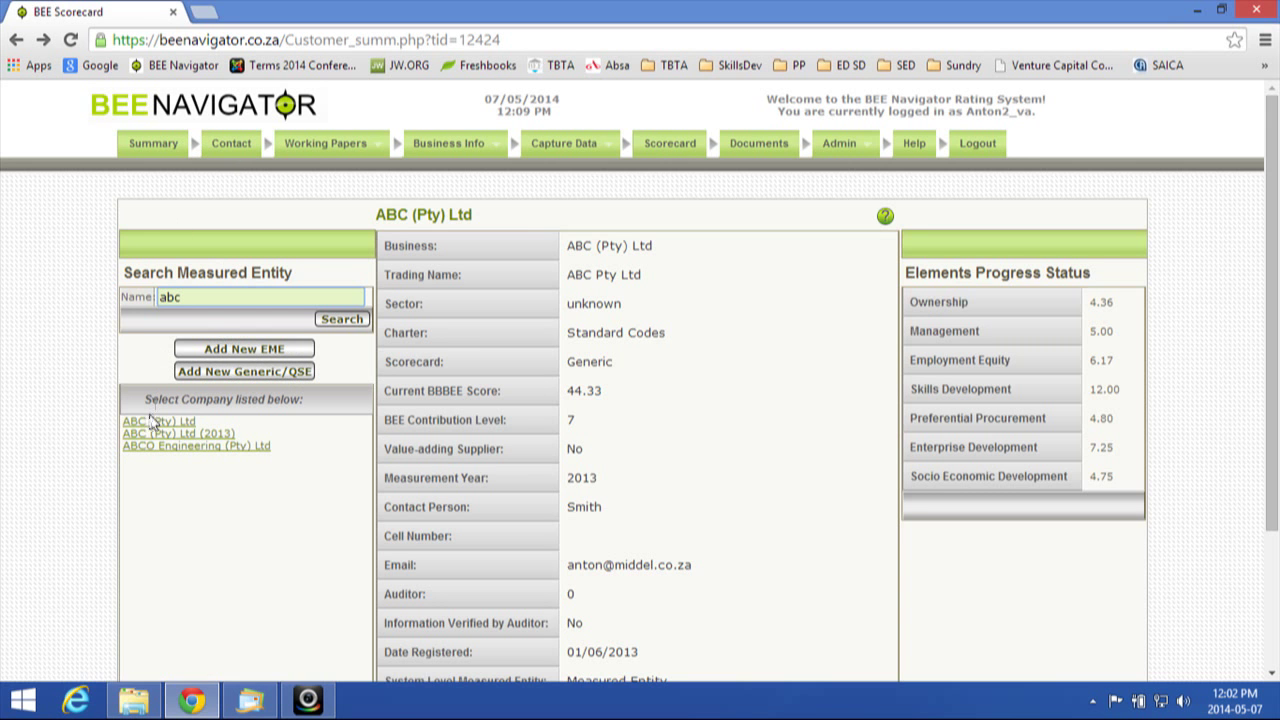
# Step: Open the contact log for ABC (Pty) Ltd and look through its recorded notes, tasks and payments
pyautogui.click(231, 145)
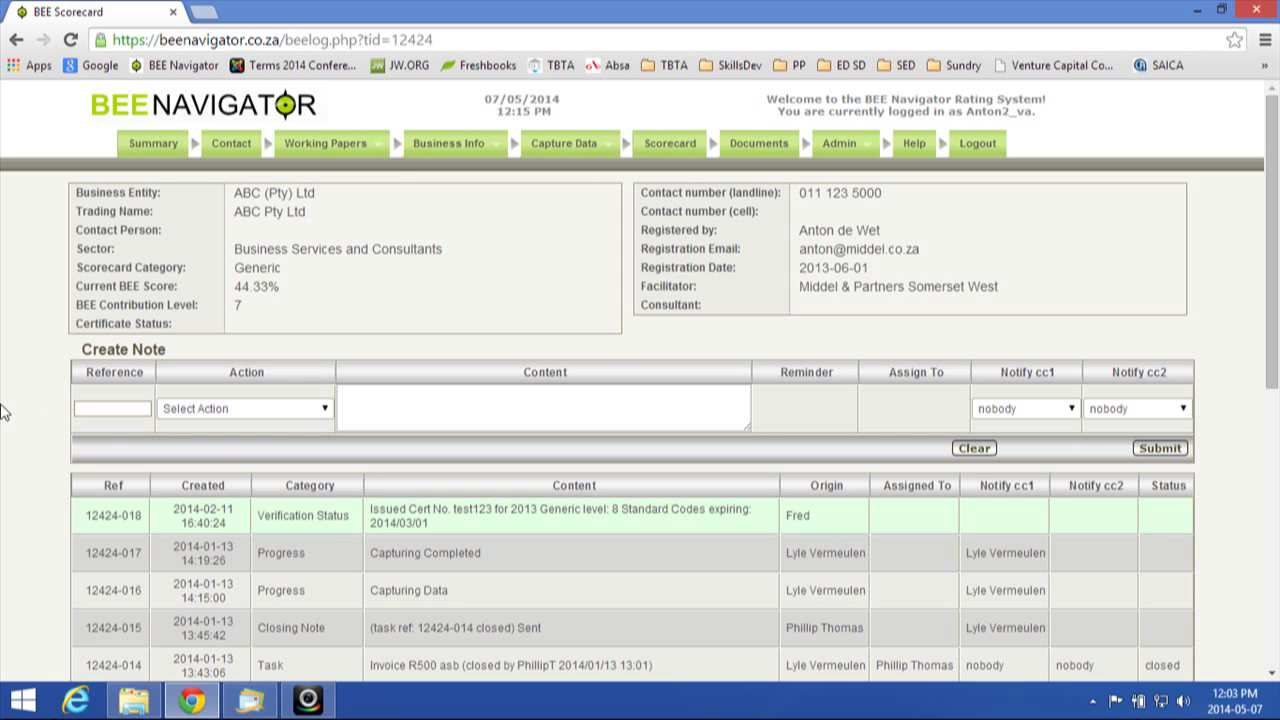
pyautogui.scroll(-4, 480, 600)
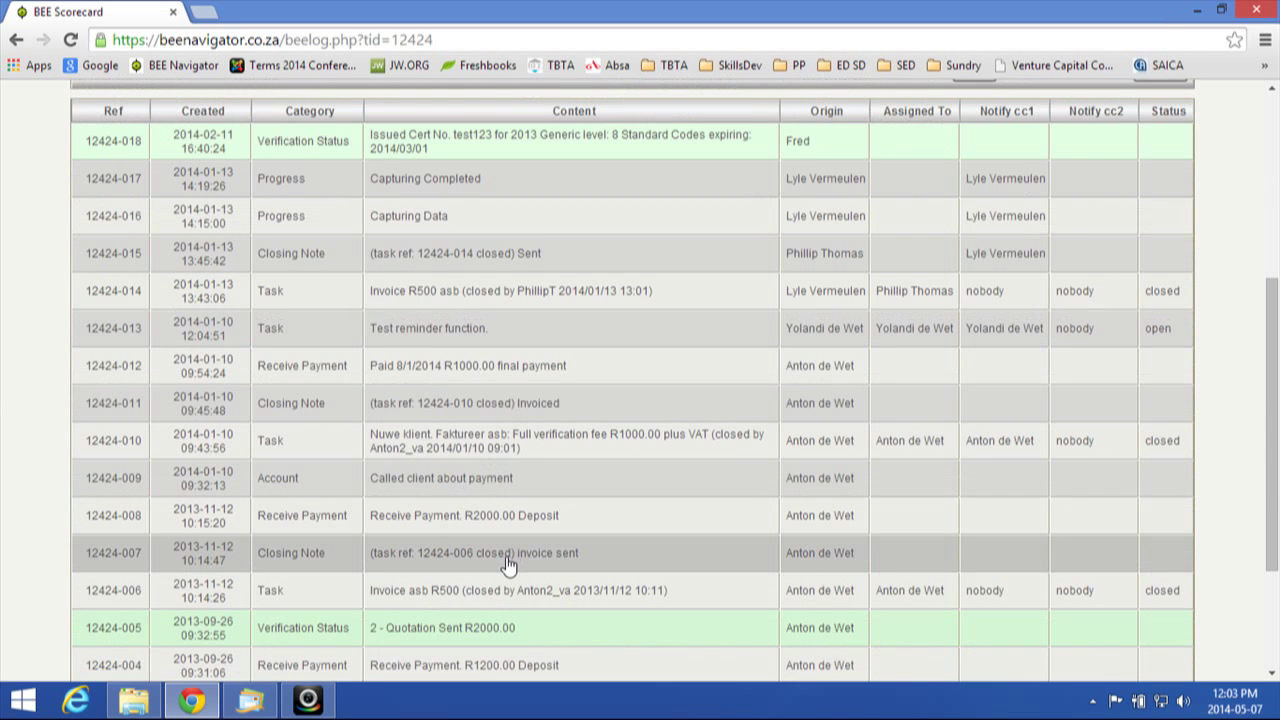
pyautogui.scroll(2, 507, 565)
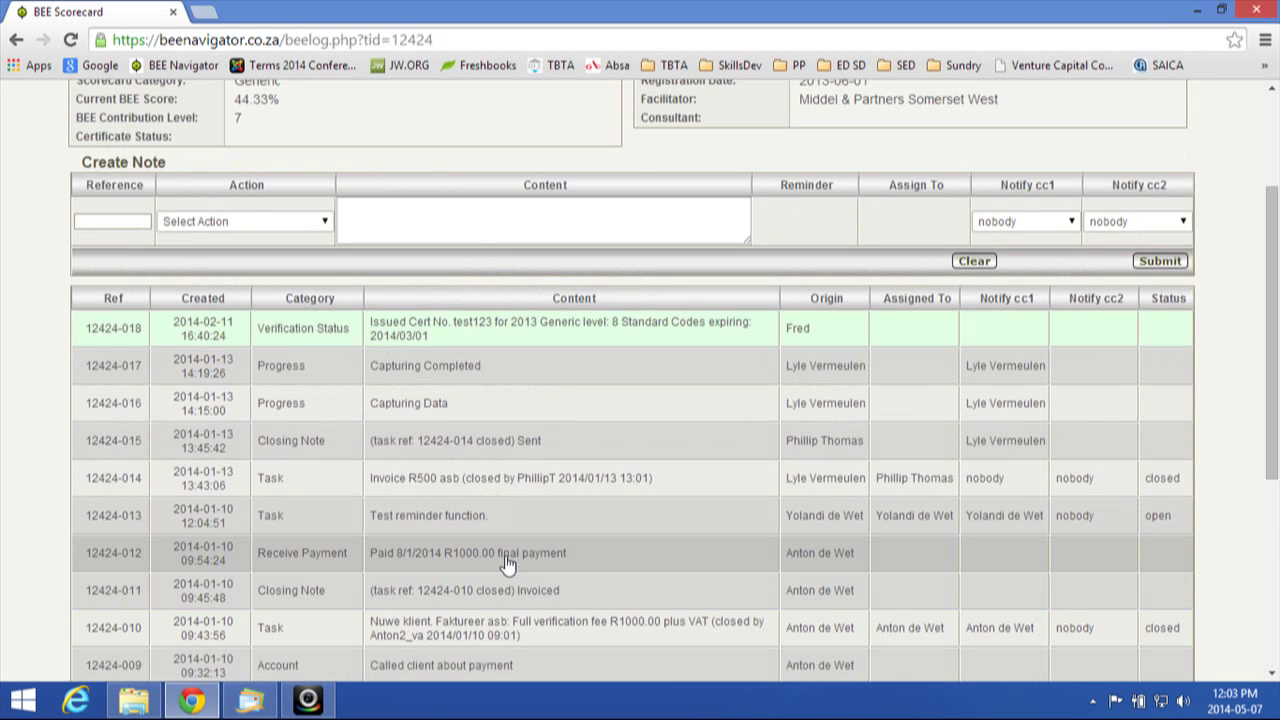
pyautogui.scroll(2, 507, 565)
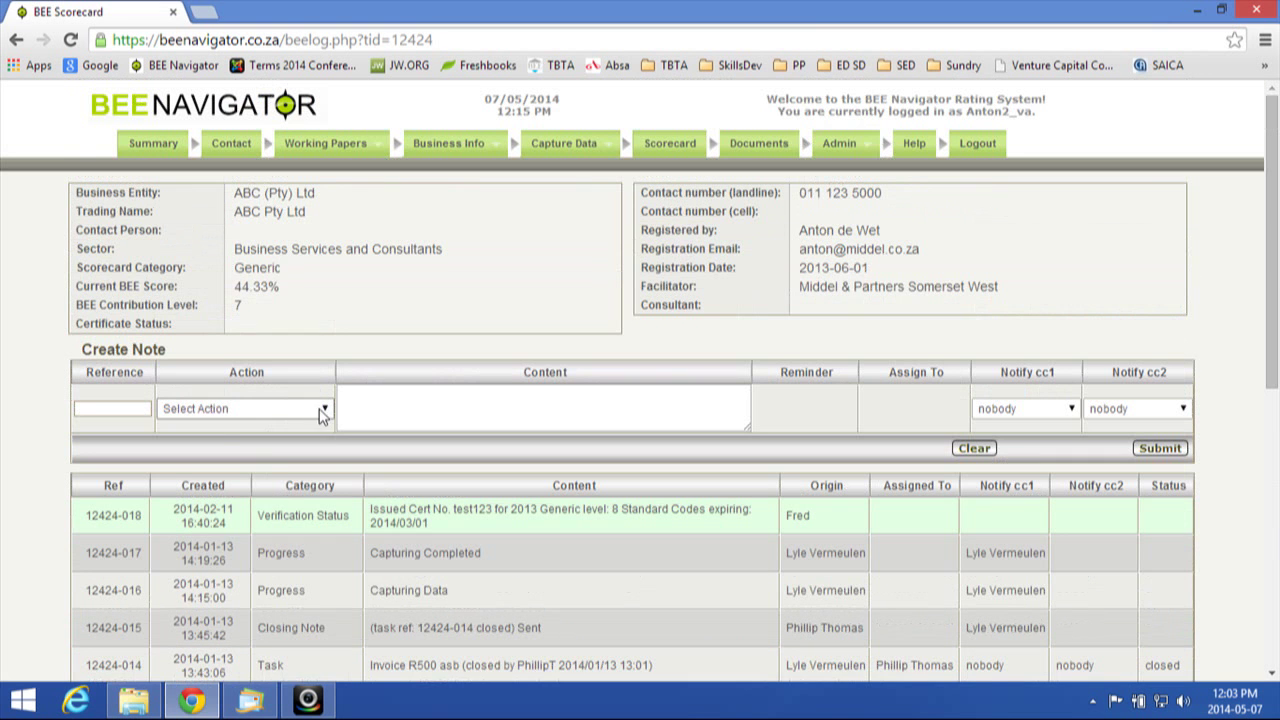
# Step: Draft a Create Note entry with the content "jhjsdkfhs.kjdfh" and check the recipients offered for the first notification
pyautogui.click(324, 409)
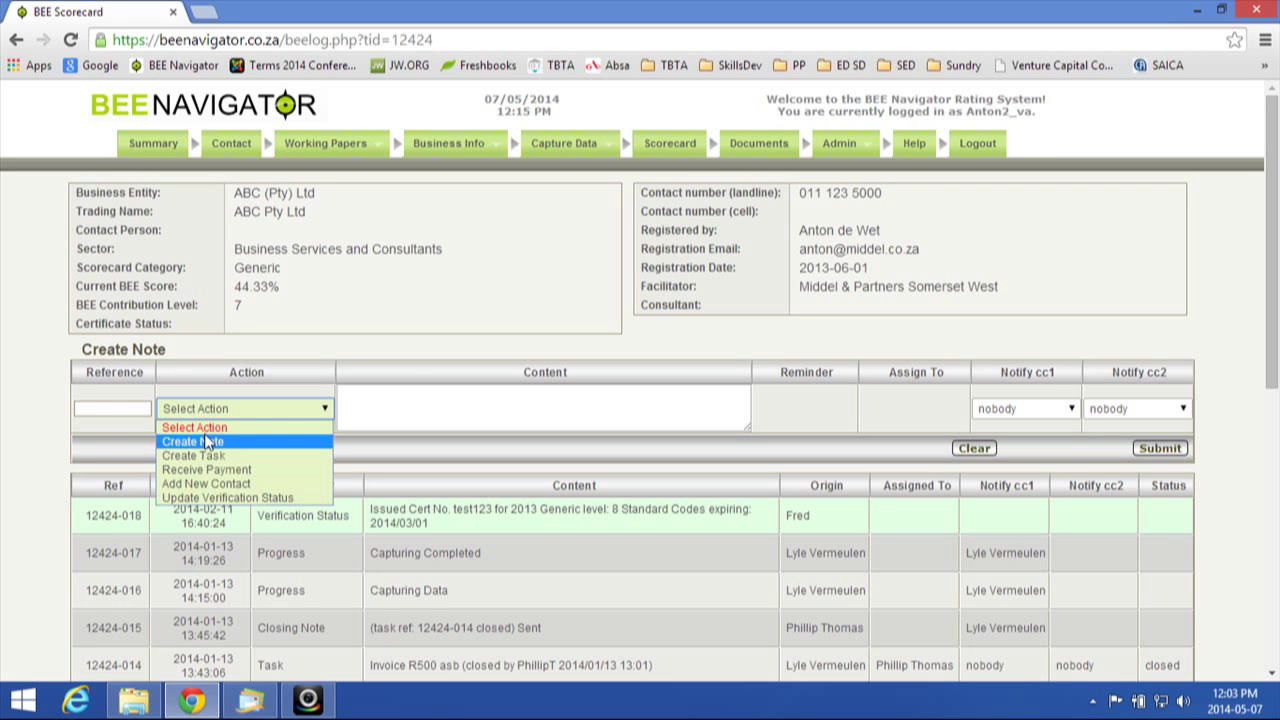
pyautogui.click(267, 443)
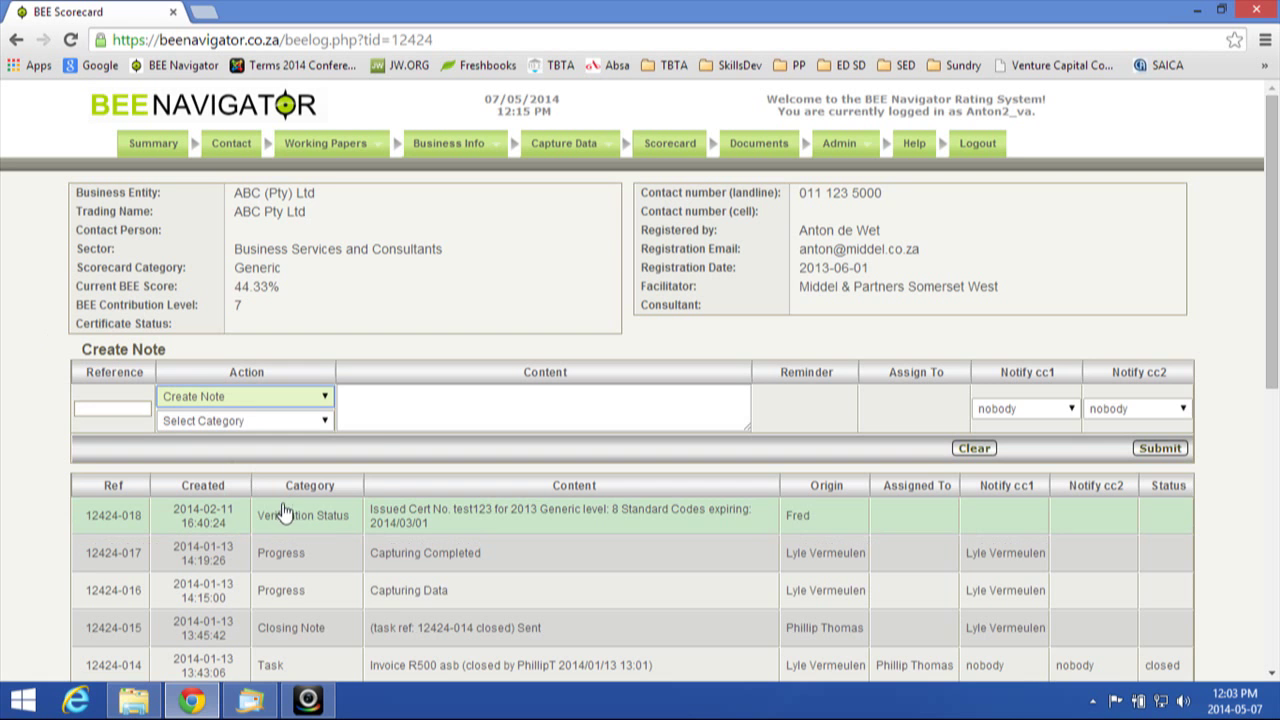
pyautogui.click(417, 418)
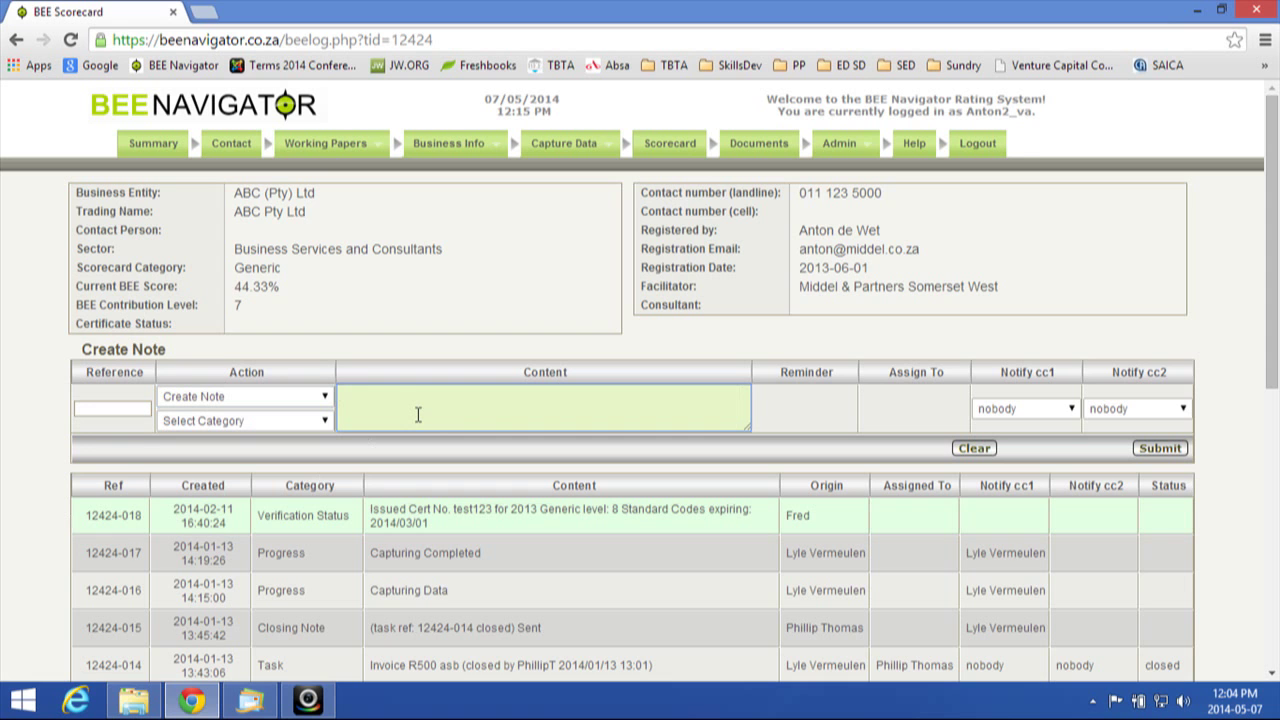
pyautogui.write('jhjsdkfhs.kjdfh')
pyautogui.click(757, 340)
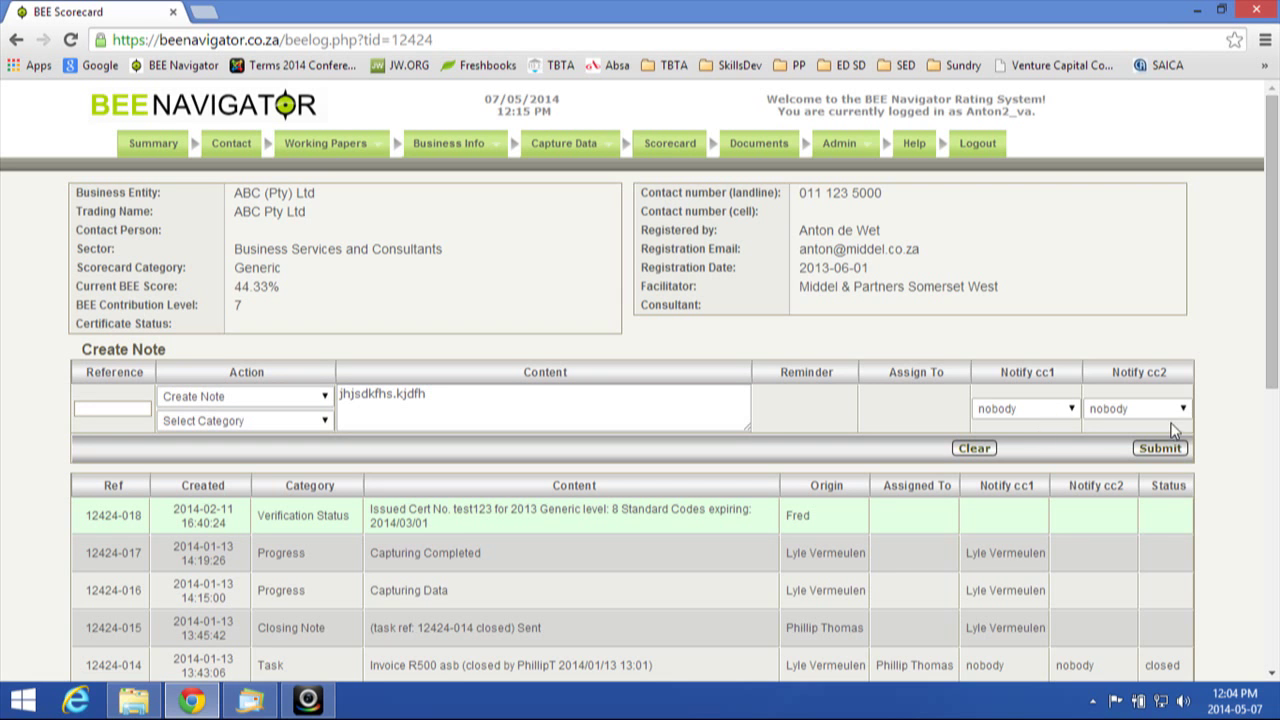
pyautogui.click(1063, 409)
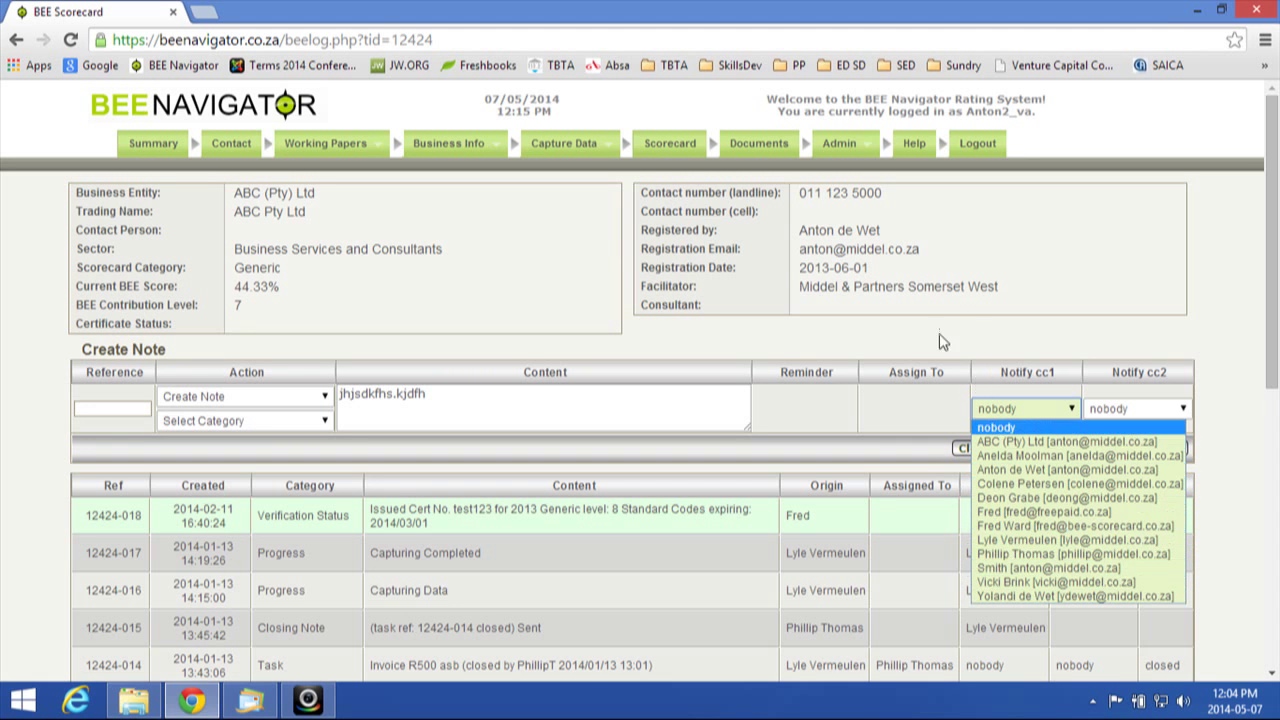
pyautogui.click(996, 328)
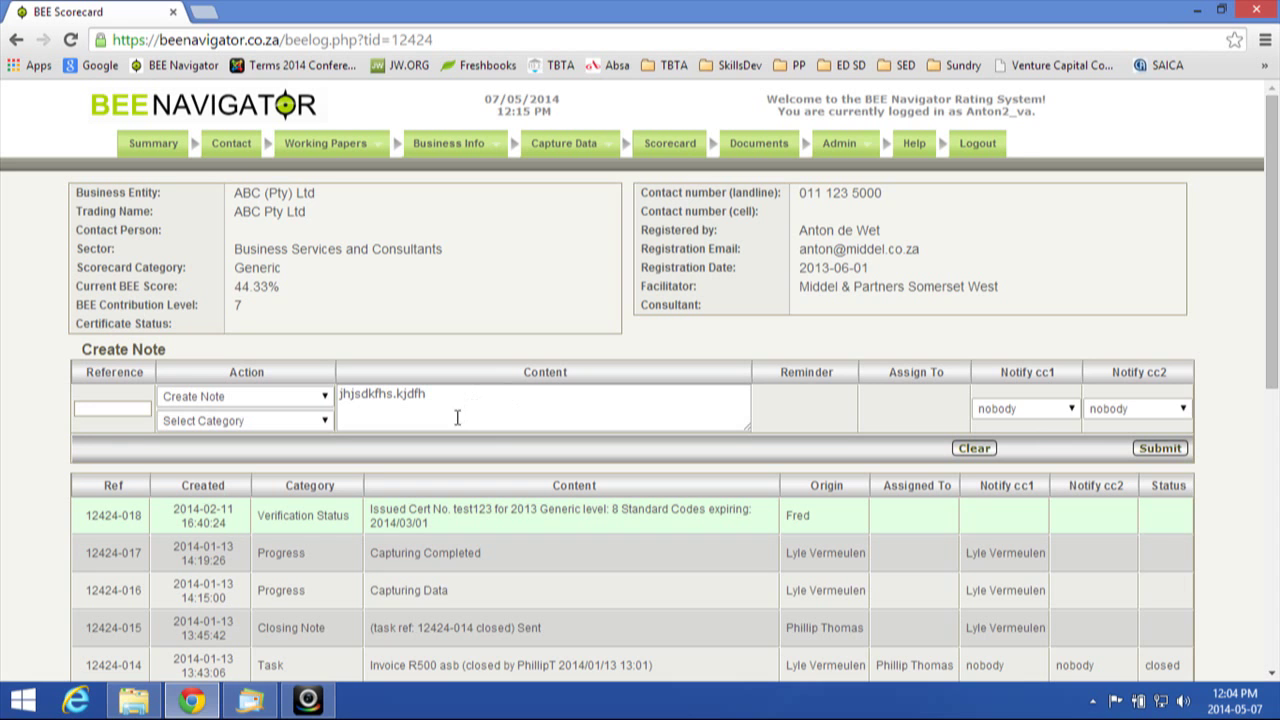
# Step: Set the note's category to Progress and review the other available categories
pyautogui.click(326, 422)
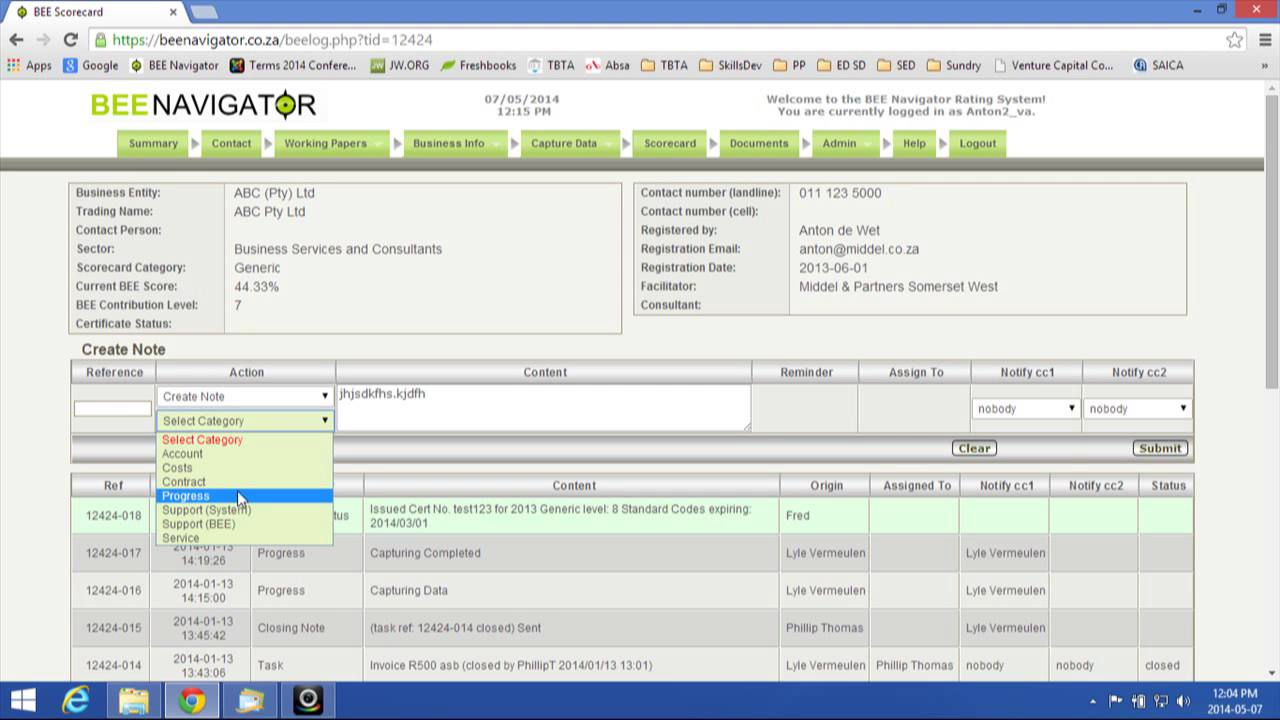
pyautogui.click(235, 495)
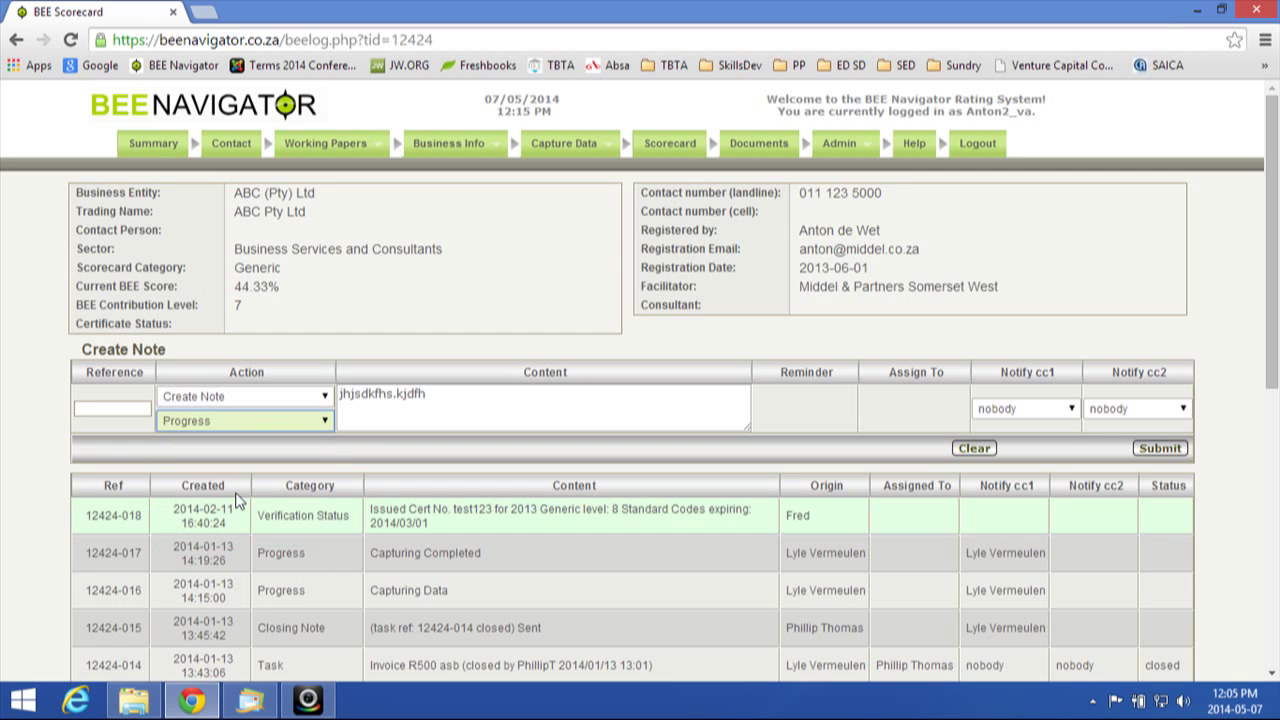
pyautogui.click(284, 422)
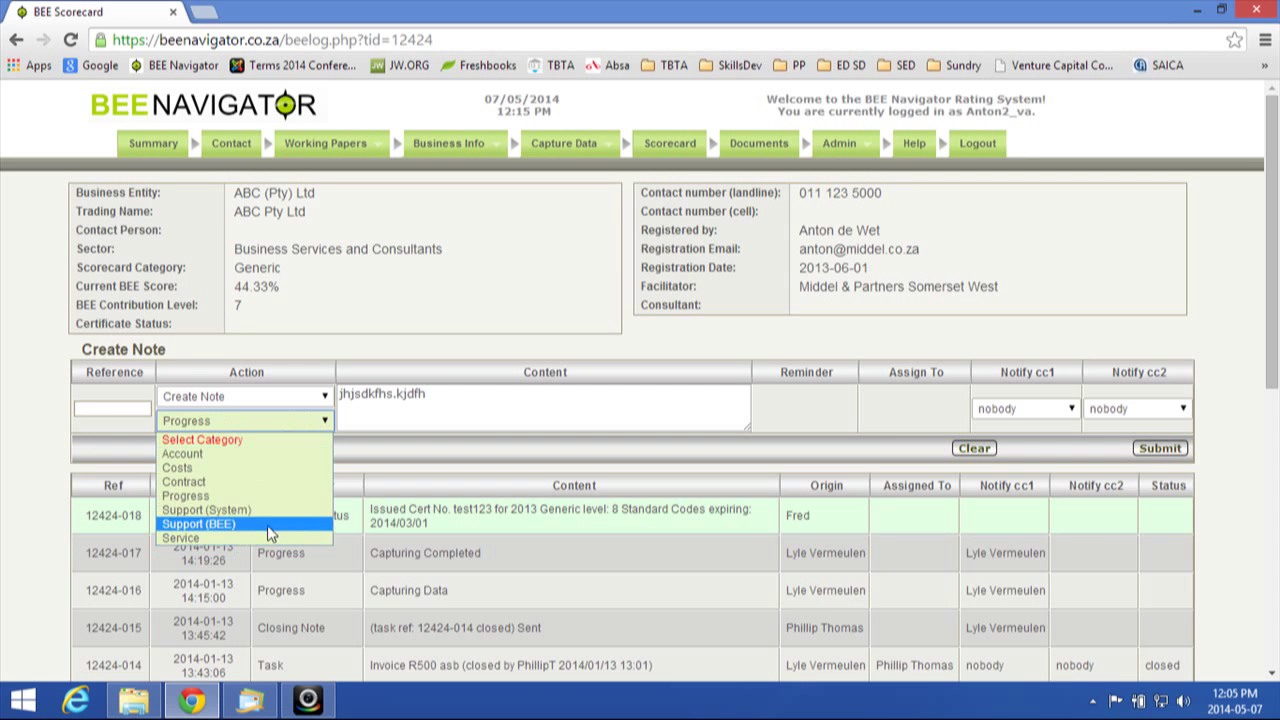
pyautogui.press('Escape')
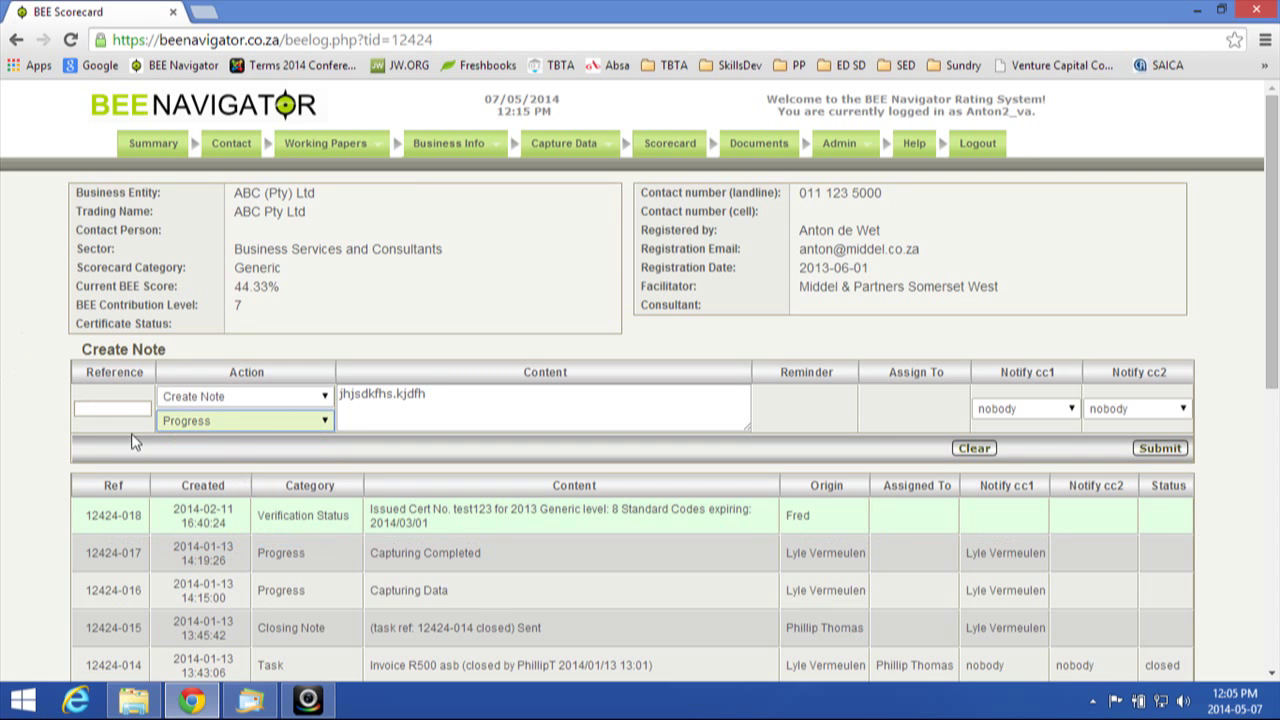
pyautogui.click(240, 422)
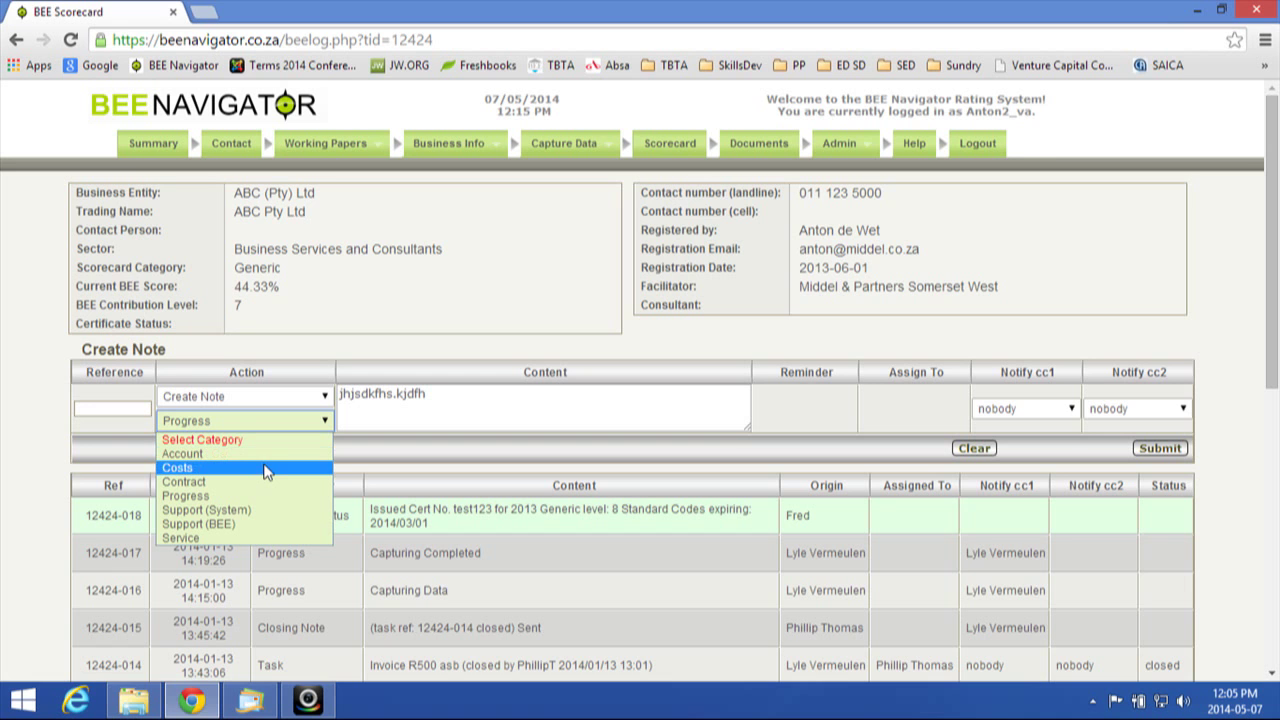
pyautogui.press('Up')
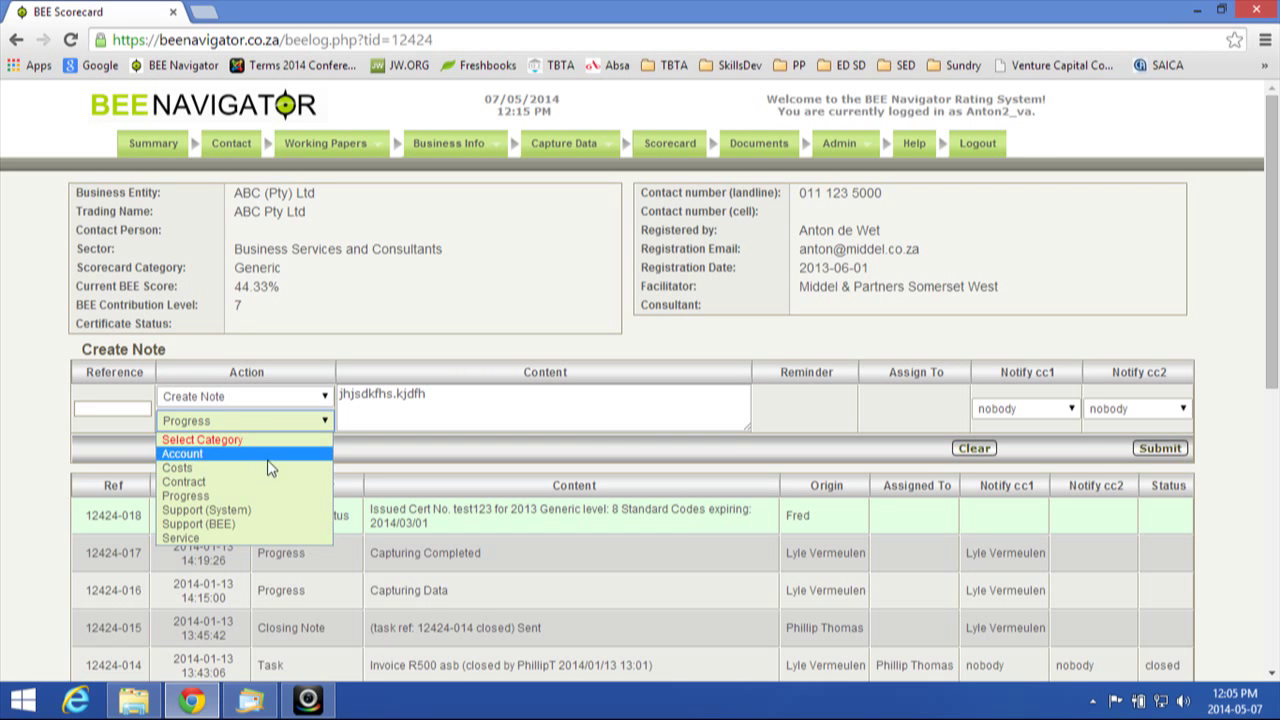
pyautogui.press('Up')
pyautogui.click(28, 400)
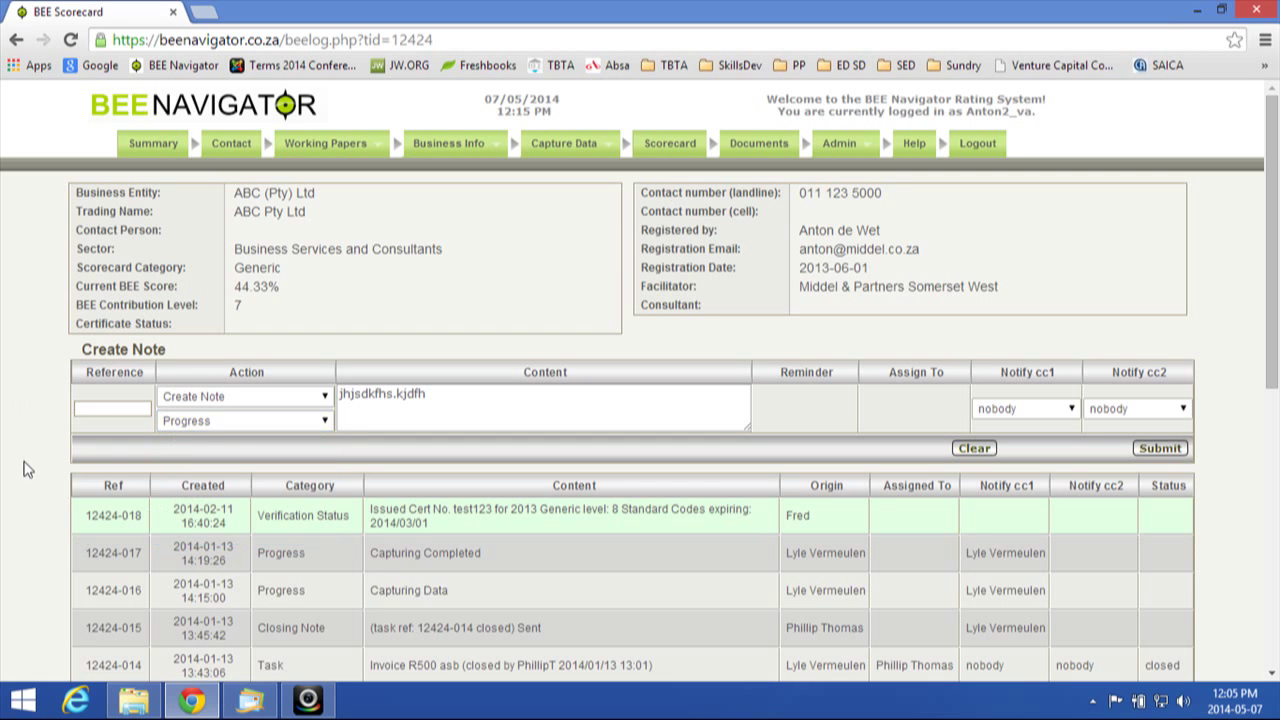
# Step: Switch the entry to Create Task with category Progress and the content "please capture EE asap."
pyautogui.click(265, 400)
pyautogui.click(265, 405)
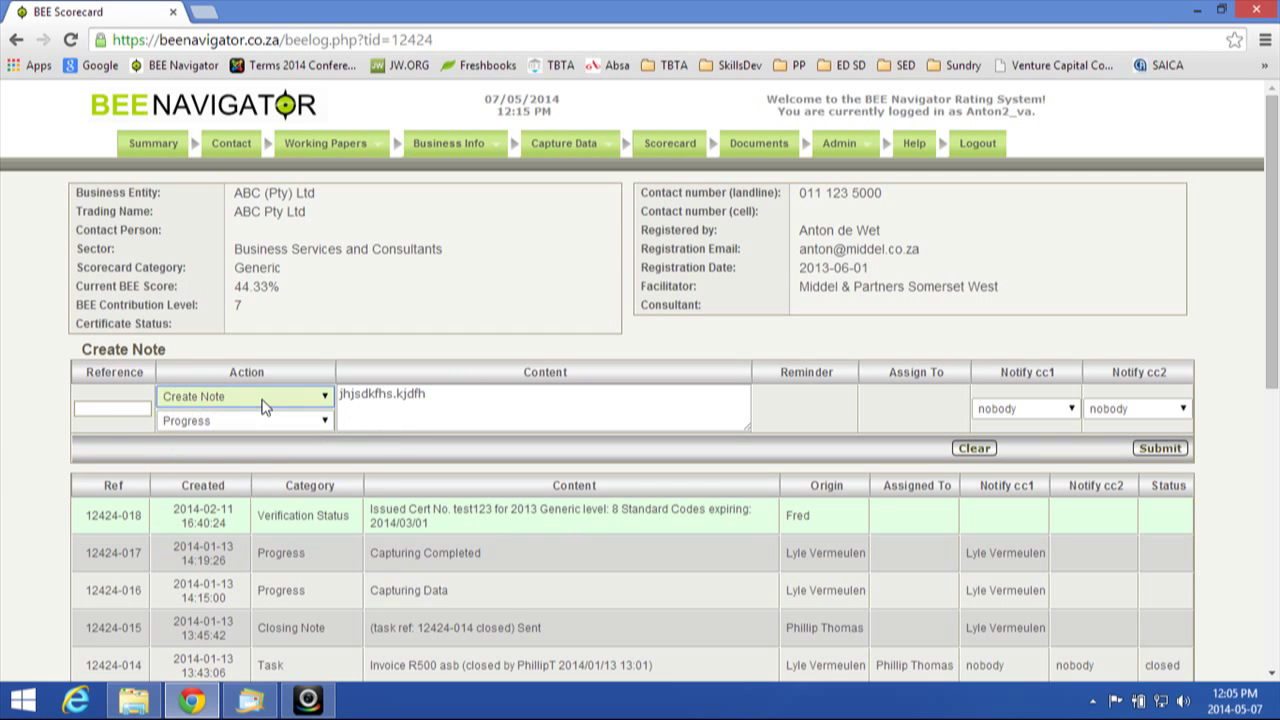
pyautogui.click(265, 403)
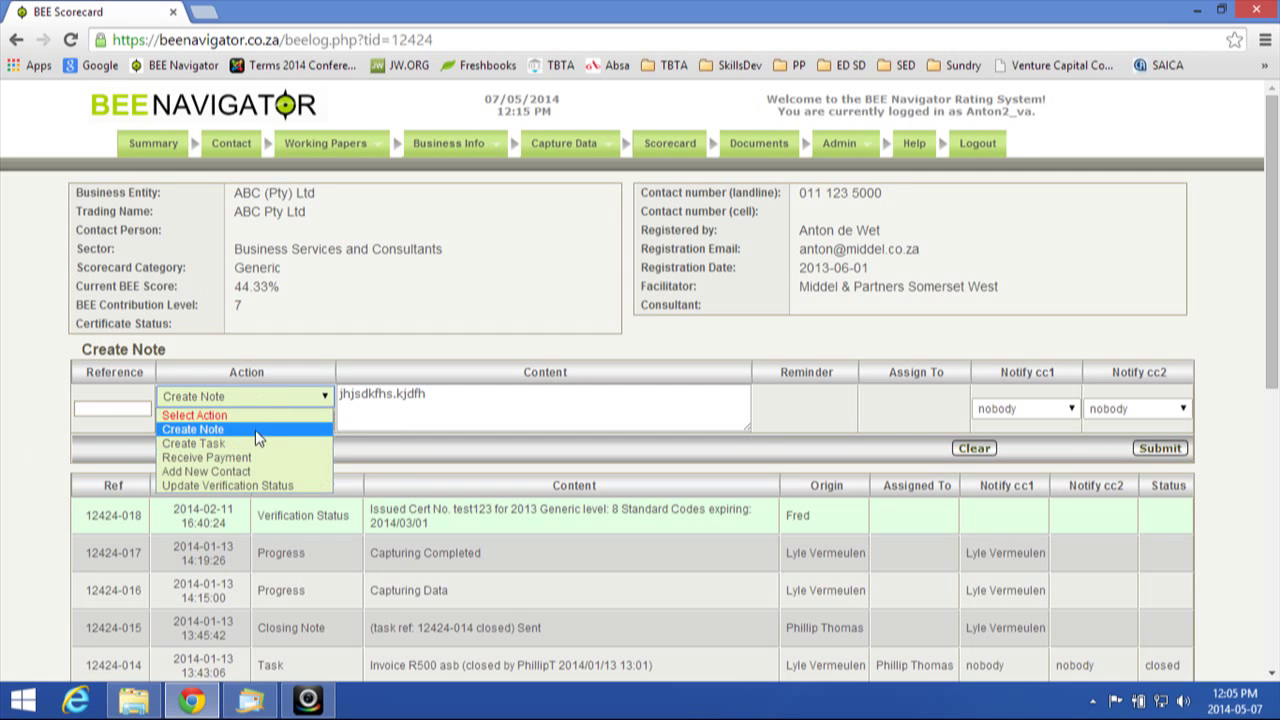
pyautogui.click(253, 443)
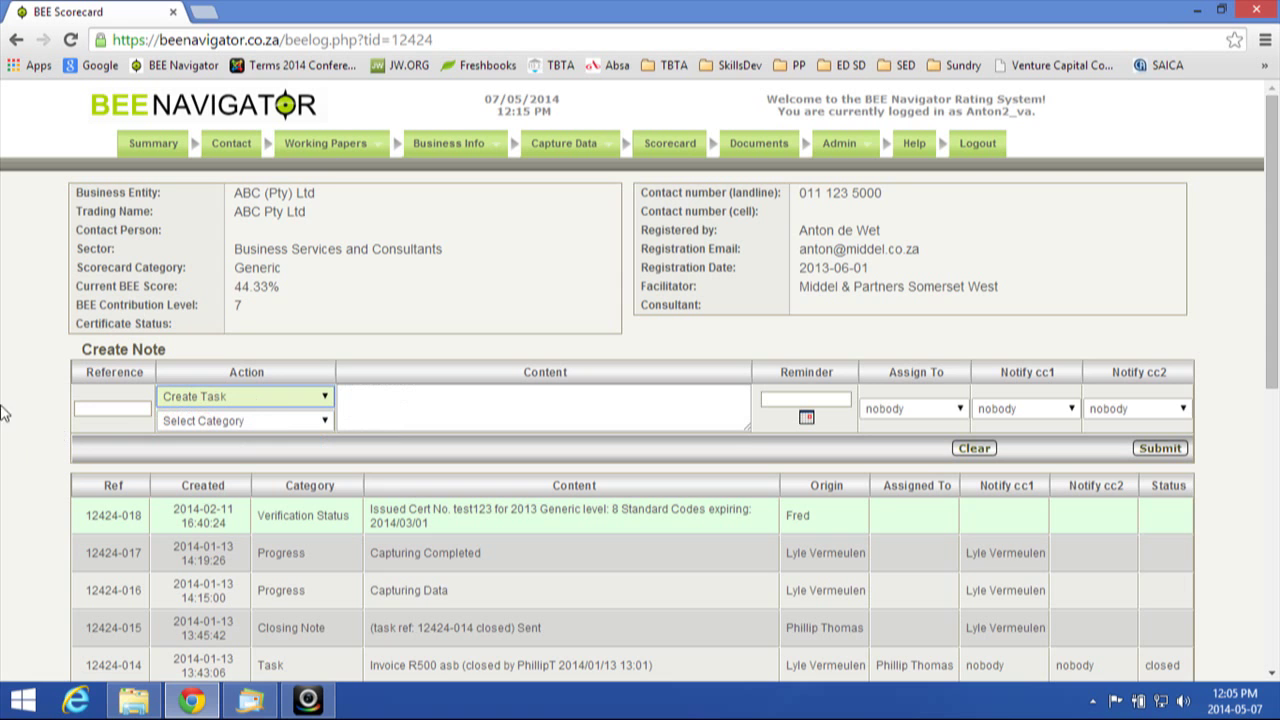
pyautogui.click(271, 419)
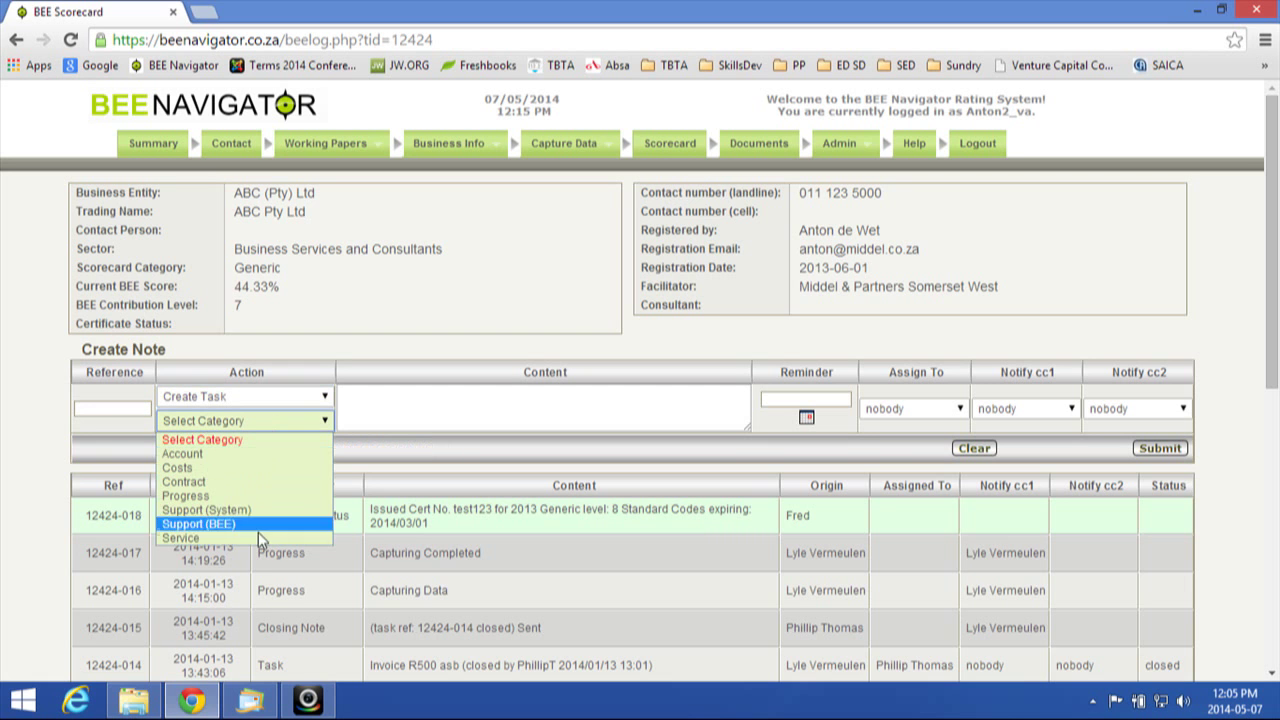
pyautogui.click(218, 497)
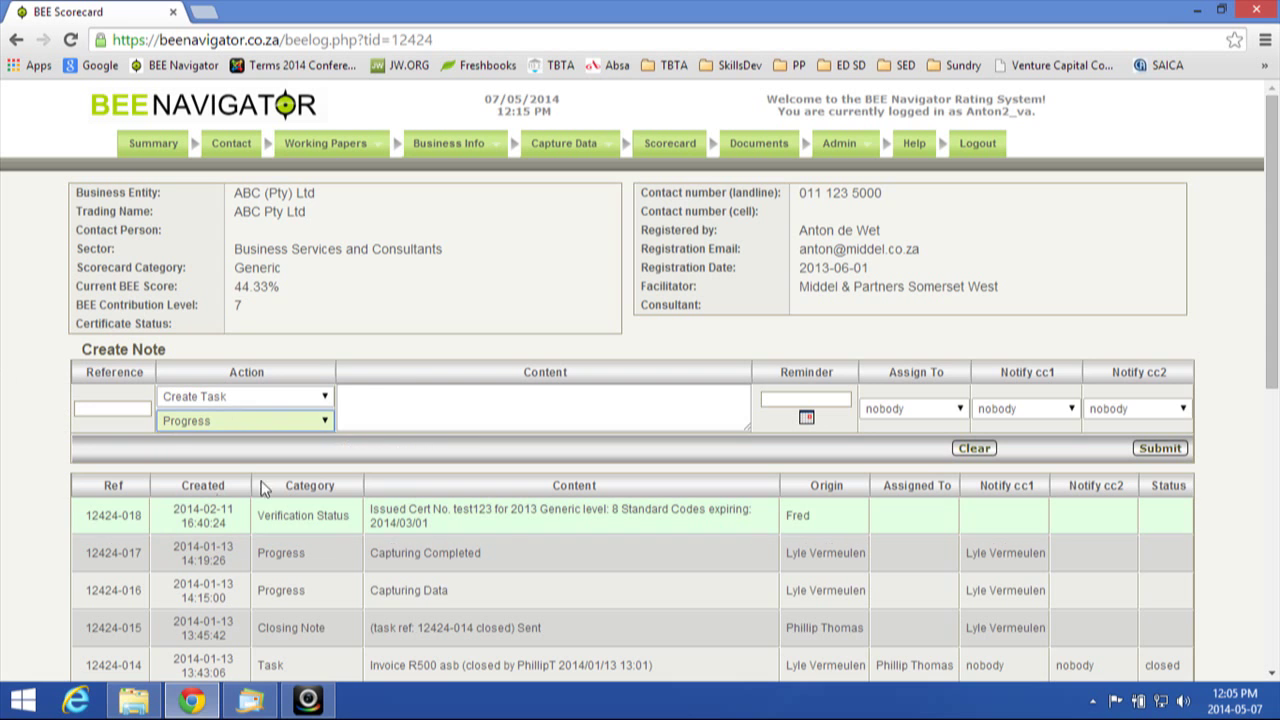
pyautogui.click(393, 408)
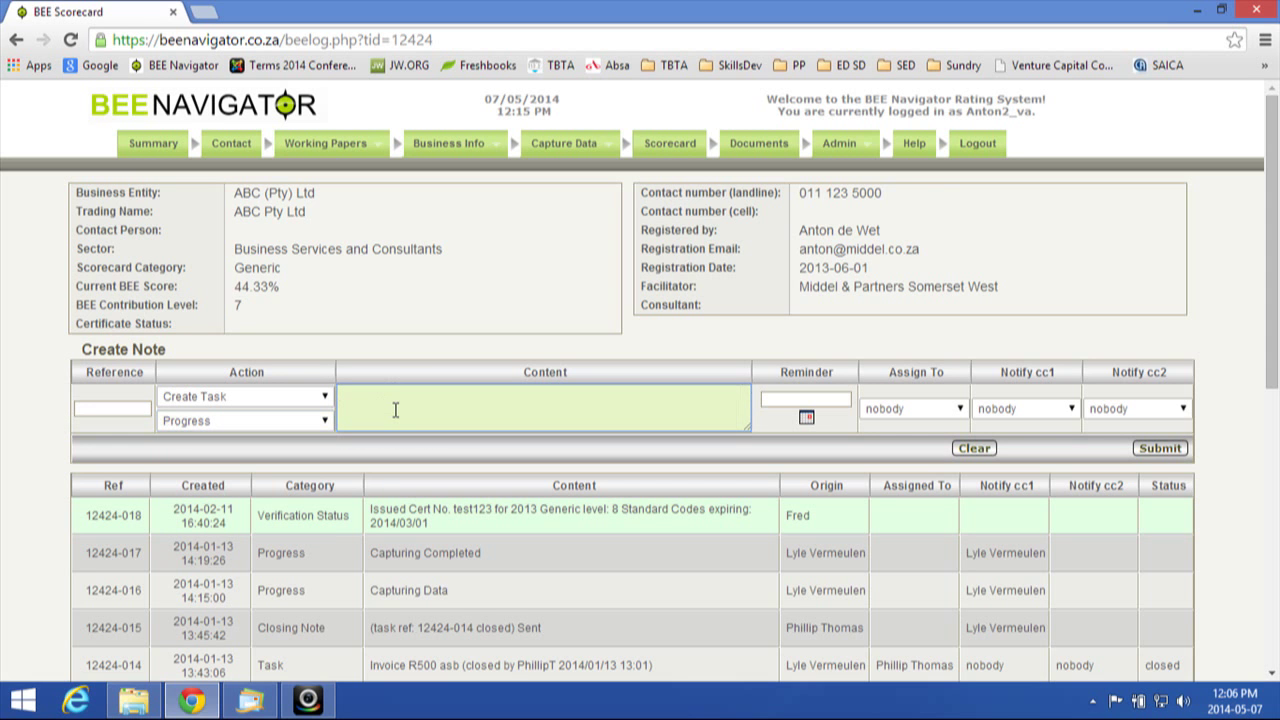
pyautogui.write('please capture EE asap.')
# Step: Review the task's assignee list, first notification list and reminder calendar without choosing anything
pyautogui.click(910, 410)
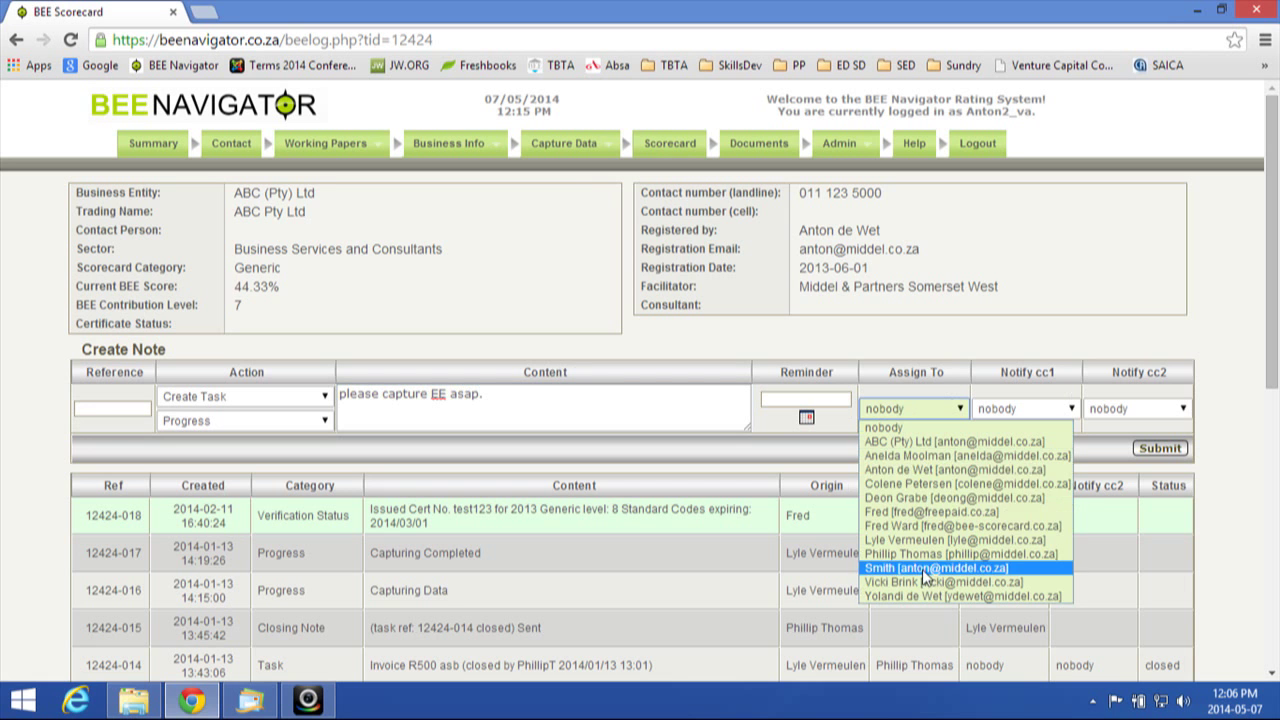
pyautogui.click(1041, 326)
pyautogui.click(1028, 410)
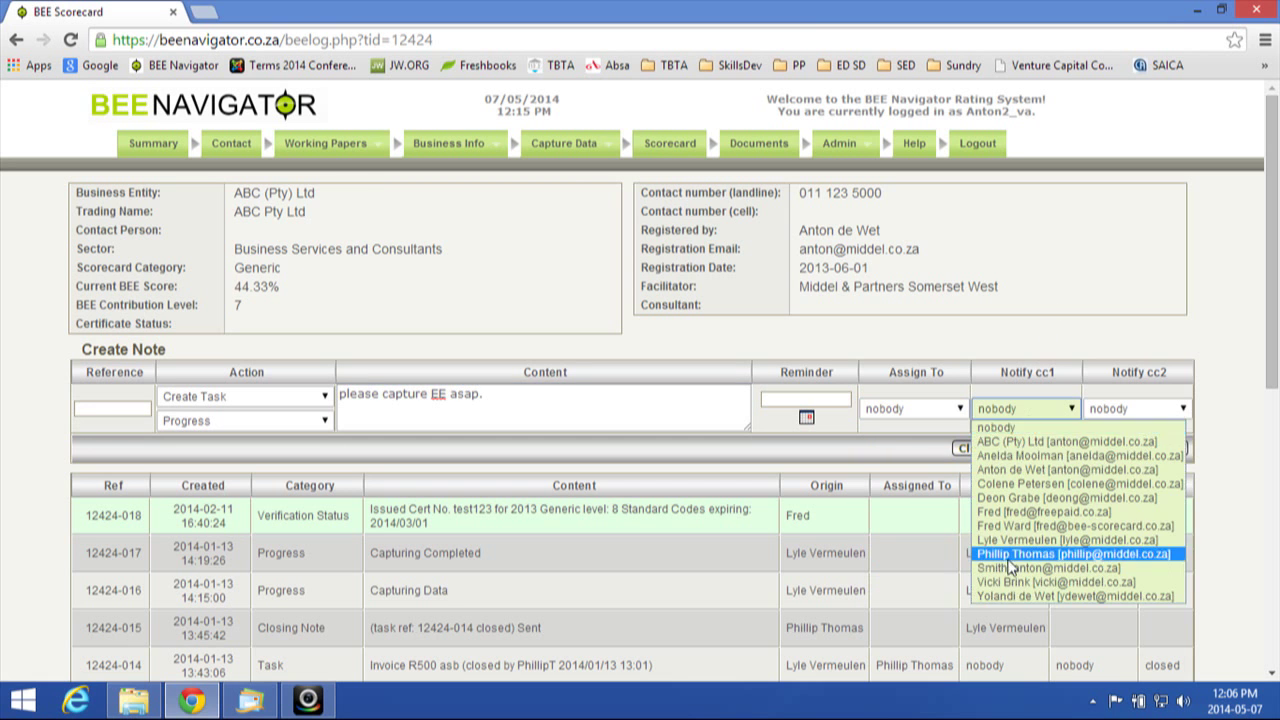
pyautogui.click(1049, 341)
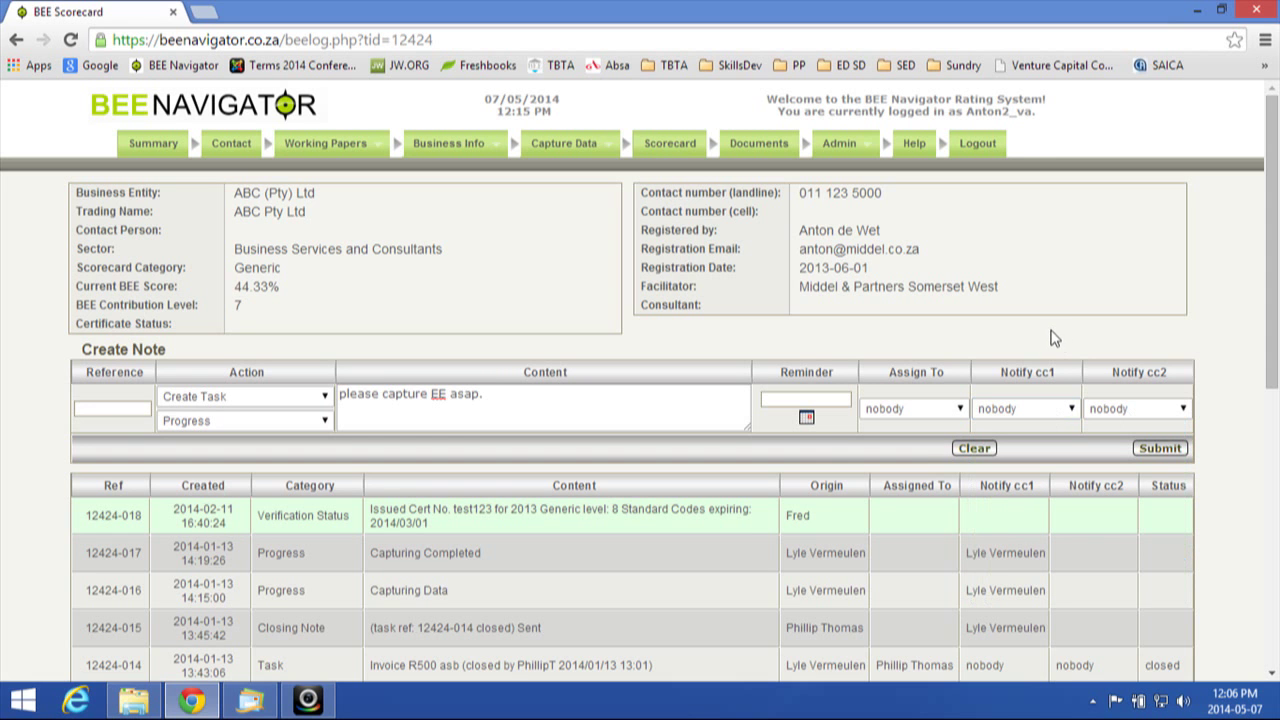
pyautogui.click(806, 418)
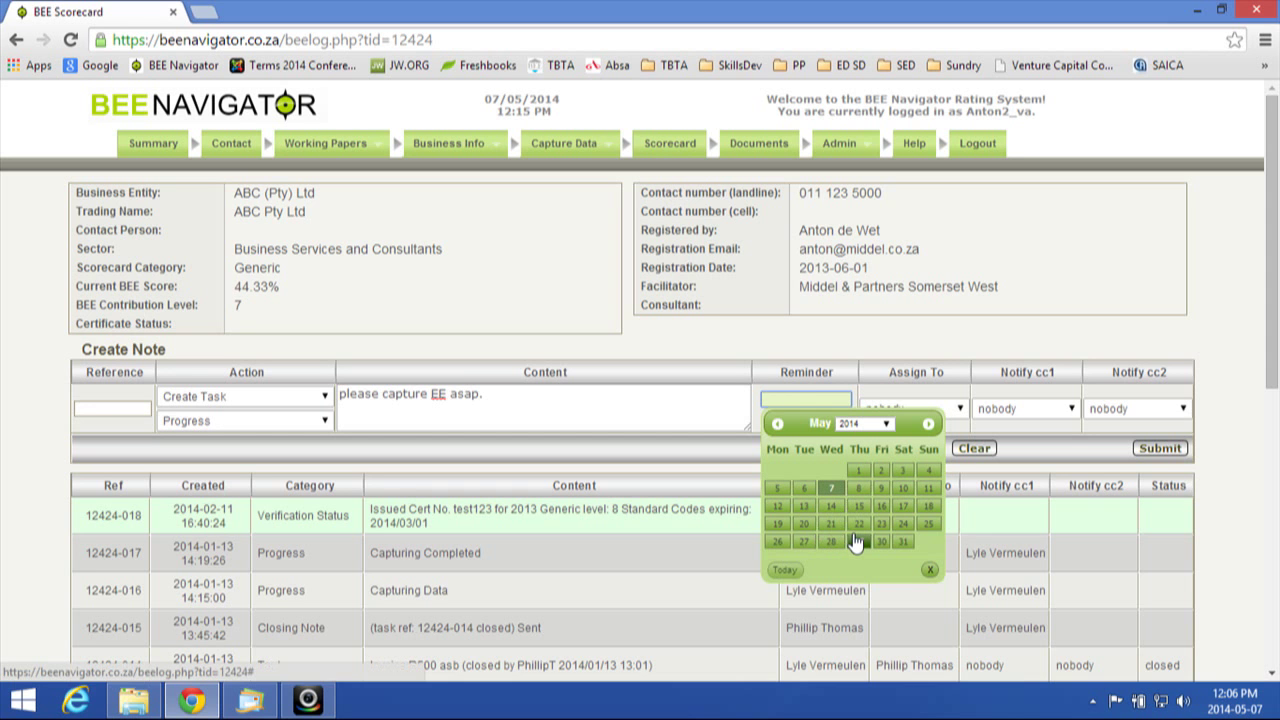
pyautogui.click(1237, 277)
# Step: Switch the entry to Receive Payment to view its fields, and clear the form
pyautogui.click(257, 396)
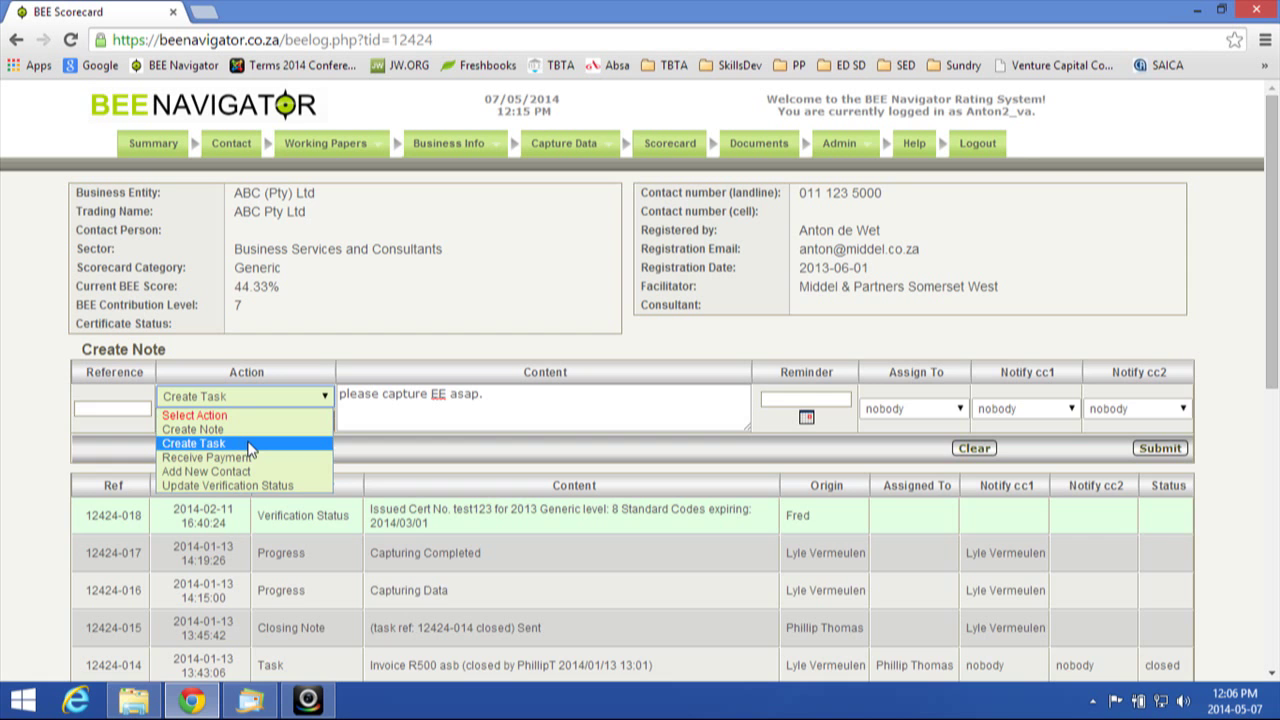
pyautogui.click(280, 459)
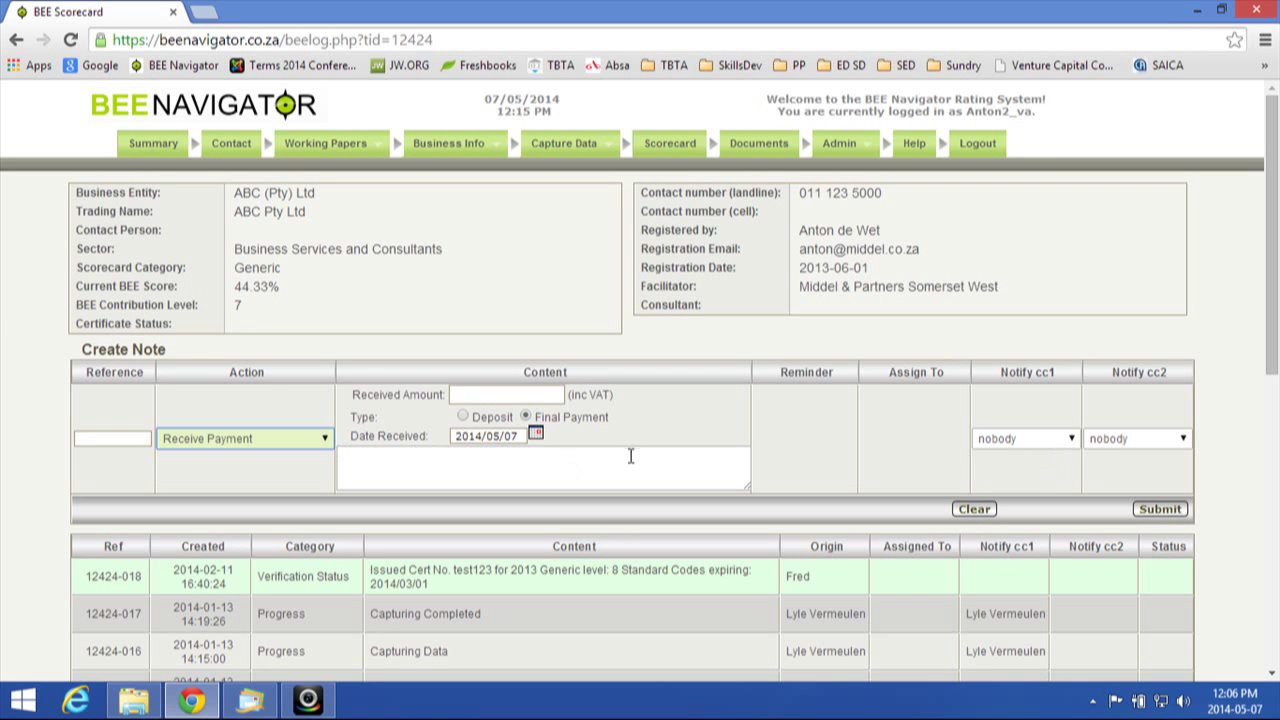
pyautogui.click(14, 316)
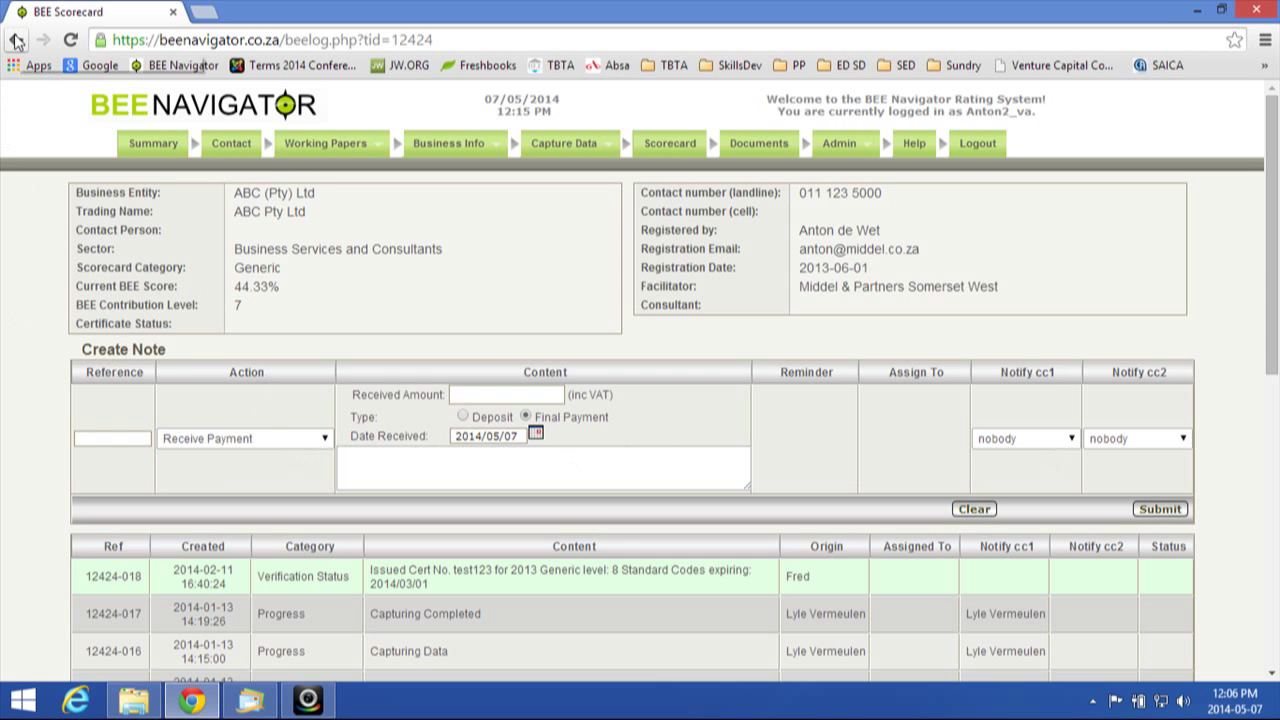
pyautogui.click(978, 510)
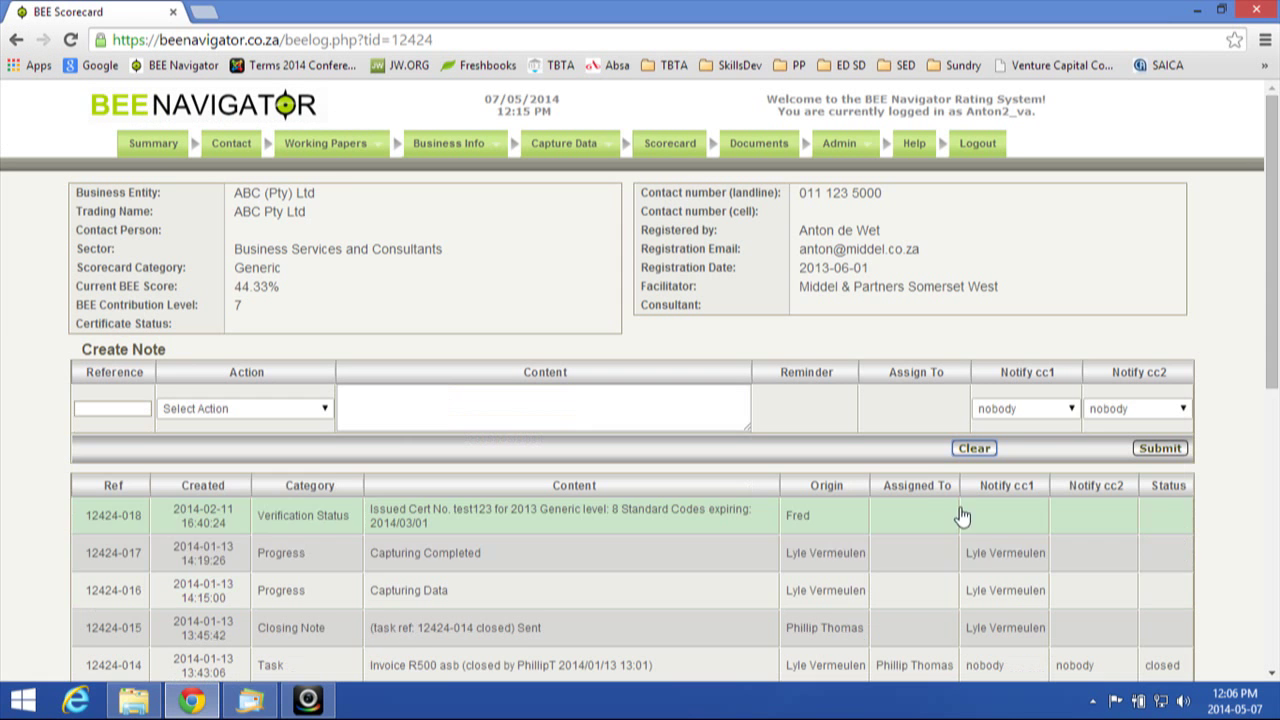
# Step: Choose the Add New Contact action and bring up the blank rows of the contact email information
pyautogui.click(245, 404)
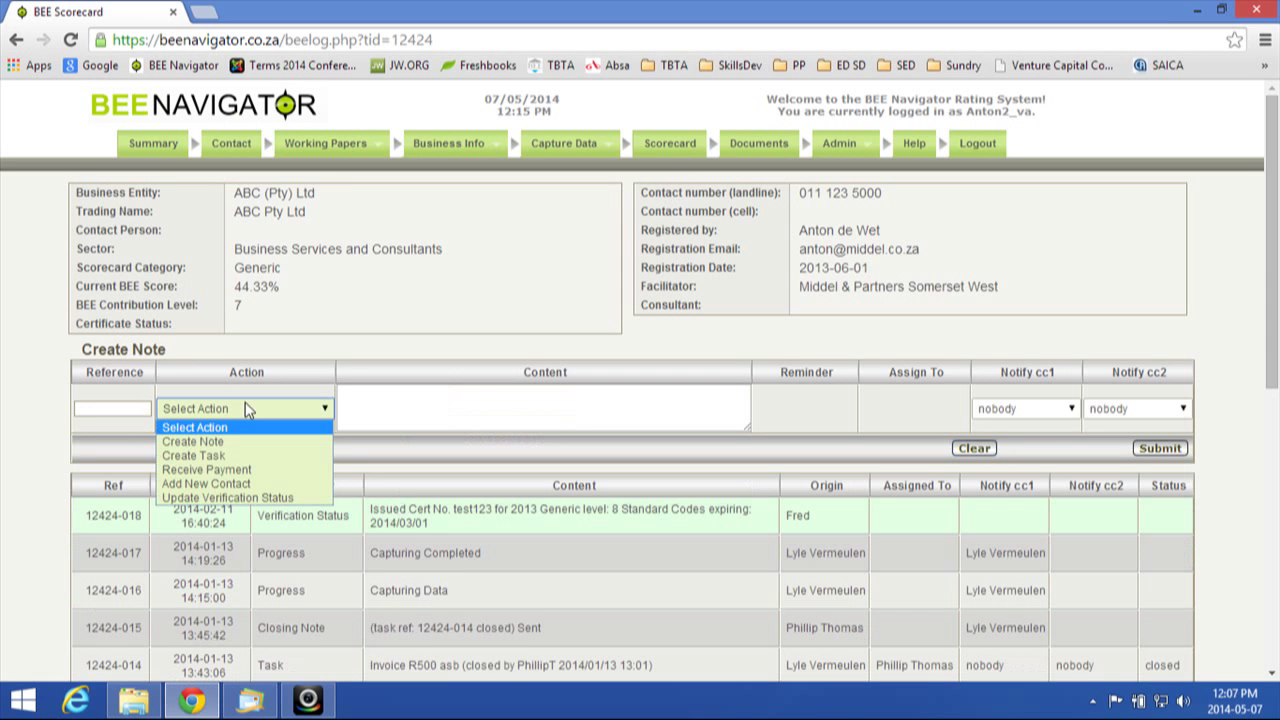
pyautogui.click(232, 484)
pyautogui.scroll(-2, 484, 560)
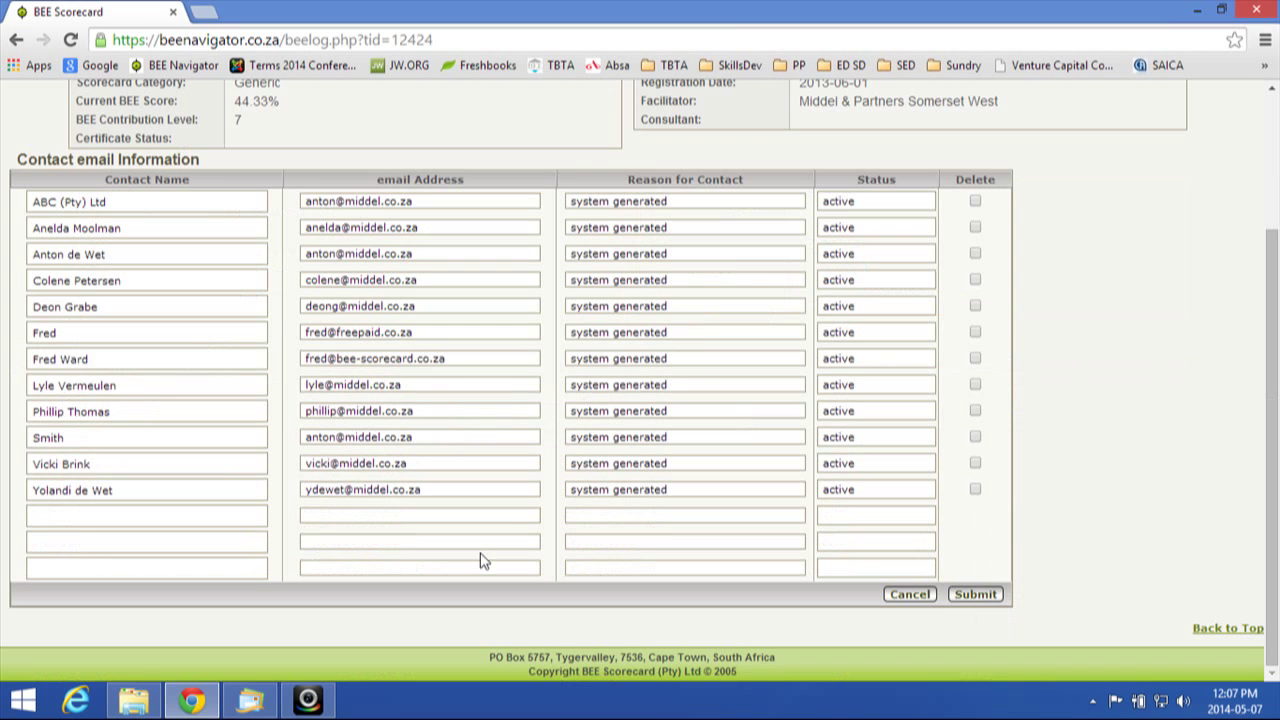
# Step: Leave the contact email information through the entity's summary page and reopen its contact log
pyautogui.scroll(2, 480, 558)
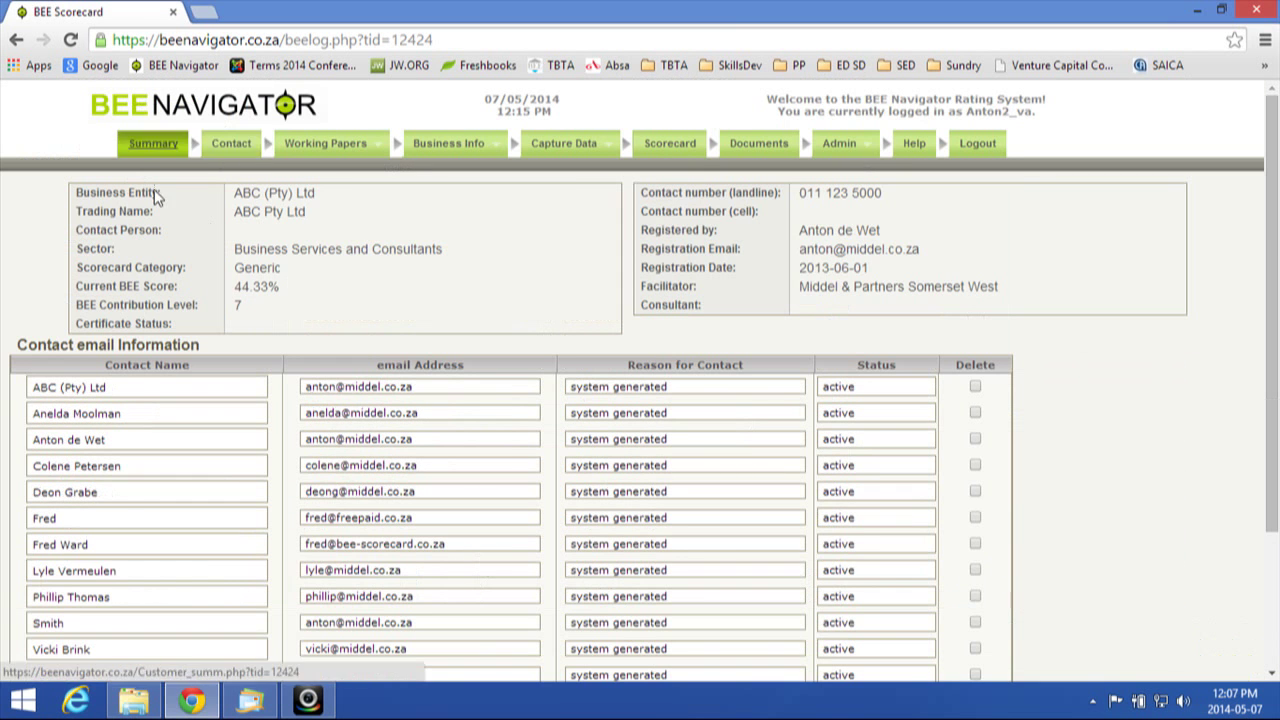
pyautogui.click(17, 40)
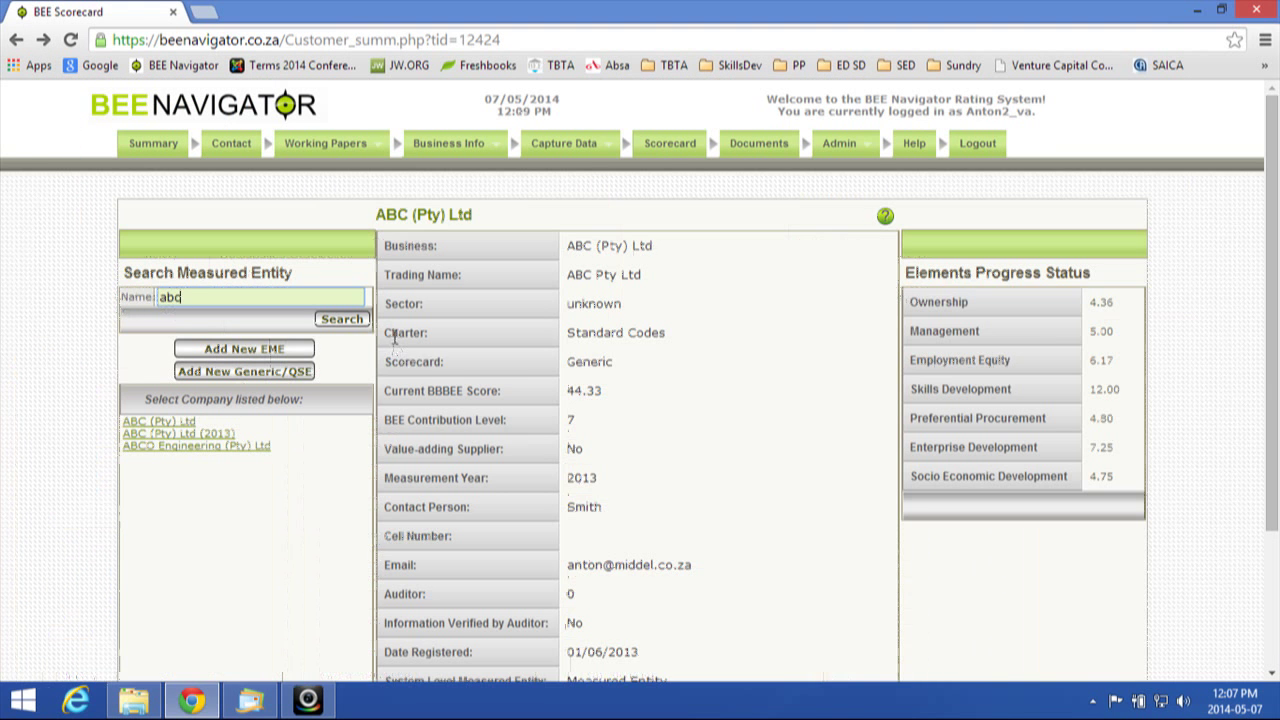
pyautogui.click(228, 142)
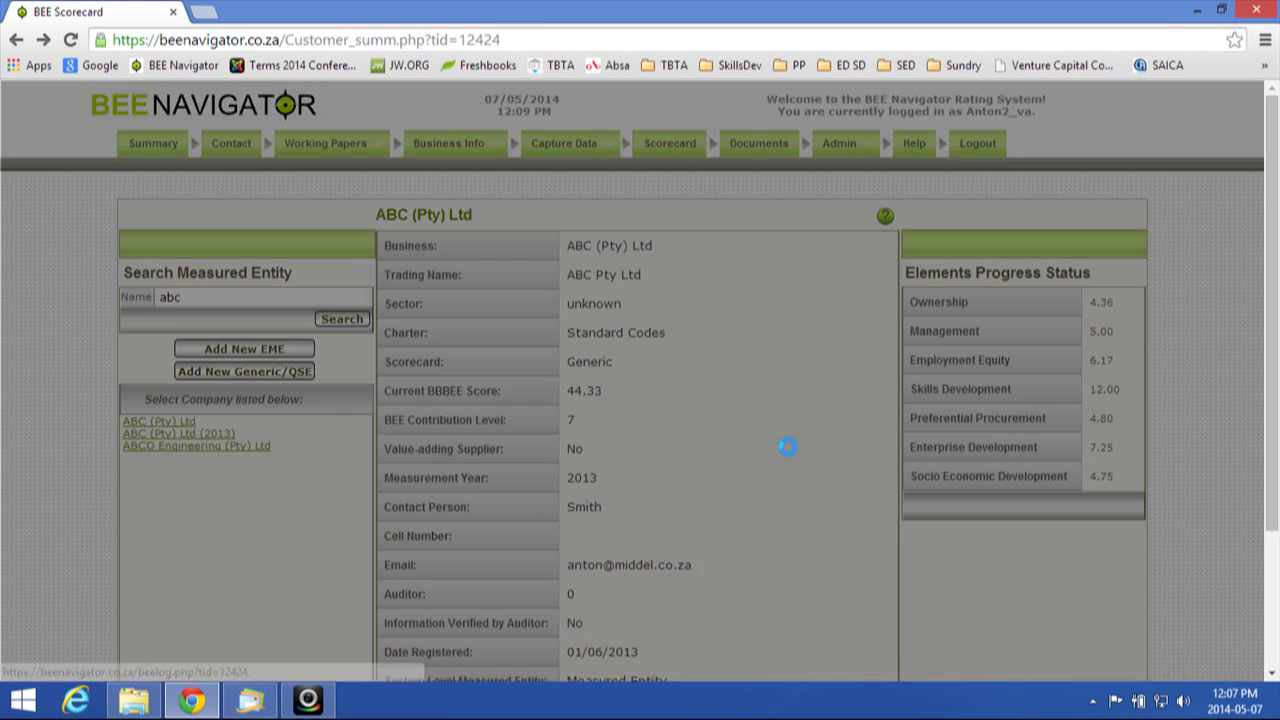
# Step: Submit a contact log entry with the action Update Verification Status and the category 3 - Quotation Signed
pyautogui.click(265, 410)
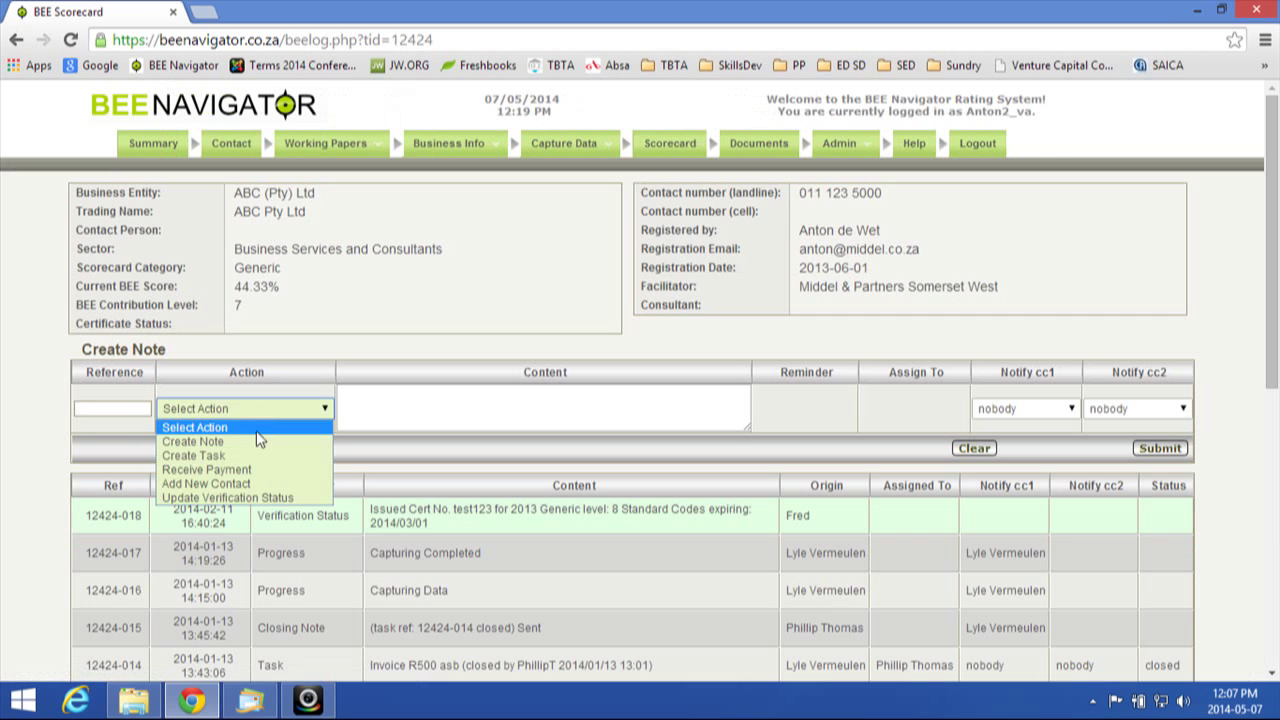
pyautogui.click(228, 497)
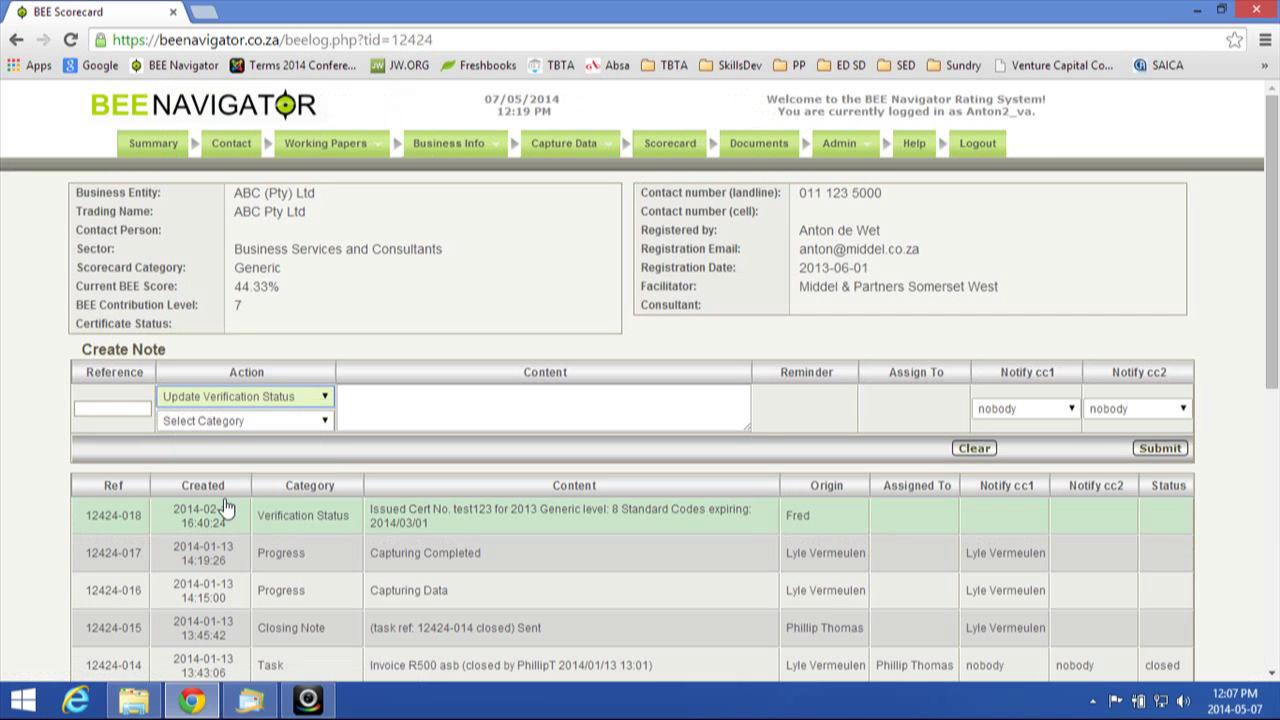
pyautogui.click(265, 424)
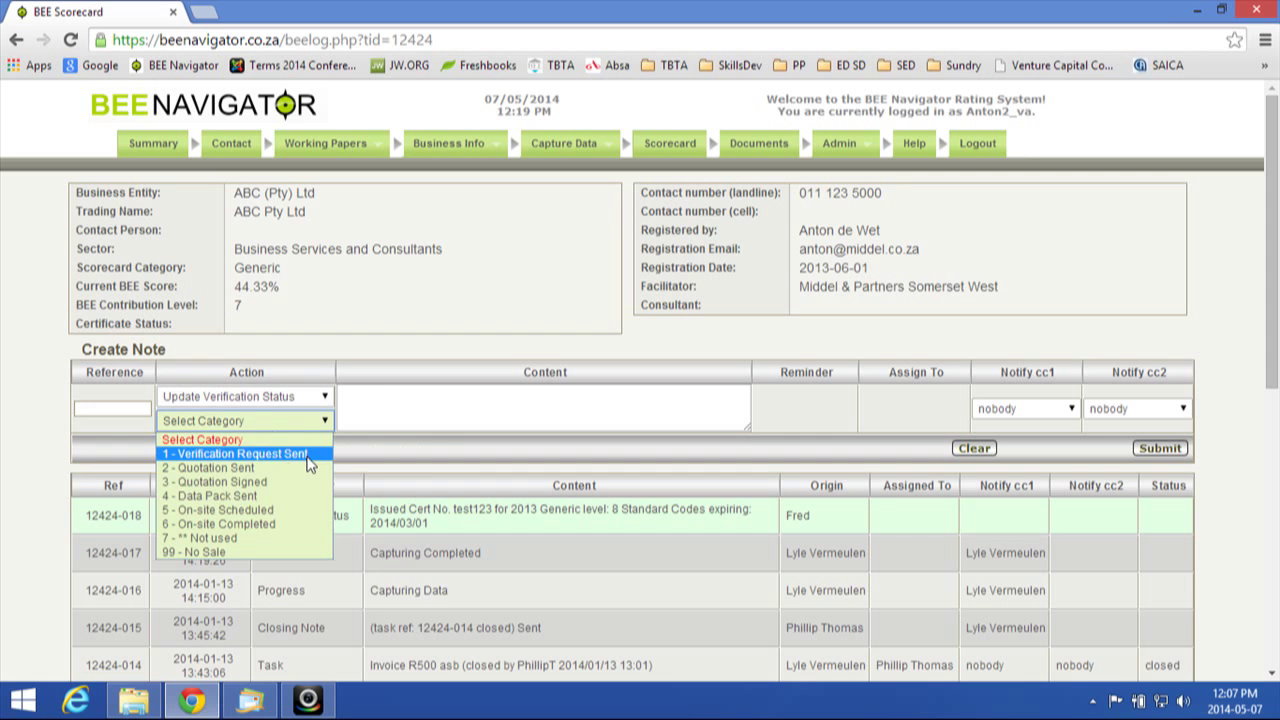
pyautogui.click(308, 456)
pyautogui.click(298, 424)
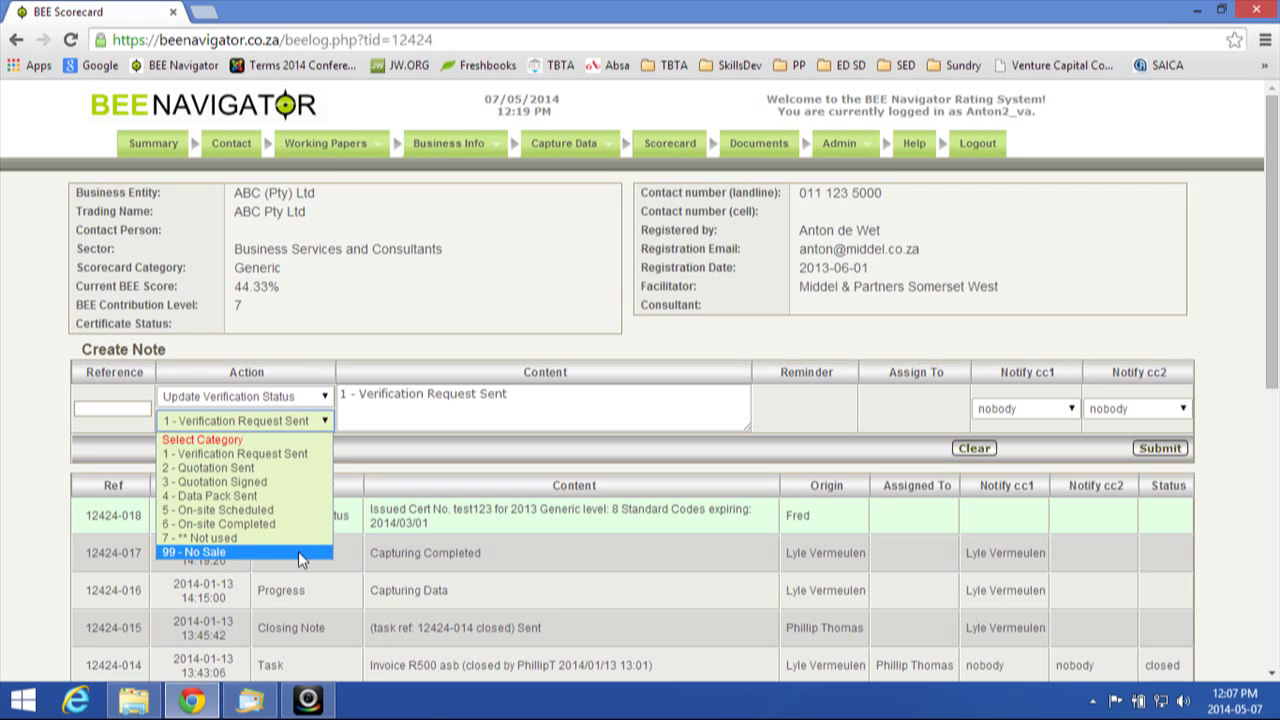
pyautogui.click(252, 484)
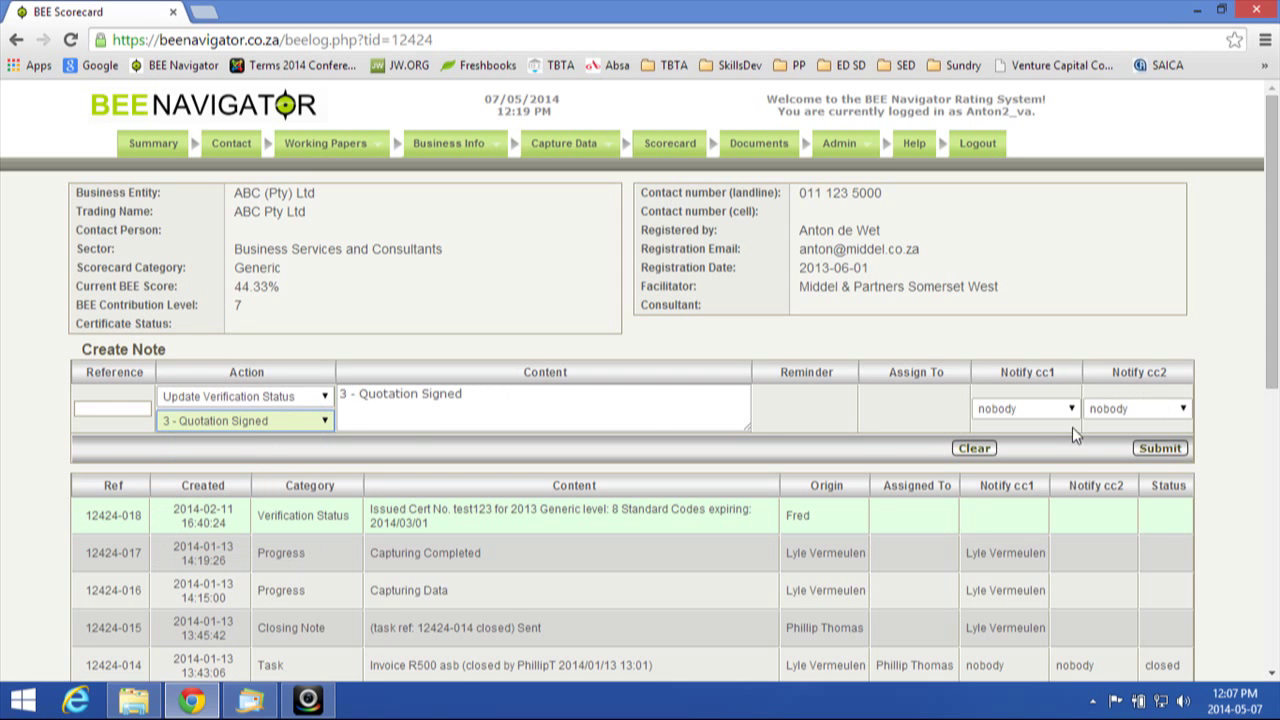
pyautogui.click(1163, 448)
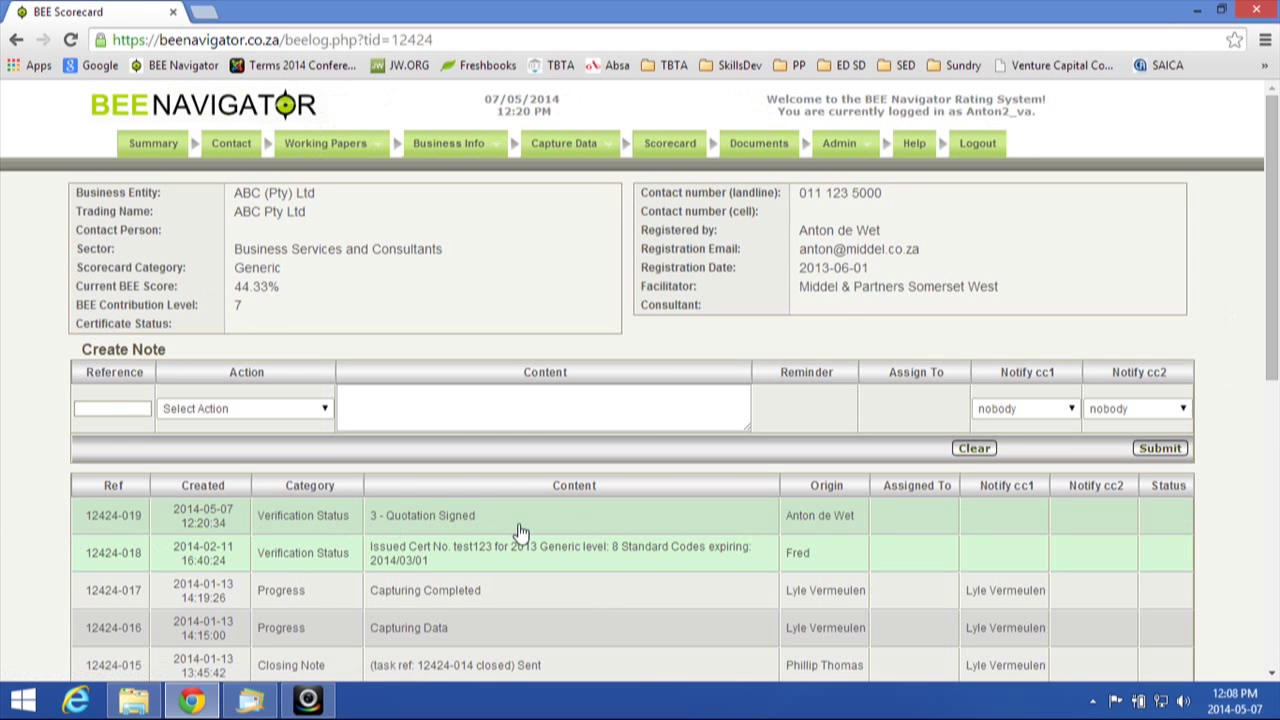
# Step: Review the contact log entries, from the verification statuses down to the older tasks, notes and payments
pyautogui.scroll(-3, 543, 562)
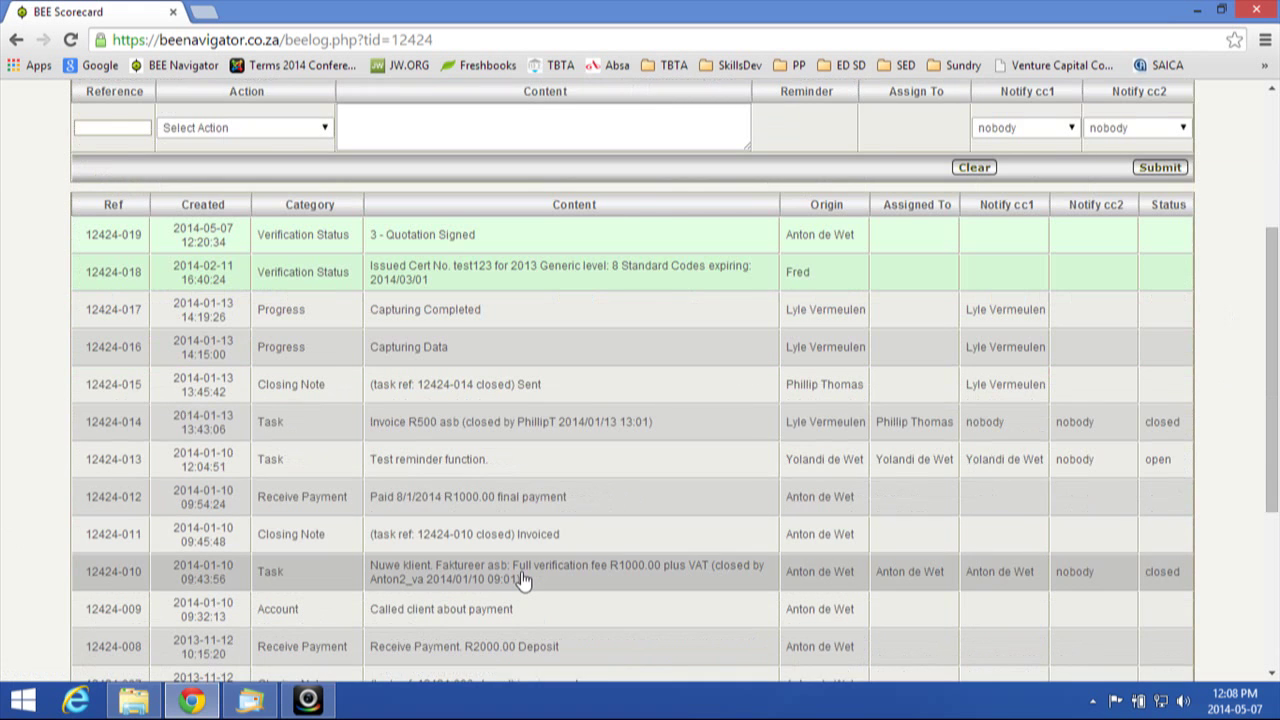
pyautogui.scroll(3, 525, 578)
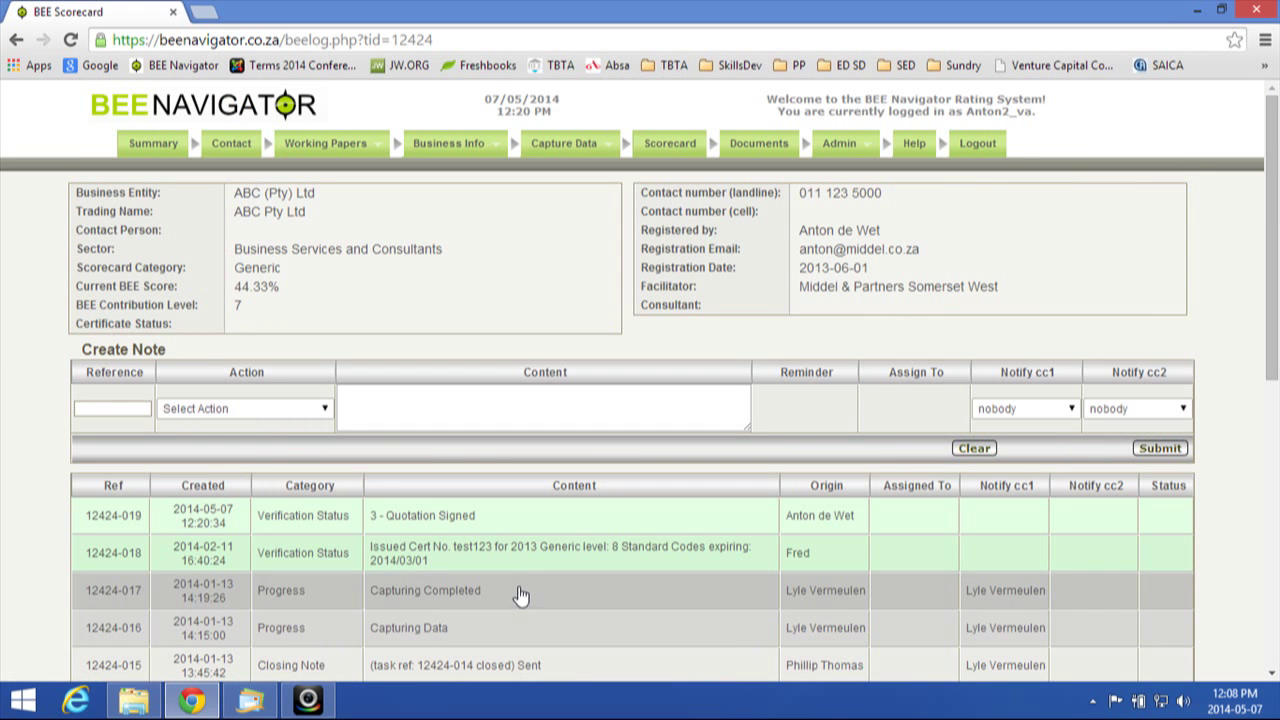
pyautogui.scroll(-3, 520, 597)
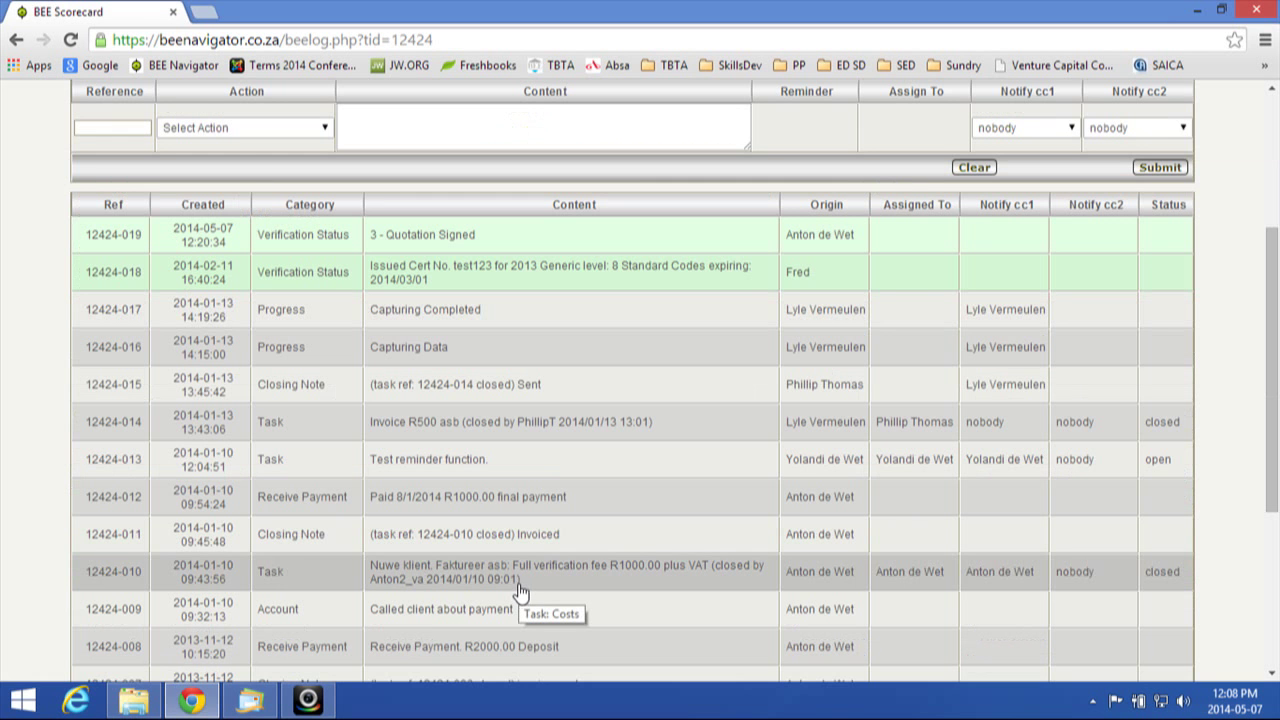
pyautogui.scroll(2, 507, 573)
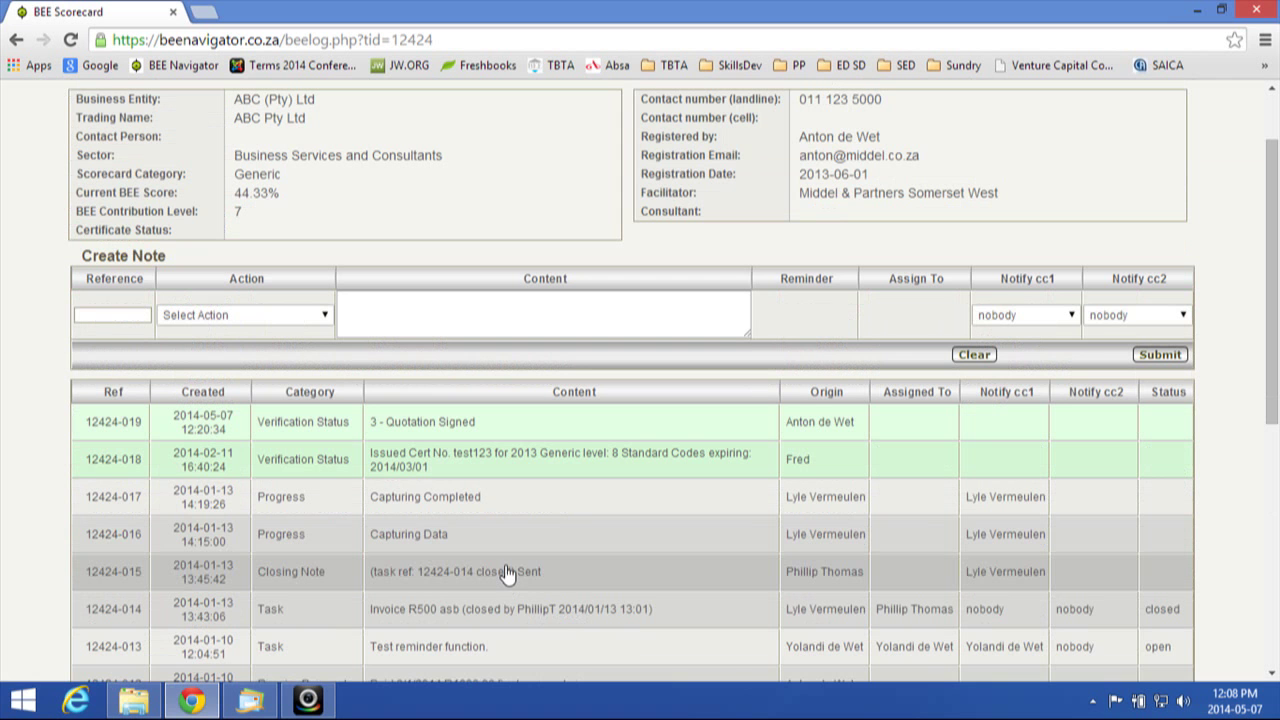
pyautogui.scroll(1, 457, 534)
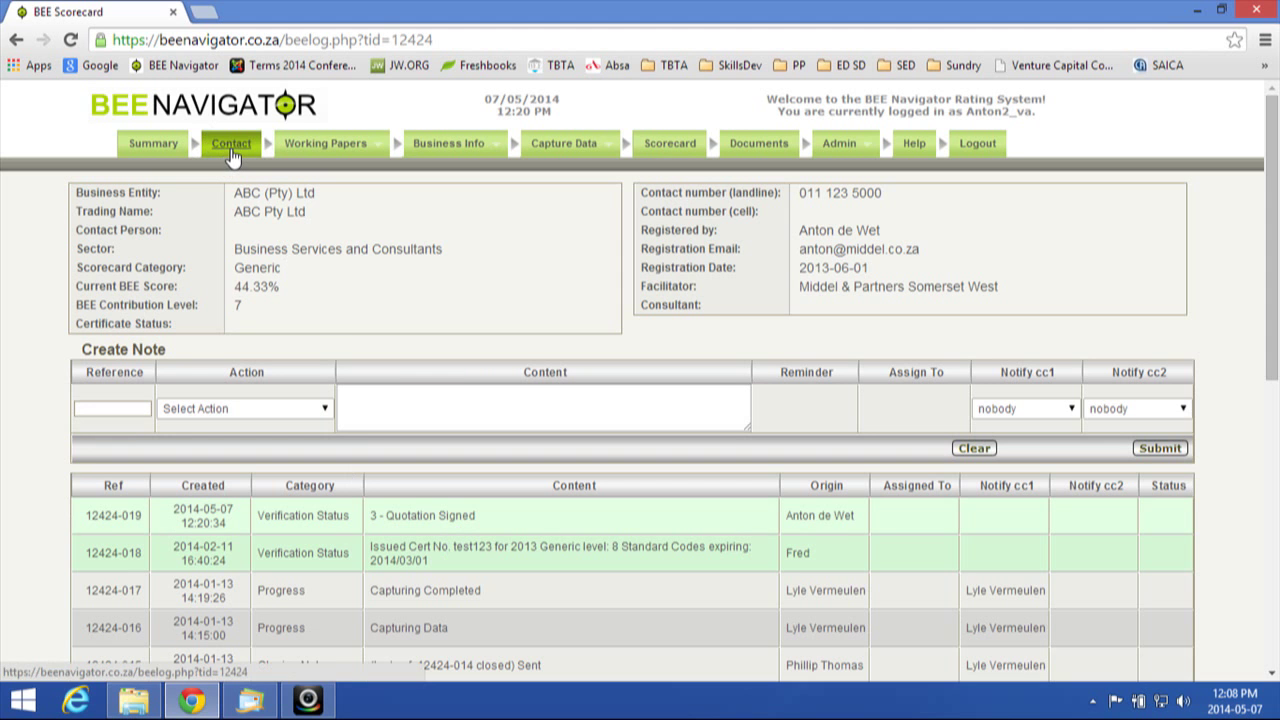
# Step: Open the general business information and examine its business, system user, representative, auditor, office-use, and charter and scorecard type sections
pyautogui.moveTo(340, 176)
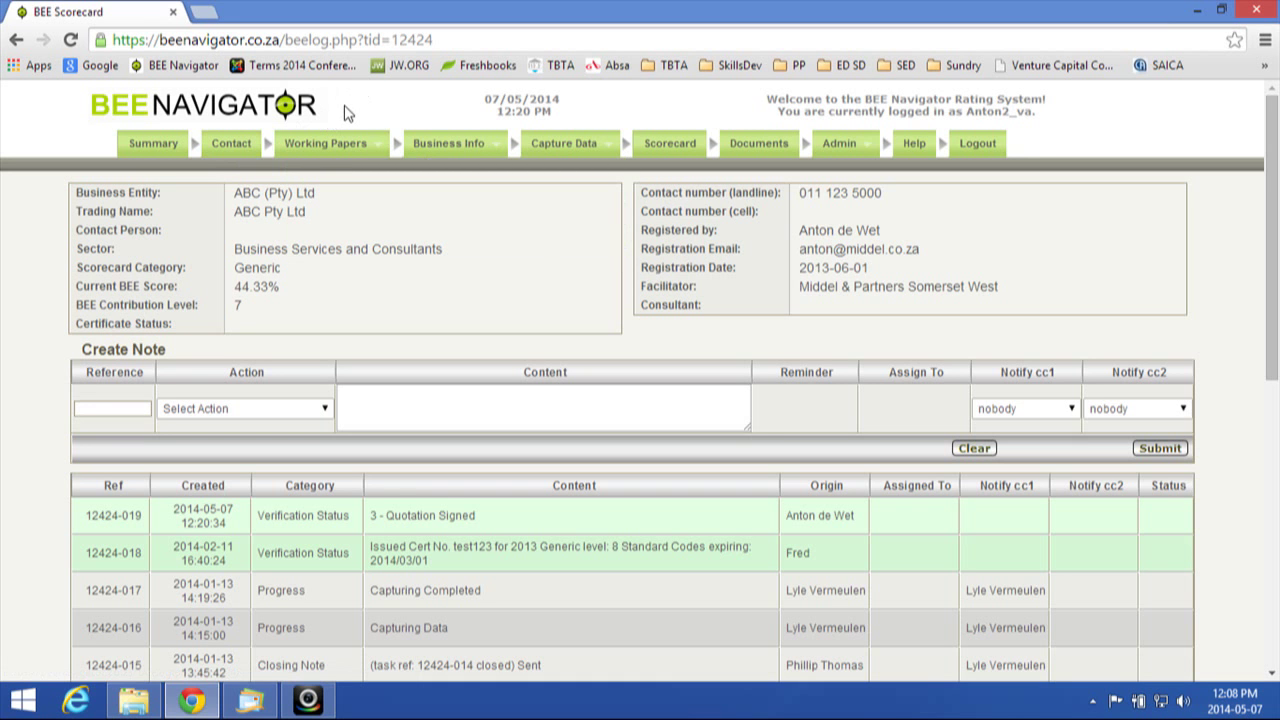
pyautogui.moveTo(437, 147)
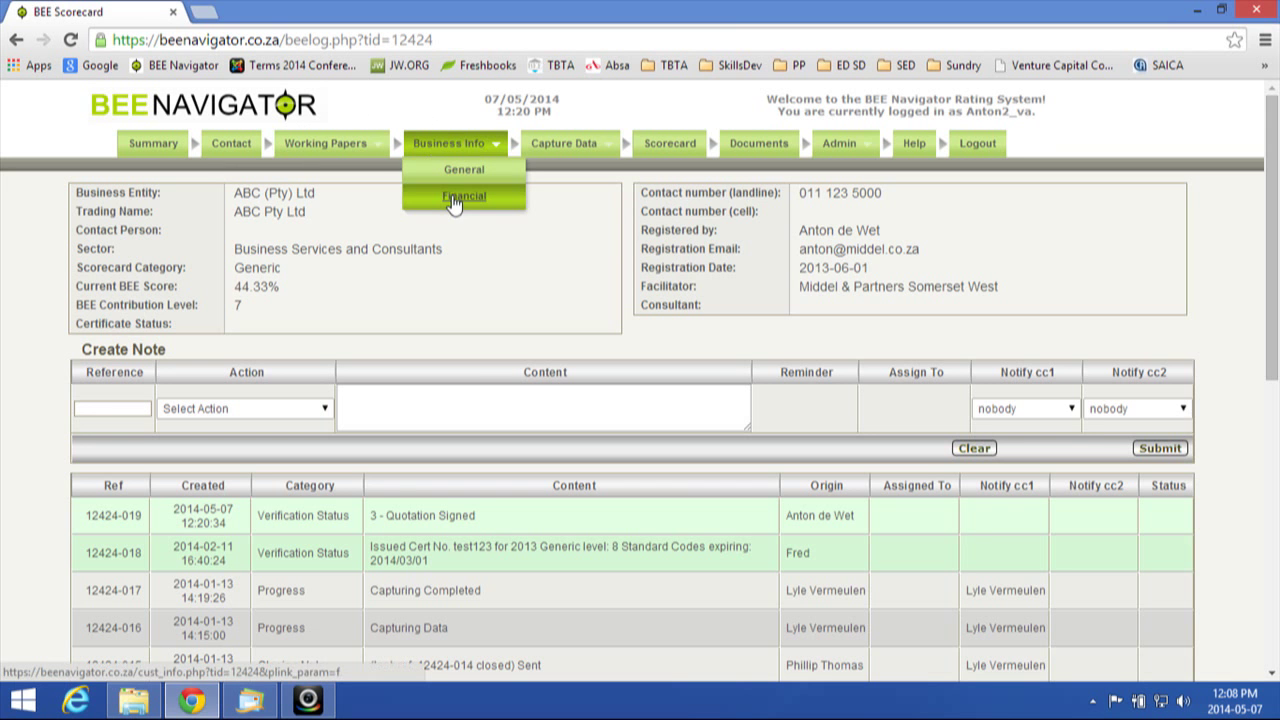
pyautogui.click(455, 172)
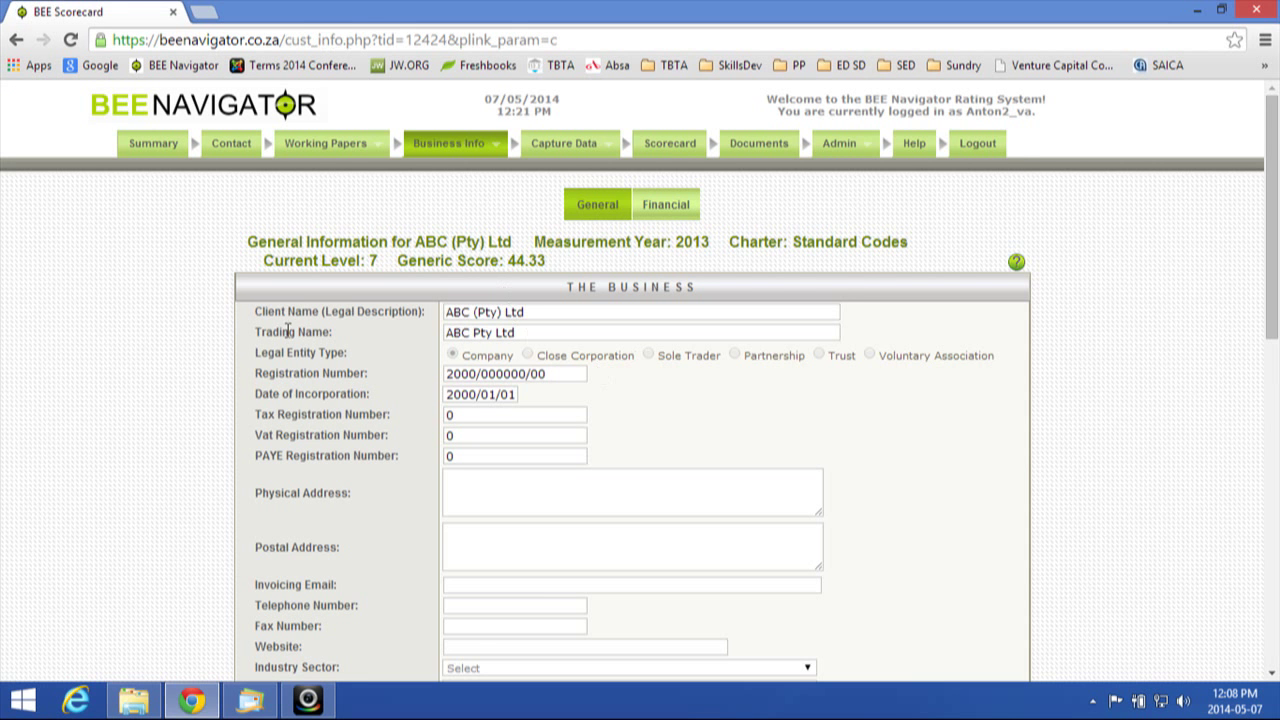
pyautogui.scroll(-1, 105, 386)
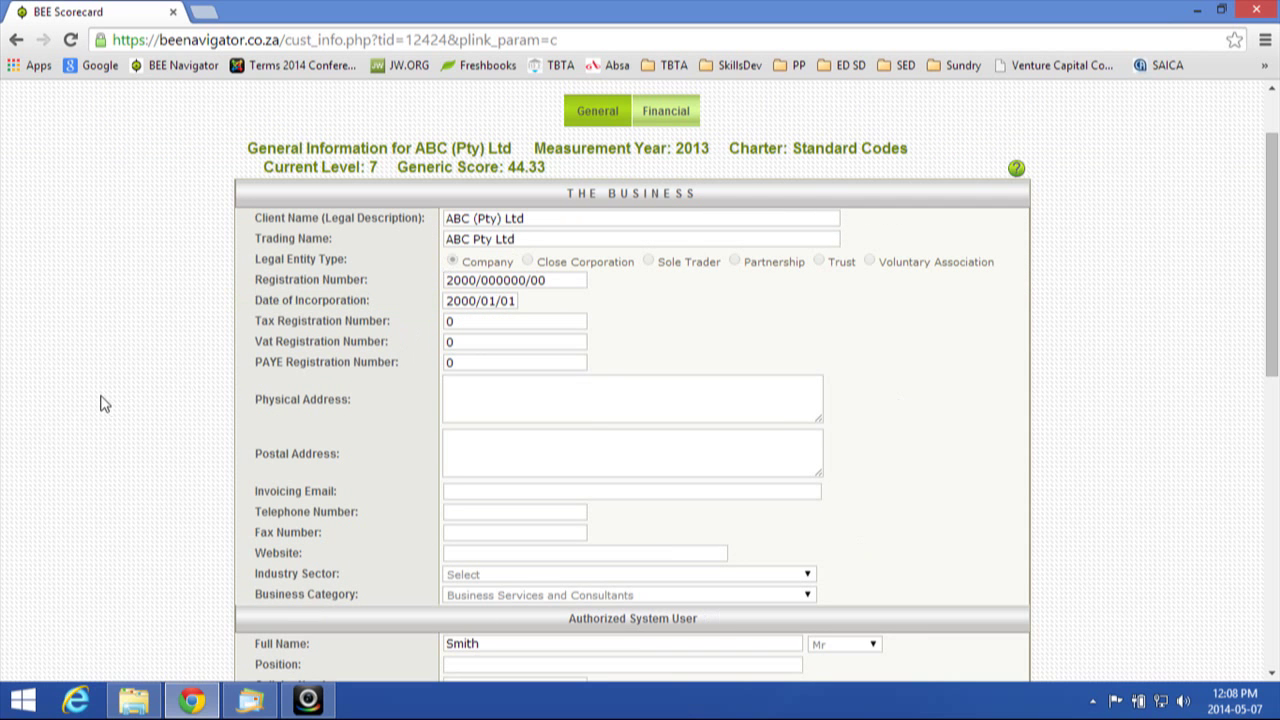
pyautogui.scroll(-2, 103, 404)
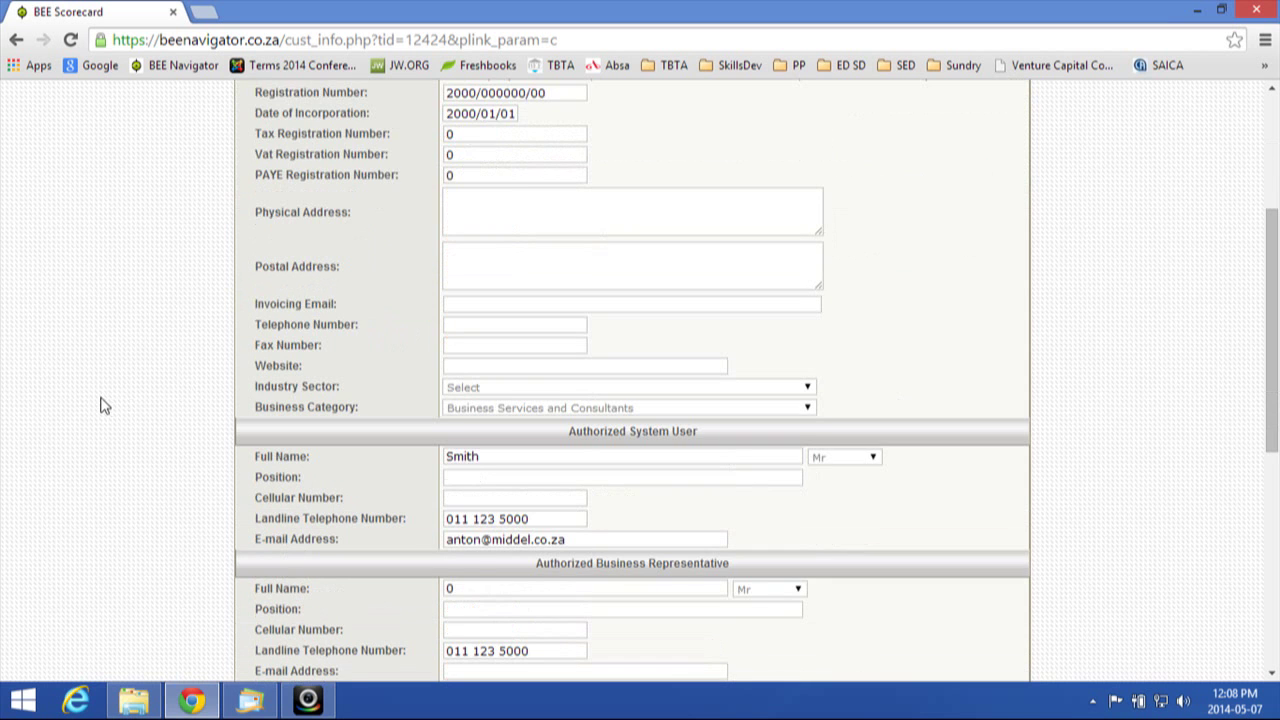
pyautogui.scroll(-1, 104, 405)
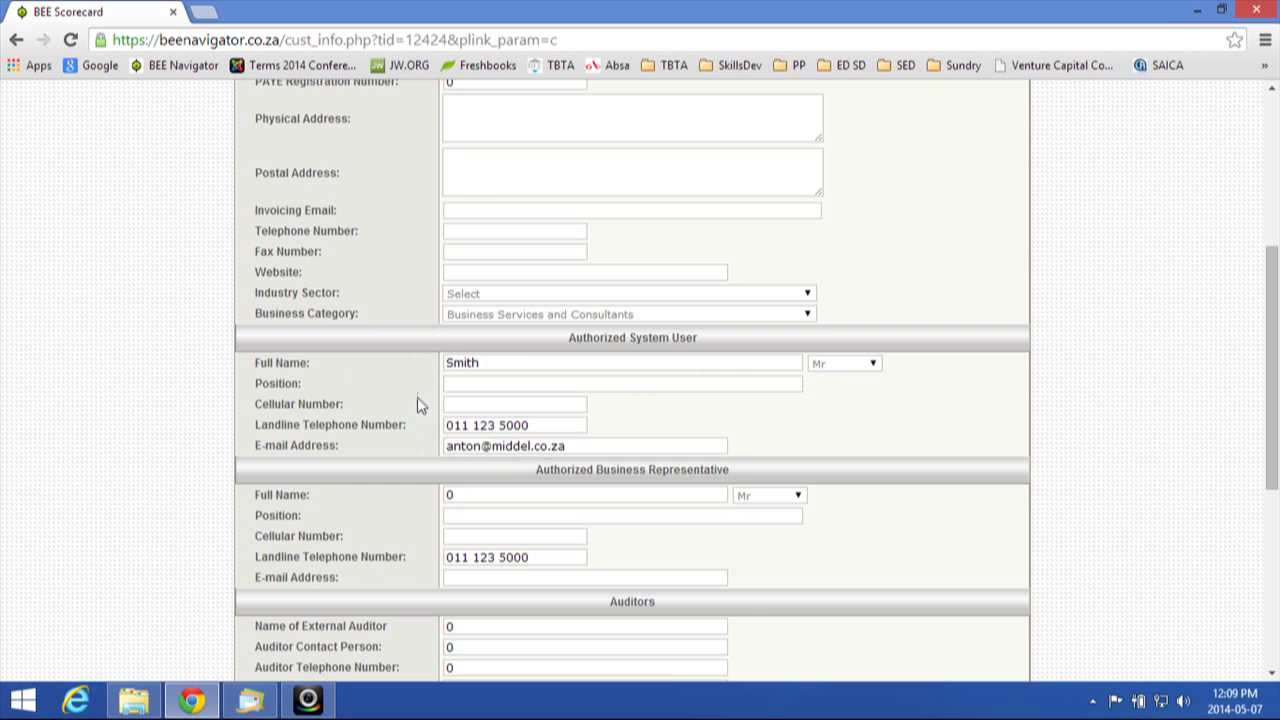
pyautogui.scroll(-1, 117, 409)
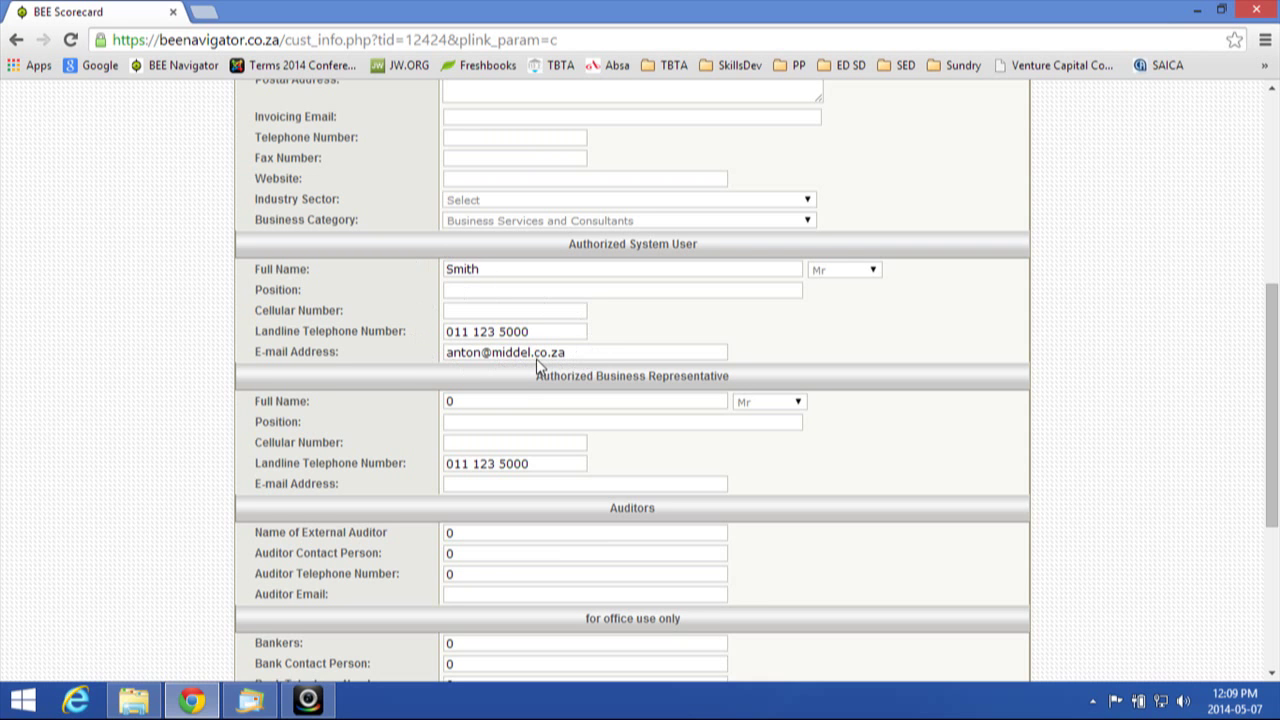
pyautogui.scroll(-1, 151, 472)
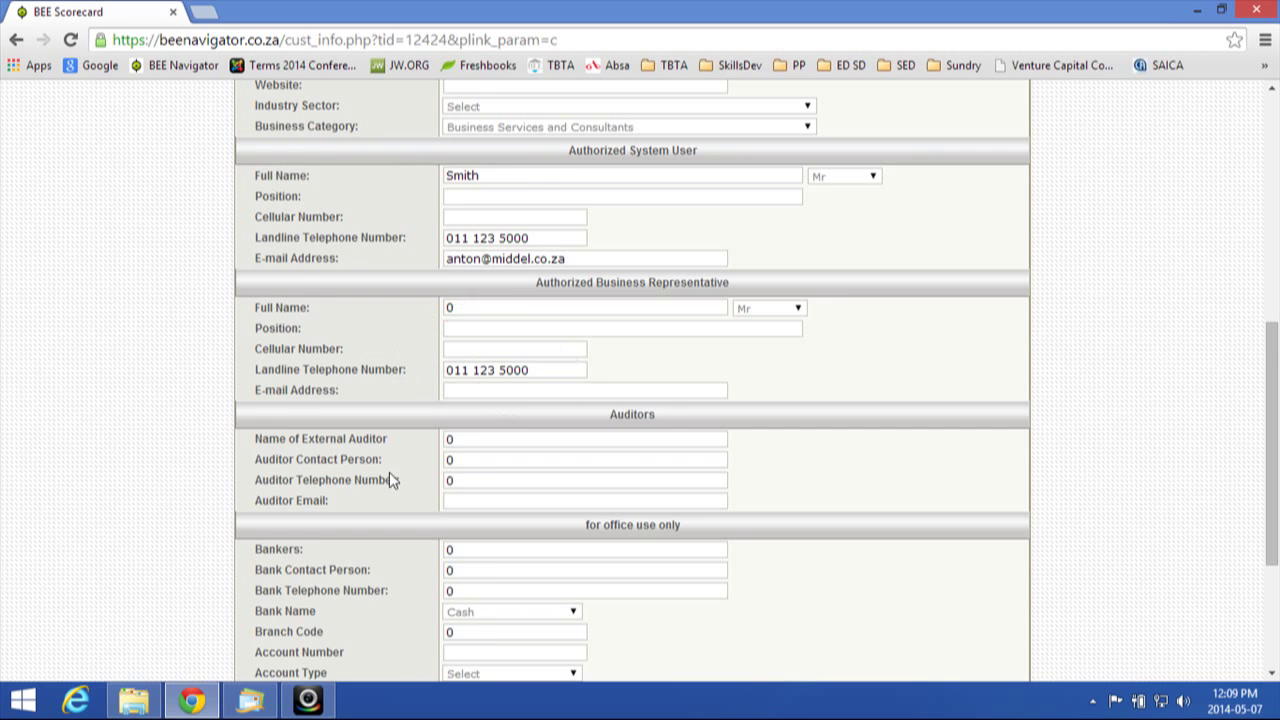
pyautogui.scroll(-1, 380, 485)
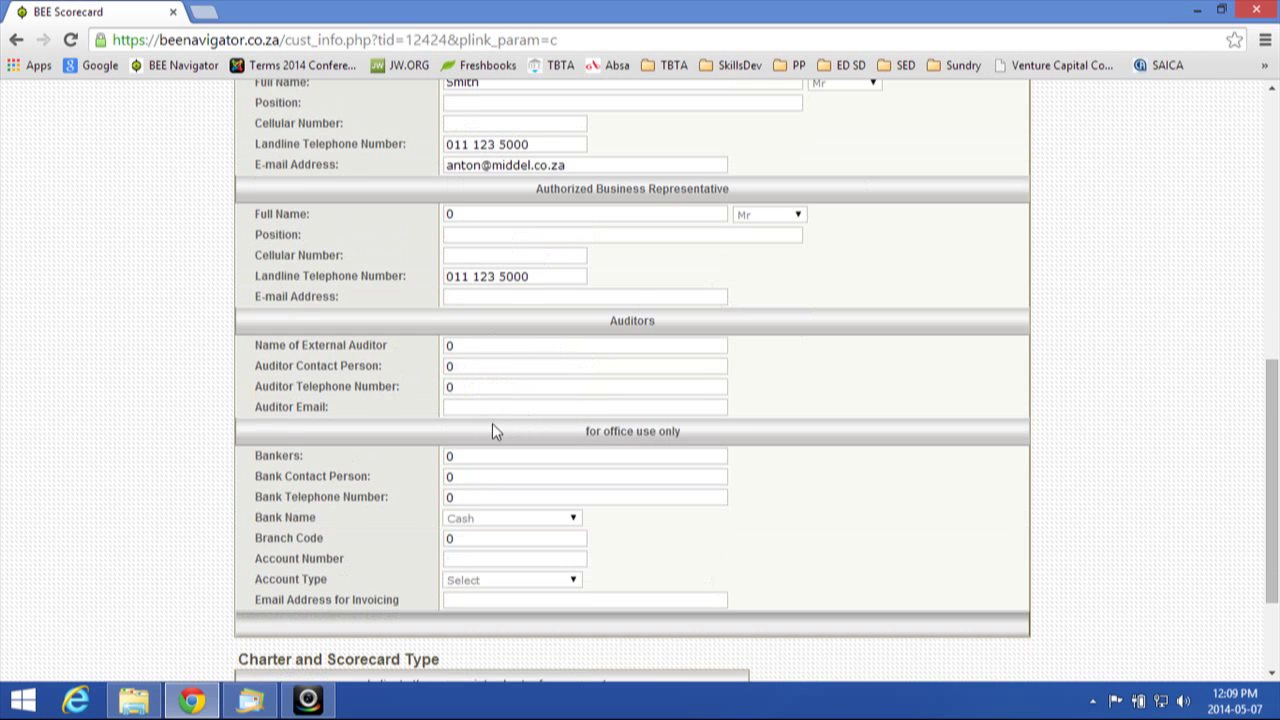
pyautogui.scroll(-2, 492, 425)
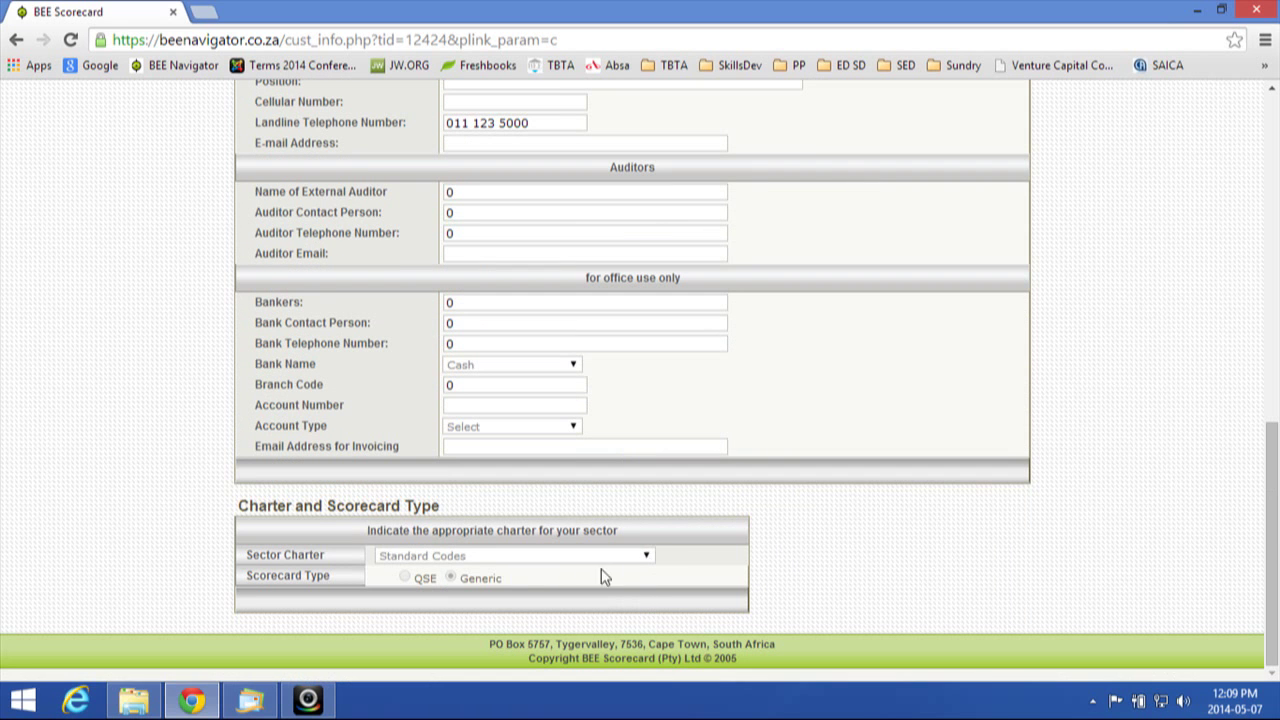
pyautogui.click(451, 577)
pyautogui.click(307, 700)
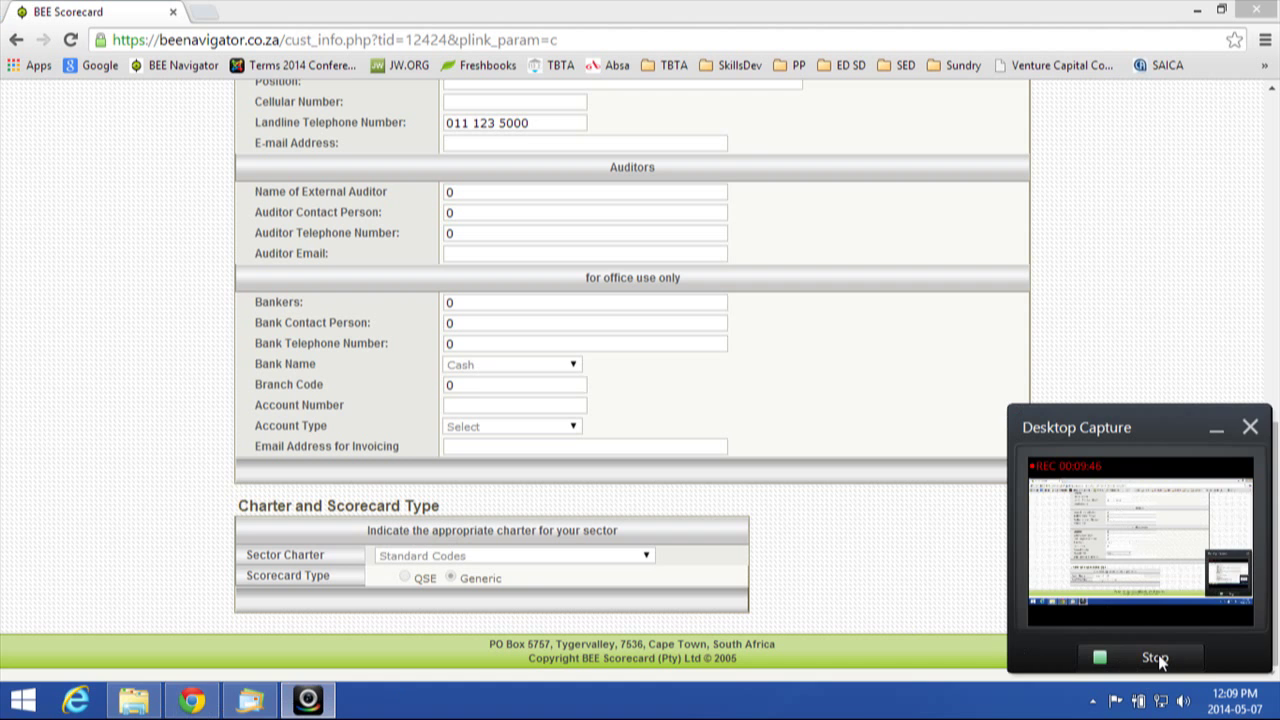
pyautogui.click(1217, 428)
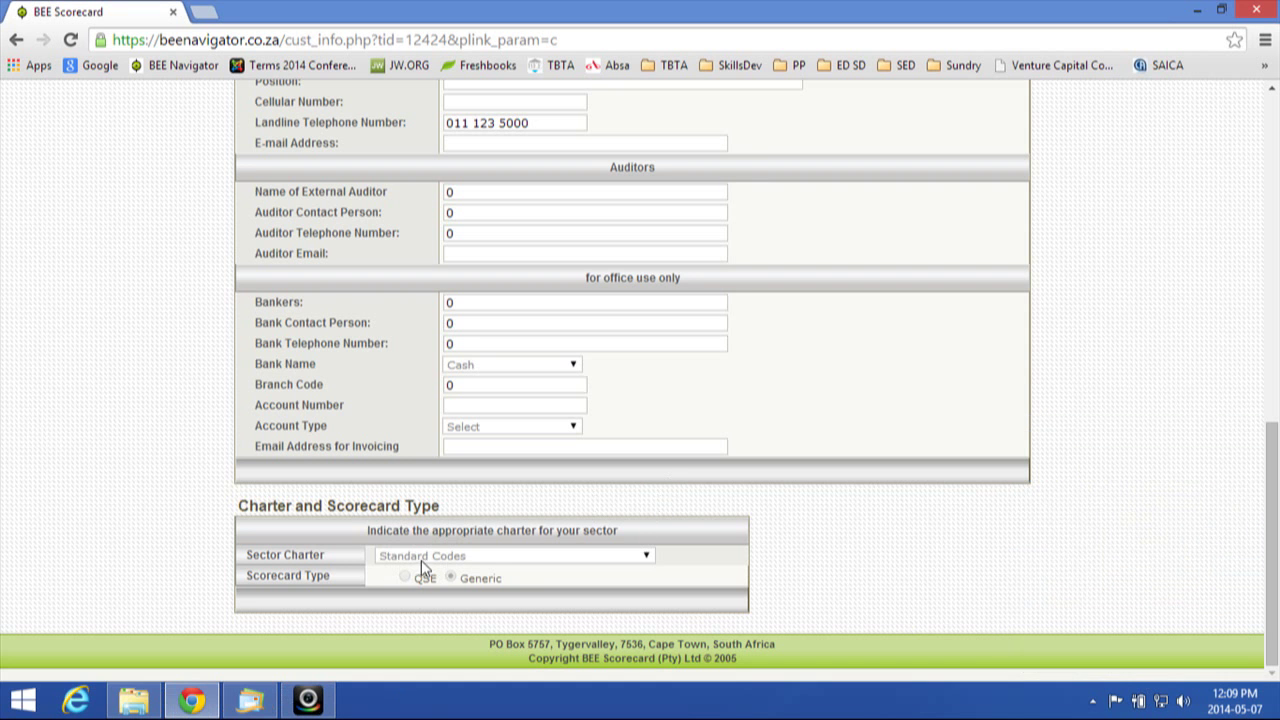
# Step: Look over the whole general information form again, between the business details and the charter and scorecard type
pyautogui.scroll(8, 845, 442)
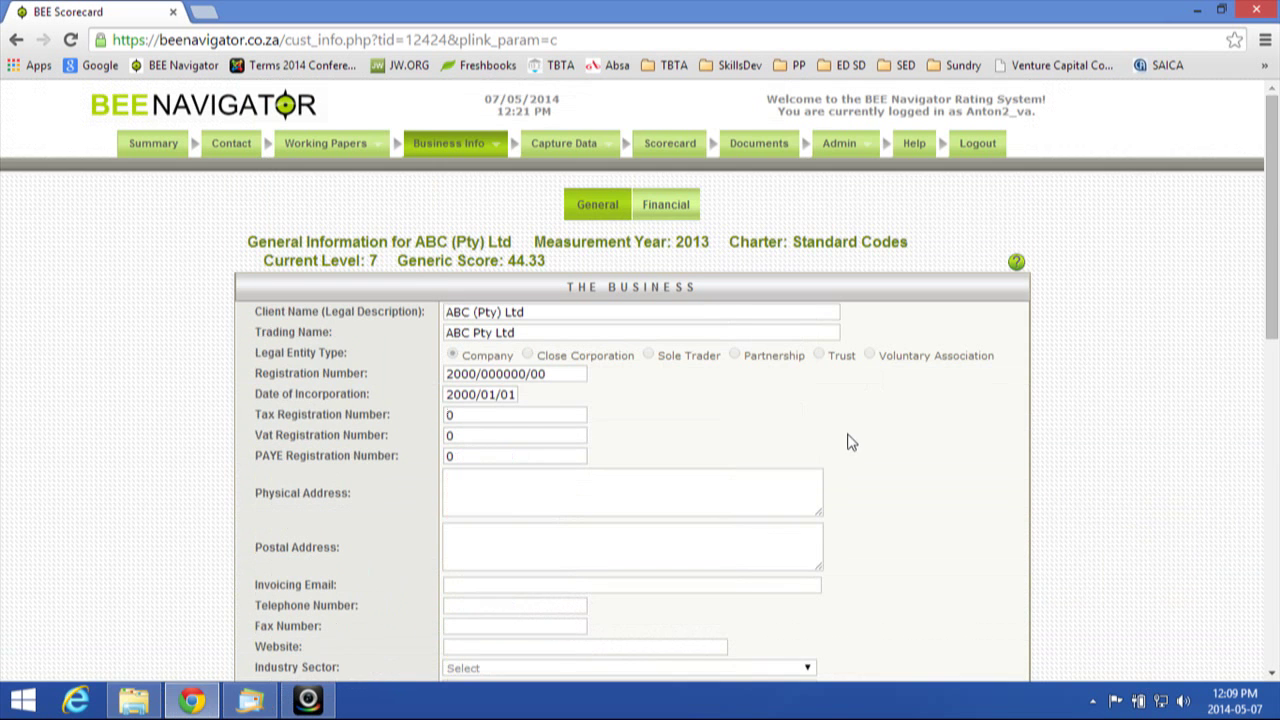
pyautogui.click(325, 143)
pyautogui.scroll(-10, 1183, 483)
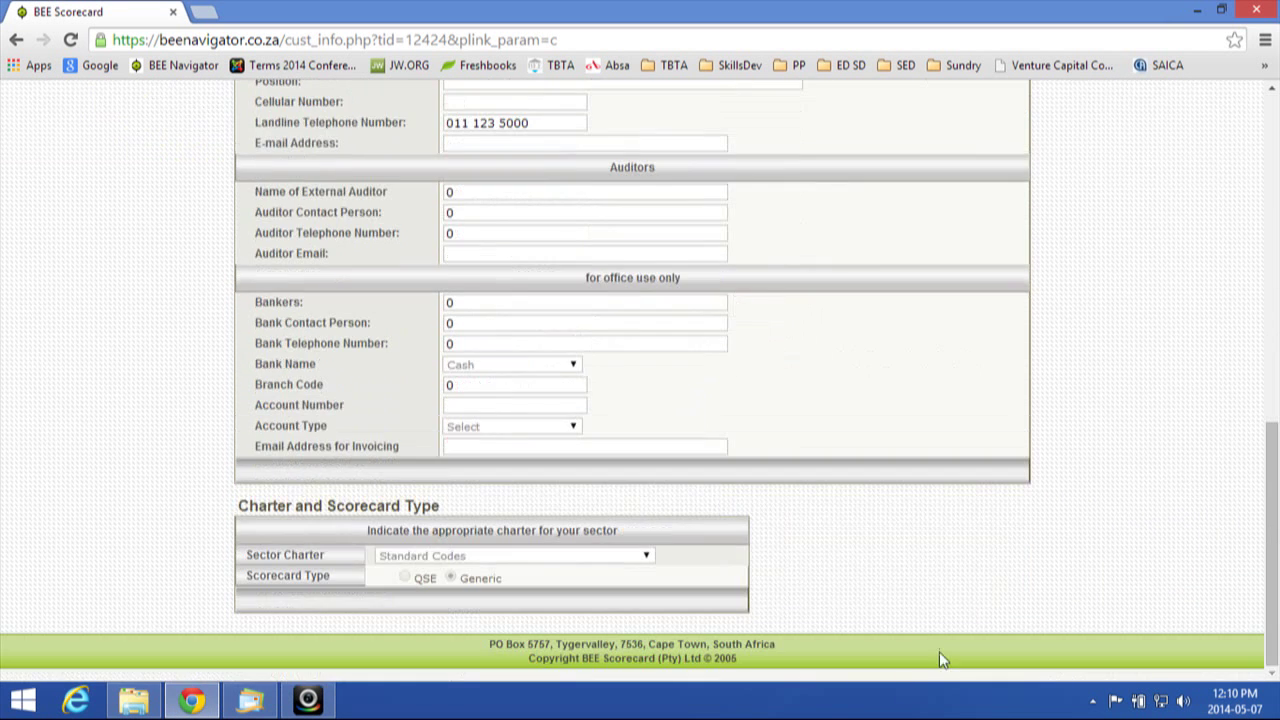
pyautogui.scroll(5, 62, 488)
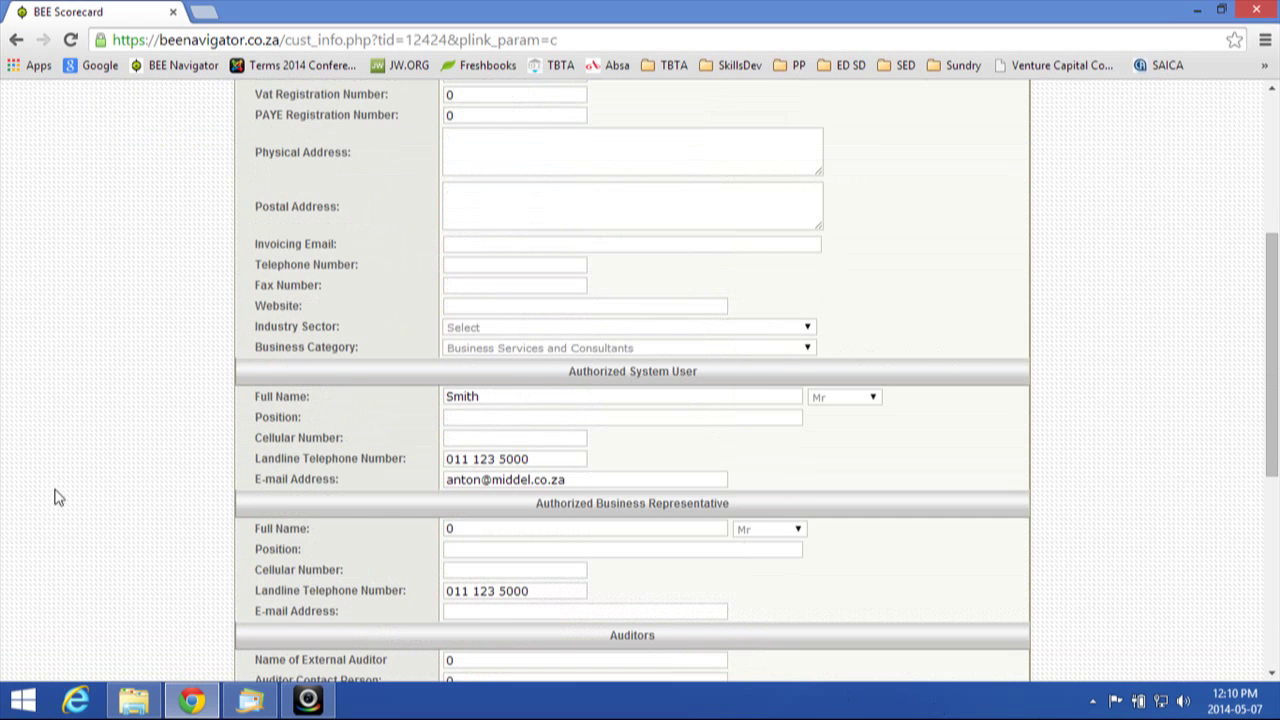
pyautogui.scroll(3, 56, 492)
pyautogui.scroll(-10, 56, 492)
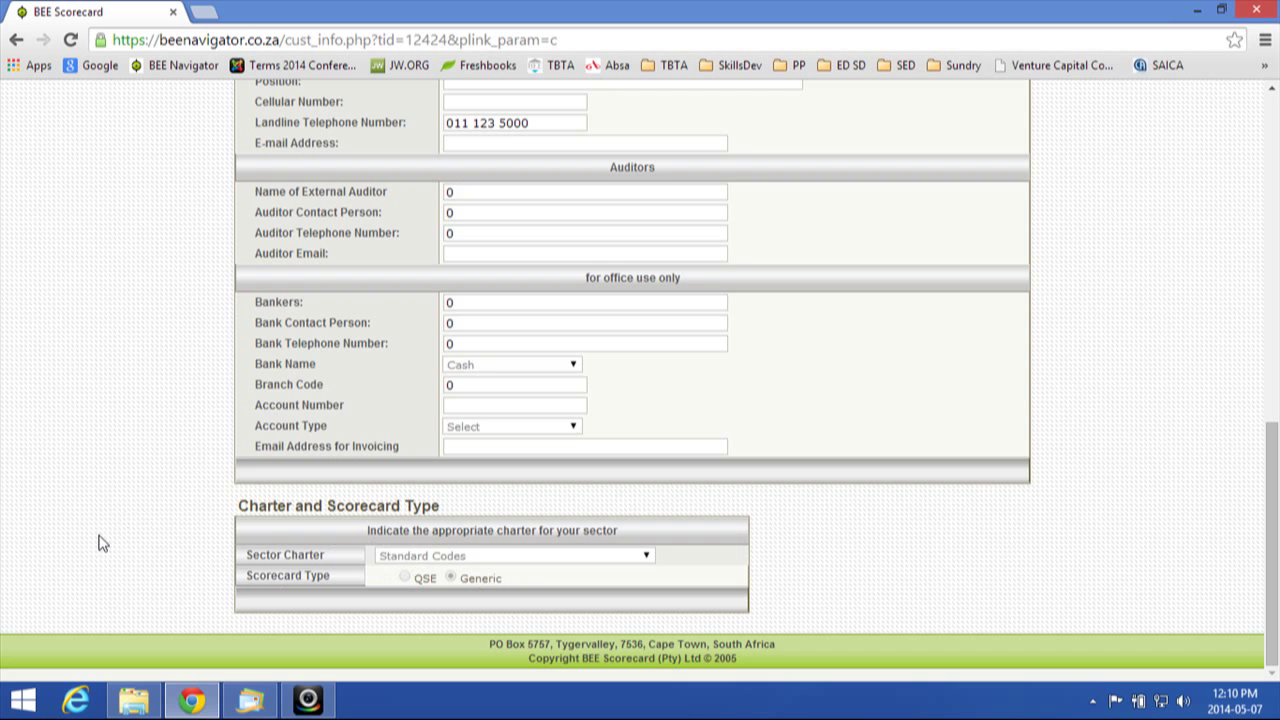
pyautogui.scroll(7, 98, 540)
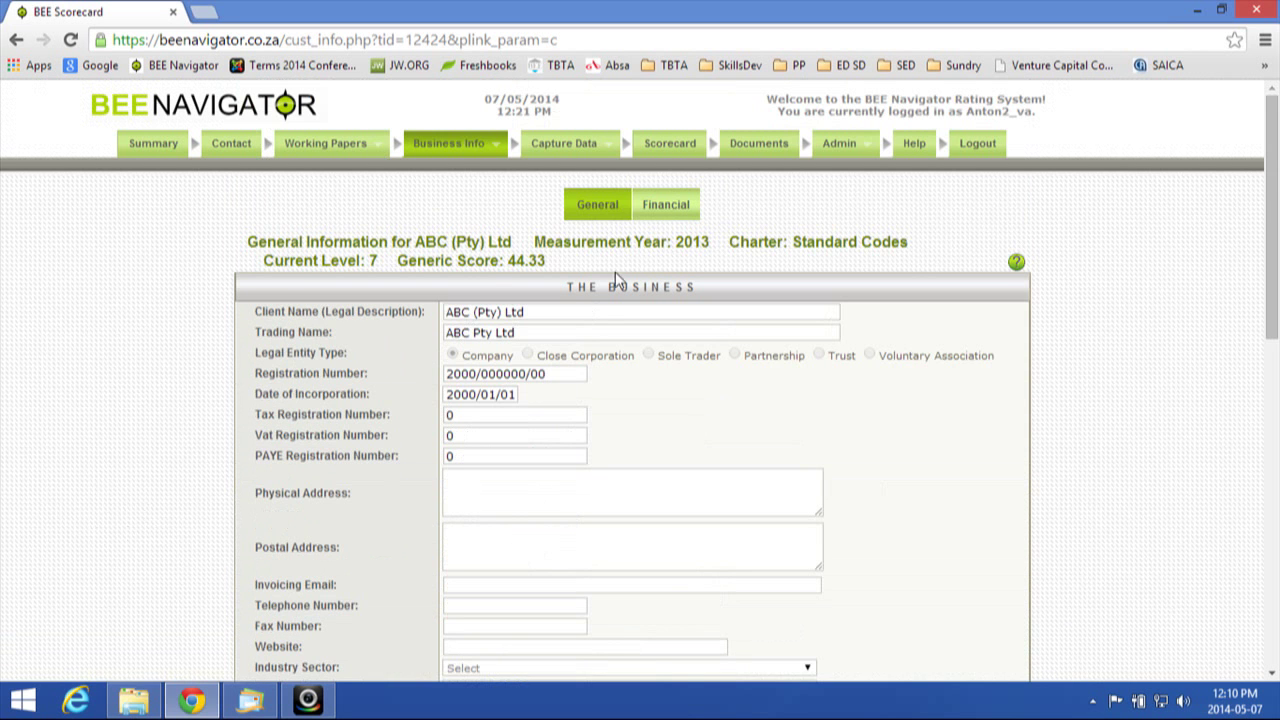
# Step: Open the financial business information and examine its measurement year, financial statement, procurement, exclusions, employment, turnover and industry norm sections
pyautogui.click(659, 213)
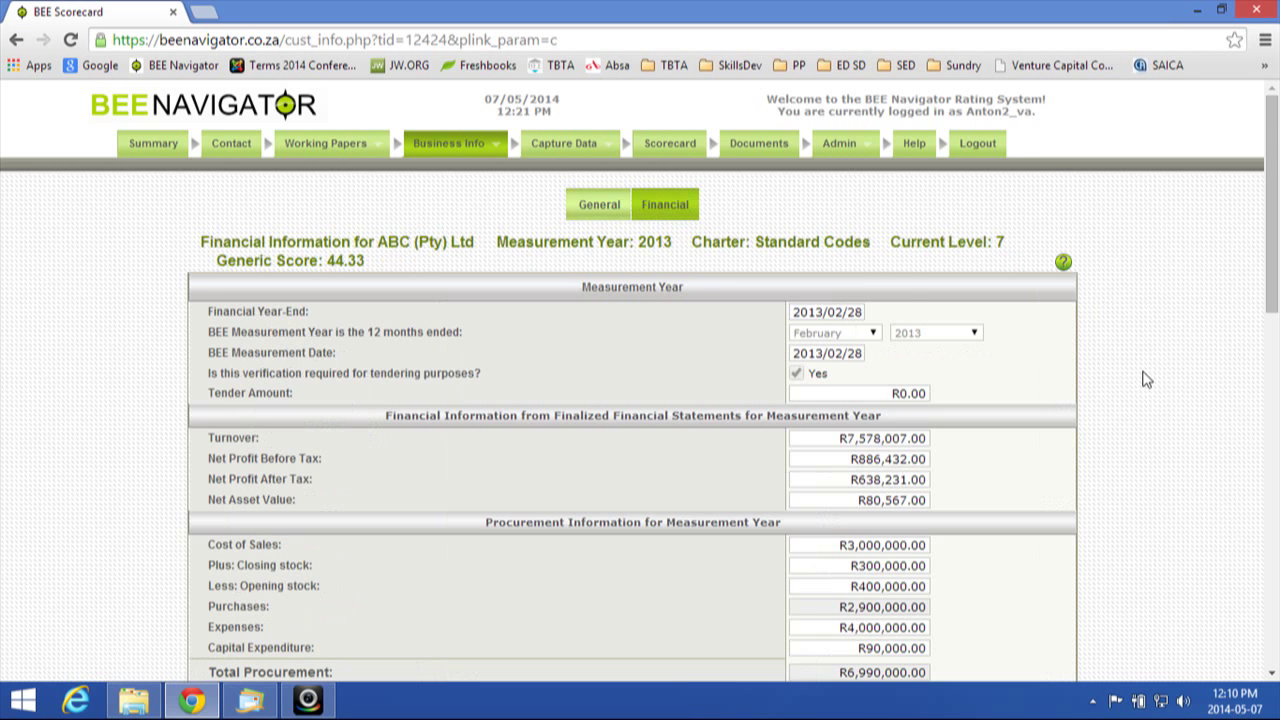
pyautogui.scroll(-2, 1146, 379)
pyautogui.scroll(1, 1146, 379)
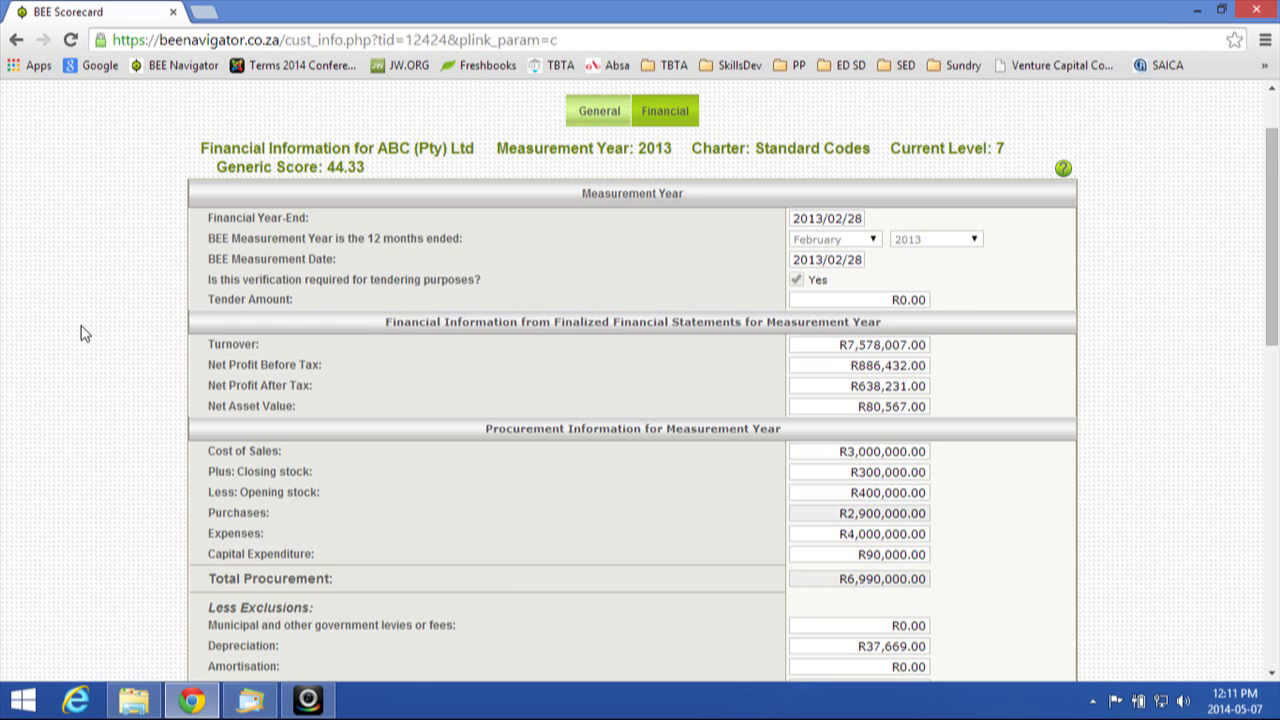
pyautogui.scroll(-1, 85, 333)
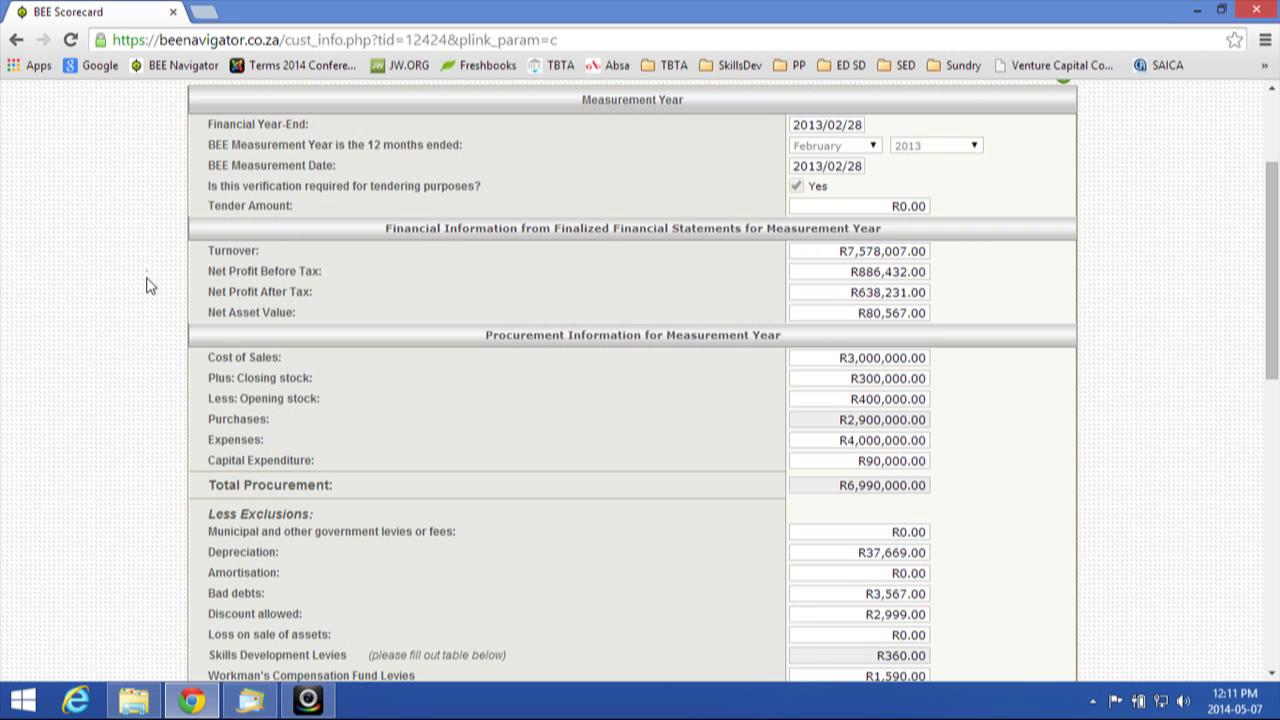
pyautogui.scroll(-3, 153, 350)
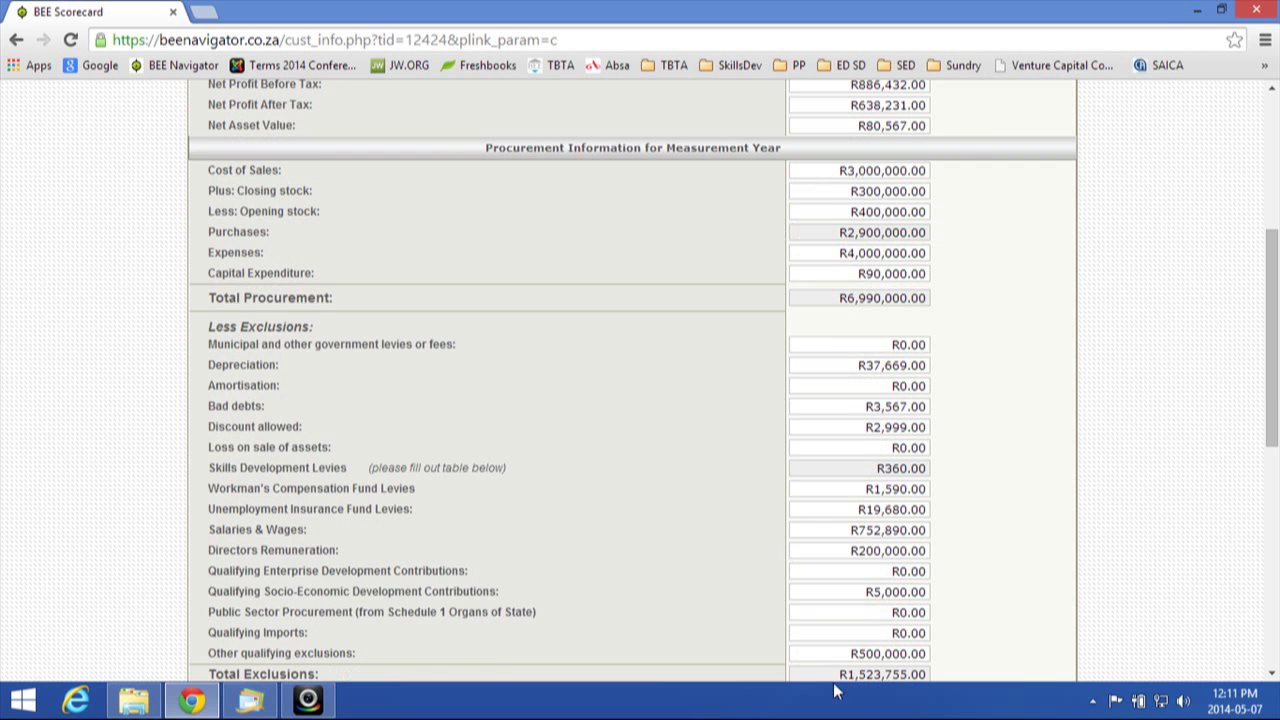
pyautogui.scroll(-4, 600, 536)
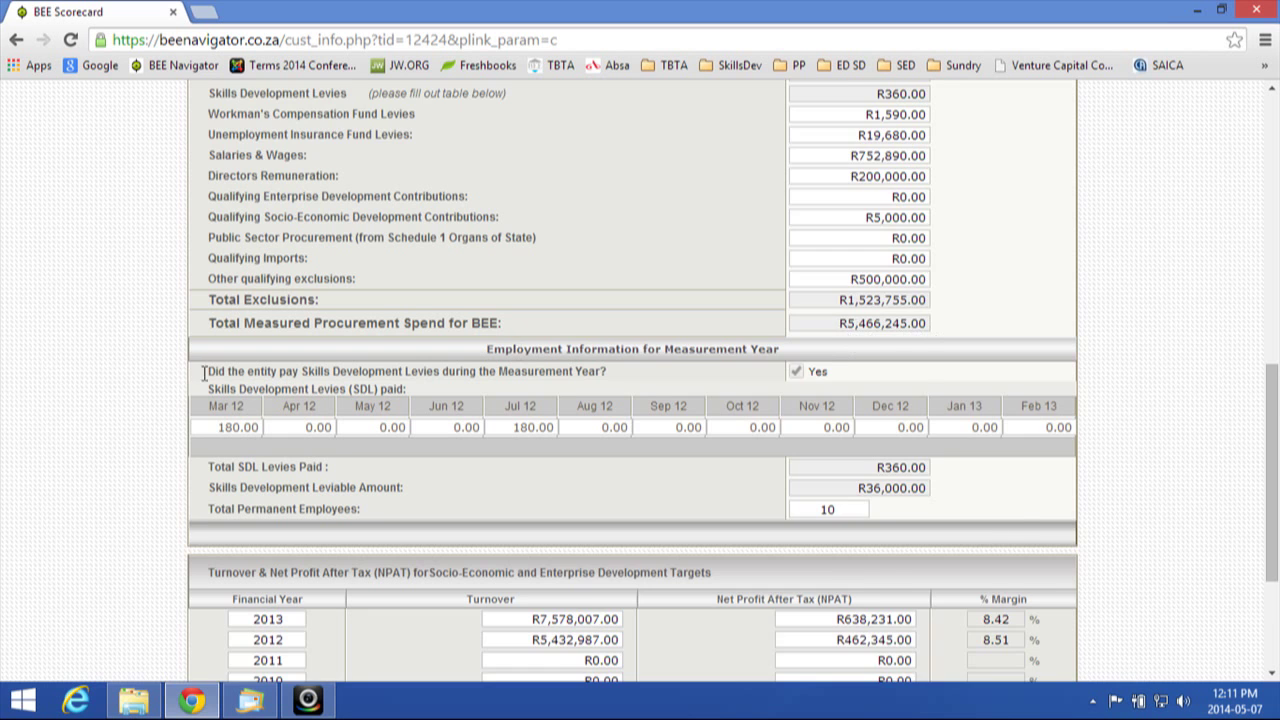
pyautogui.scroll(-1, 170, 405)
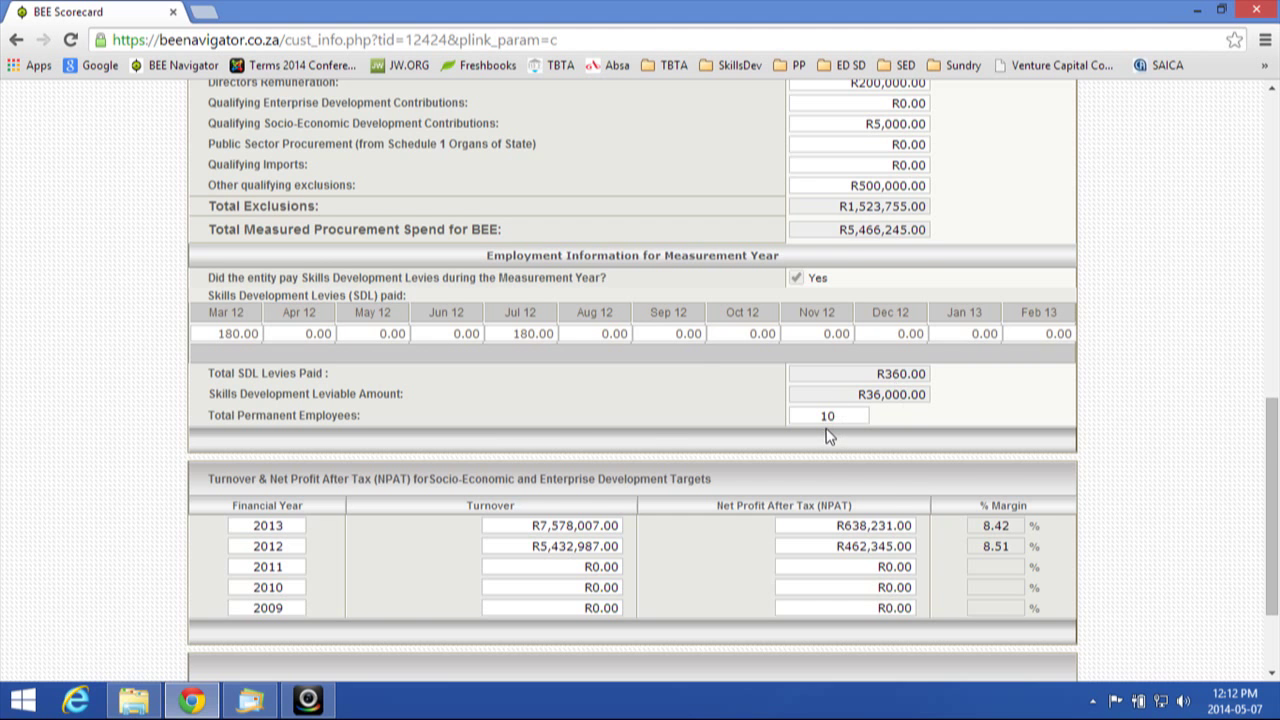
pyautogui.scroll(-3, 828, 434)
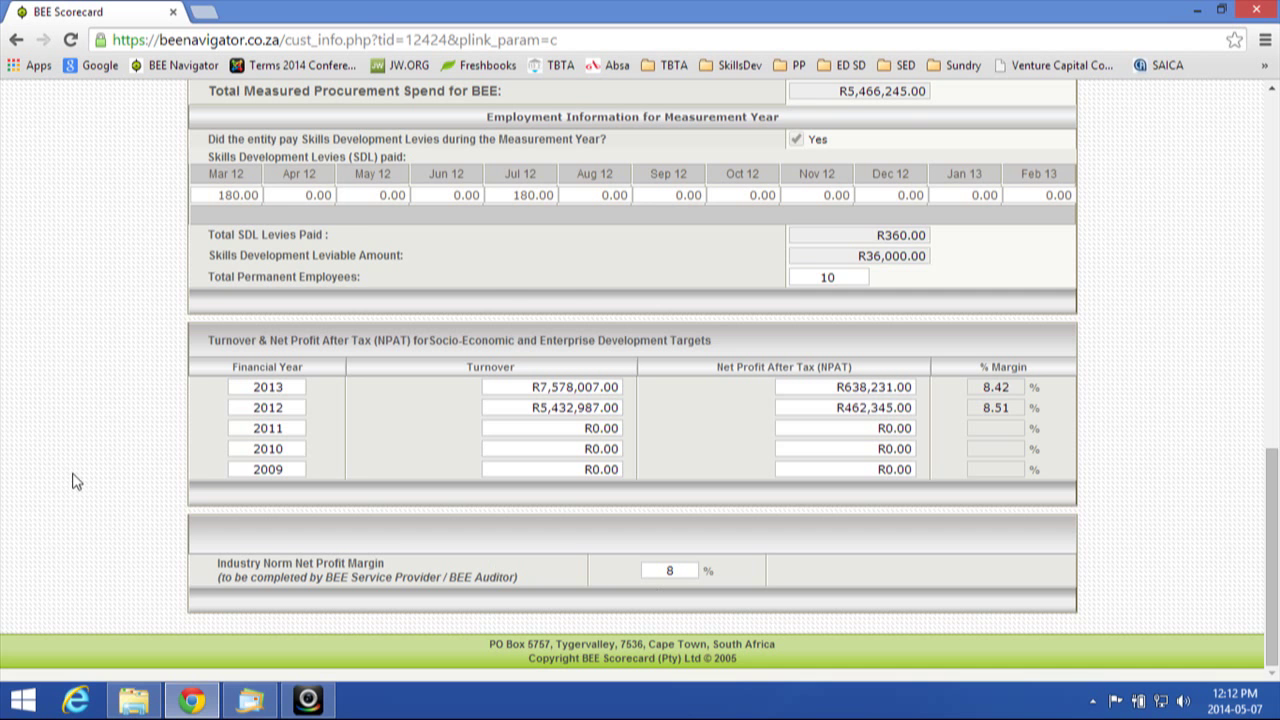
# Step: Look back over the financial form from the industry norm margin to the measurement year, including the available business information pages
pyautogui.scroll(3, 72, 481)
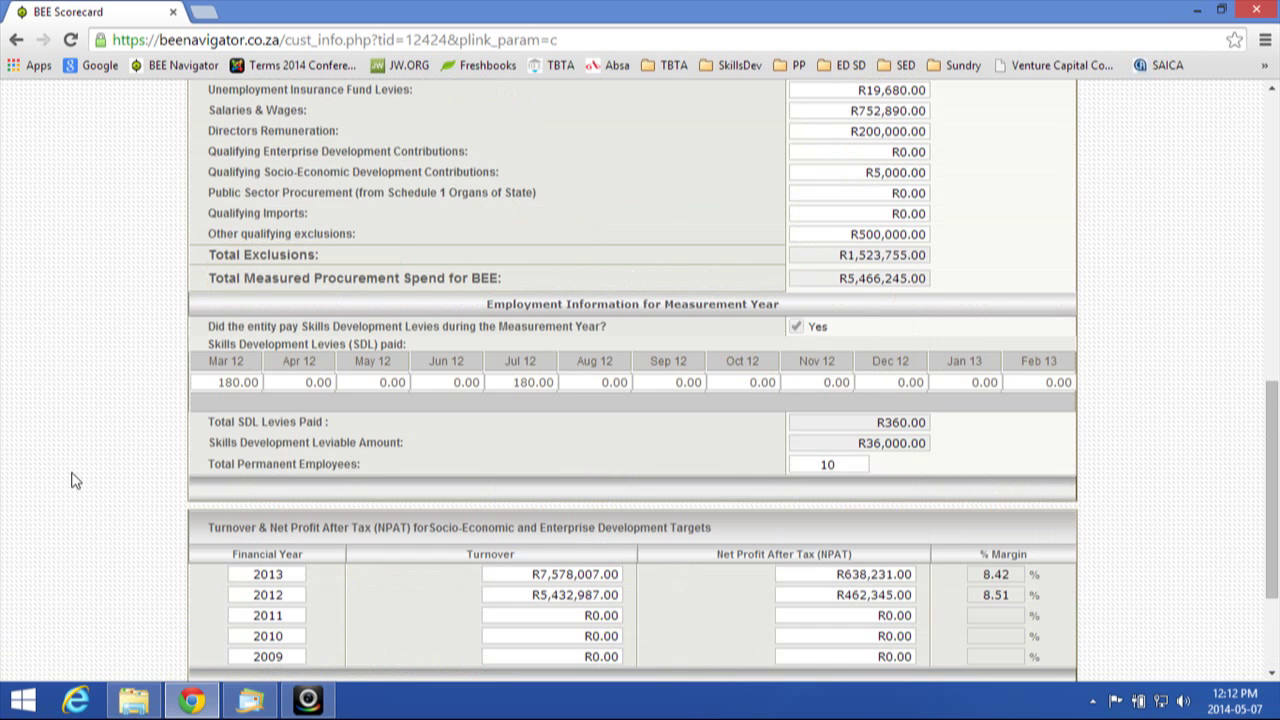
pyautogui.scroll(-2, 72, 481)
pyautogui.scroll(5, 72, 481)
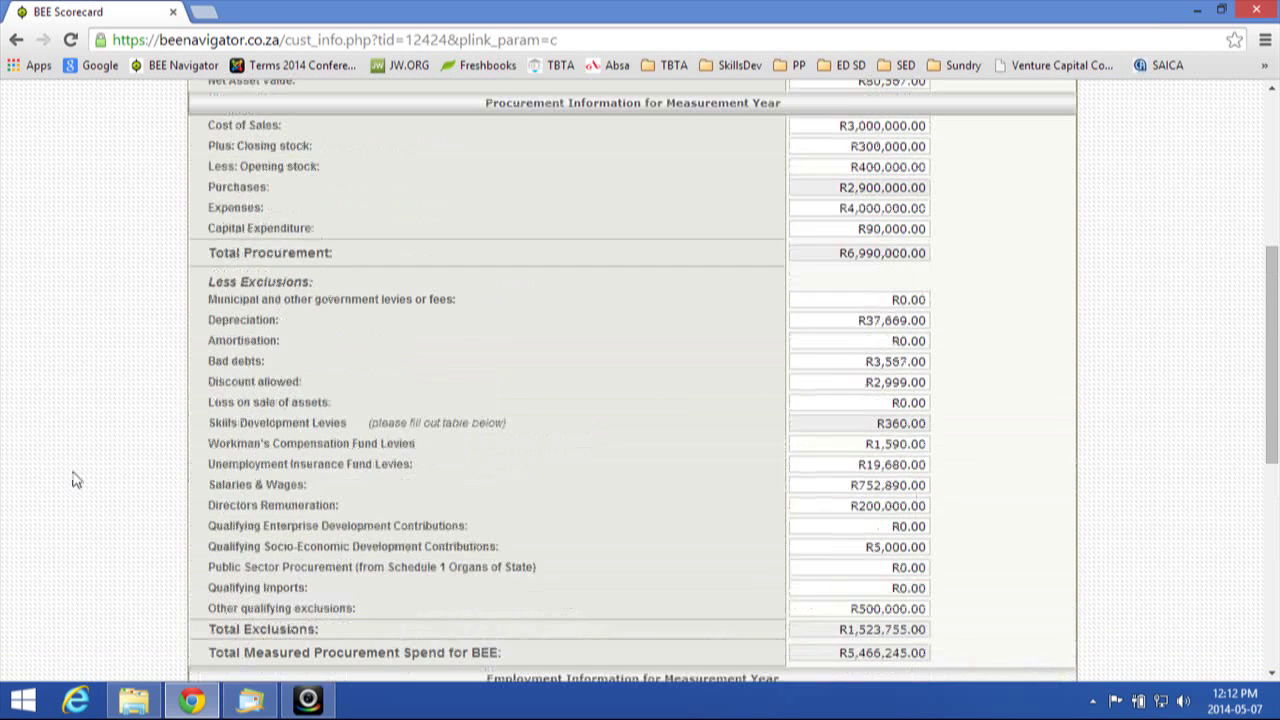
pyautogui.scroll(4, 72, 481)
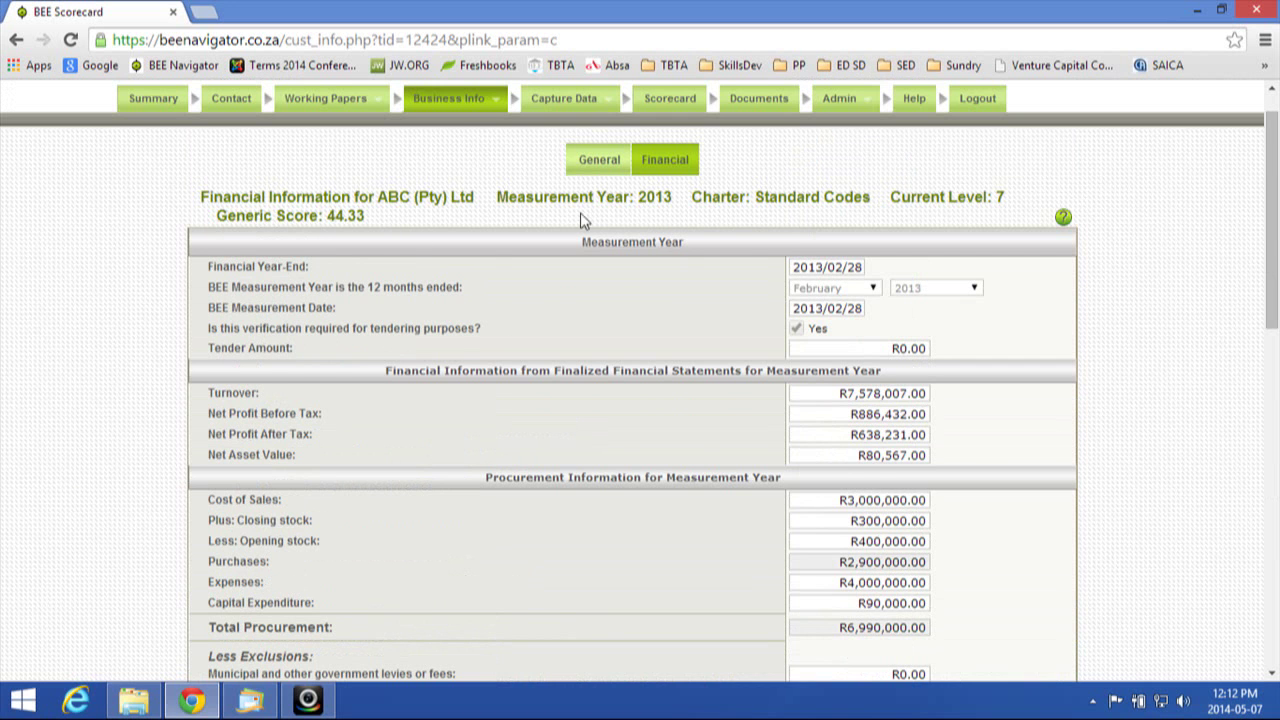
pyautogui.scroll(1, 345, 403)
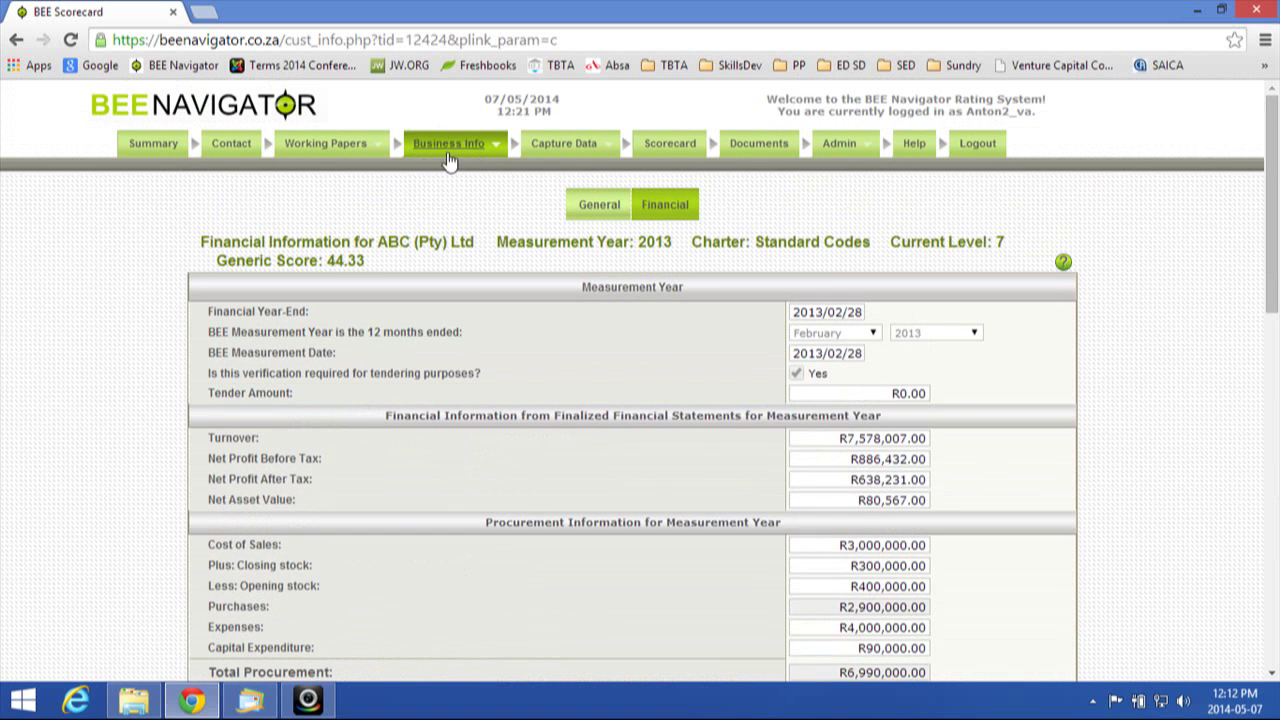
pyautogui.moveTo(448, 152)
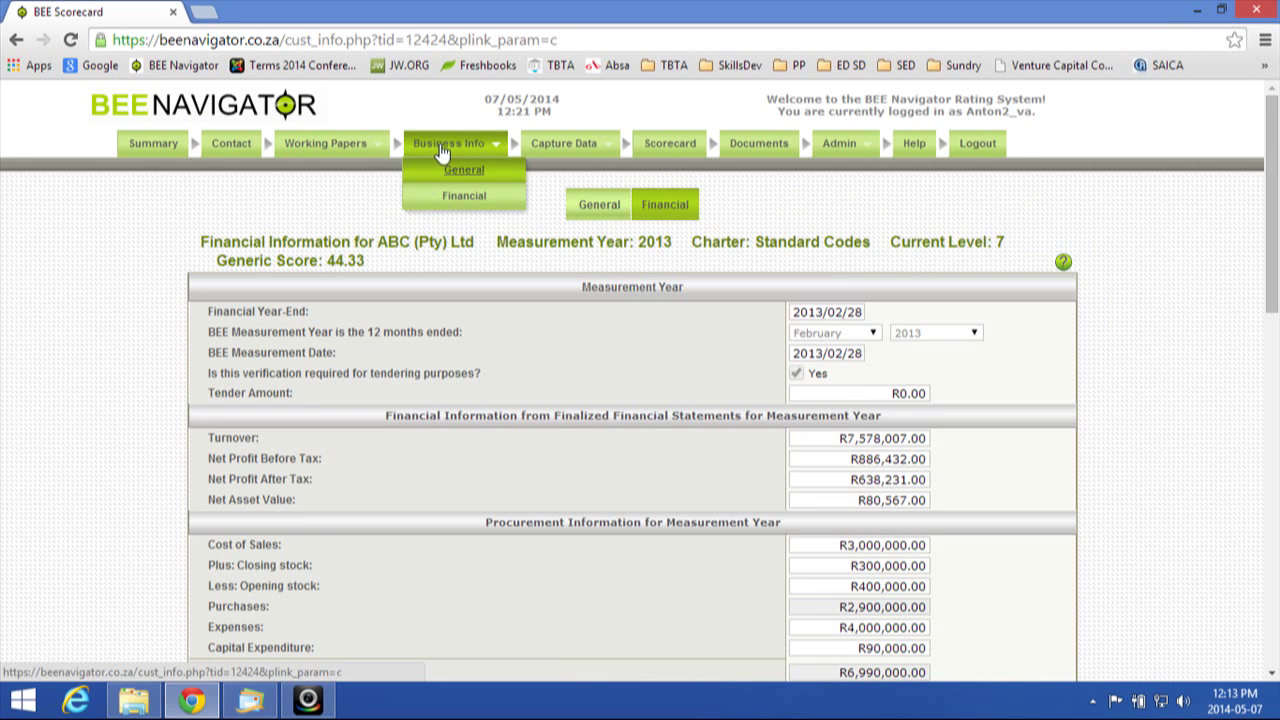
# Step: Open the data capture area, view its list of scorecard elements, and choose Ownership
pyautogui.click(549, 143)
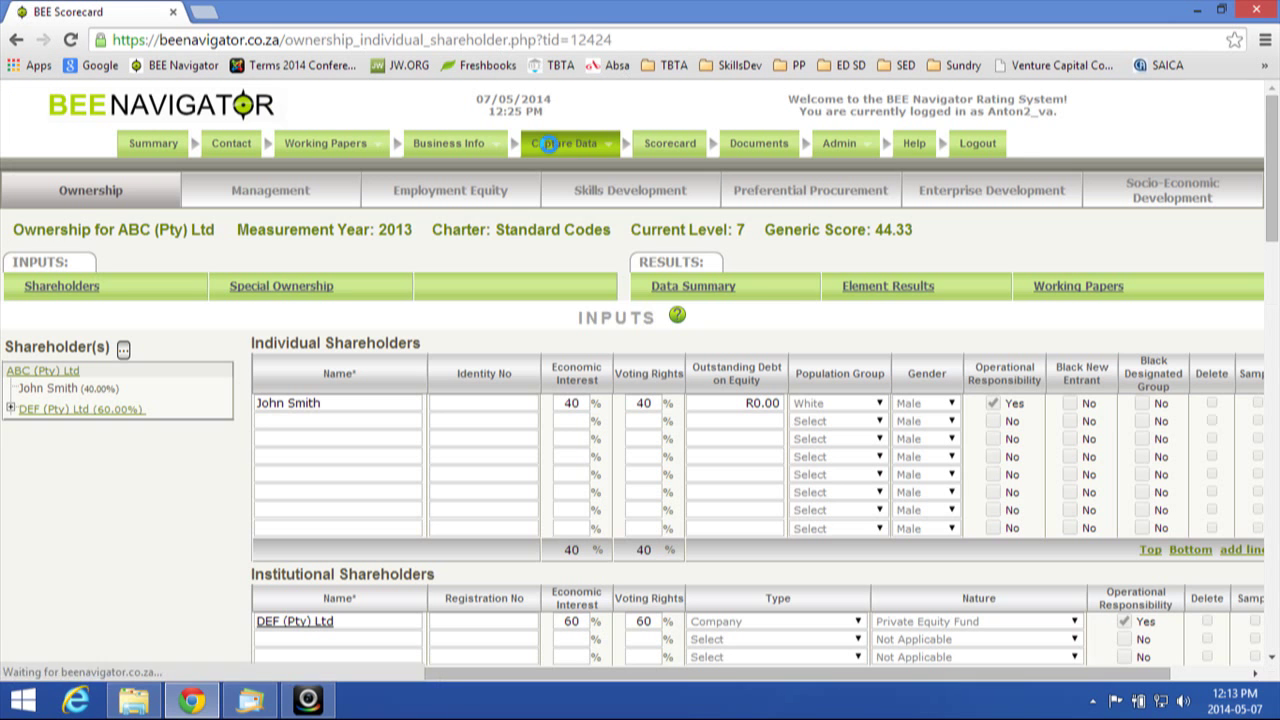
pyautogui.moveTo(560, 148)
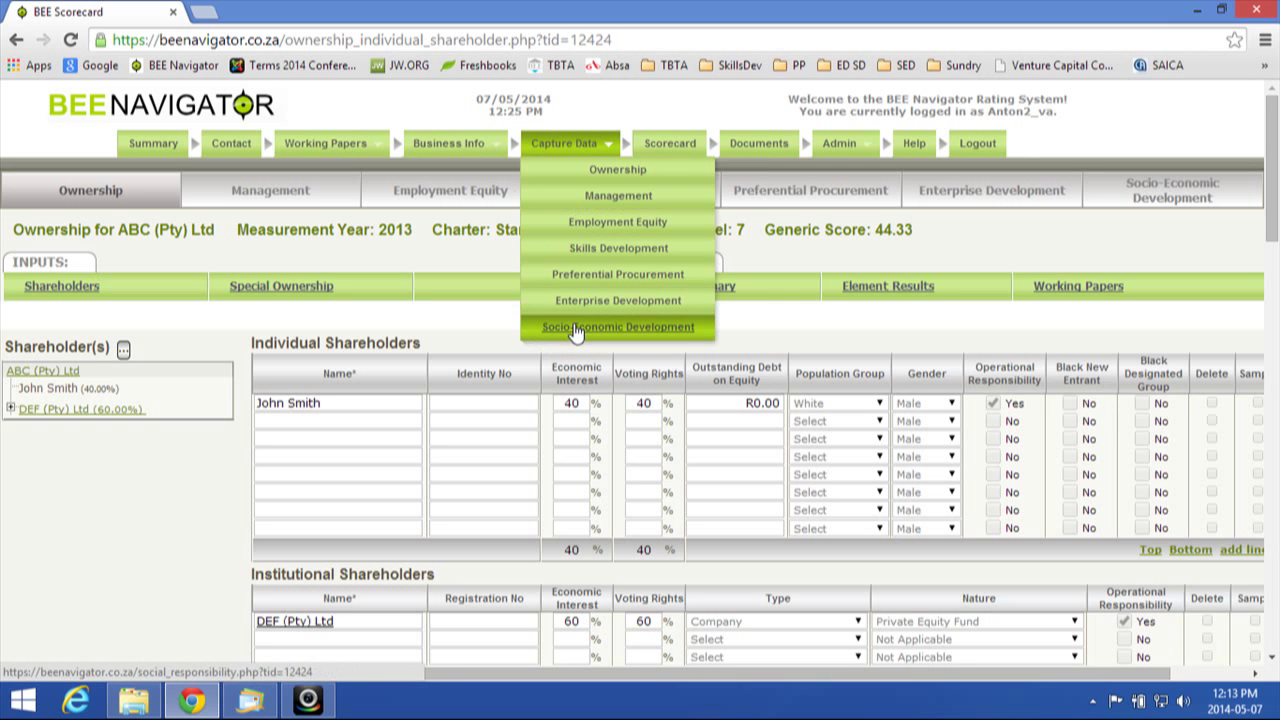
pyautogui.click(610, 171)
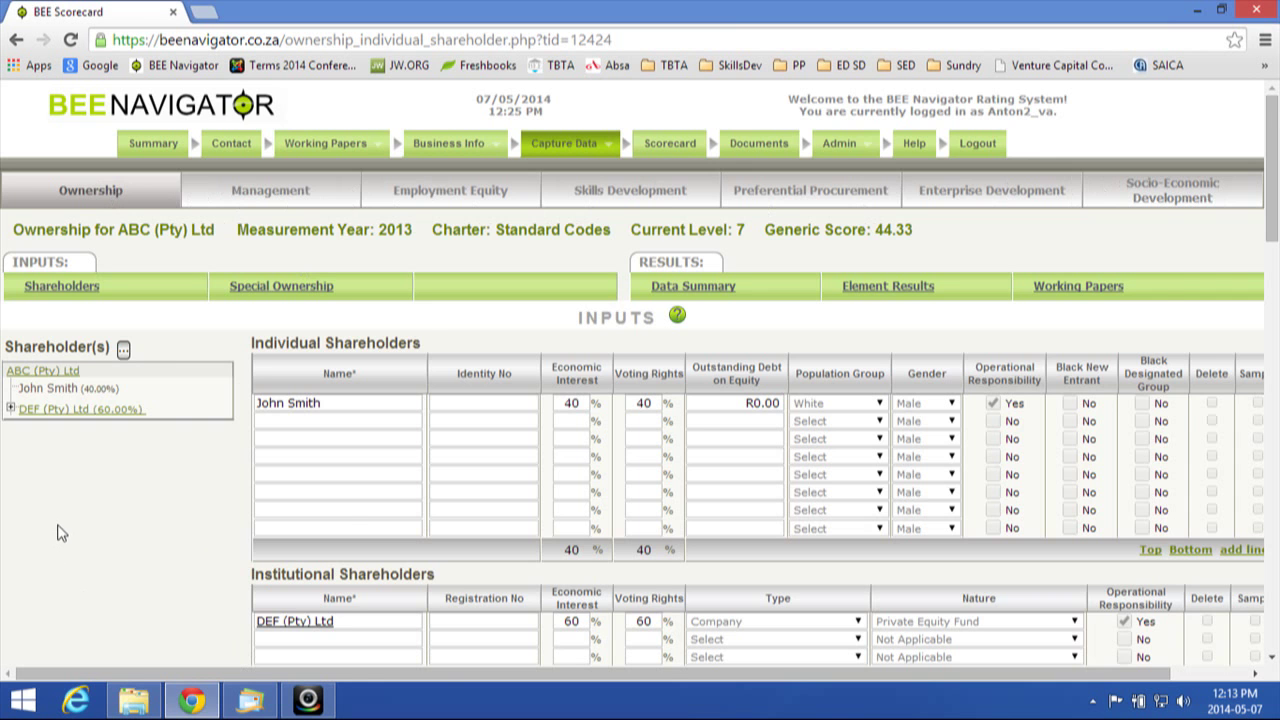
# Step: View the individual and institutional shareholder tables and expand DEF (Pty) Ltd and DEF Investments (Pty) LTd in the shareholder tree
pyautogui.scroll(-1, 57, 533)
pyautogui.scroll(-1, 57, 533)
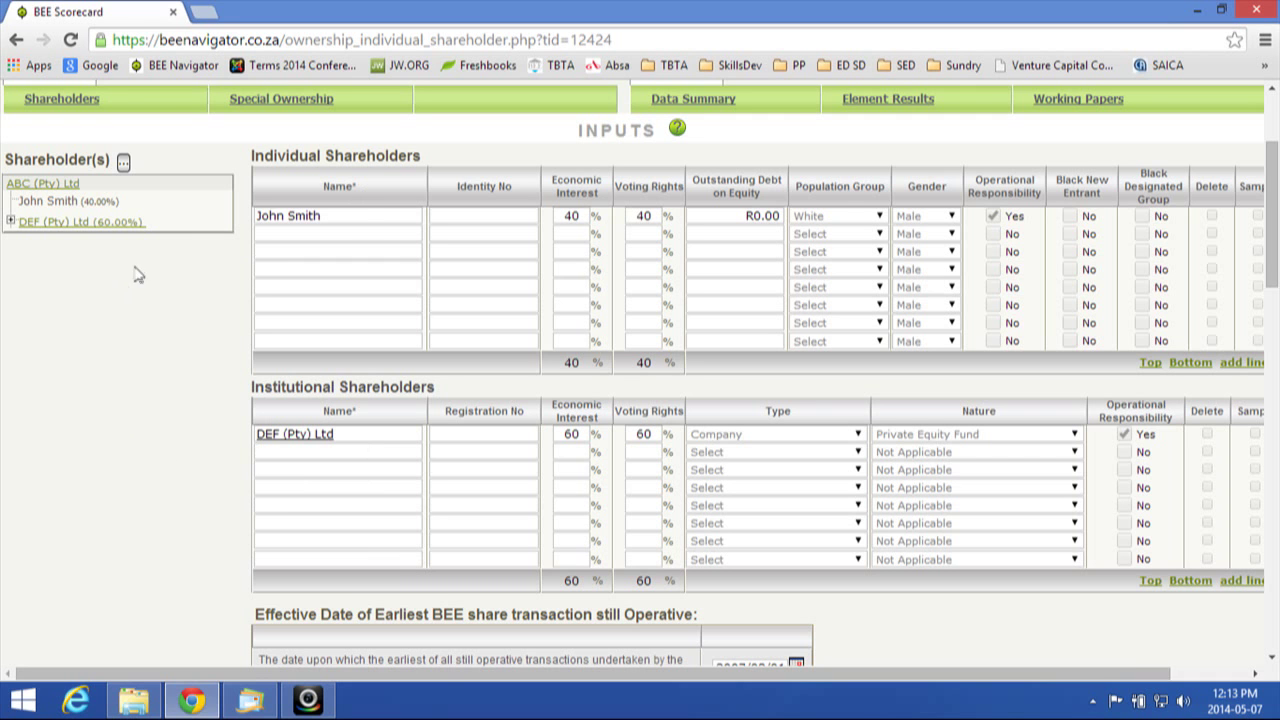
pyautogui.click(10, 221)
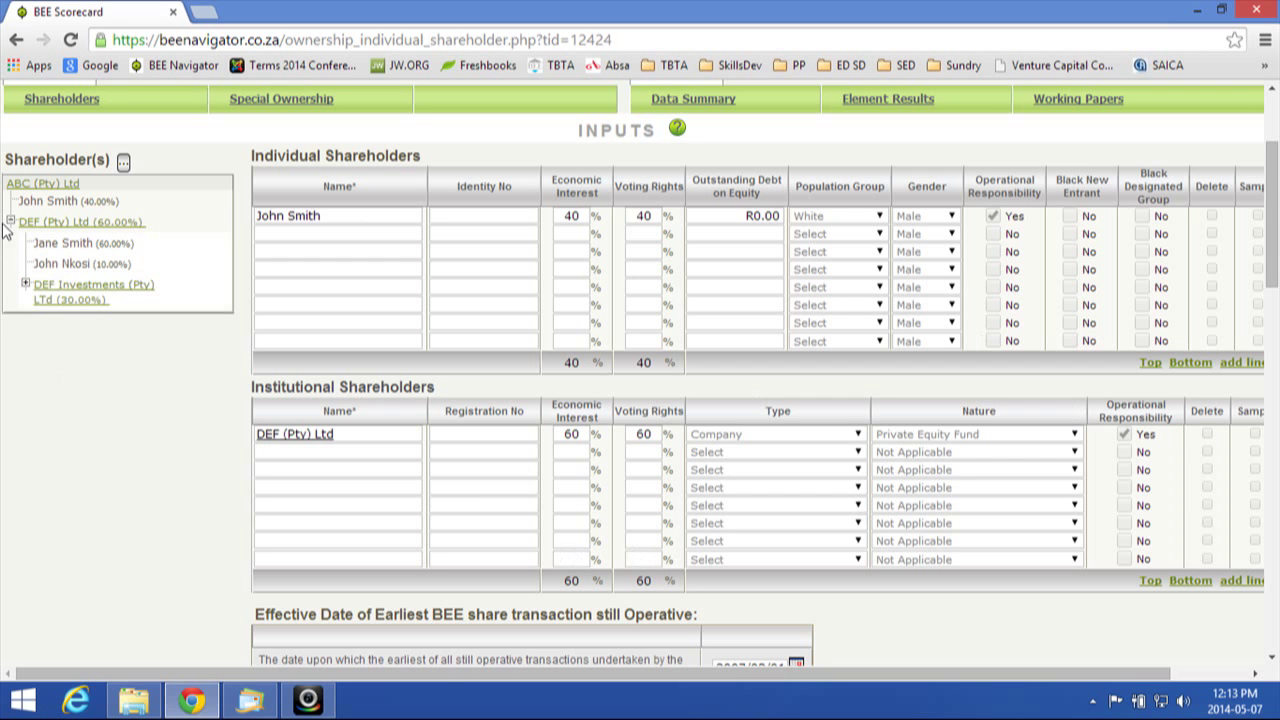
pyautogui.click(26, 285)
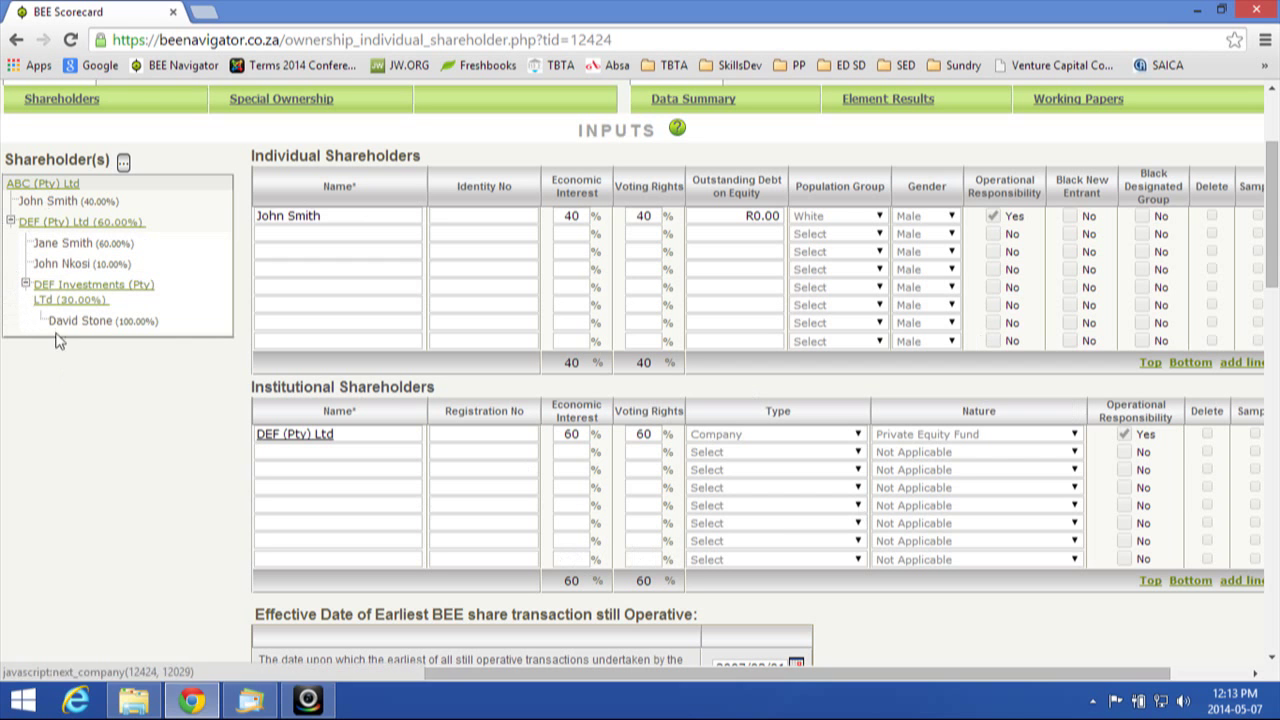
# Step: Drill down from institutional shareholder DEF (Pty) Ltd to DEF Investments (Pty) LTd and examine each company's shareholder tables
pyautogui.click(265, 440)
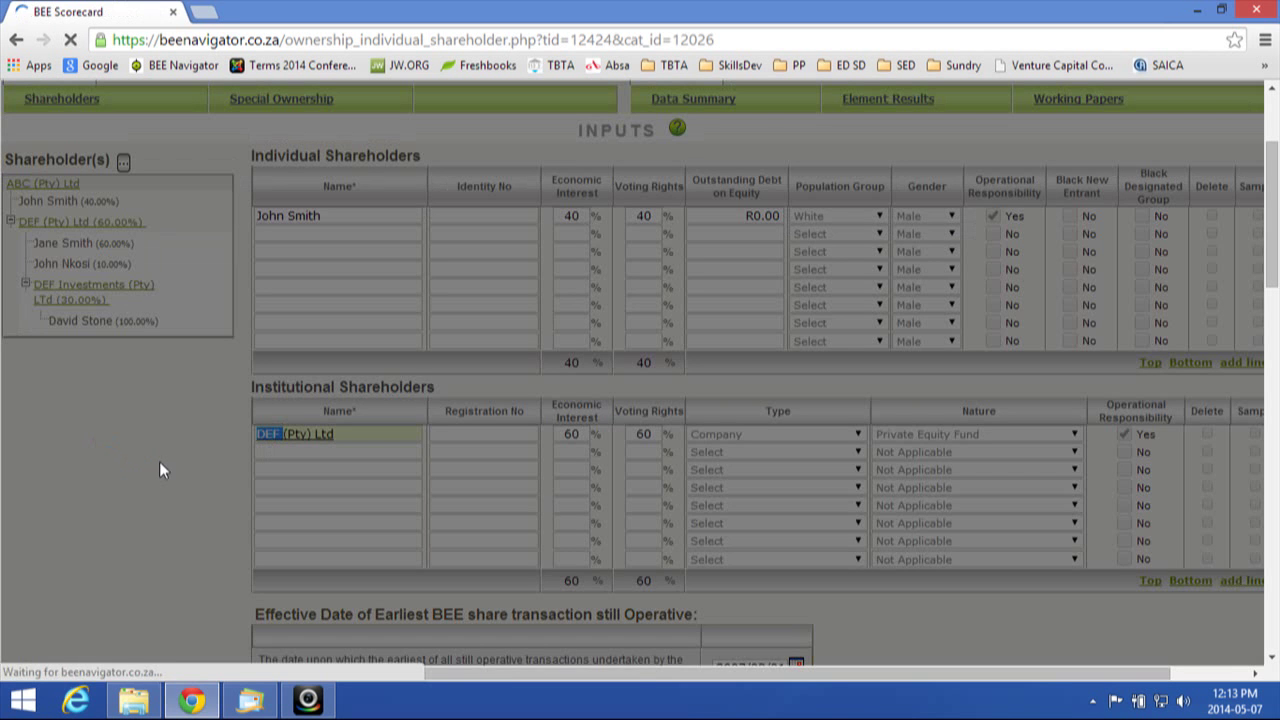
pyautogui.scroll(-3, 148, 471)
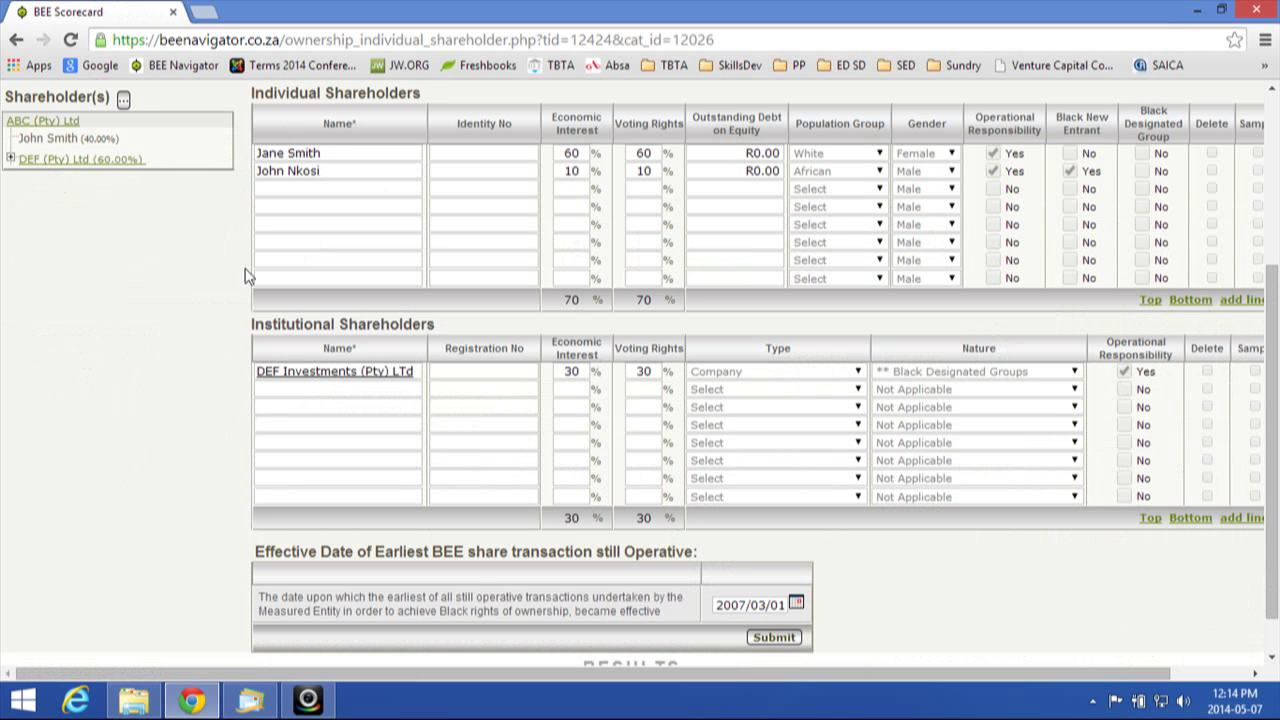
pyautogui.doubleClick(295, 374)
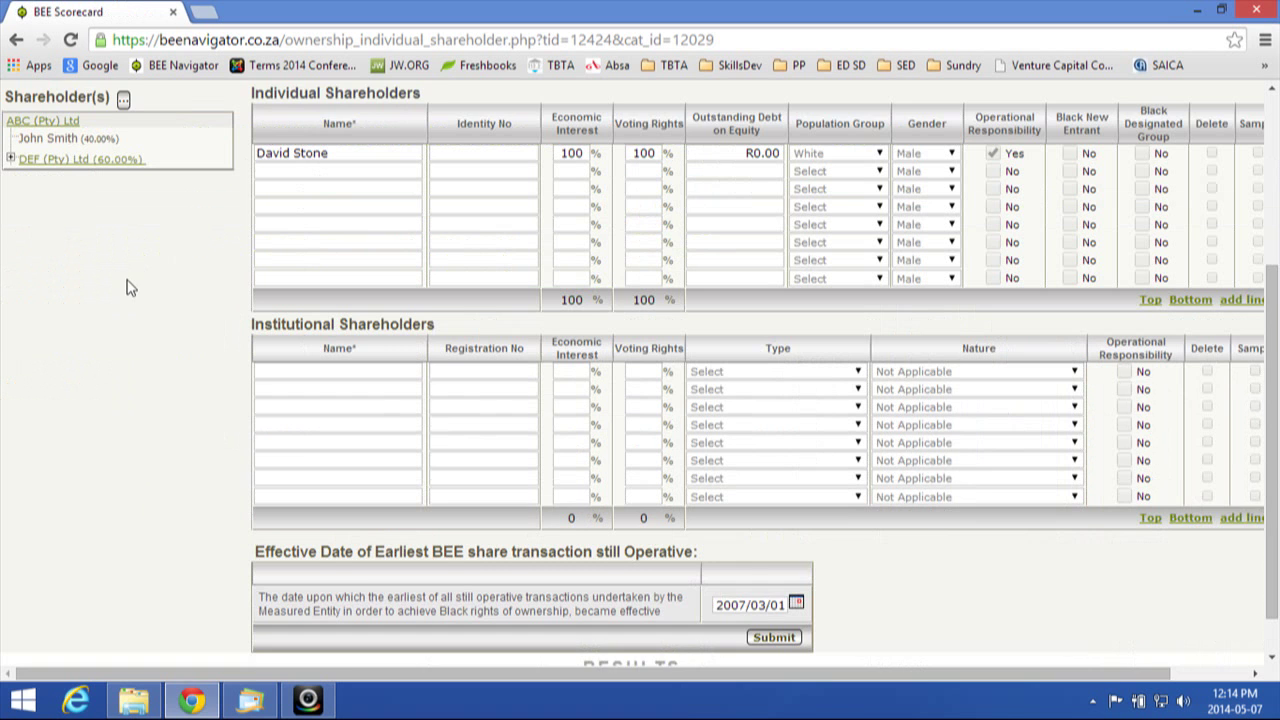
pyautogui.scroll(-1, 127, 287)
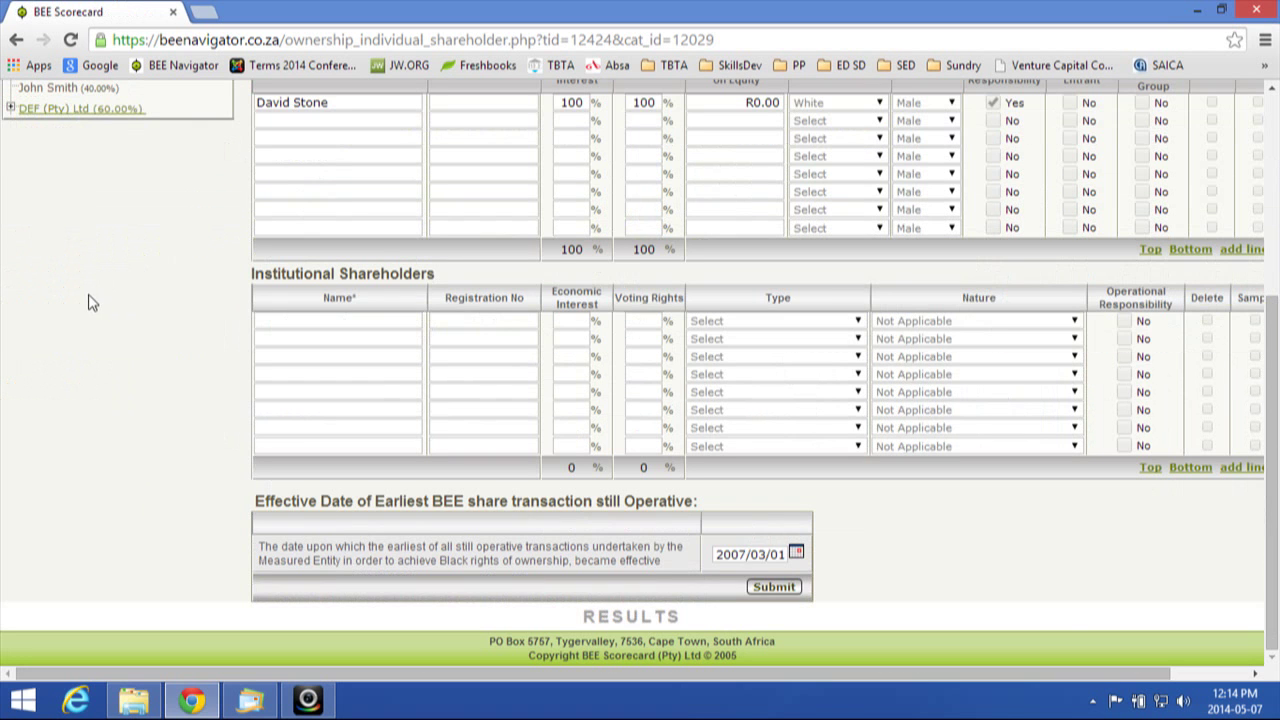
pyautogui.scroll(4, 83, 313)
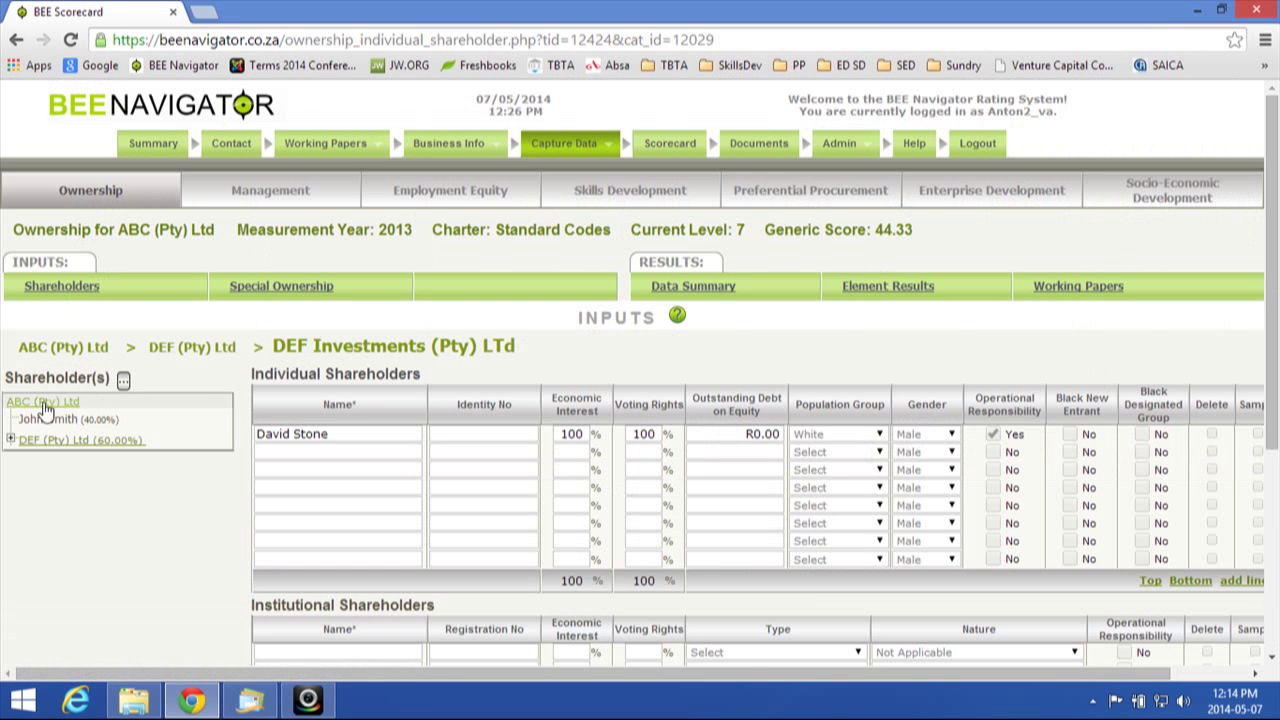
# Step: Return to the ownership inputs of ABC (Pty) Ltd and examine the effective transaction date and the special types of ownership
pyautogui.click(63, 349)
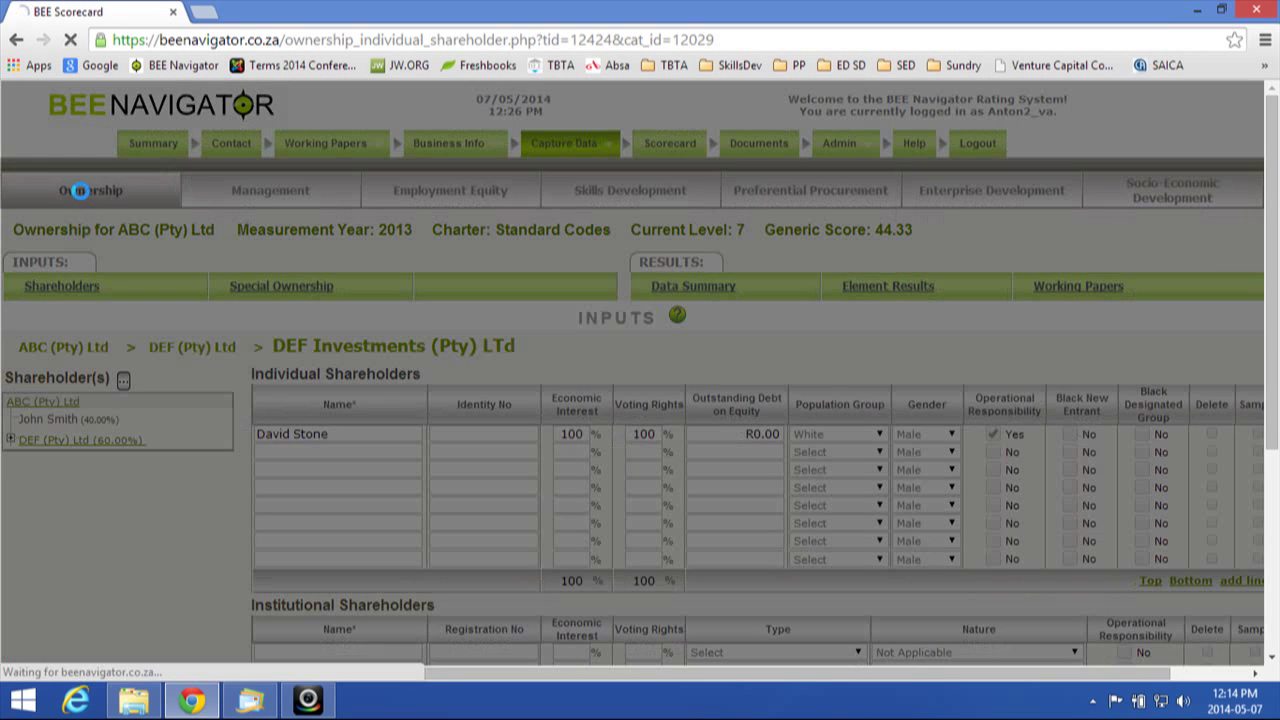
pyautogui.scroll(-5, 120, 505)
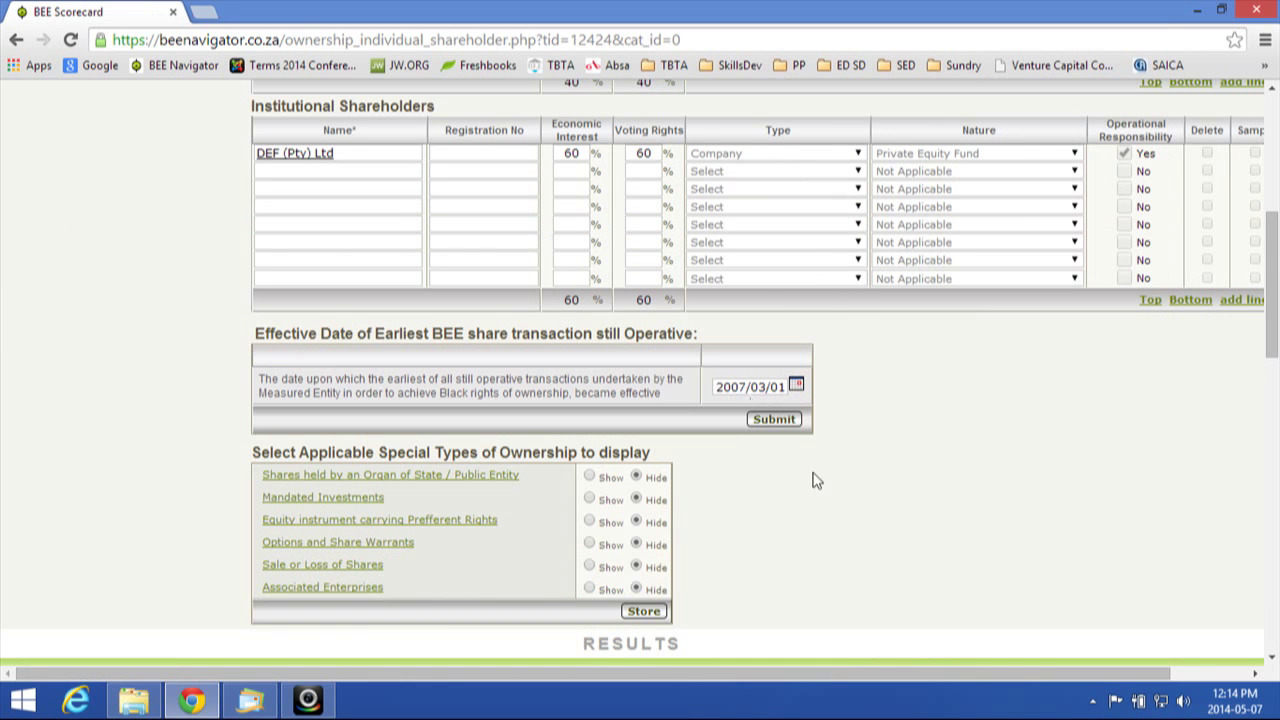
pyautogui.scroll(-2, 879, 553)
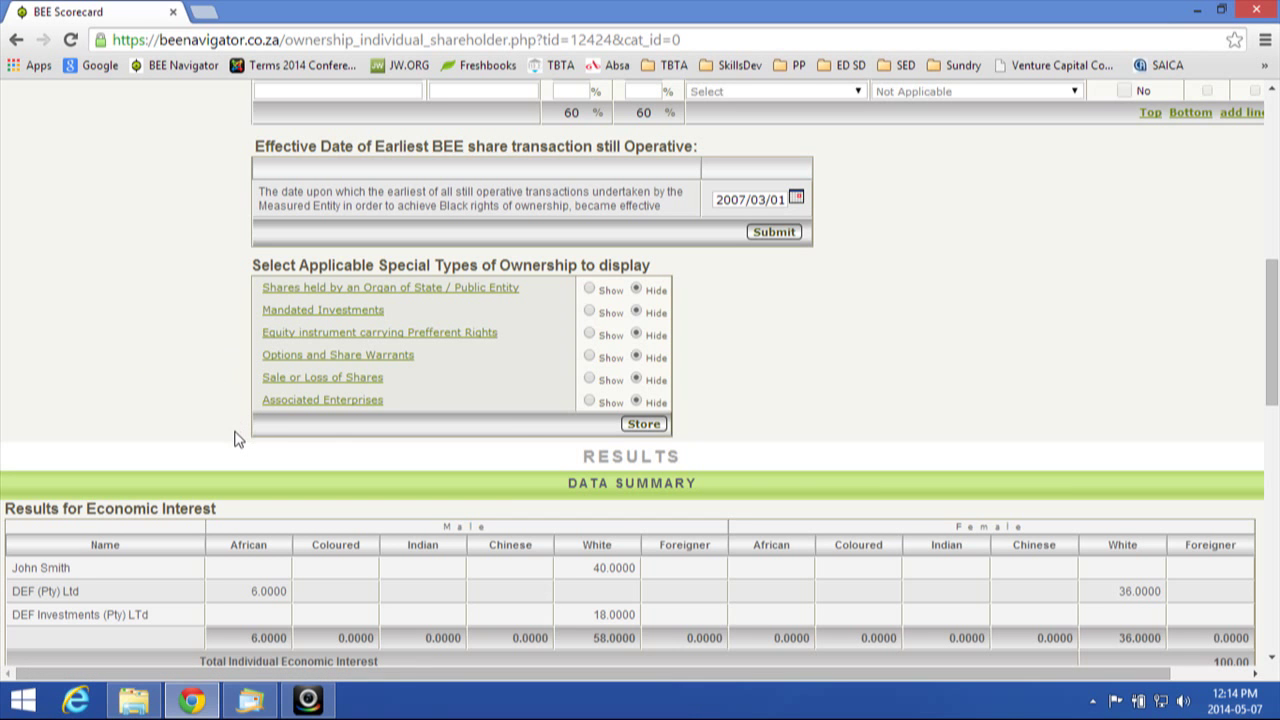
# Step: Set the Mandated Investments ownership type to Show and view its questions and investment amounts
pyautogui.click(589, 311)
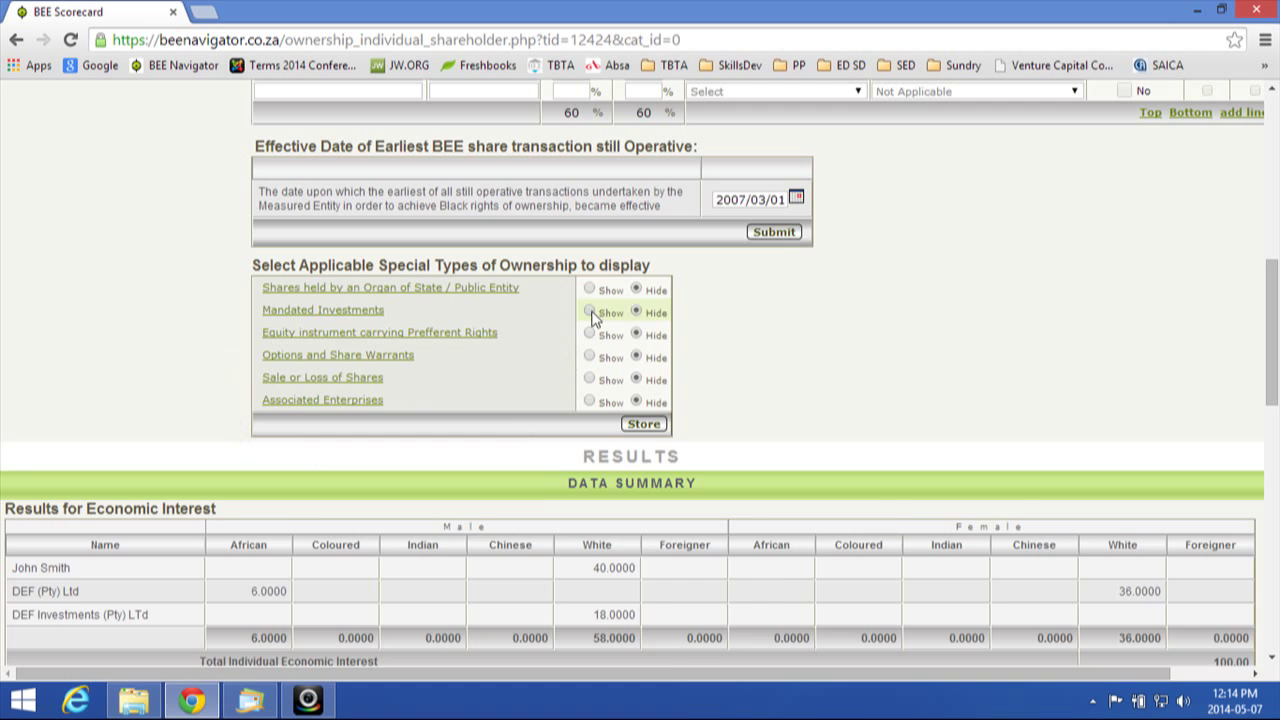
pyautogui.scroll(-2, 93, 484)
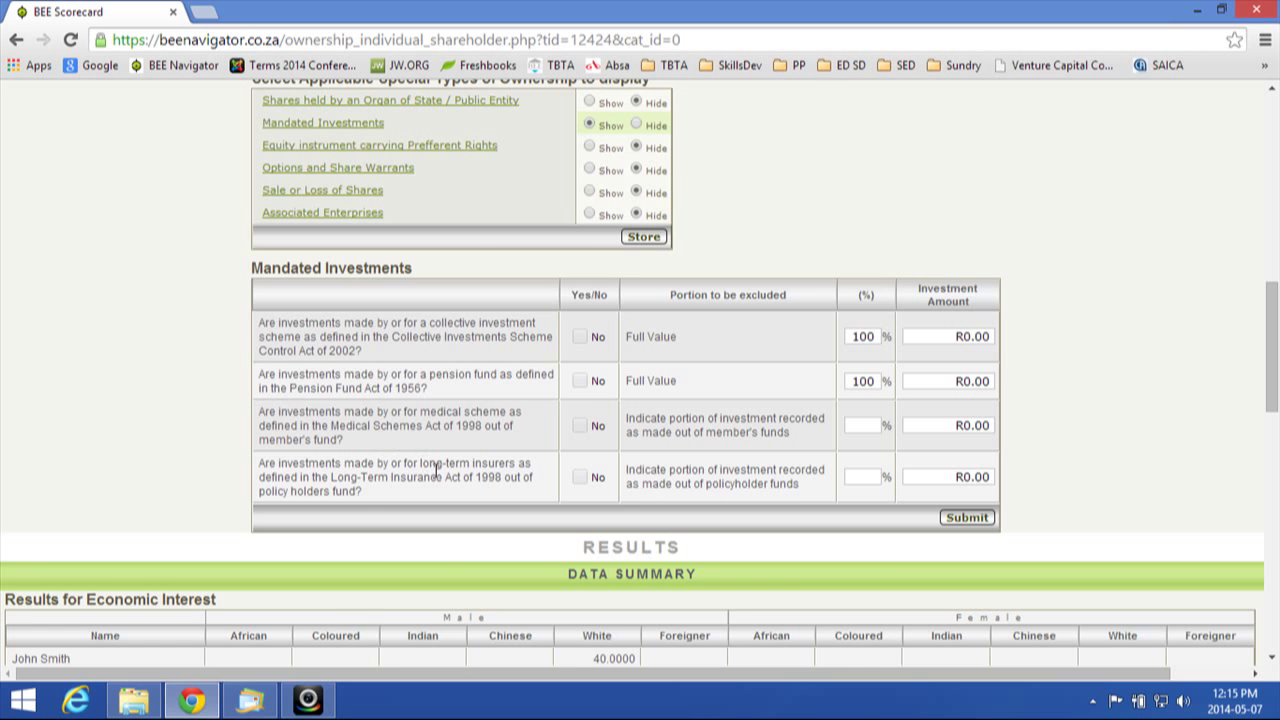
pyautogui.scroll(1, 111, 374)
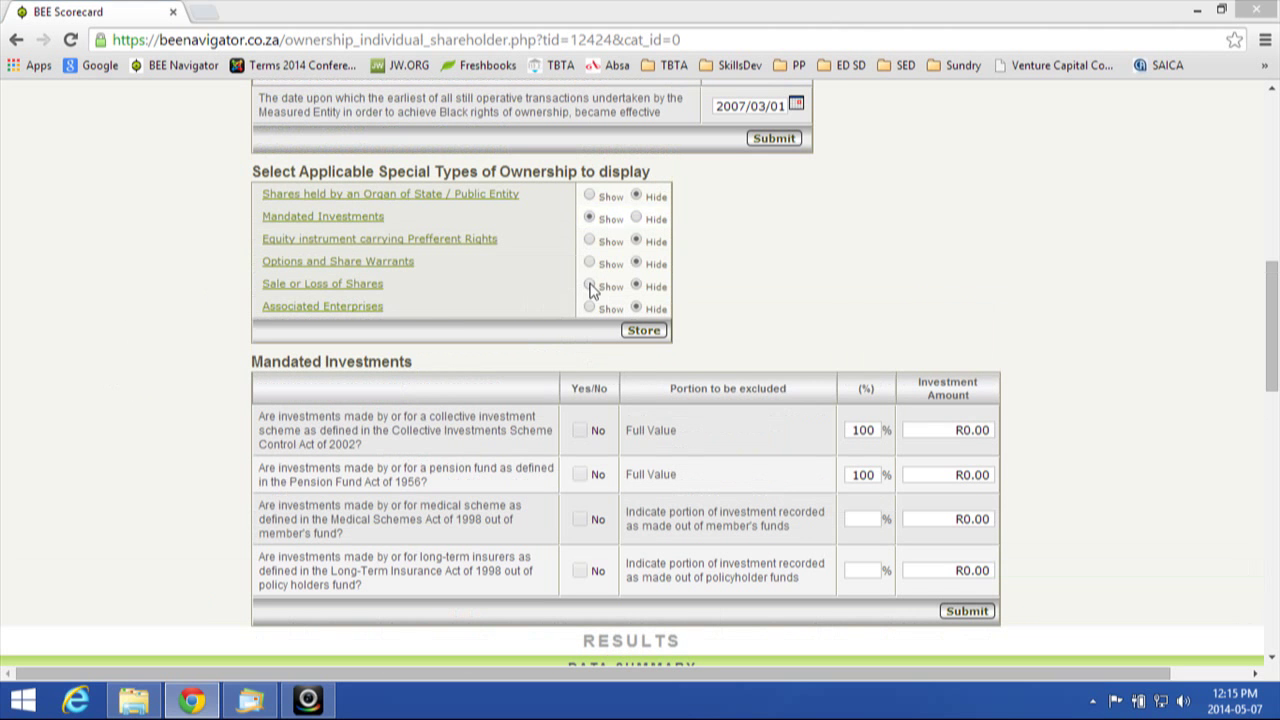
# Step: Show the remaining special ownership types: Organ of State shares, equity instruments with preferent rights, options and share warrants, sale or loss of shares, associated enterprises
pyautogui.click(589, 195)
pyautogui.click(589, 240)
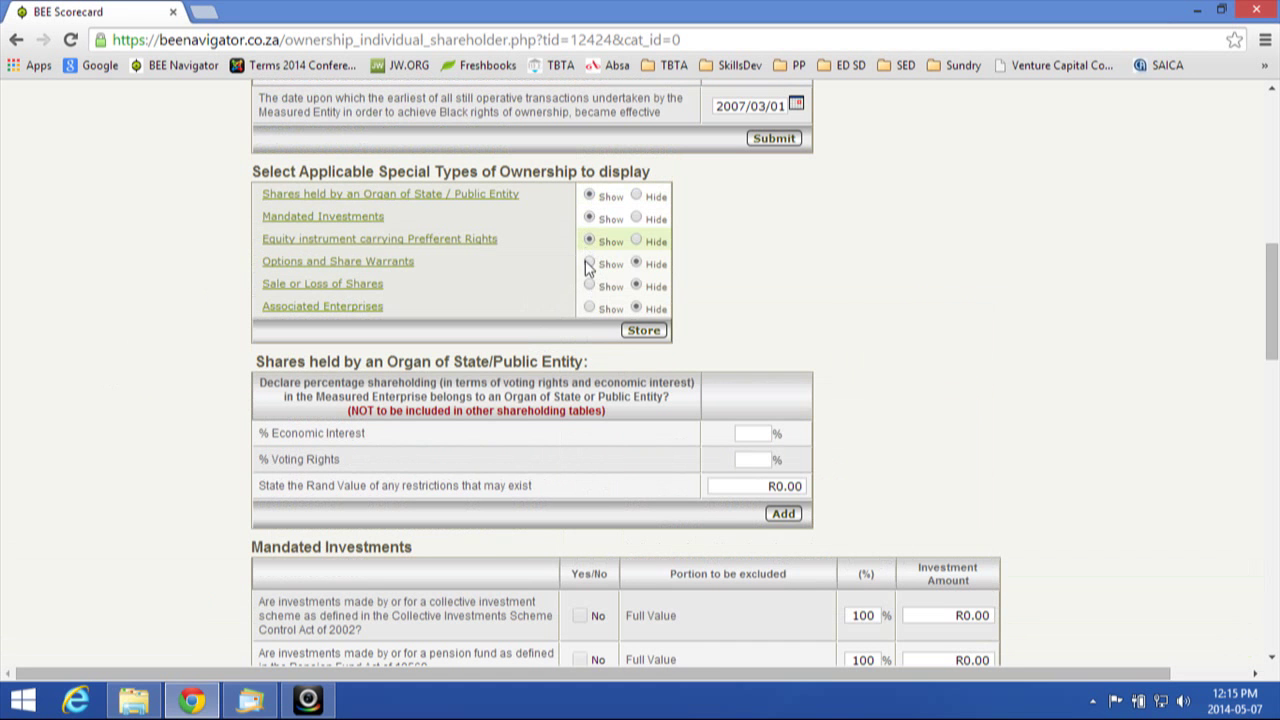
pyautogui.click(589, 262)
pyautogui.click(589, 285)
pyautogui.click(589, 307)
# Step: Examine the special ownership sections from the Organ of State shares through Associated Enterprises to the economic interest results
pyautogui.scroll(-2, 1013, 412)
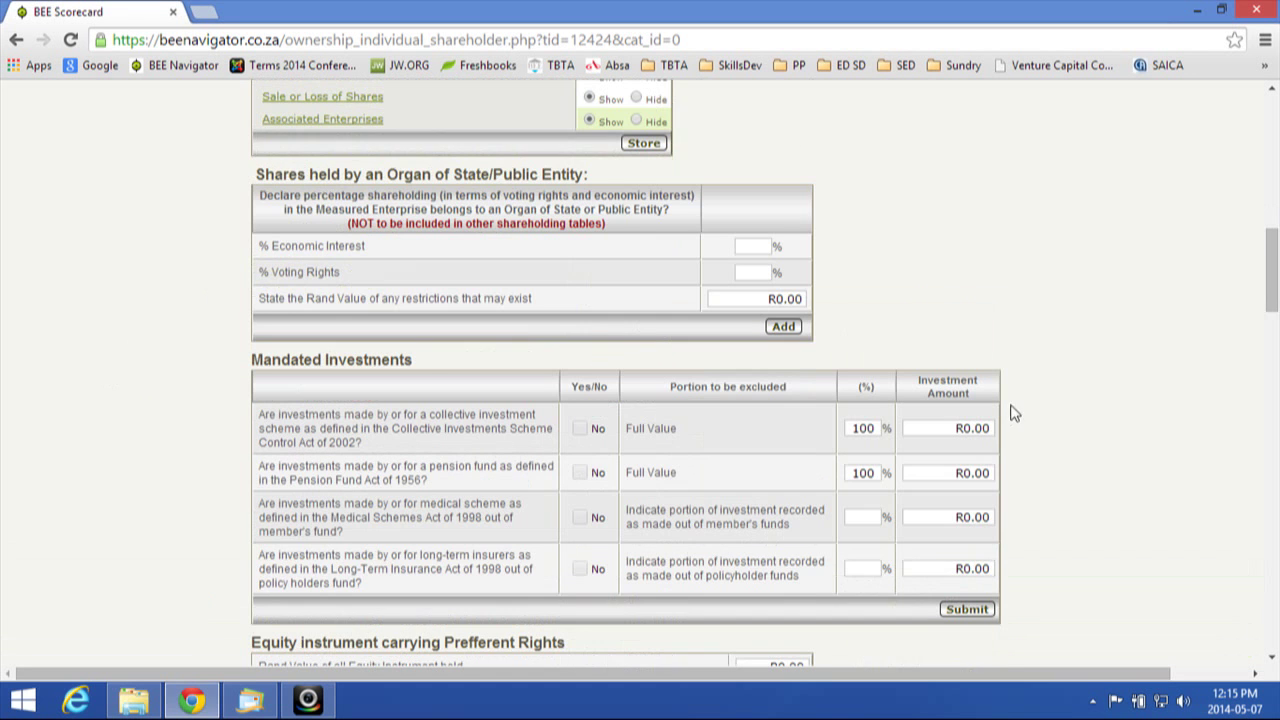
pyautogui.scroll(-3, 1070, 392)
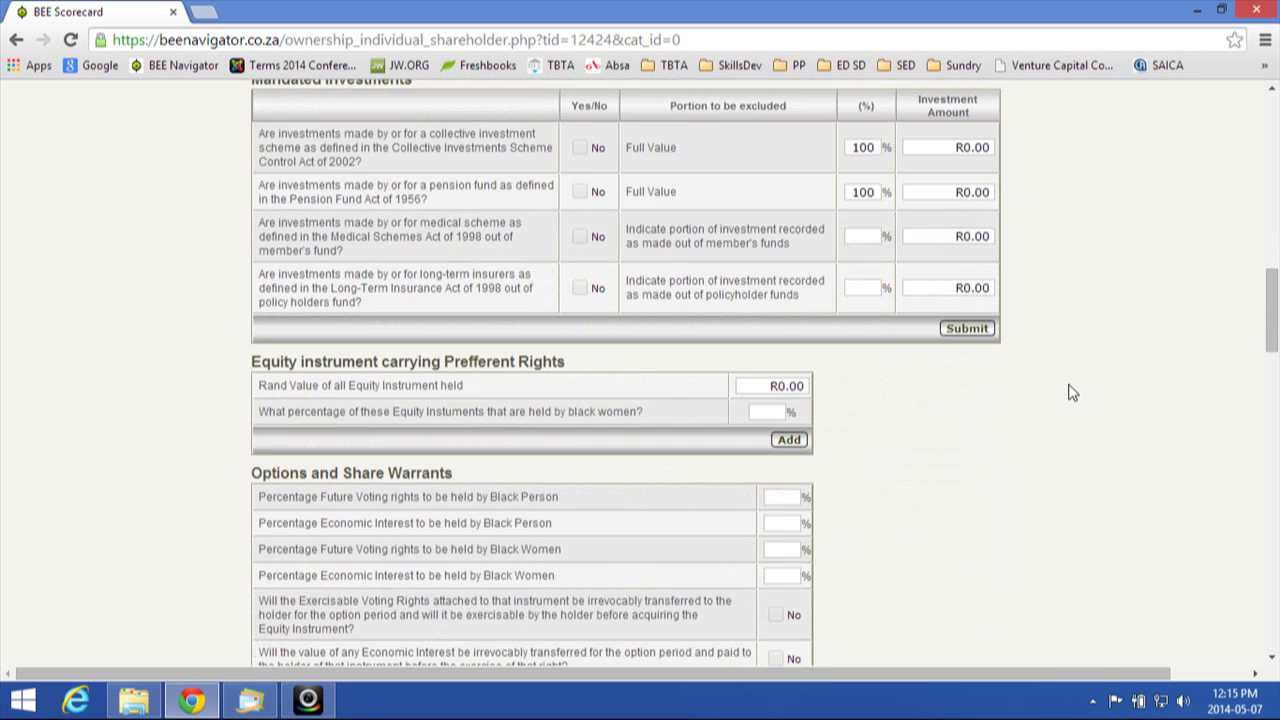
pyautogui.scroll(-1, 932, 470)
pyautogui.scroll(-2, 937, 469)
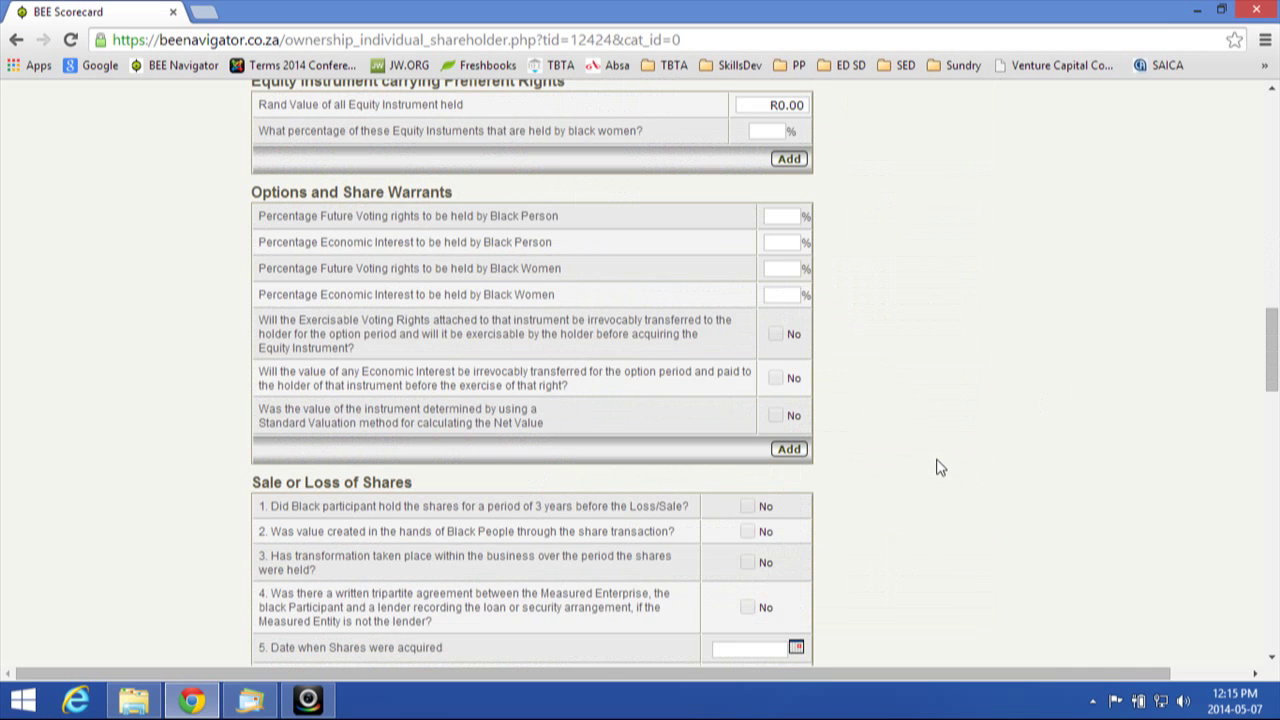
pyautogui.scroll(-9, 940, 467)
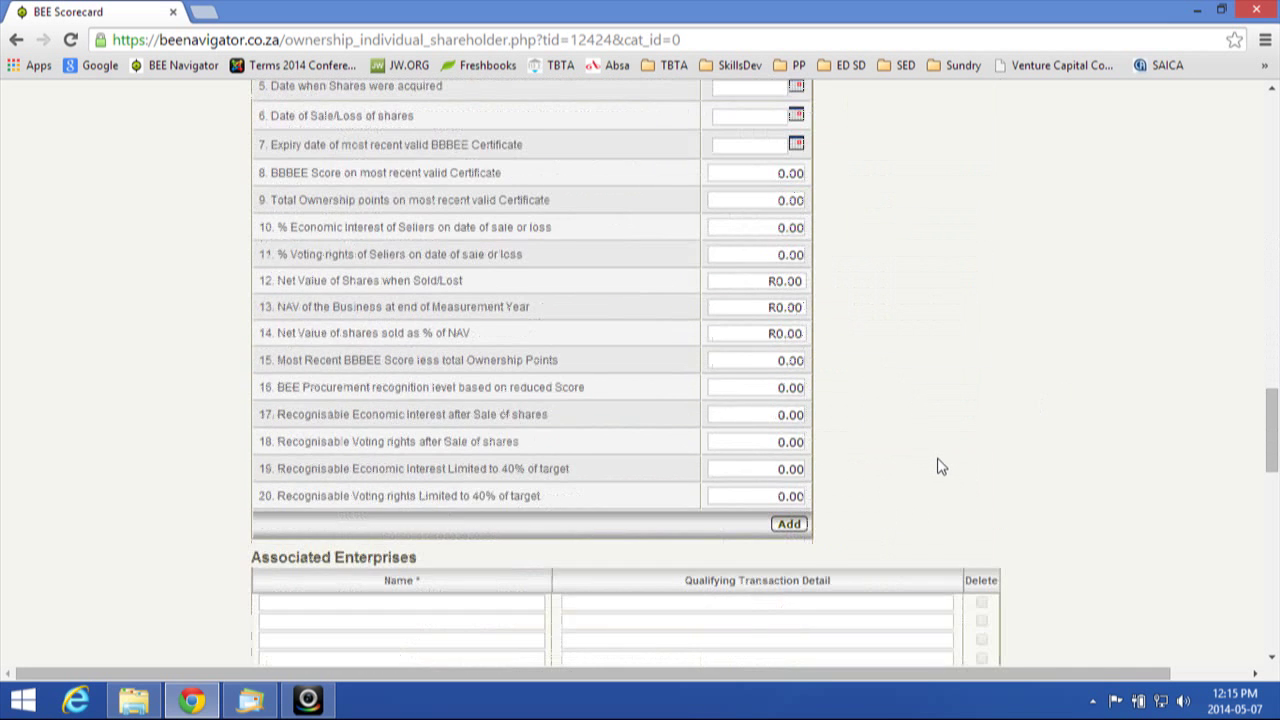
pyautogui.scroll(-2, 1022, 463)
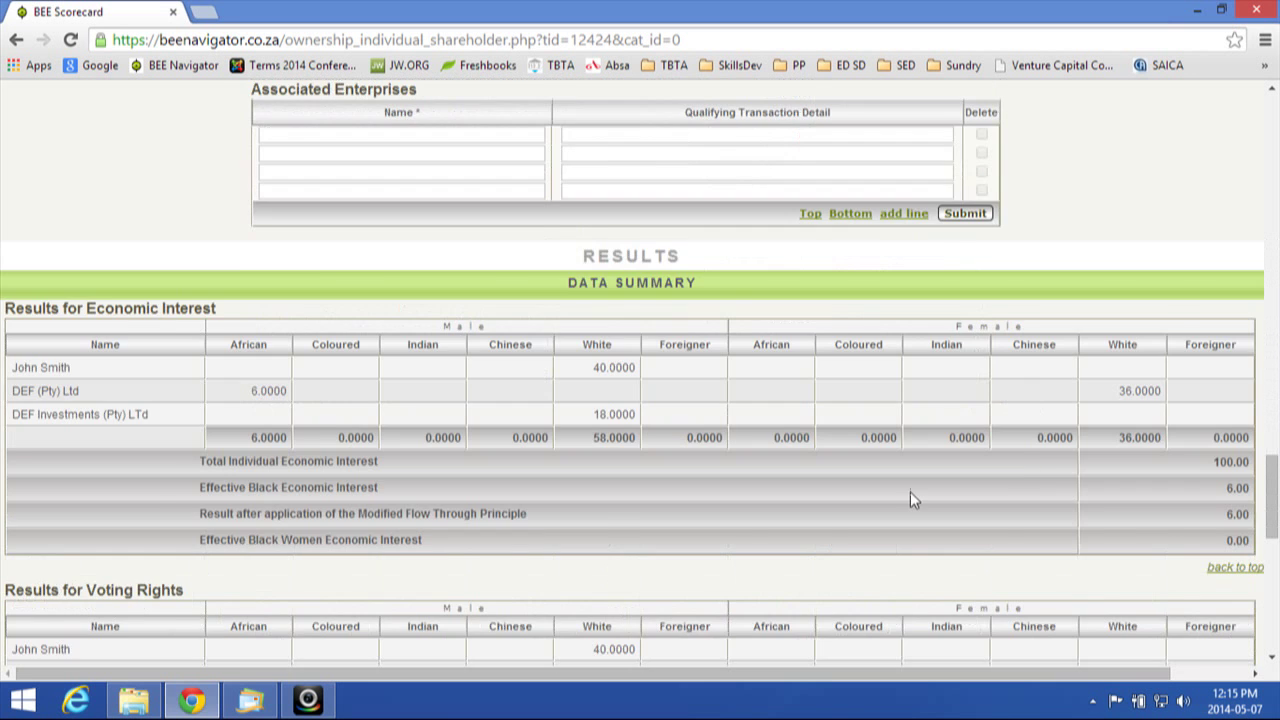
# Step: Examine the ownership results for economic interest and voting rights, the ownership score indicators and the score summary
pyautogui.scroll(-1, 910, 498)
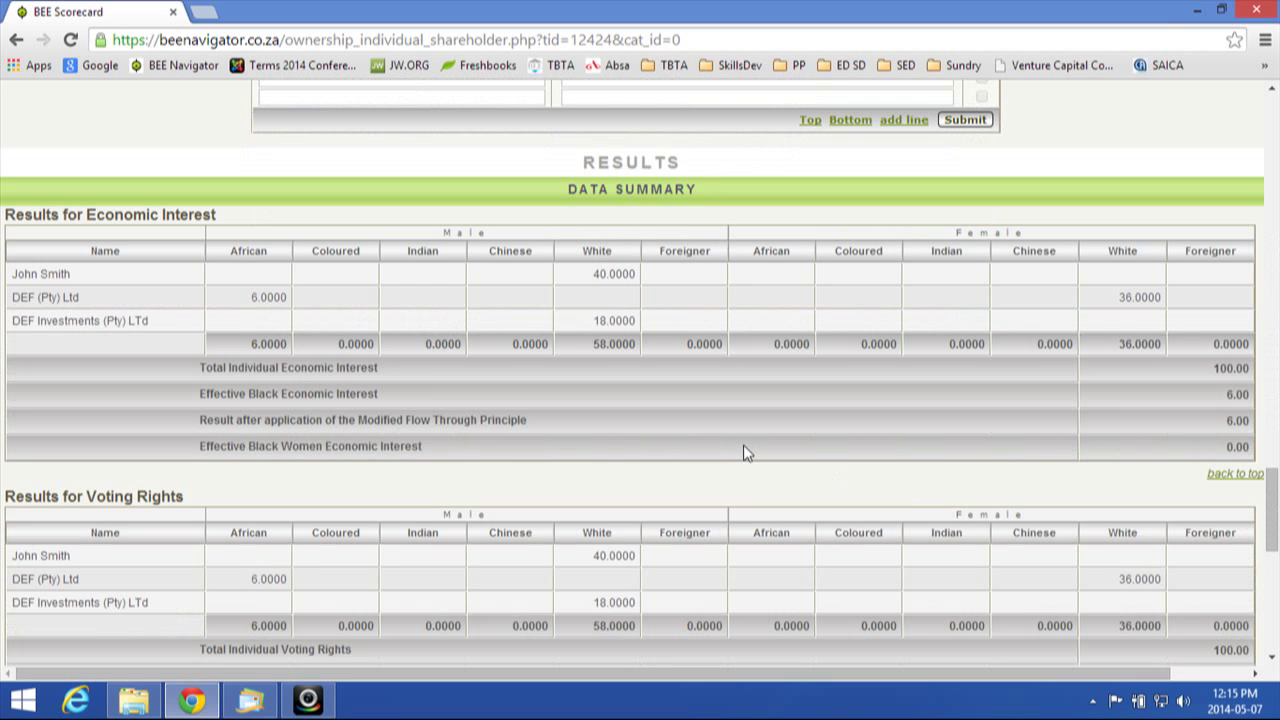
pyautogui.scroll(-1, 820, 477)
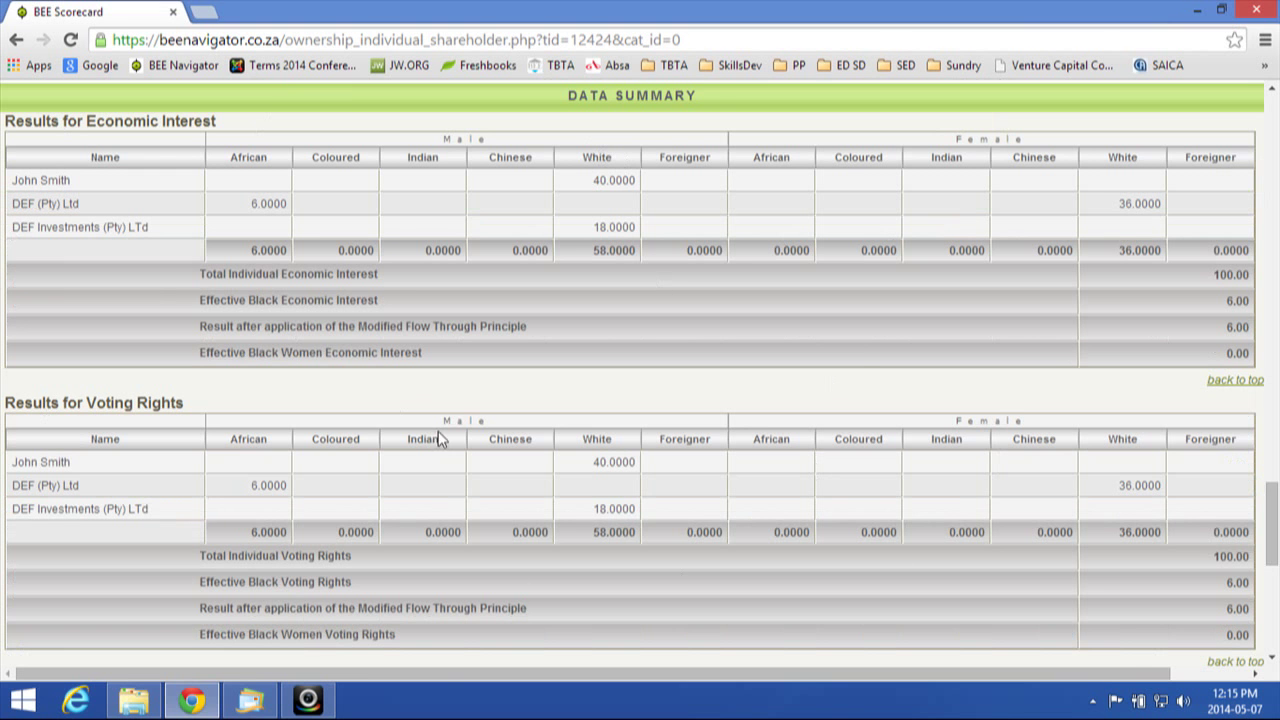
pyautogui.scroll(-4, 446, 425)
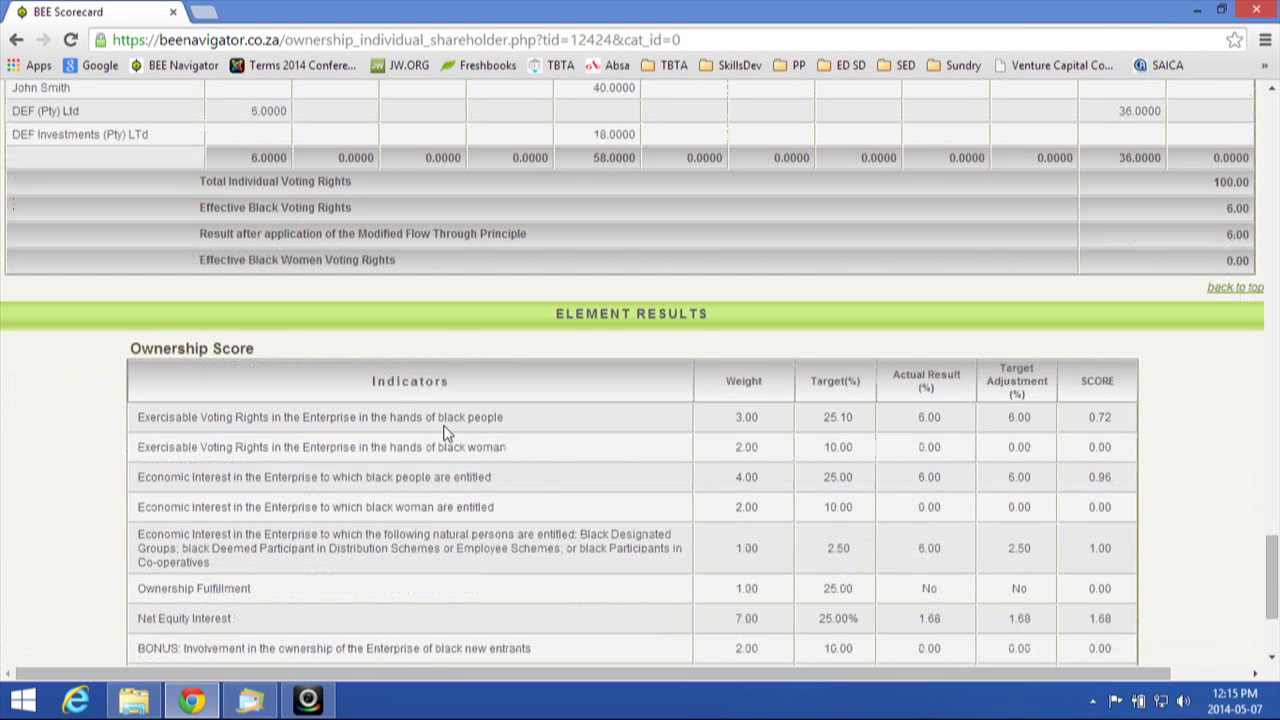
pyautogui.scroll(-2, 446, 432)
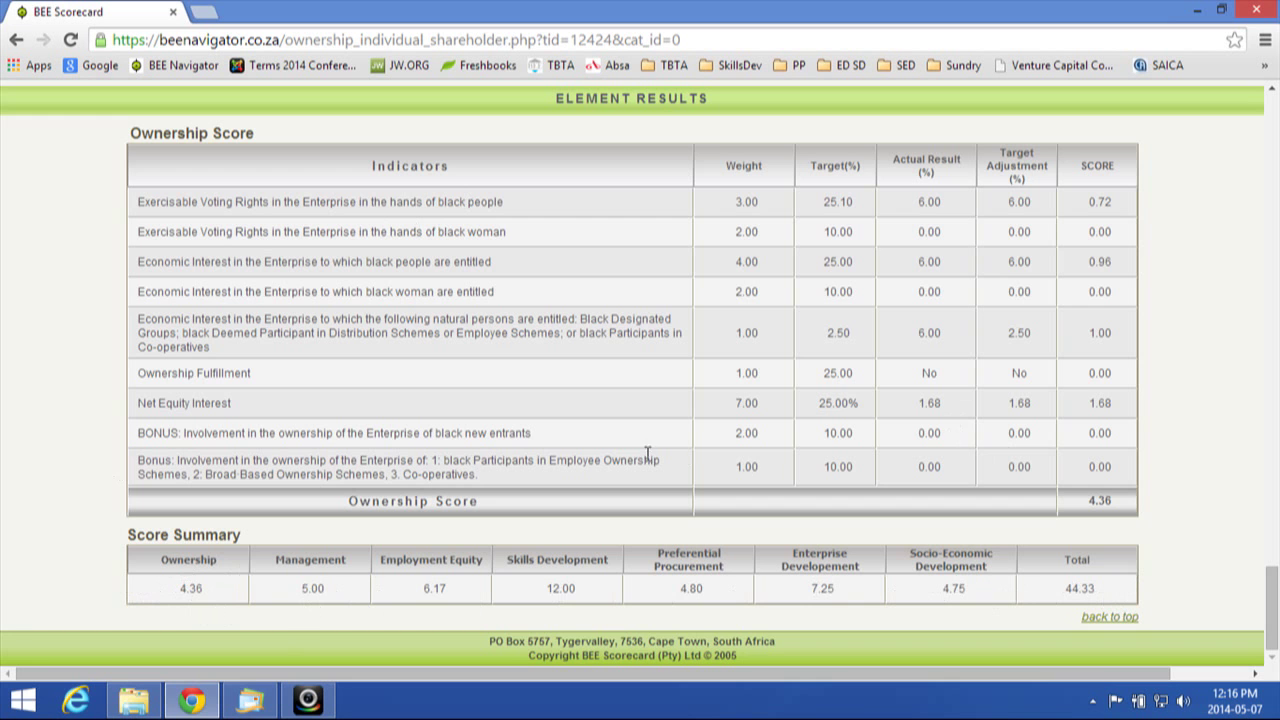
# Step: Open the Management element of ABC (Pty) Ltd and review its captured managers, data summary and management score
pyautogui.scroll(8, 60, 478)
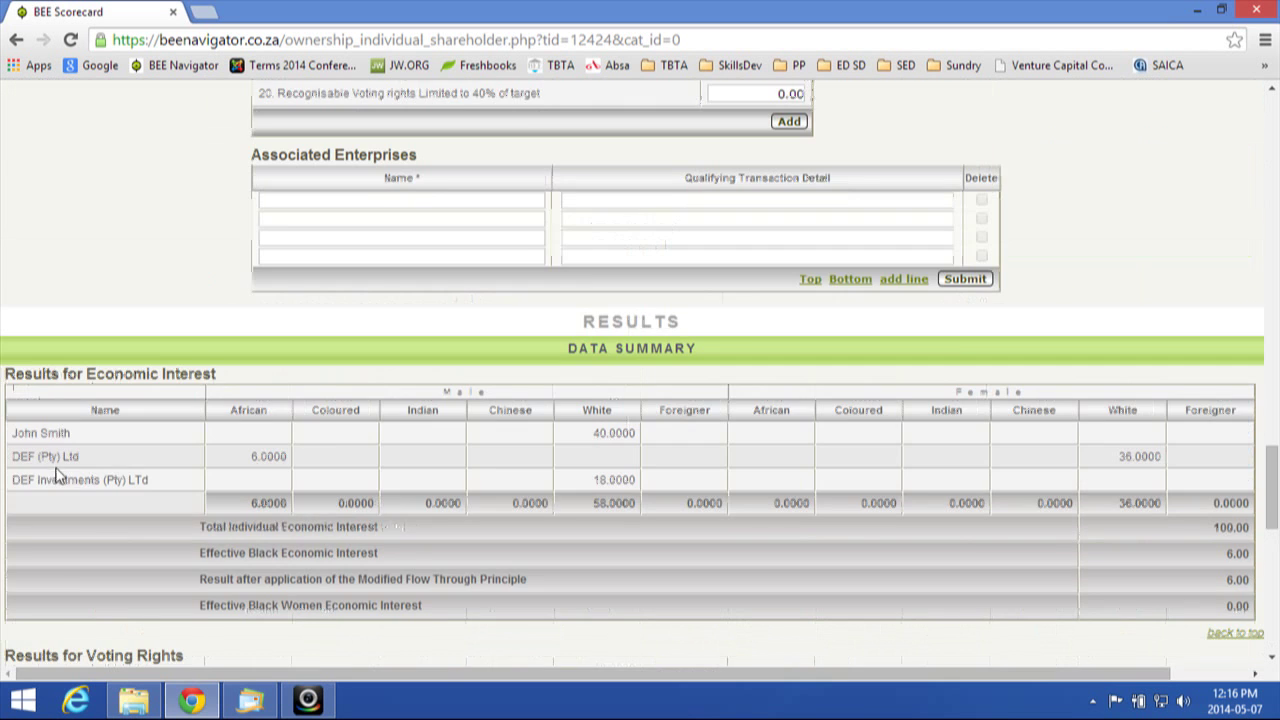
pyautogui.scroll(15, 45, 470)
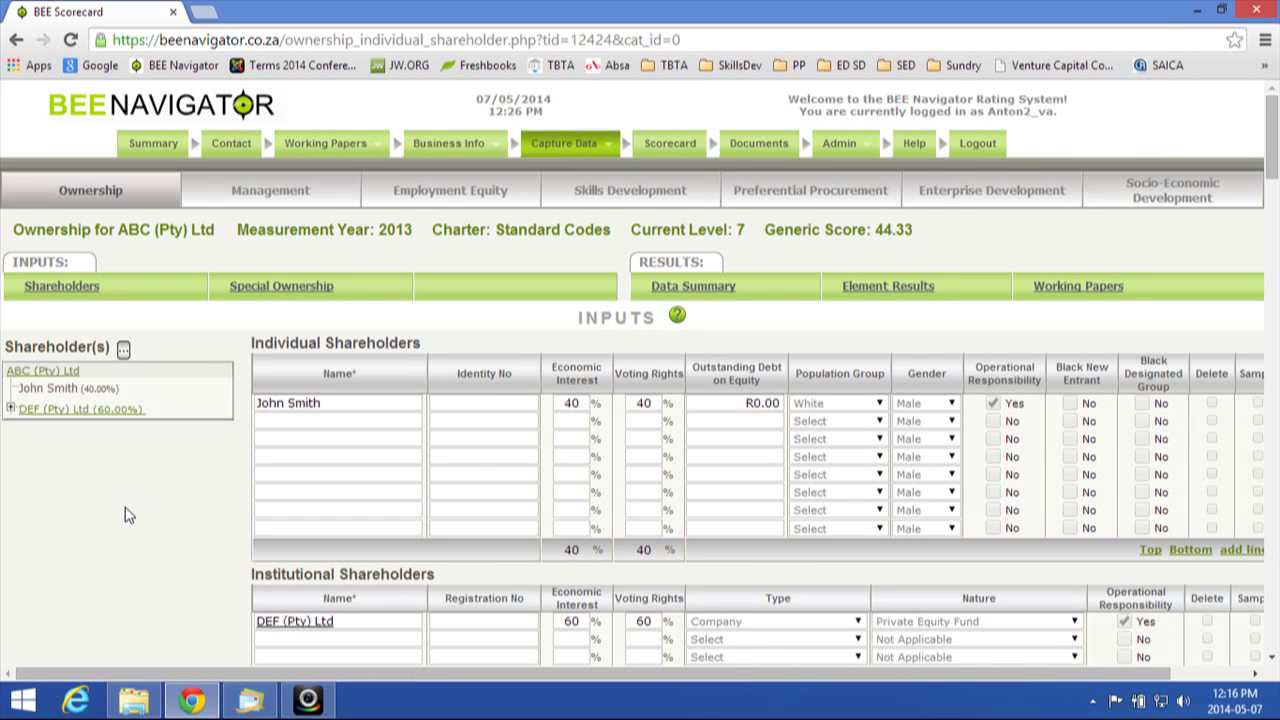
pyautogui.click(270, 198)
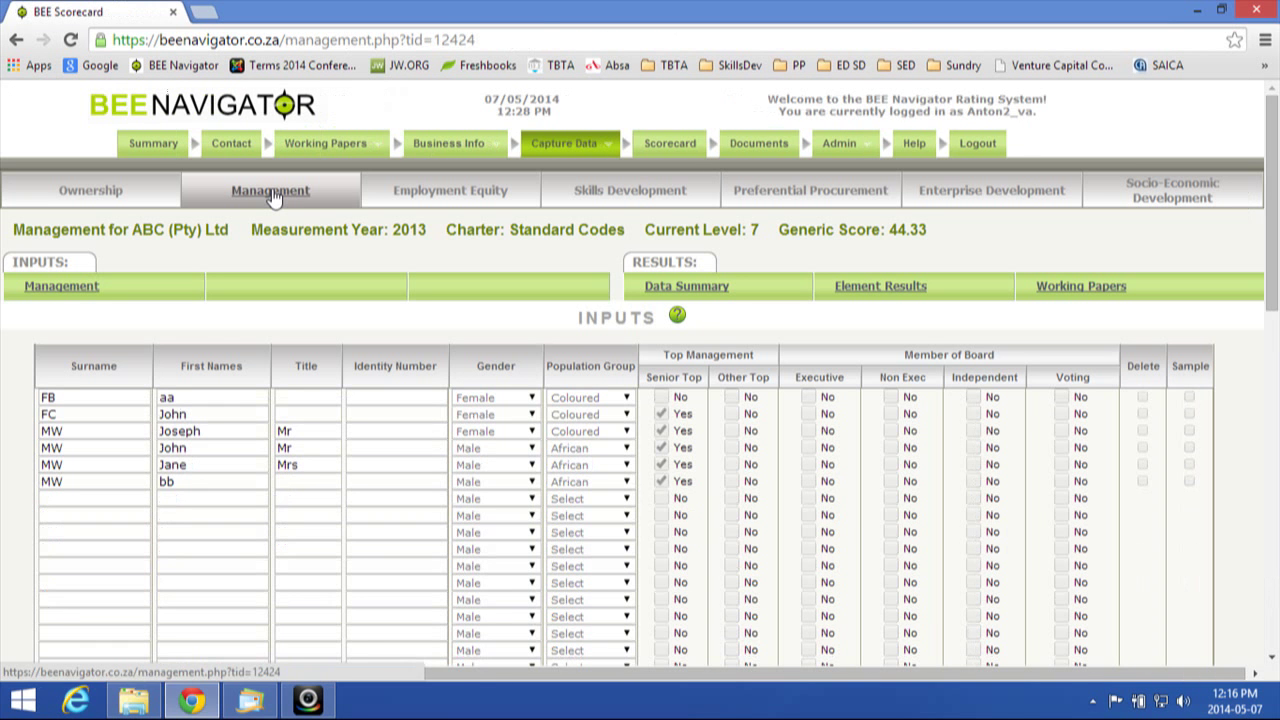
pyautogui.scroll(-1, 3, 510)
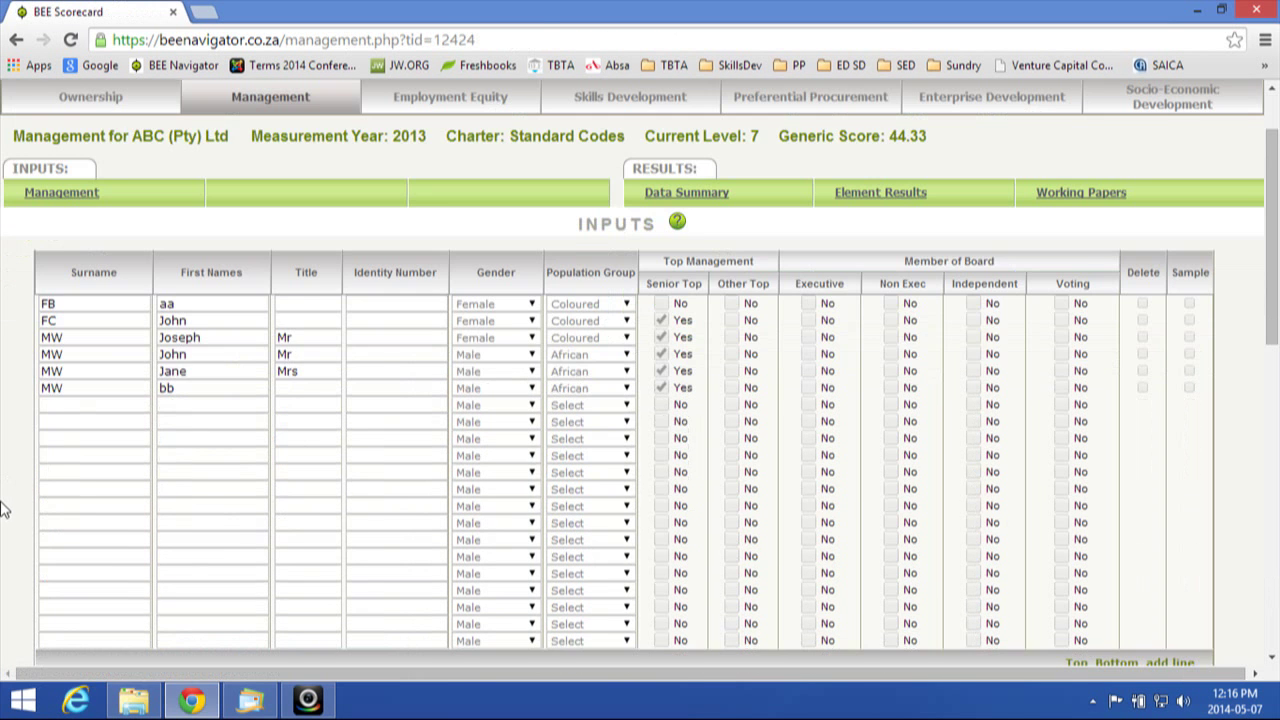
pyautogui.scroll(-4, 408, 510)
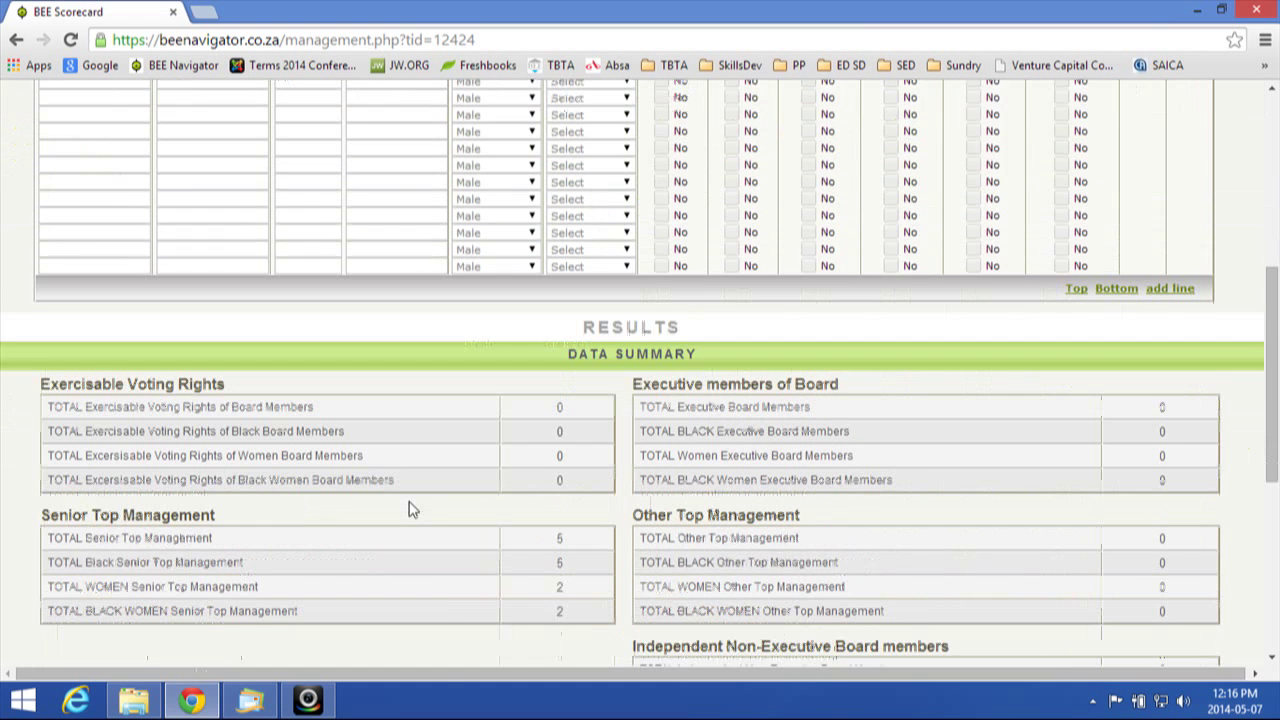
pyautogui.scroll(-2, 408, 510)
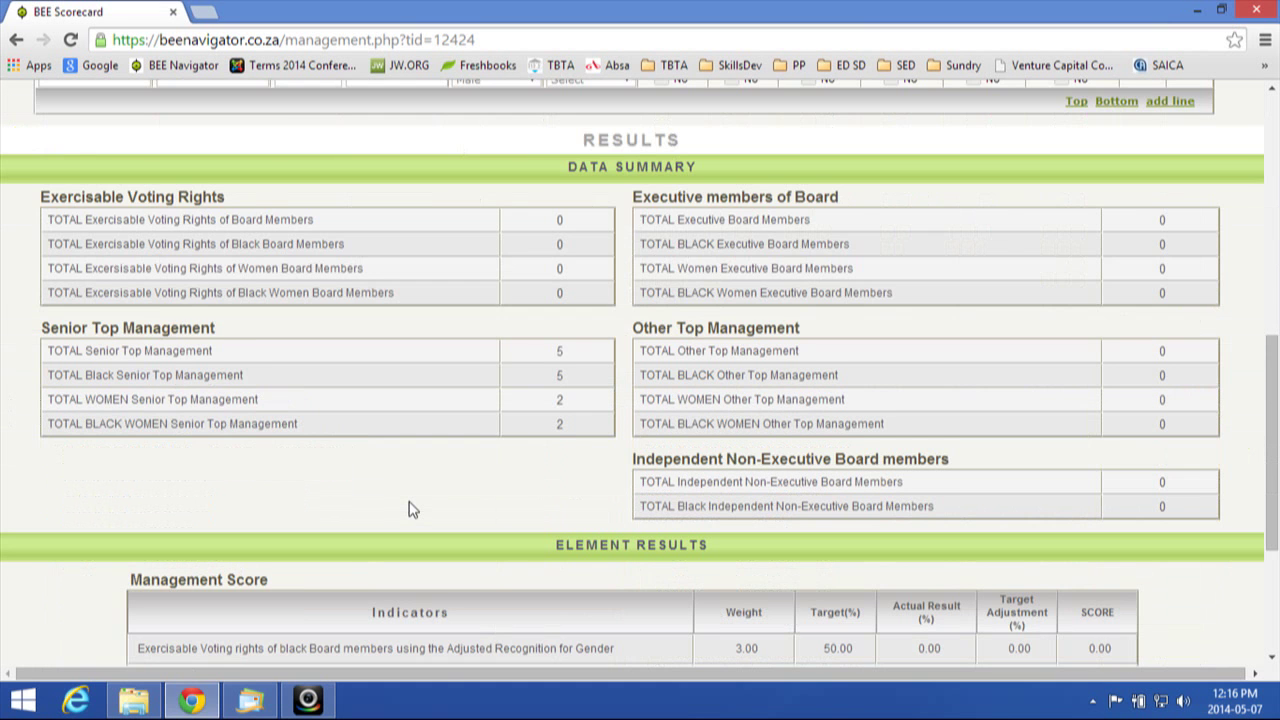
pyautogui.scroll(-3, 408, 510)
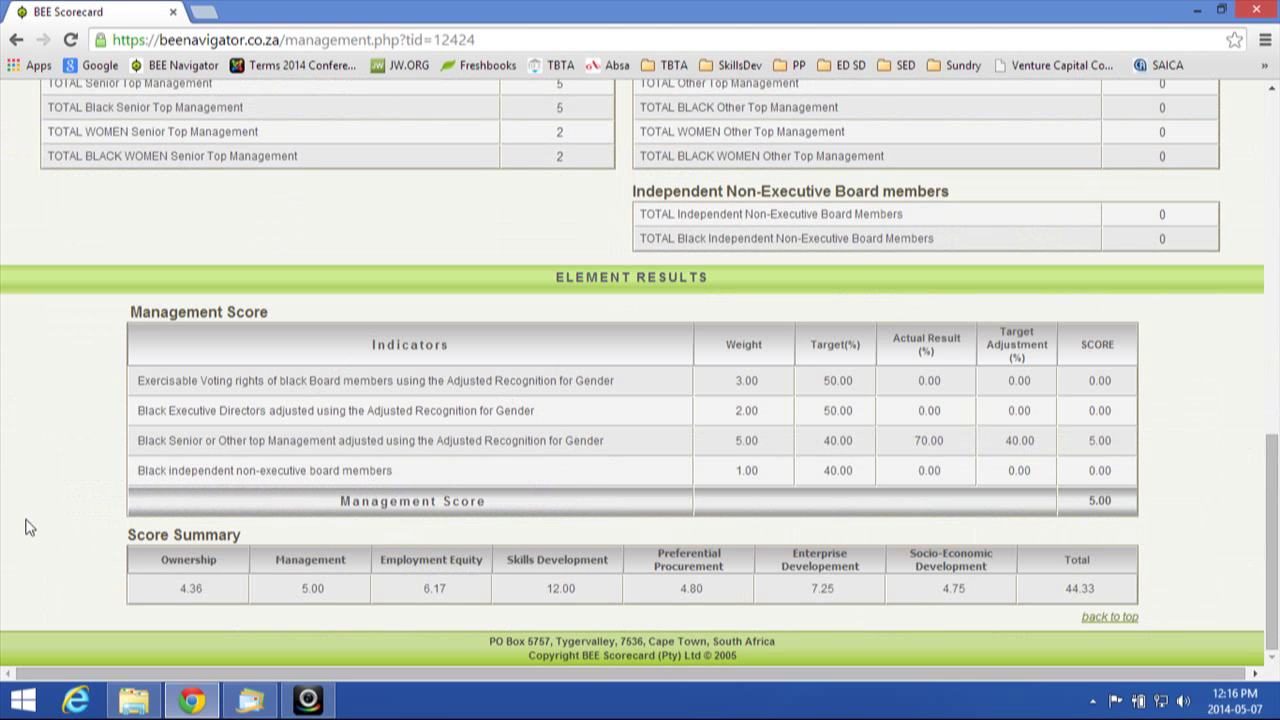
# Step: Open the Employment Equity element and review the employee list, occupational level summary and employment equity score
pyautogui.scroll(15, 27, 527)
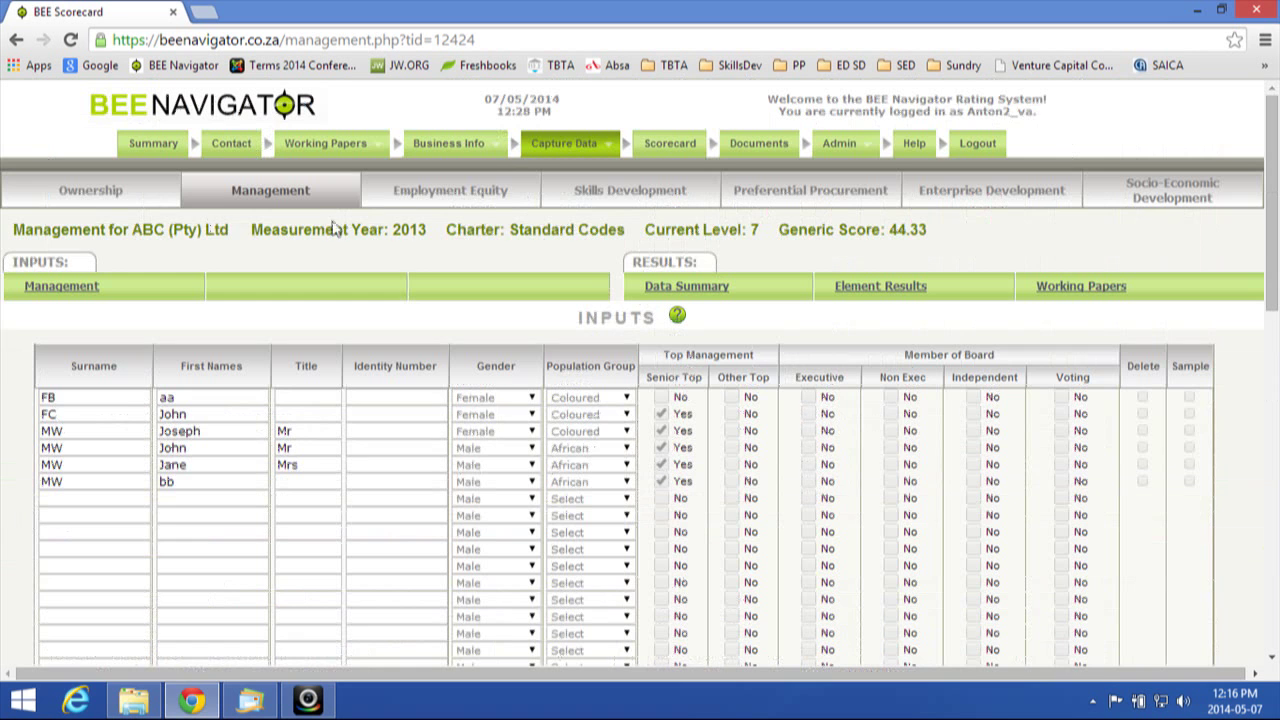
pyautogui.click(409, 203)
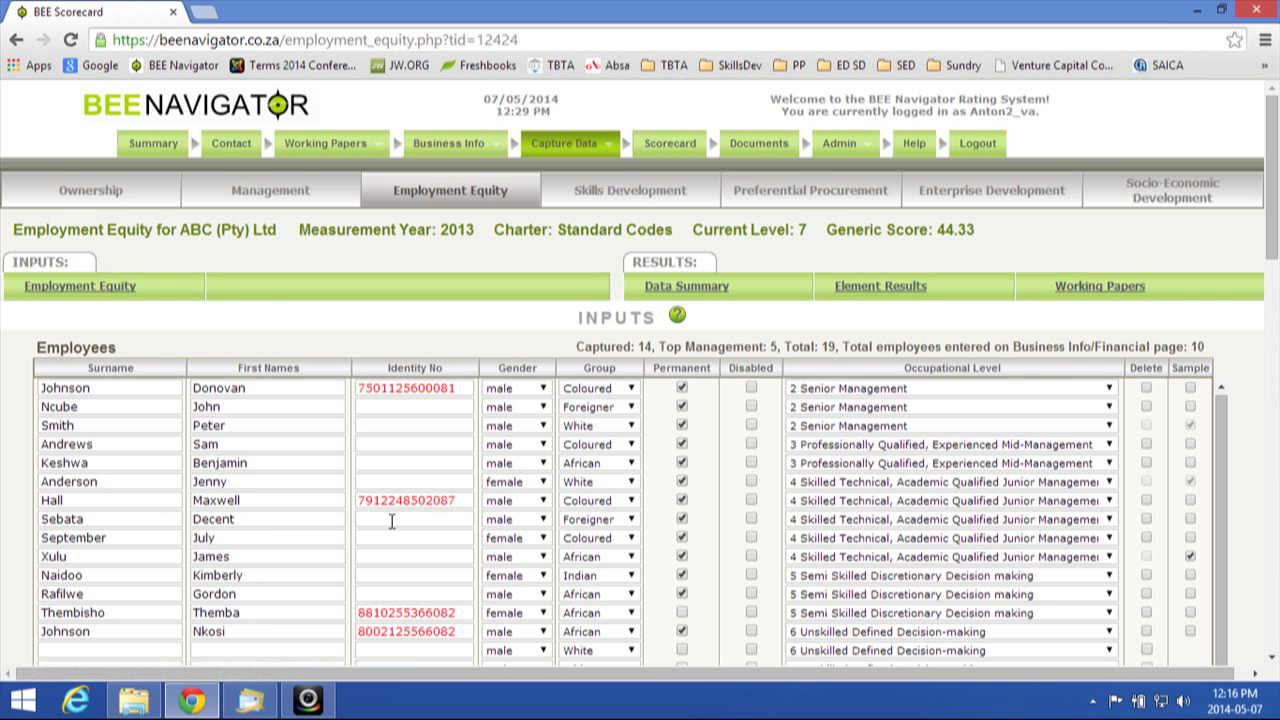
pyautogui.scroll(-1, 389, 520)
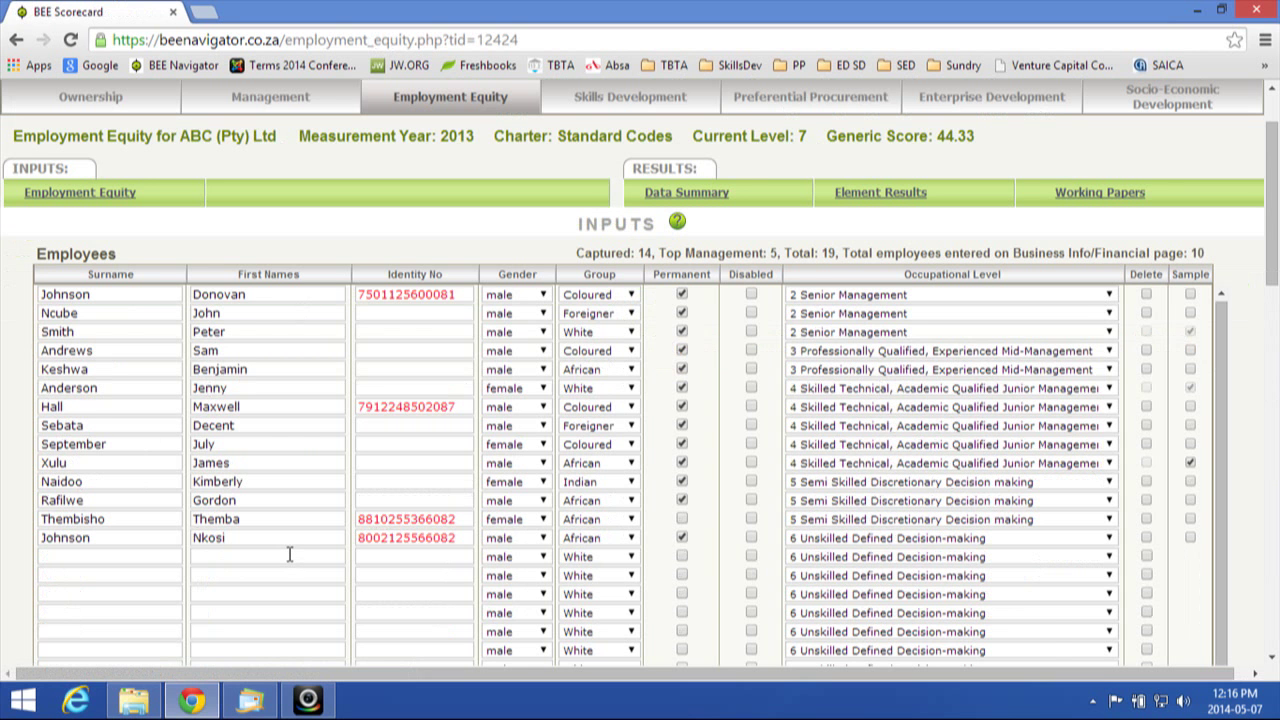
pyautogui.scroll(-6, 290, 555)
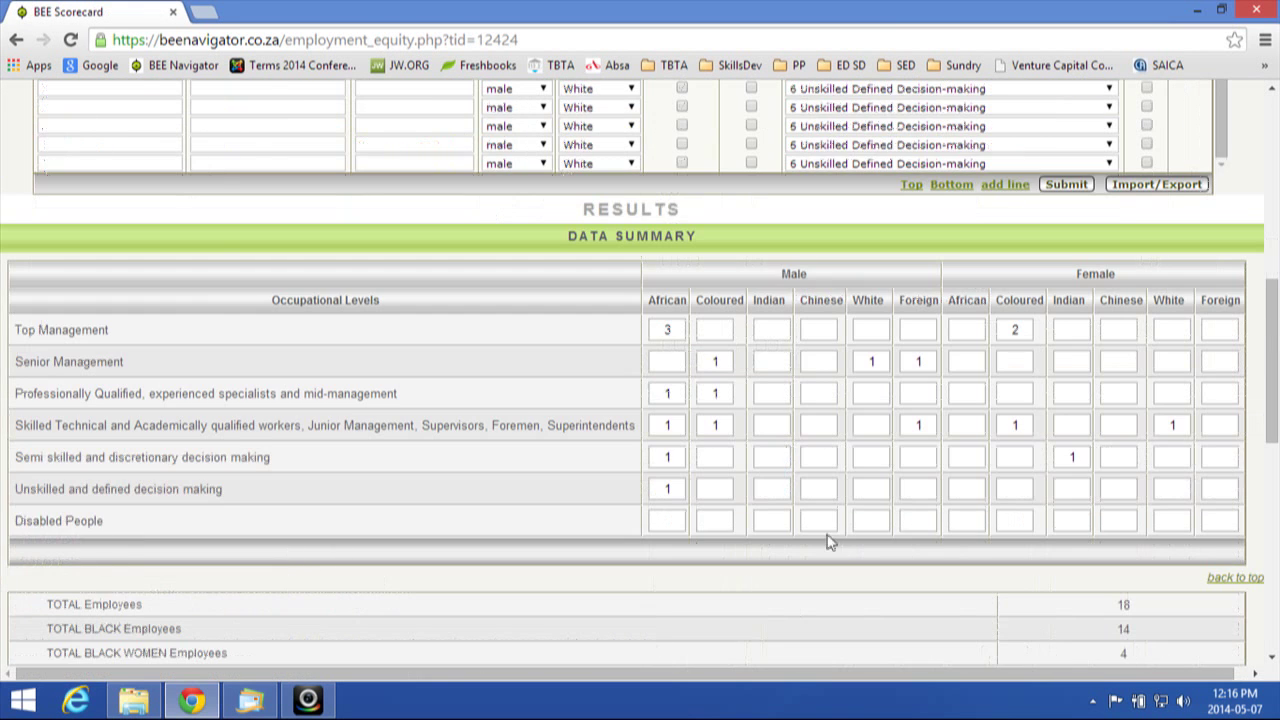
pyautogui.scroll(-7, 445, 498)
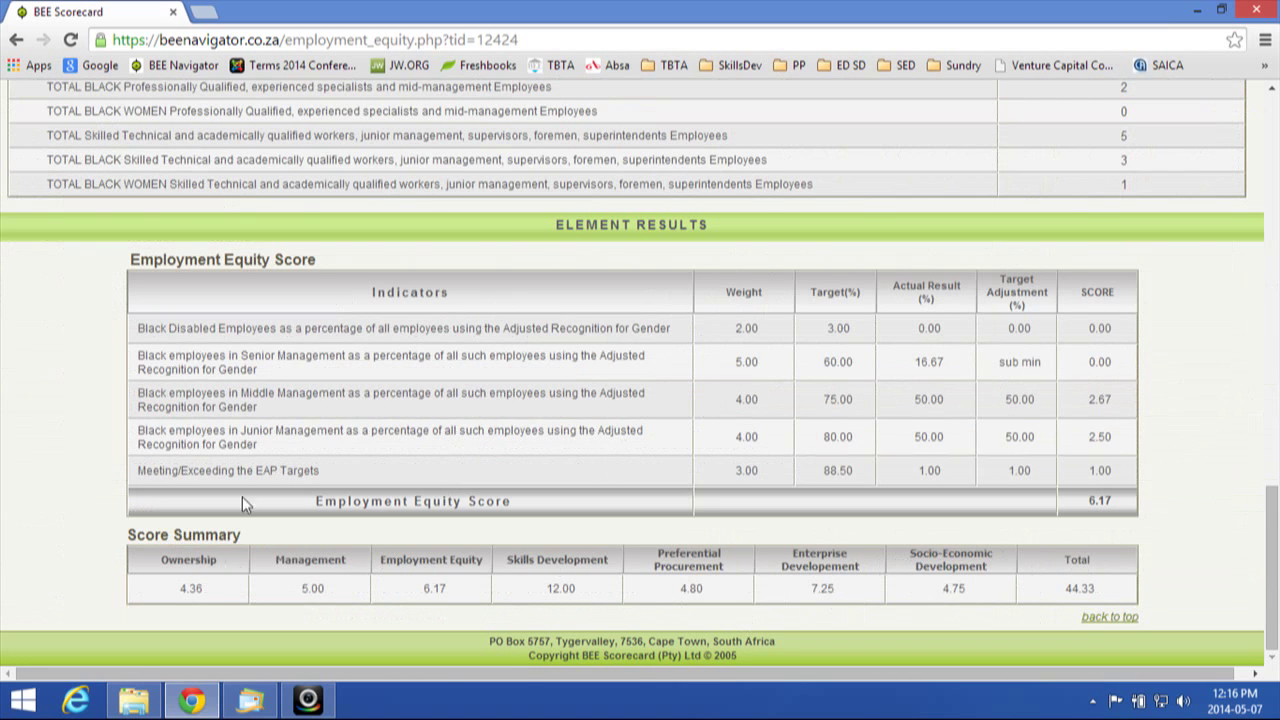
# Step: Open the Skills Development element and review the training entries, key measurement principles, expenditure and learnership summaries, and skills development score
pyautogui.scroll(15, 238, 490)
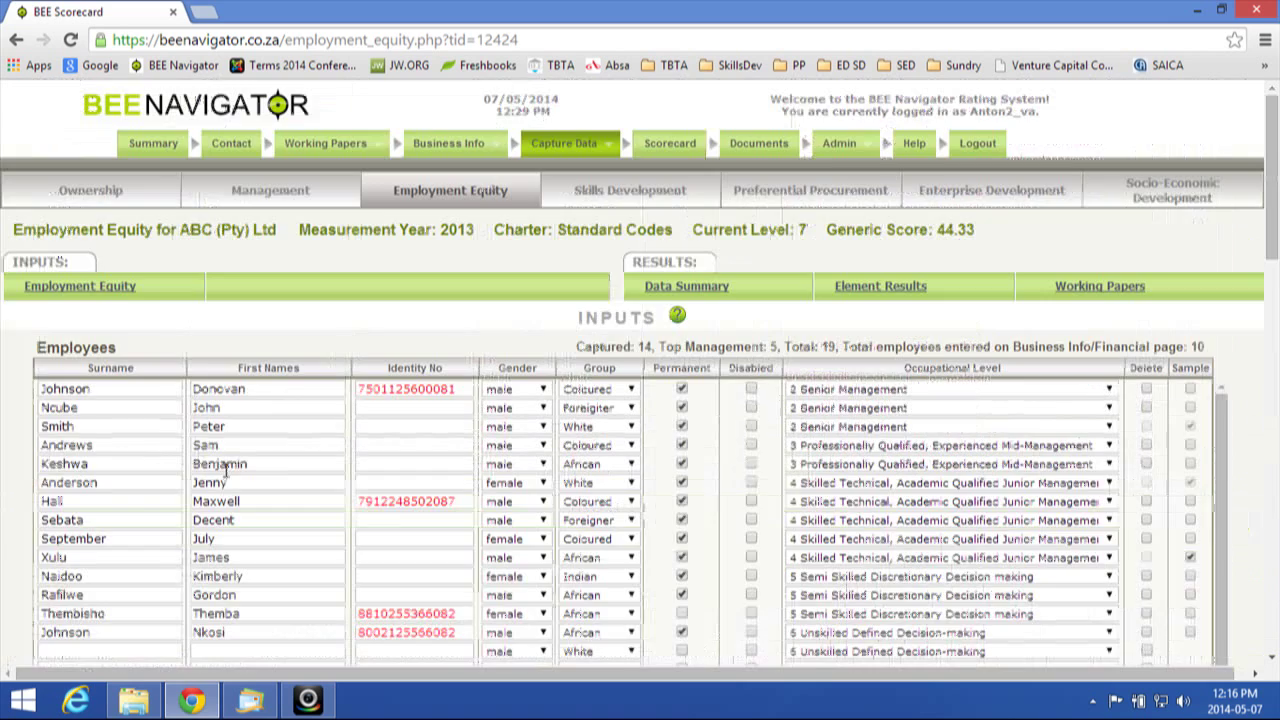
pyautogui.click(622, 195)
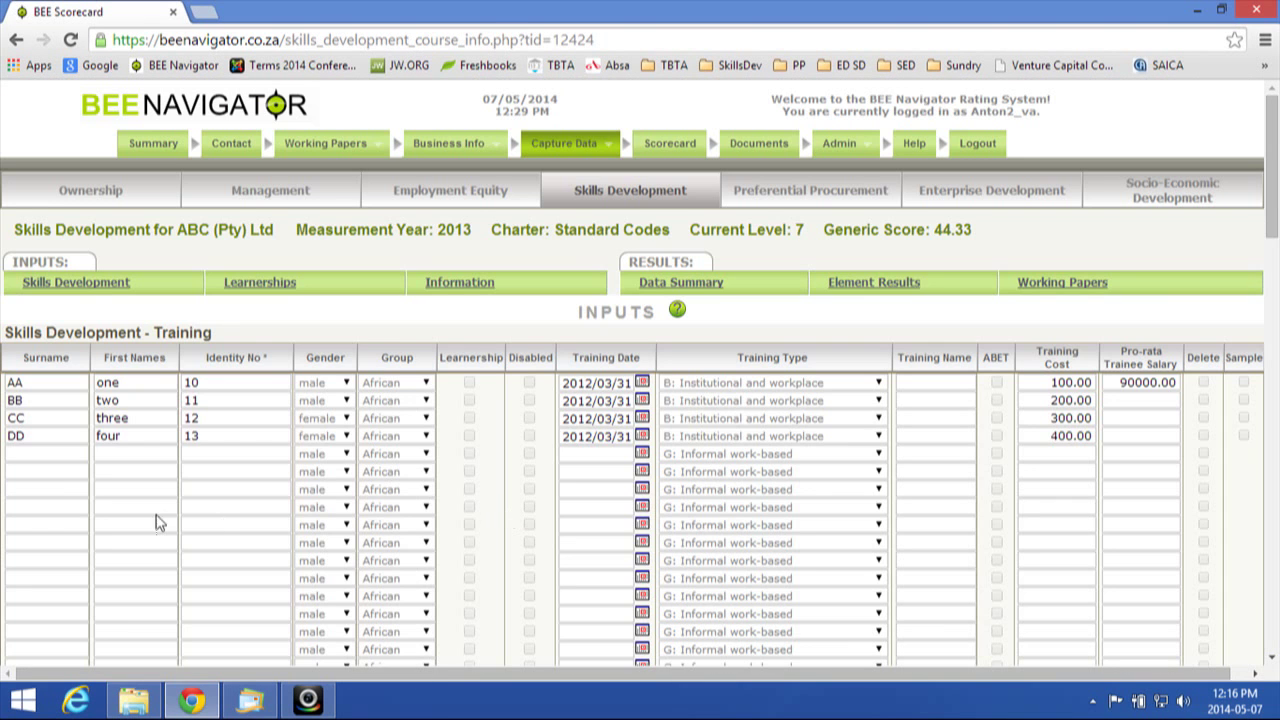
pyautogui.scroll(-2, 228, 467)
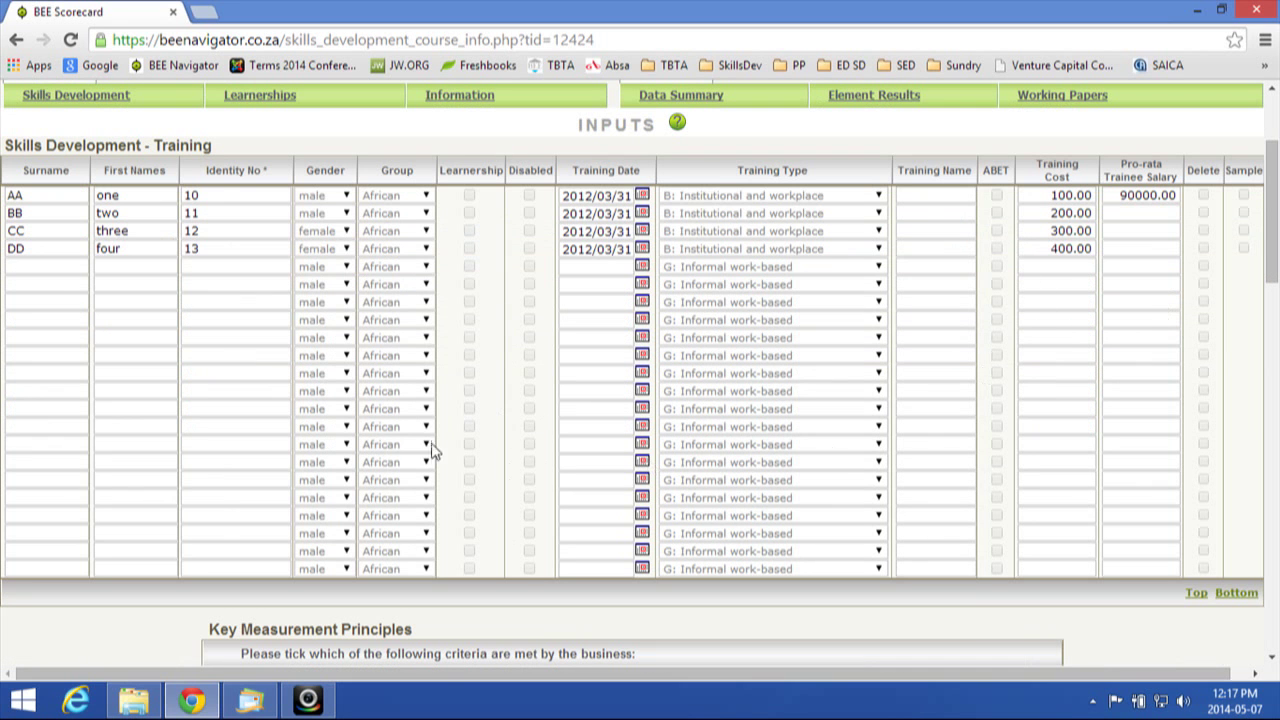
pyautogui.scroll(-3, 387, 440)
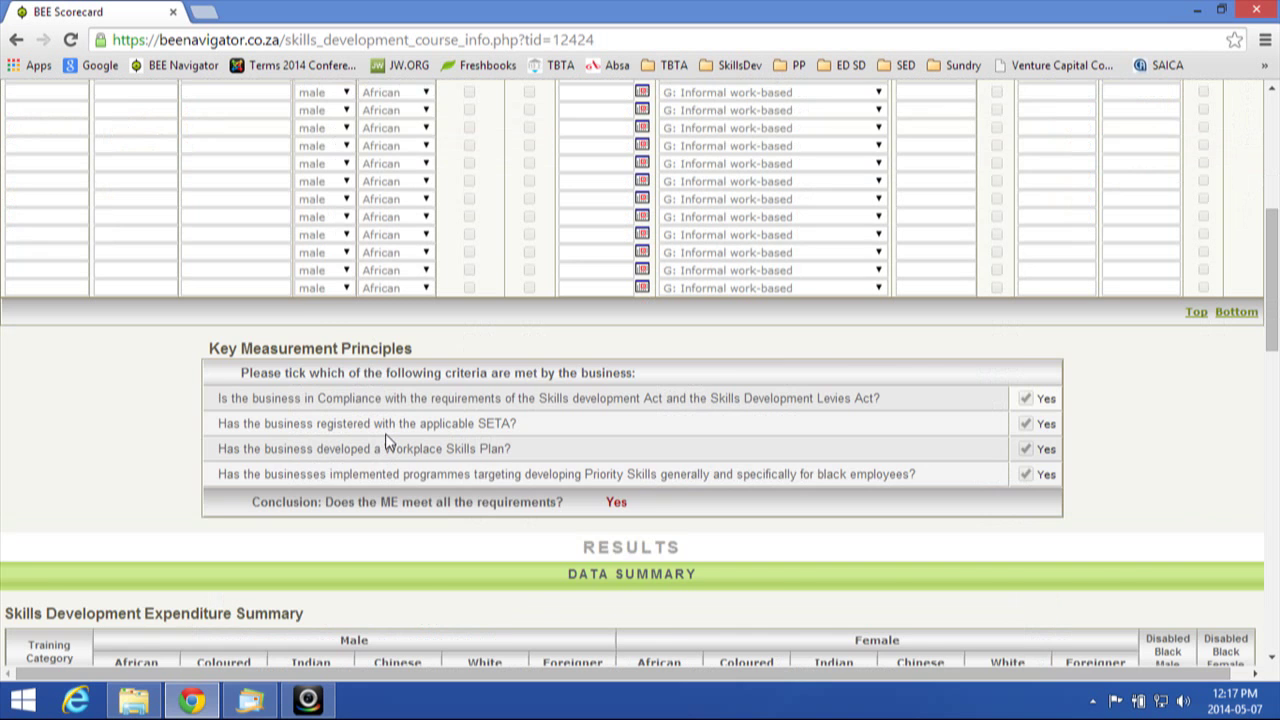
pyautogui.scroll(-1, 387, 440)
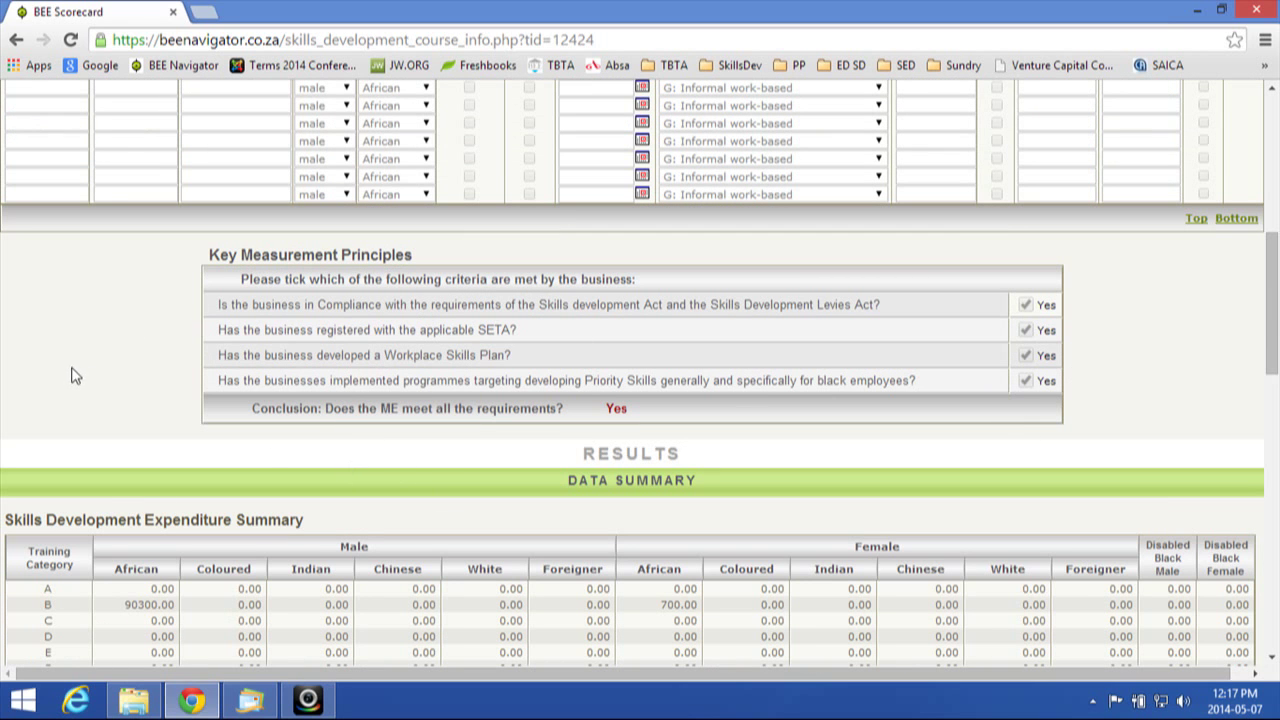
pyautogui.scroll(-2, 70, 375)
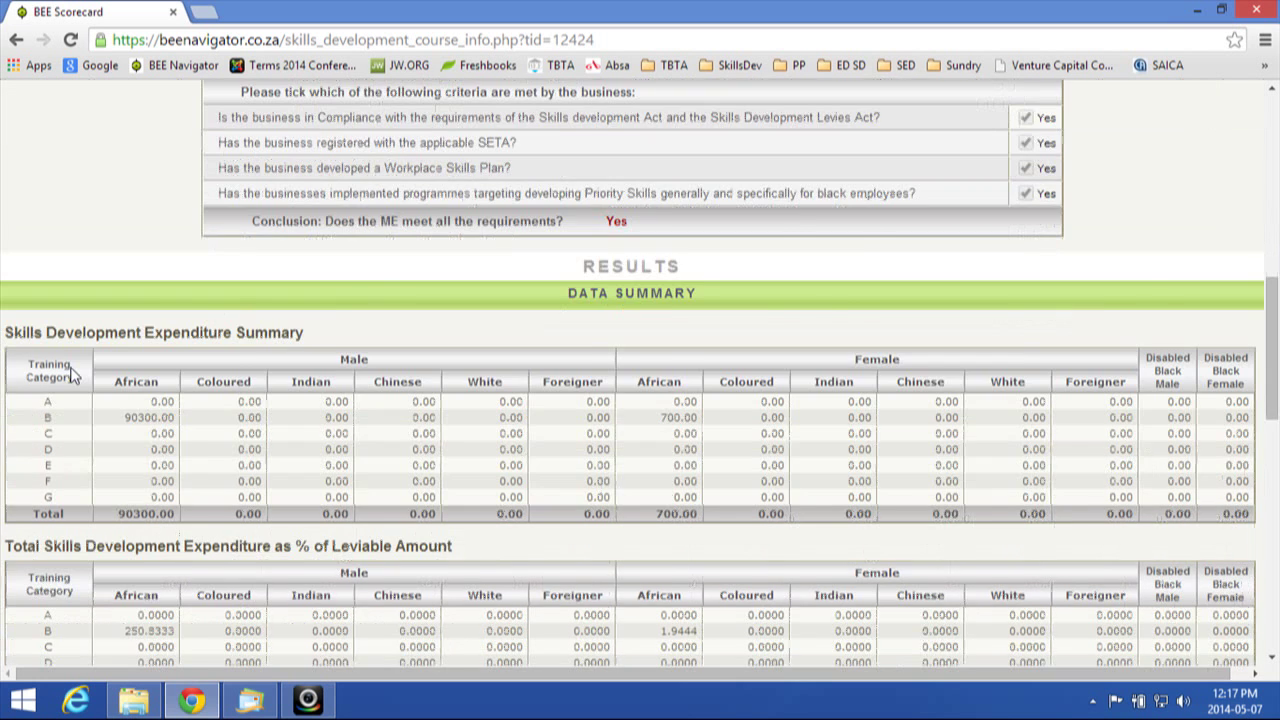
pyautogui.scroll(-1, 70, 375)
pyautogui.scroll(-7, 70, 375)
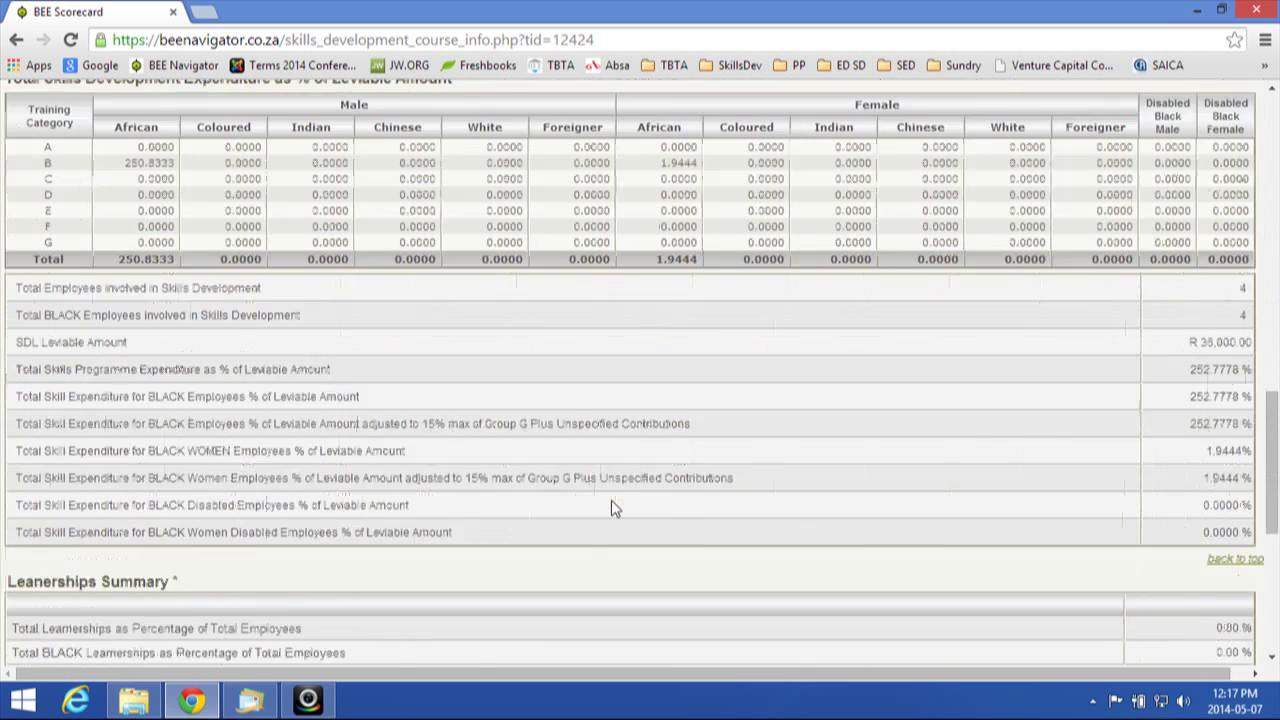
pyautogui.scroll(-1, 612, 502)
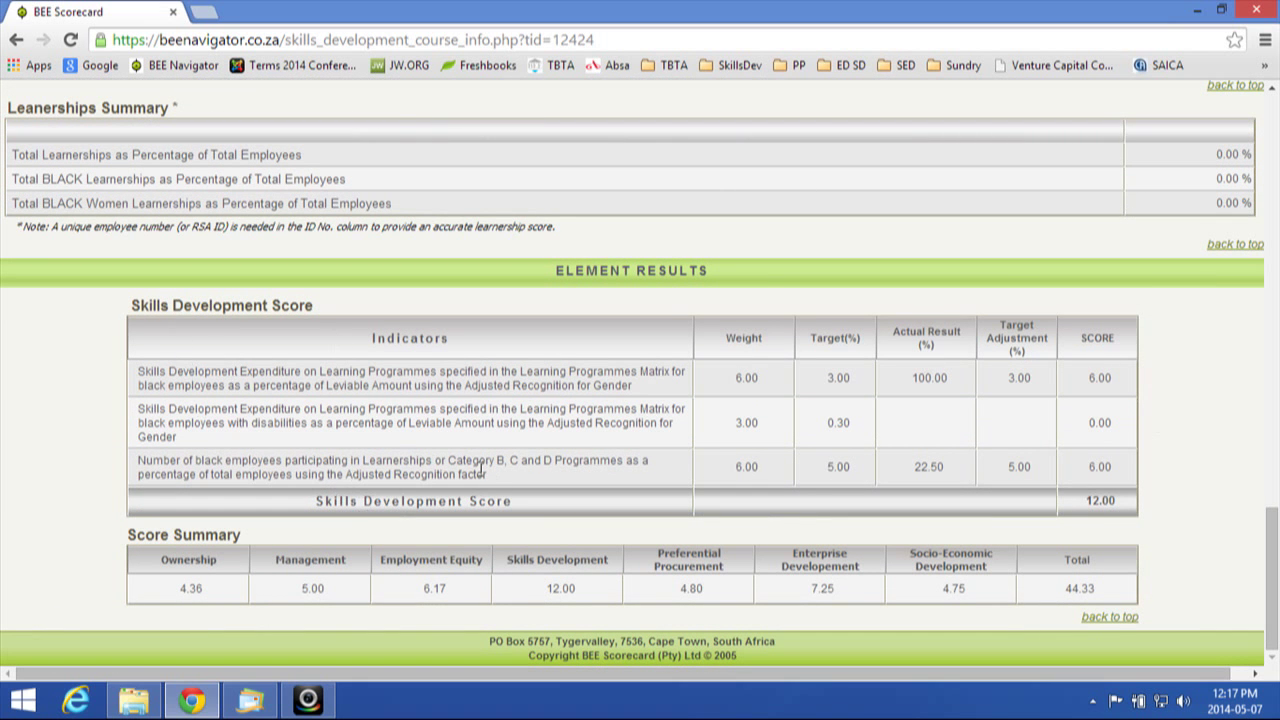
# Step: Open the Preferential Procurement element and review the supplier information and expenditure, procurement data summary and preferential procurement score
pyautogui.scroll(20, 470, 480)
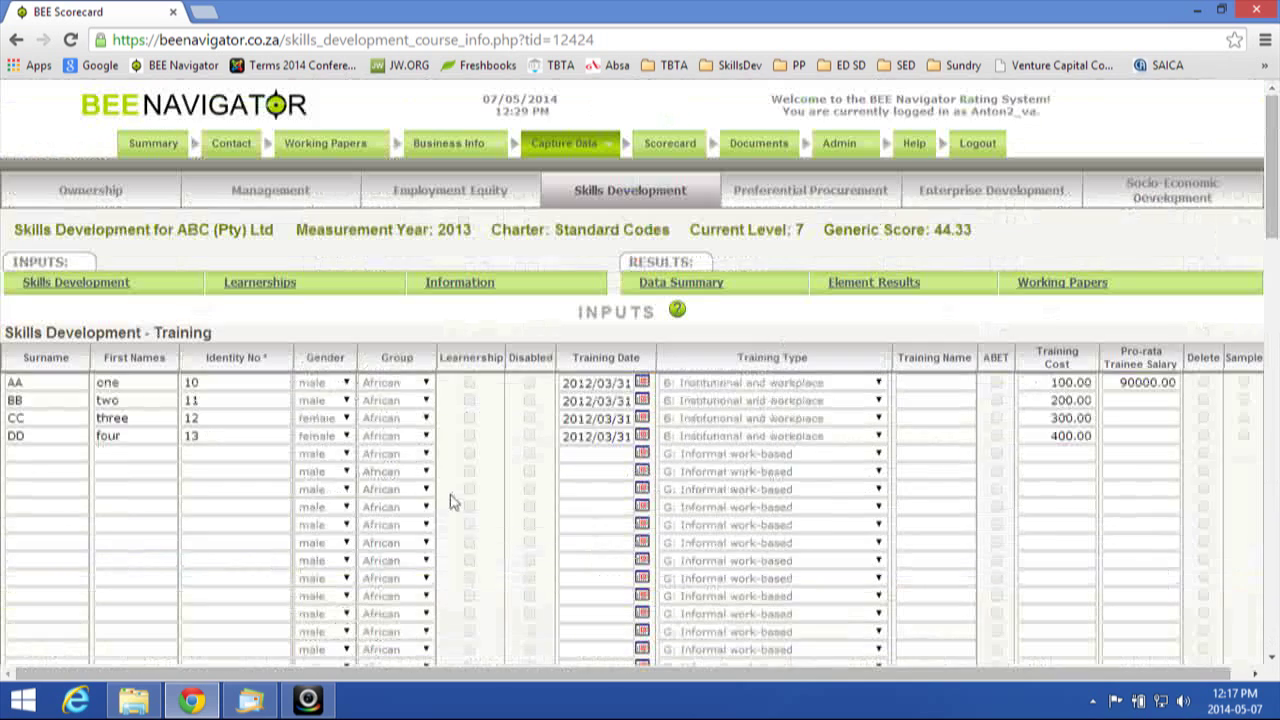
pyautogui.click(781, 200)
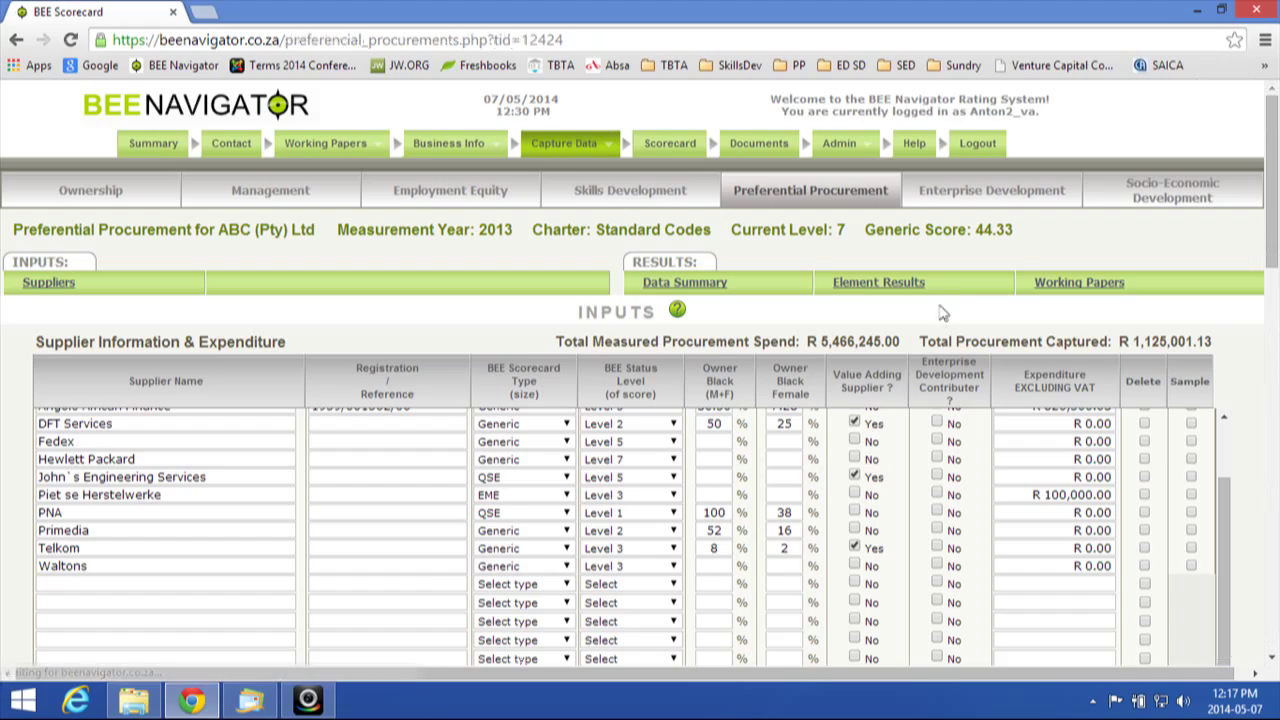
pyautogui.scroll(2, 433, 549)
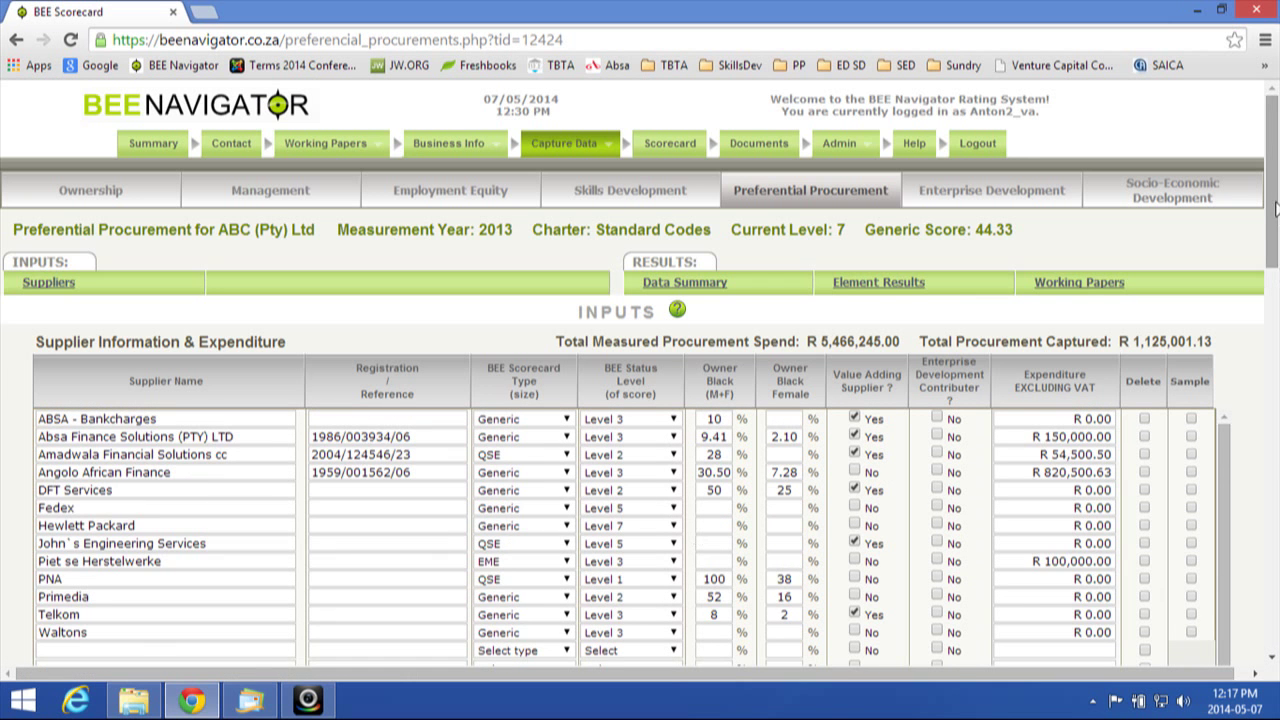
pyautogui.scroll(-2, 1017, 400)
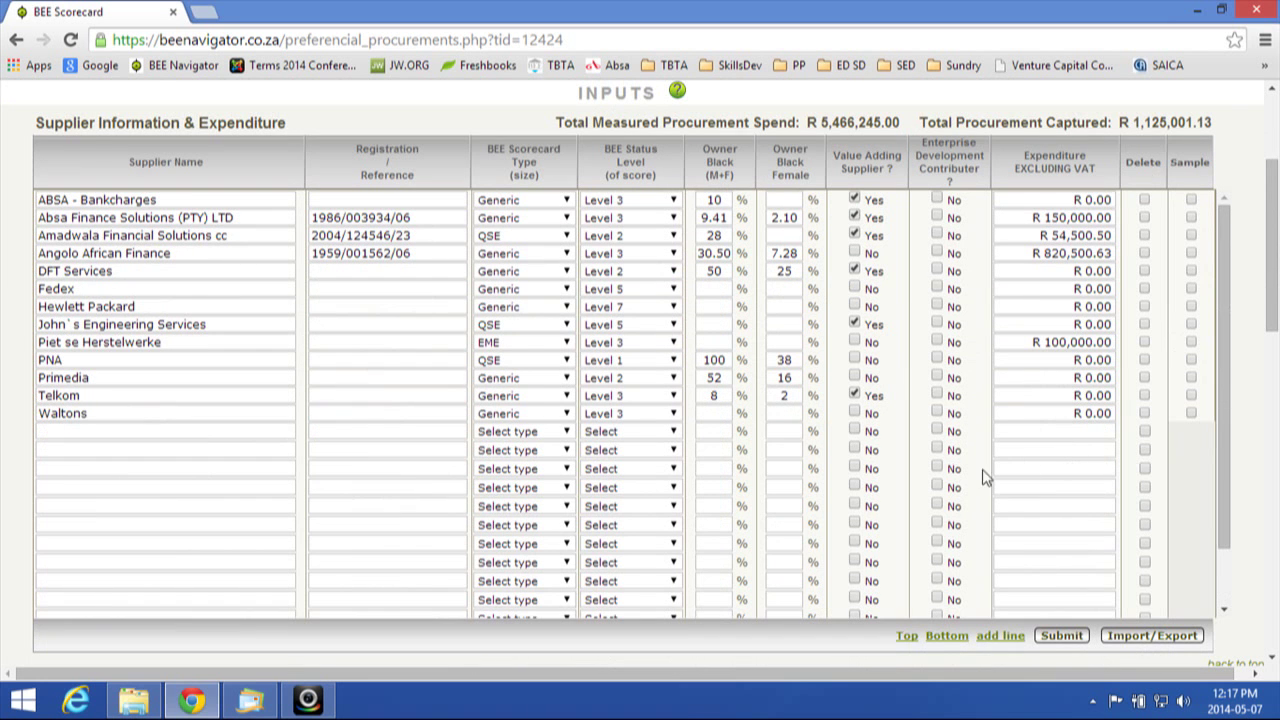
pyautogui.scroll(-5, 626, 517)
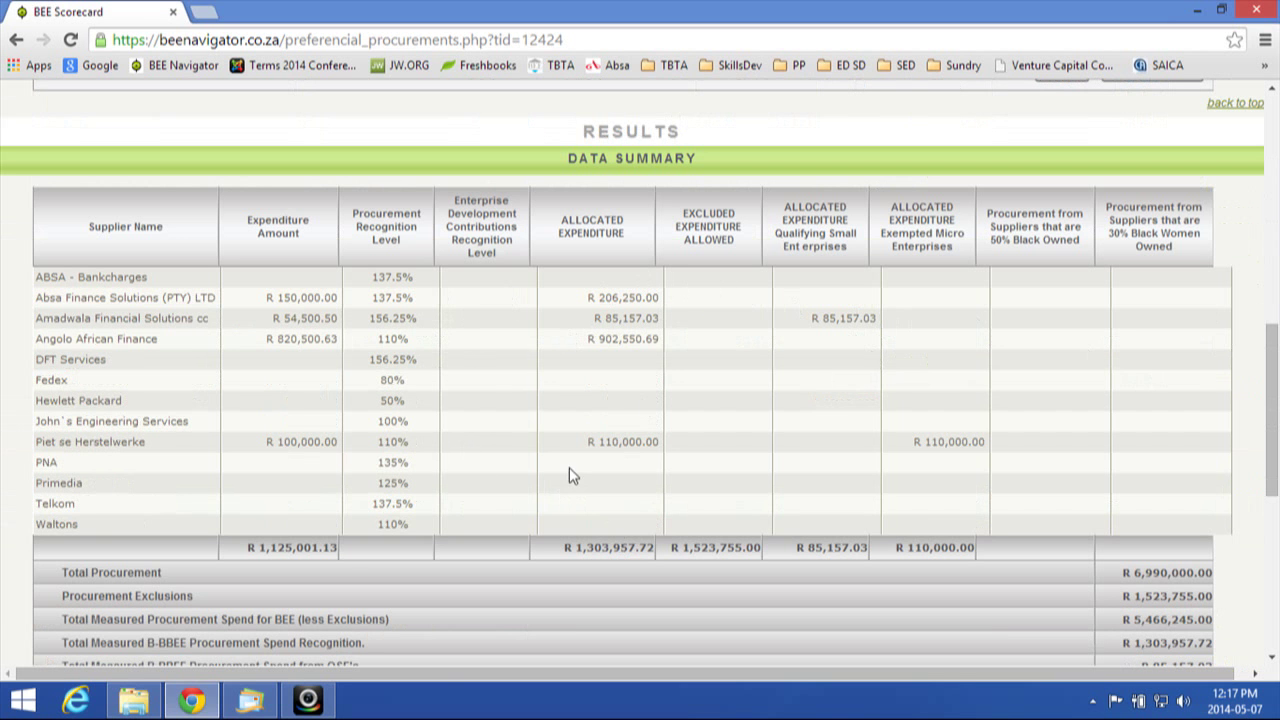
pyautogui.scroll(-4, 578, 468)
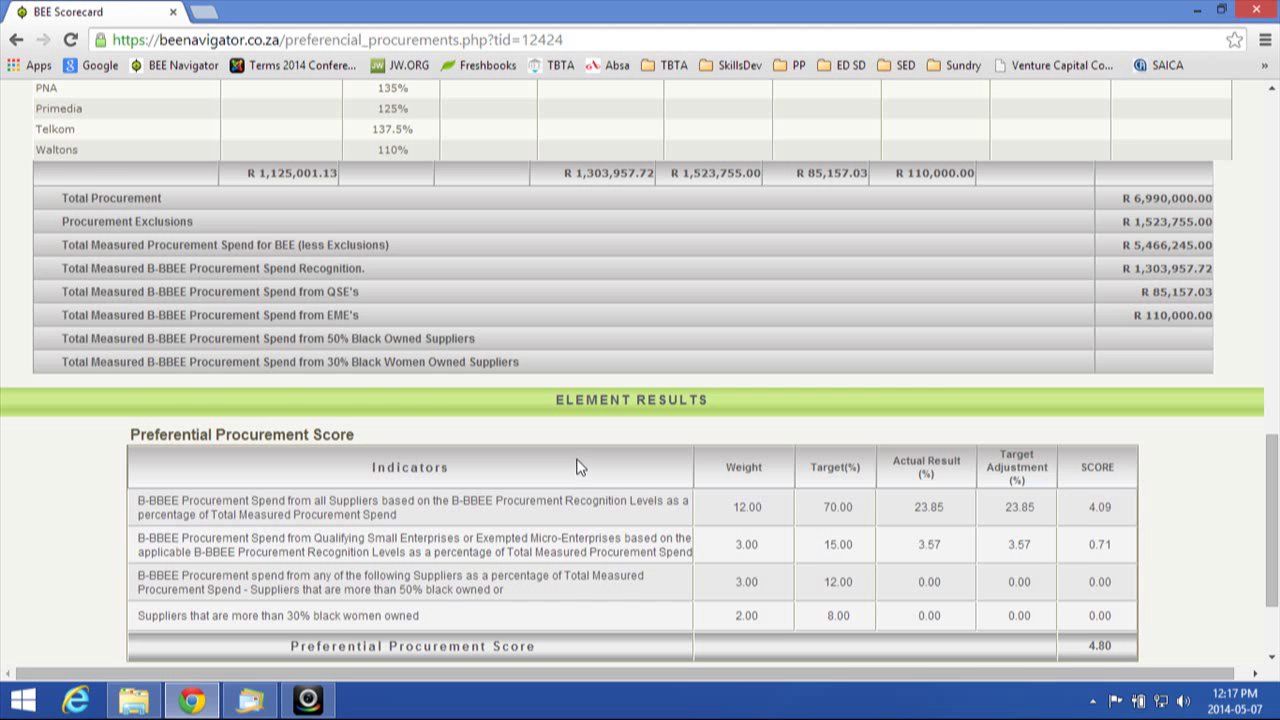
pyautogui.scroll(-3, 578, 468)
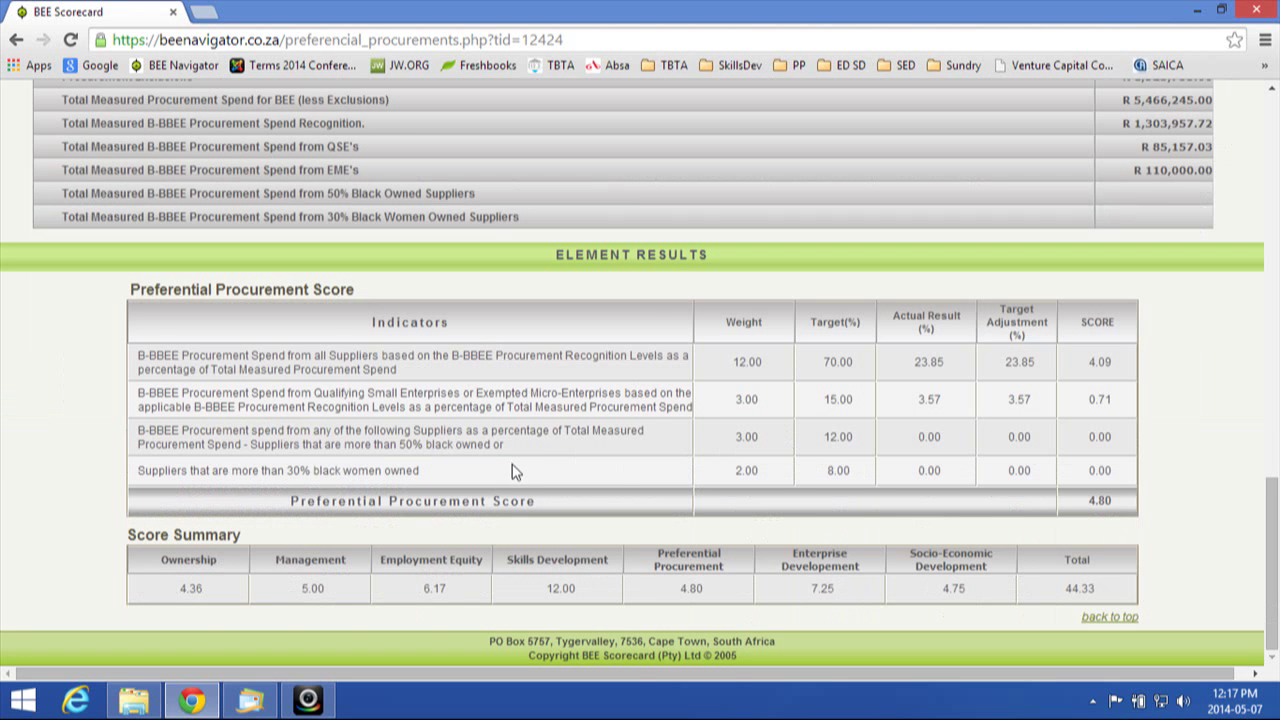
# Step: Open the Enterprise Development element and review the contribution types, captured contributions, inception date, data summary and enterprise development score
pyautogui.scroll(20, 515, 470)
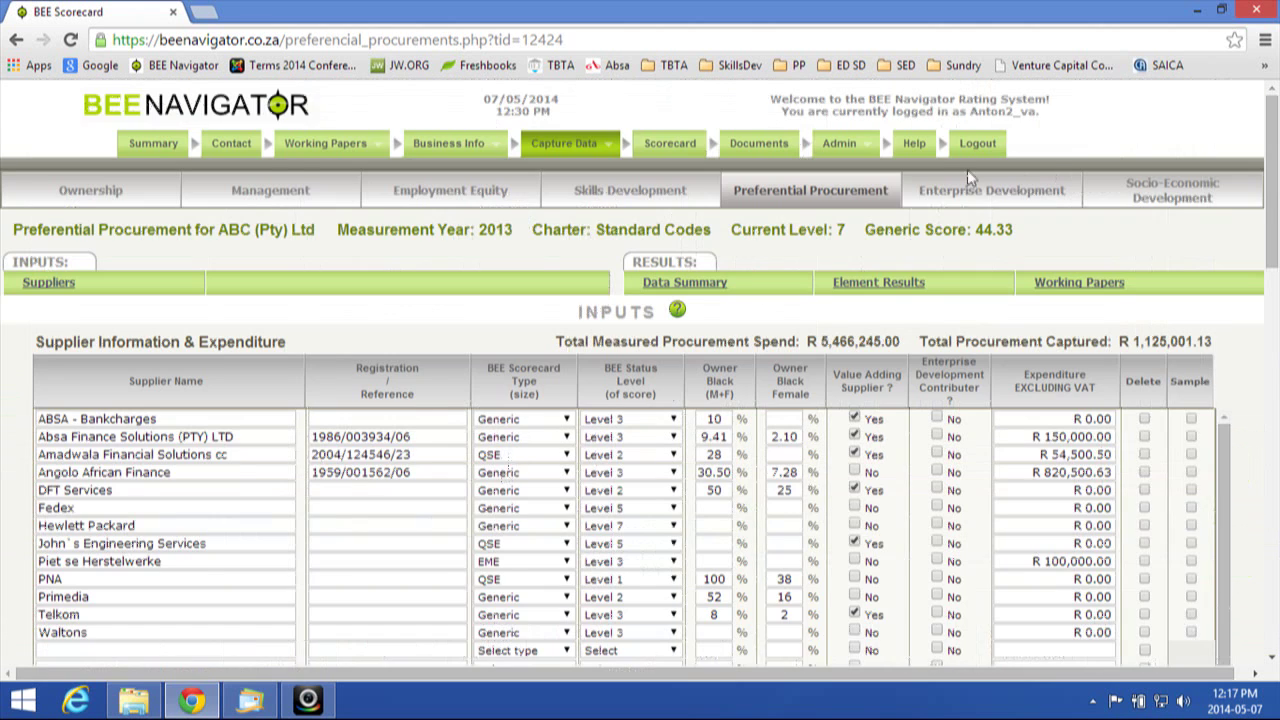
pyautogui.click(985, 190)
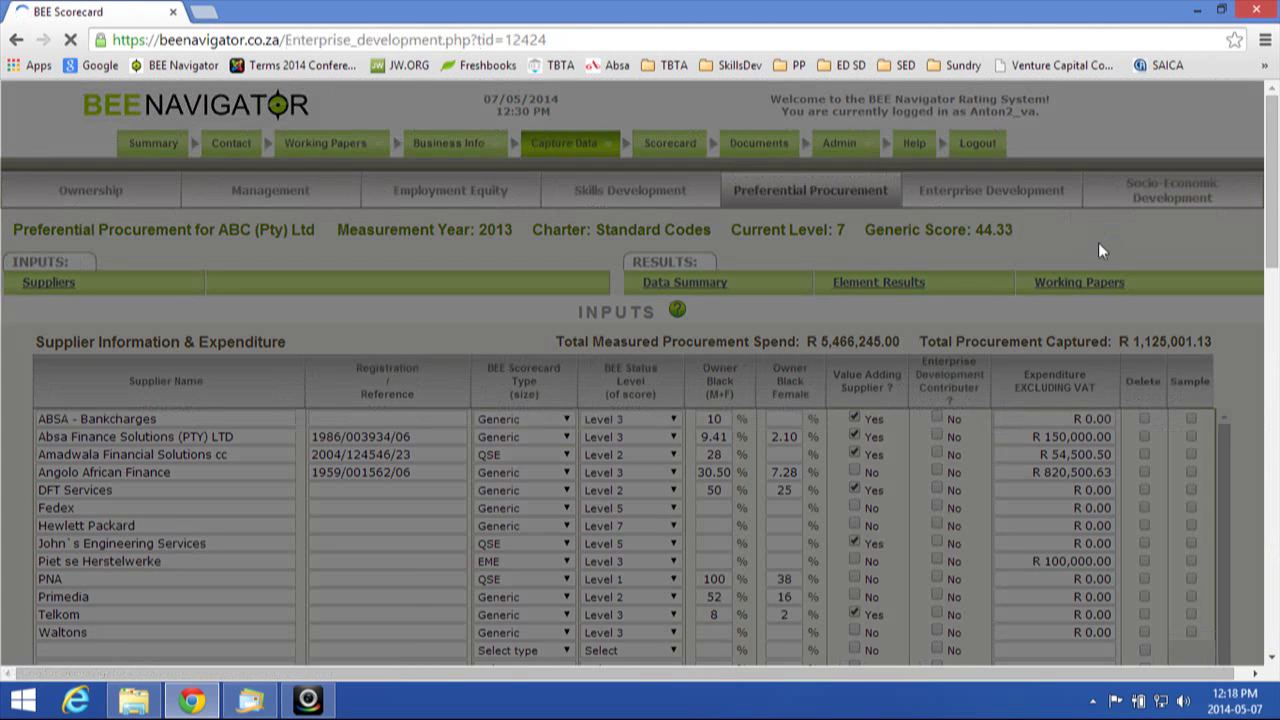
pyautogui.scroll(-1, 830, 530)
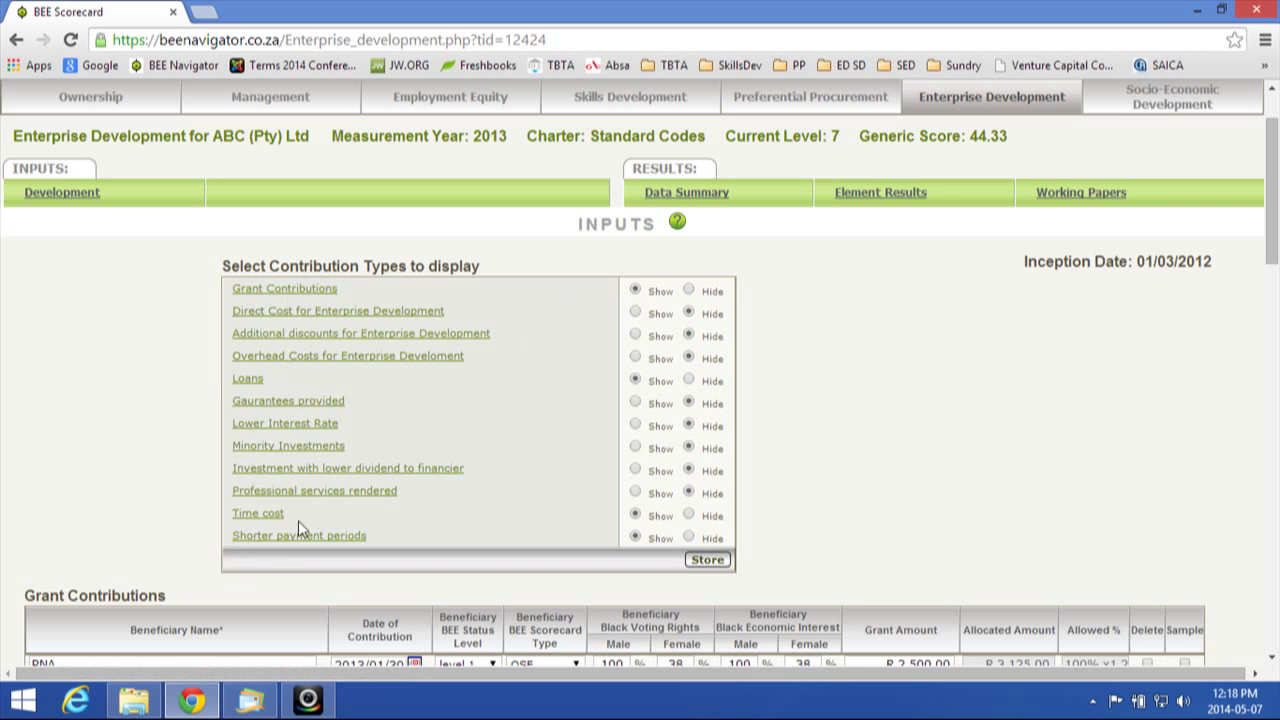
pyautogui.scroll(-4, 975, 440)
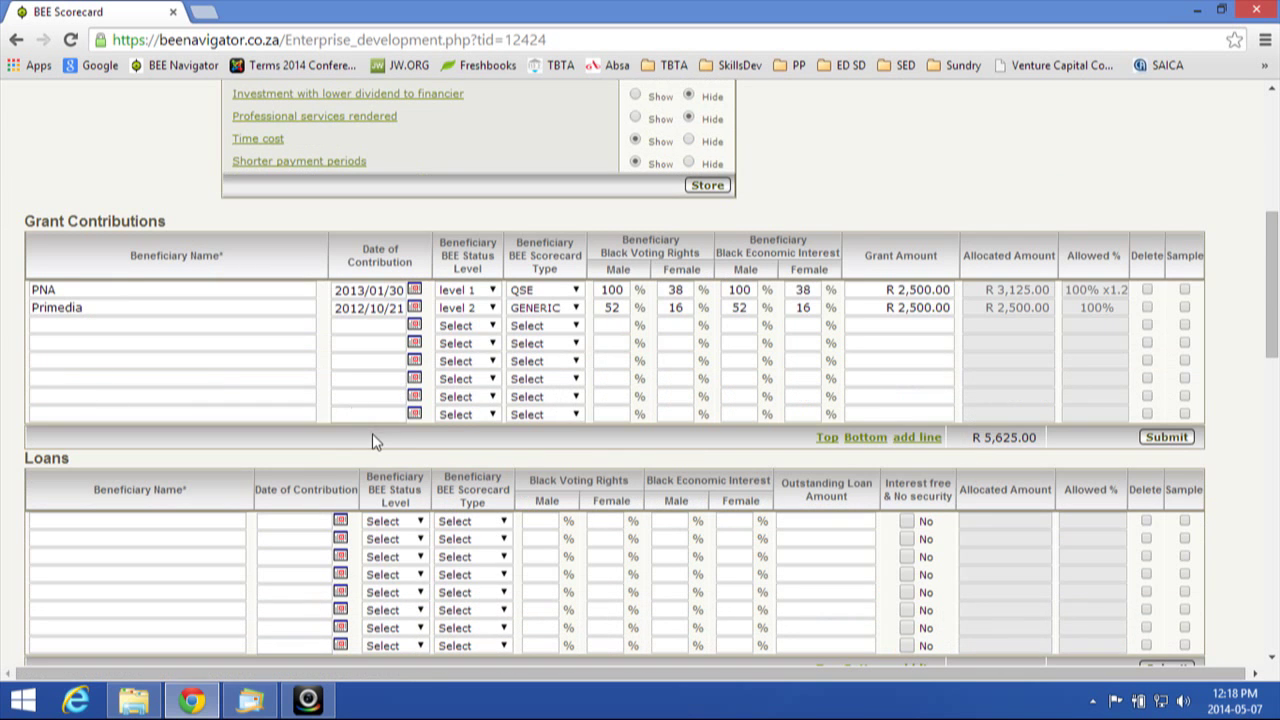
pyautogui.scroll(-3, 470, 450)
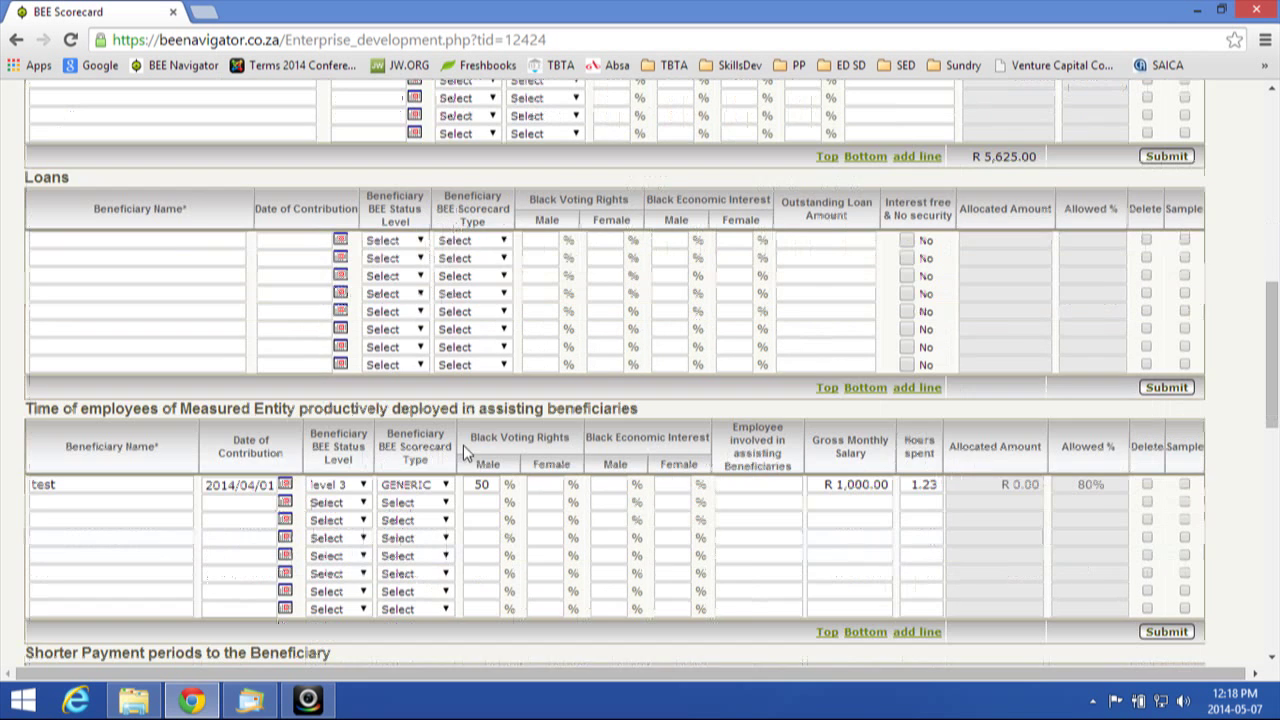
pyautogui.scroll(-2, 428, 316)
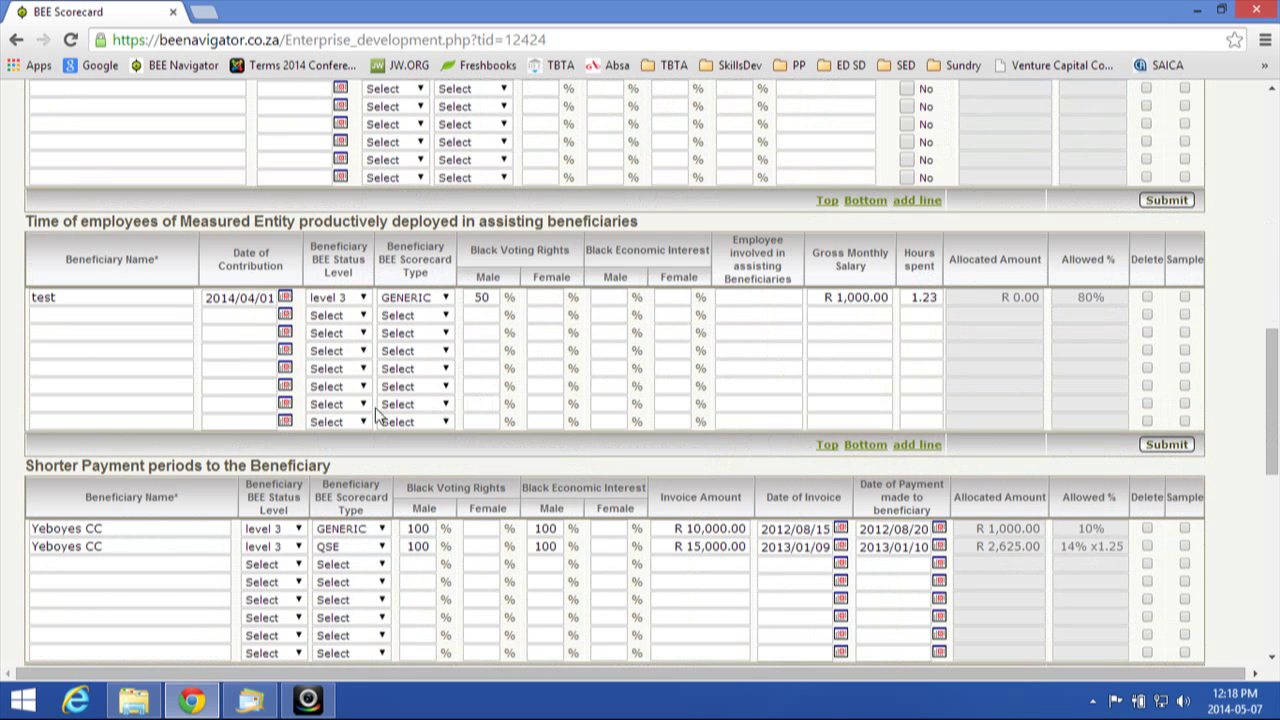
pyautogui.scroll(-3, 383, 410)
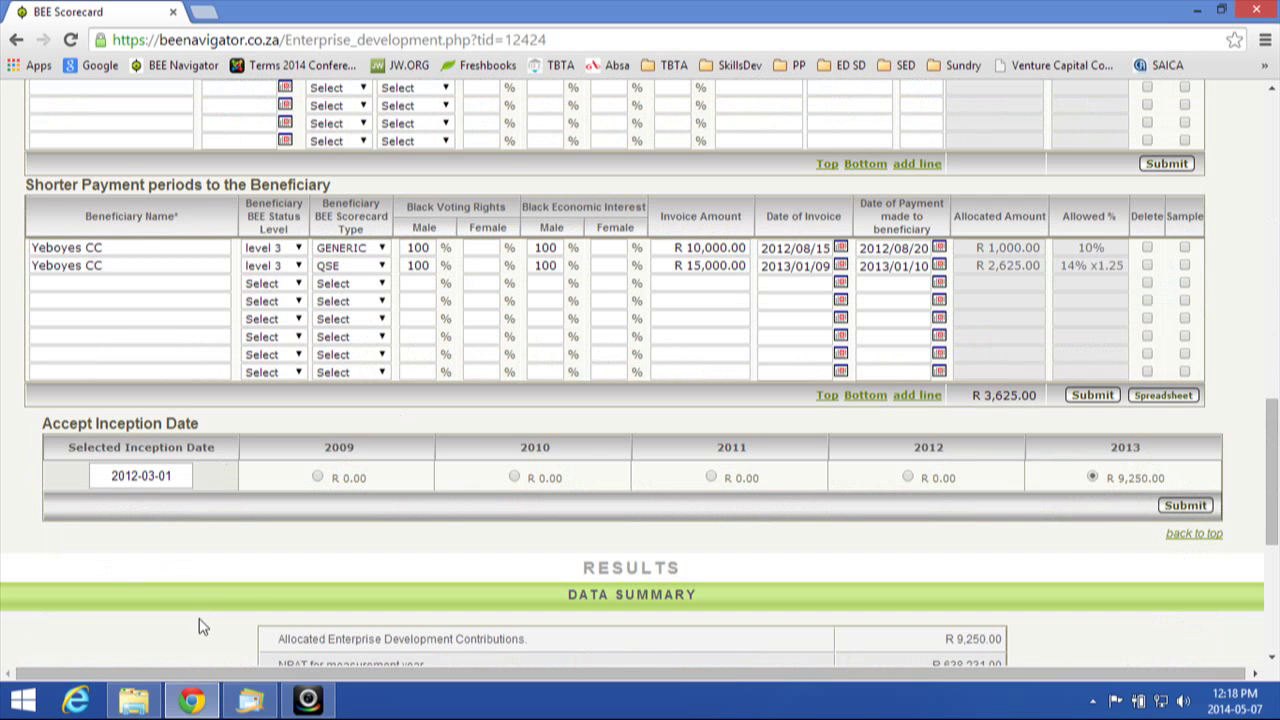
pyautogui.scroll(-2, 135, 582)
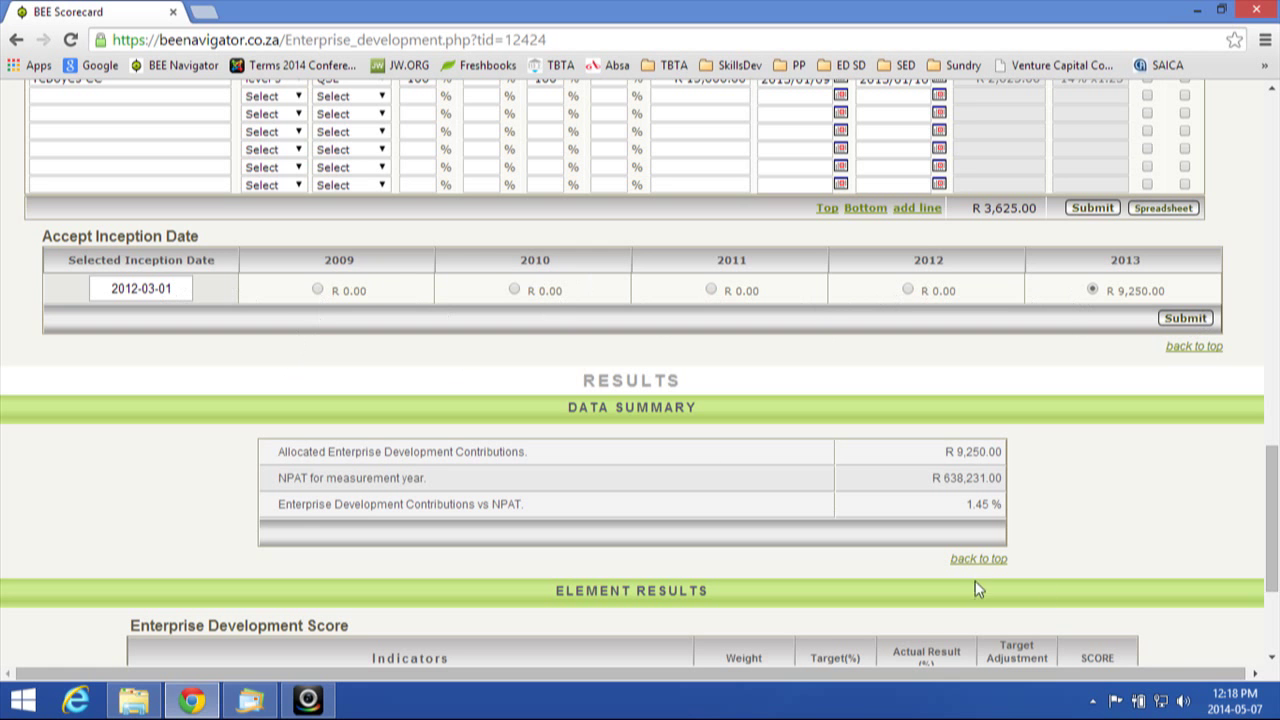
pyautogui.scroll(-3, 1116, 470)
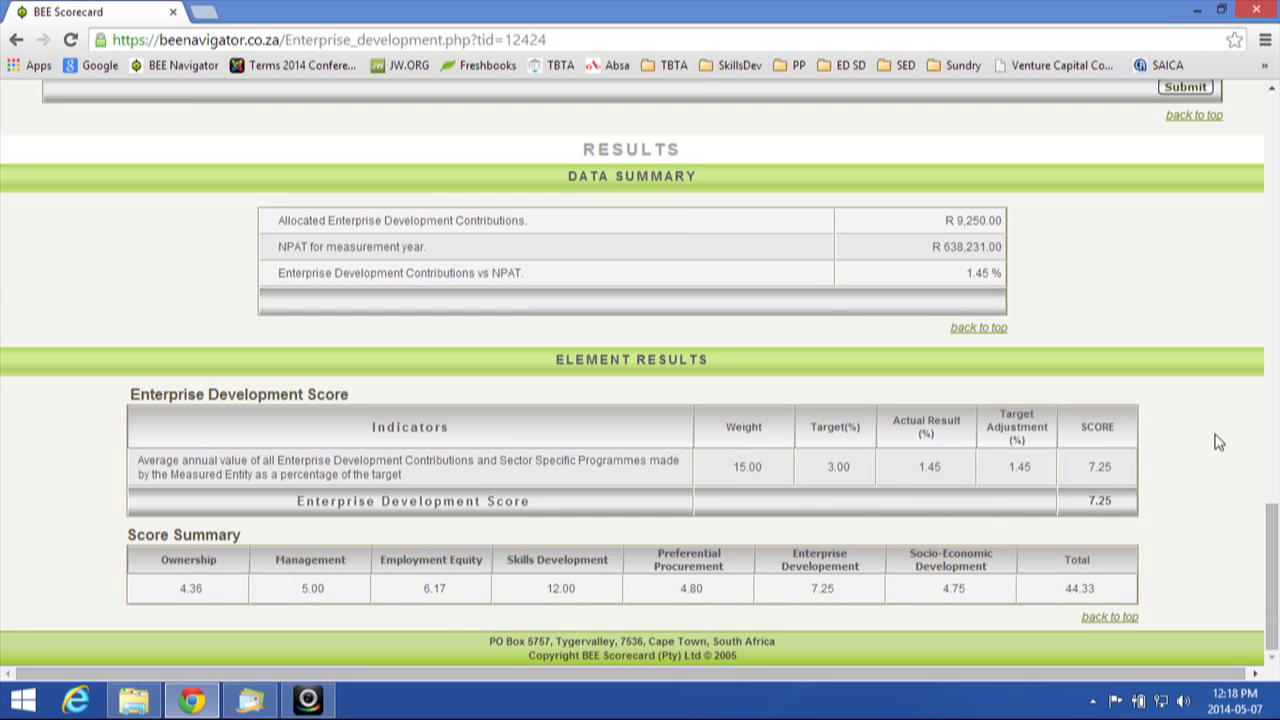
# Step: Open the Socio-Economic Development element and review its contribution inputs, inception date, data summary and socio-economic development score
pyautogui.scroll(20, 1220, 465)
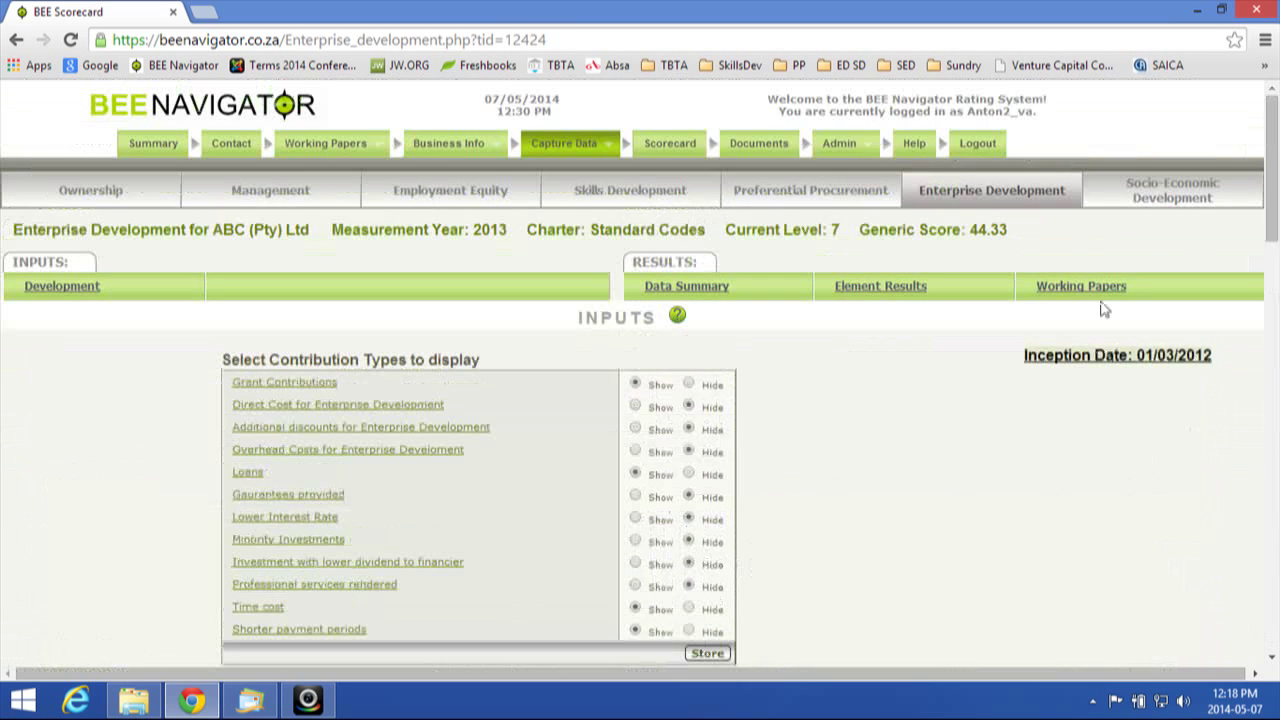
pyautogui.click(1165, 192)
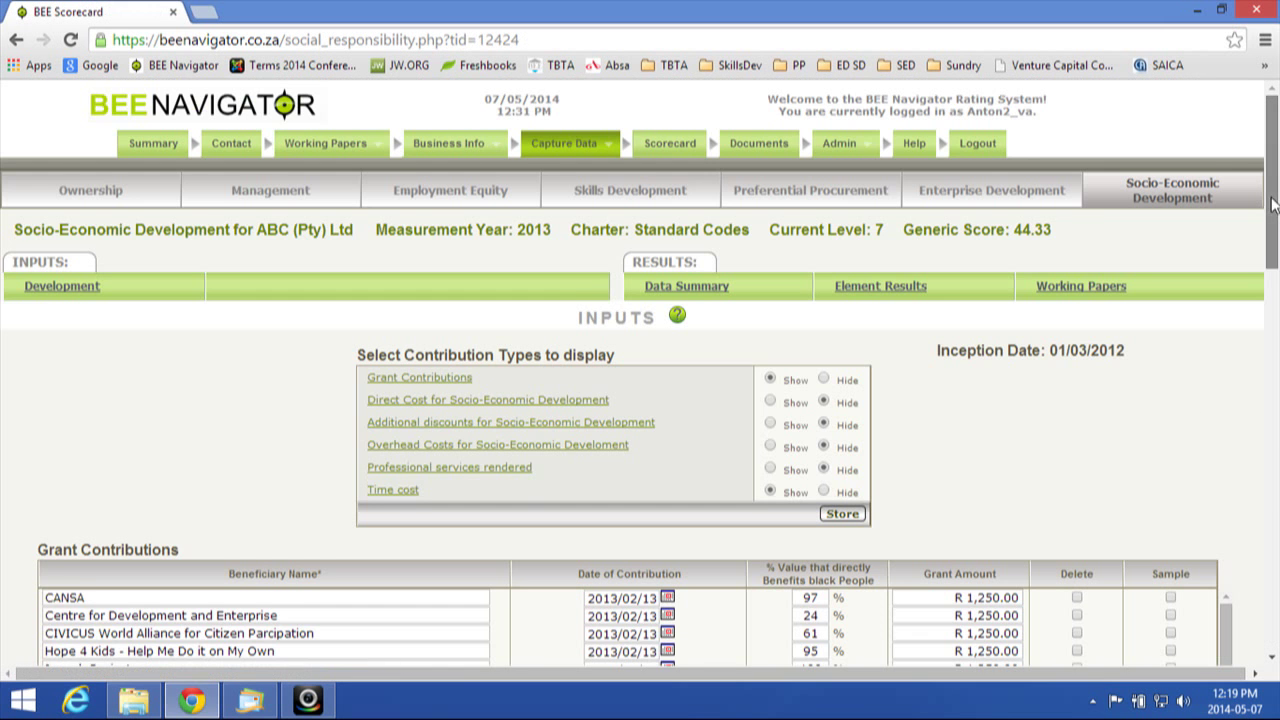
pyautogui.moveTo(1271, 214); pyautogui.dragTo(1276, 553)
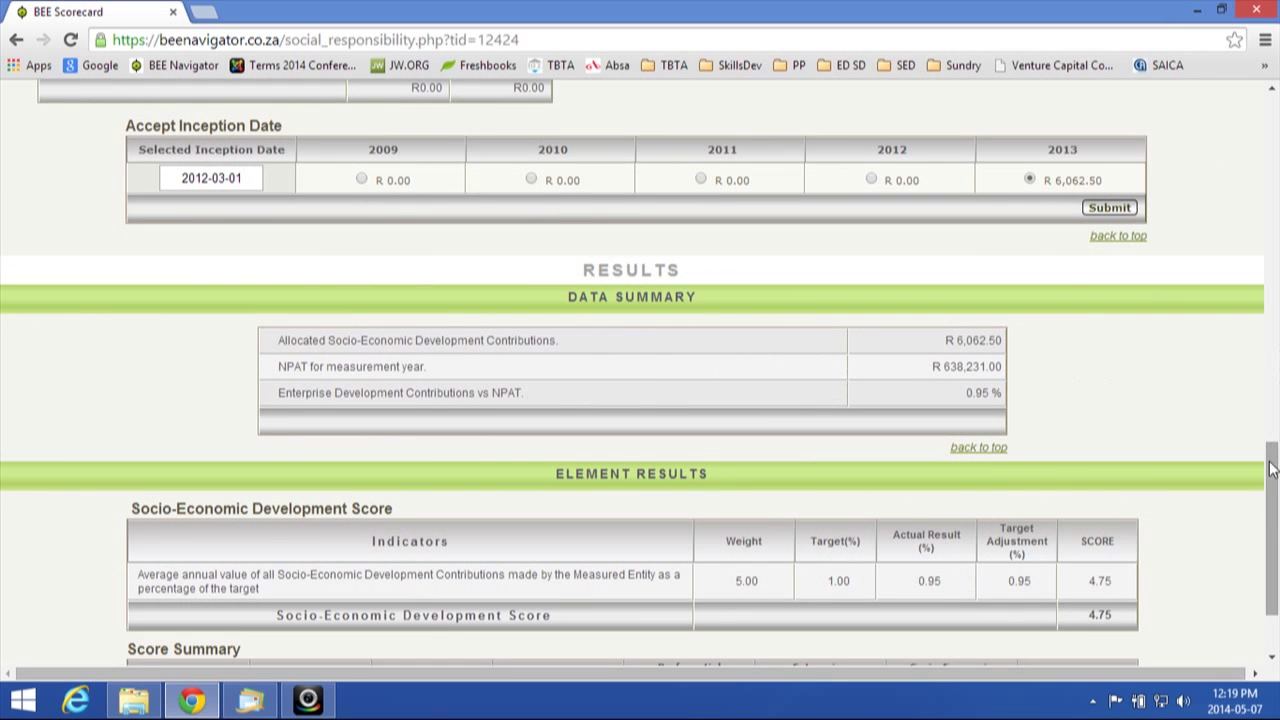
pyautogui.moveTo(1276, 497); pyautogui.dragTo(1275, 185)
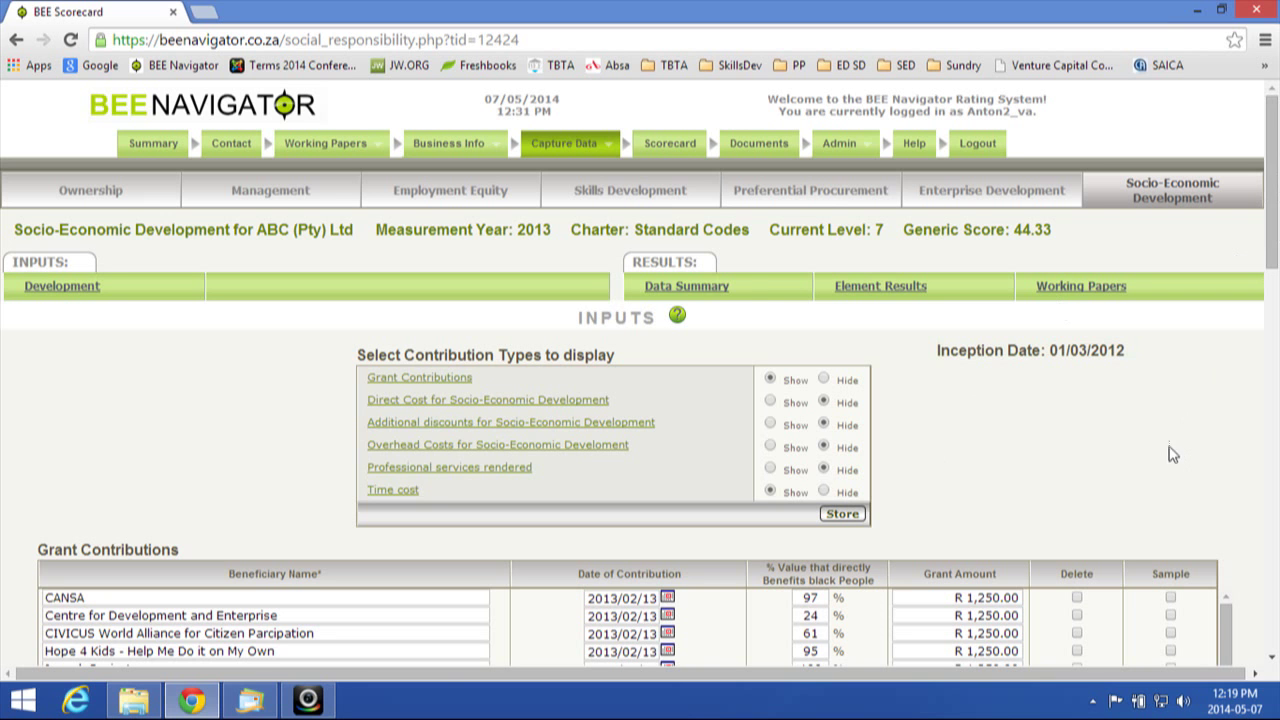
# Step: Open the scorecard of ABC (Pty) Ltd and review the summary score and the full 2013 Generic Standard Codes scorecard
pyautogui.moveTo(556, 150)
pyautogui.click(670, 145)
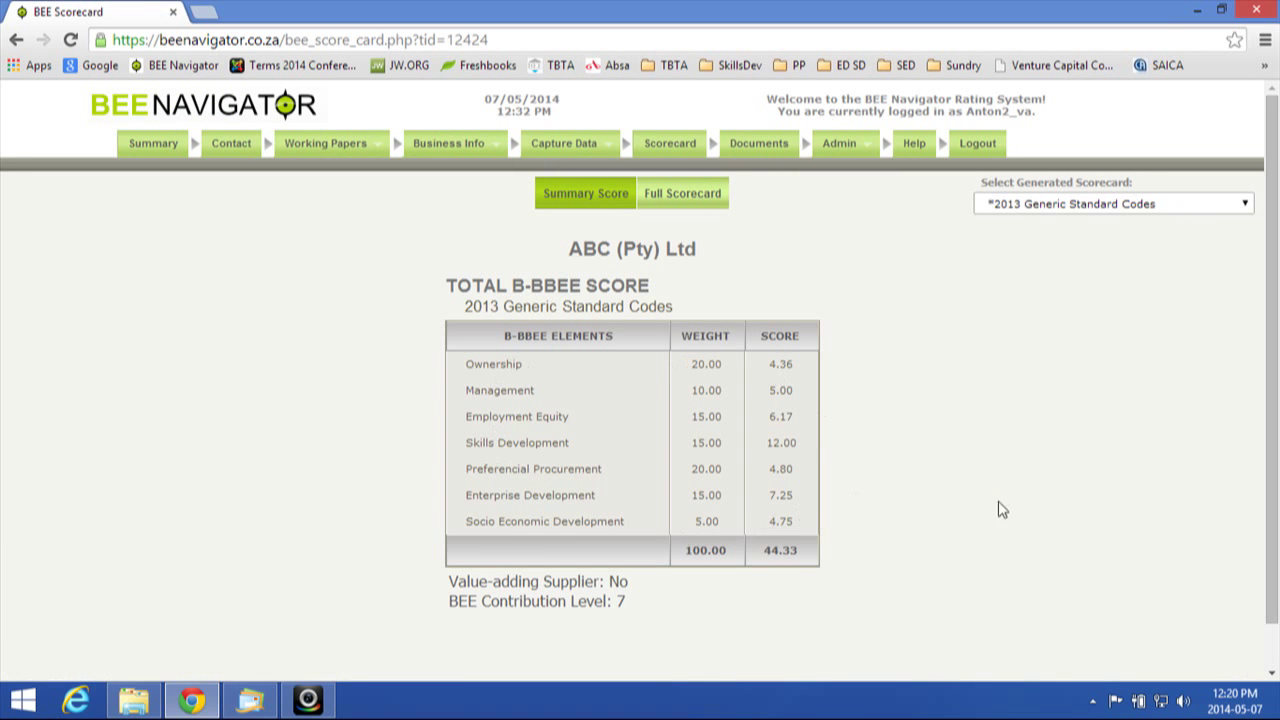
pyautogui.scroll(-1, 1000, 510)
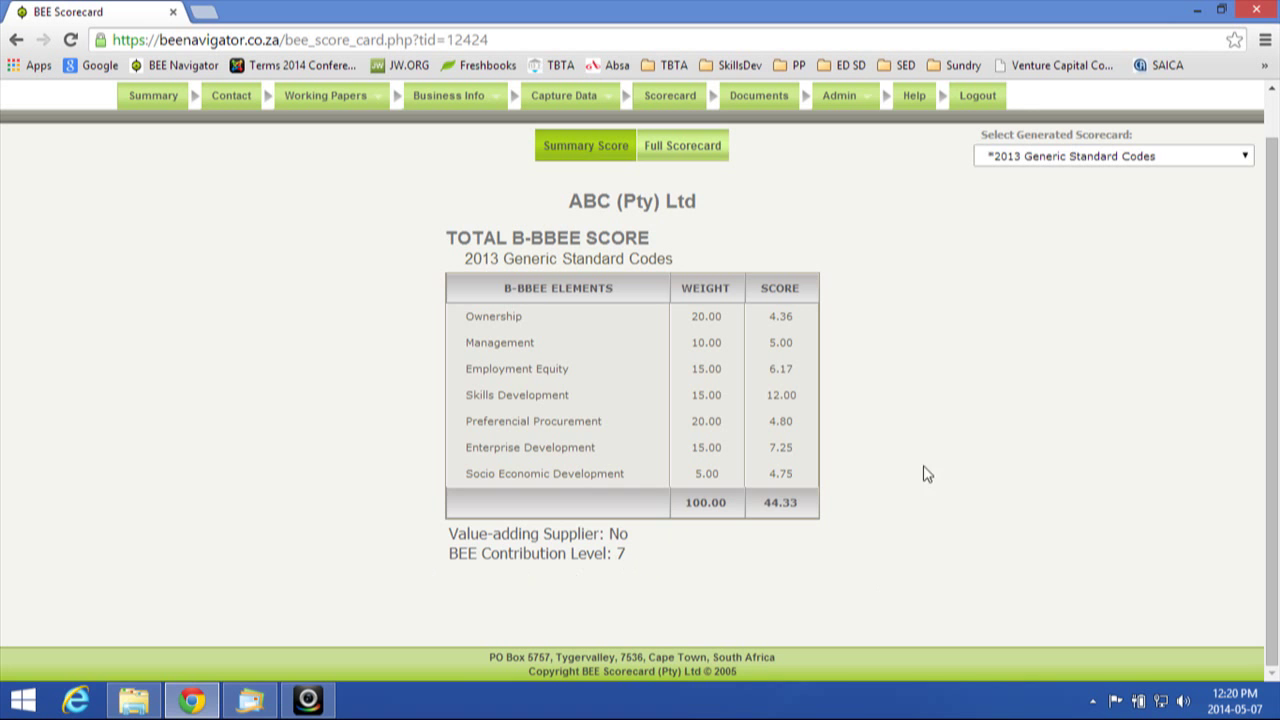
pyautogui.scroll(1, 967, 506)
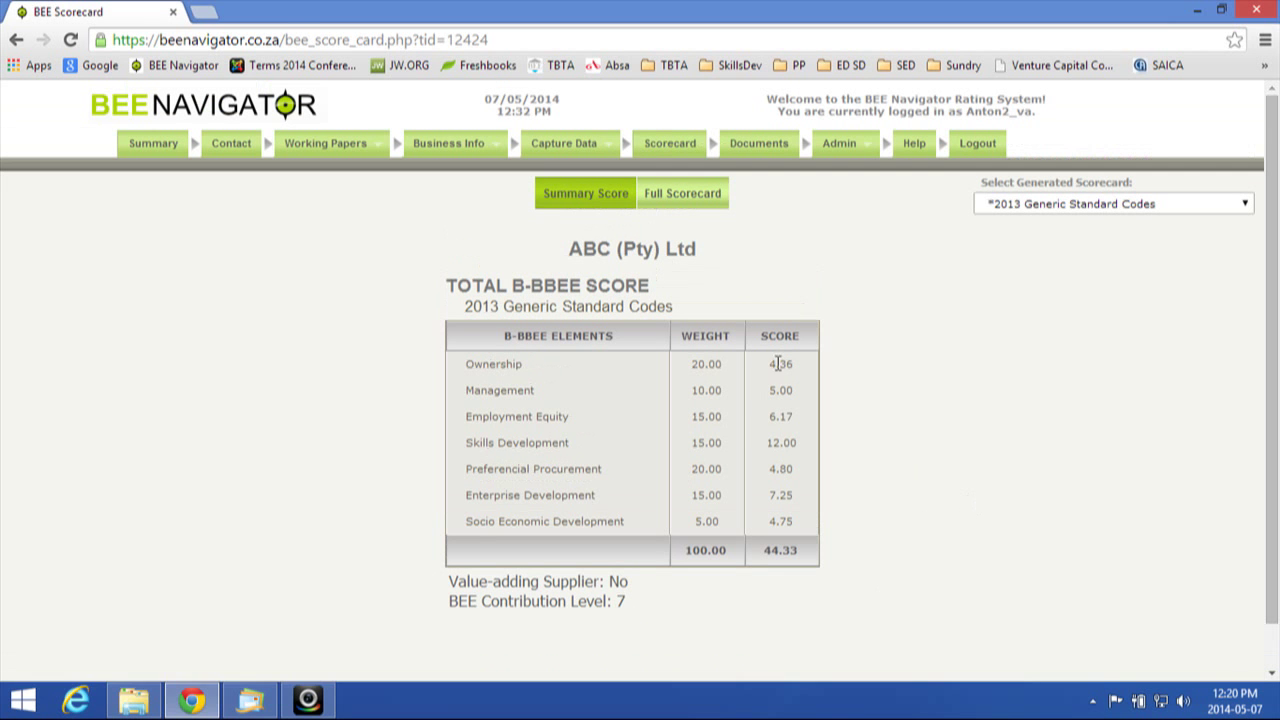
pyautogui.click(688, 203)
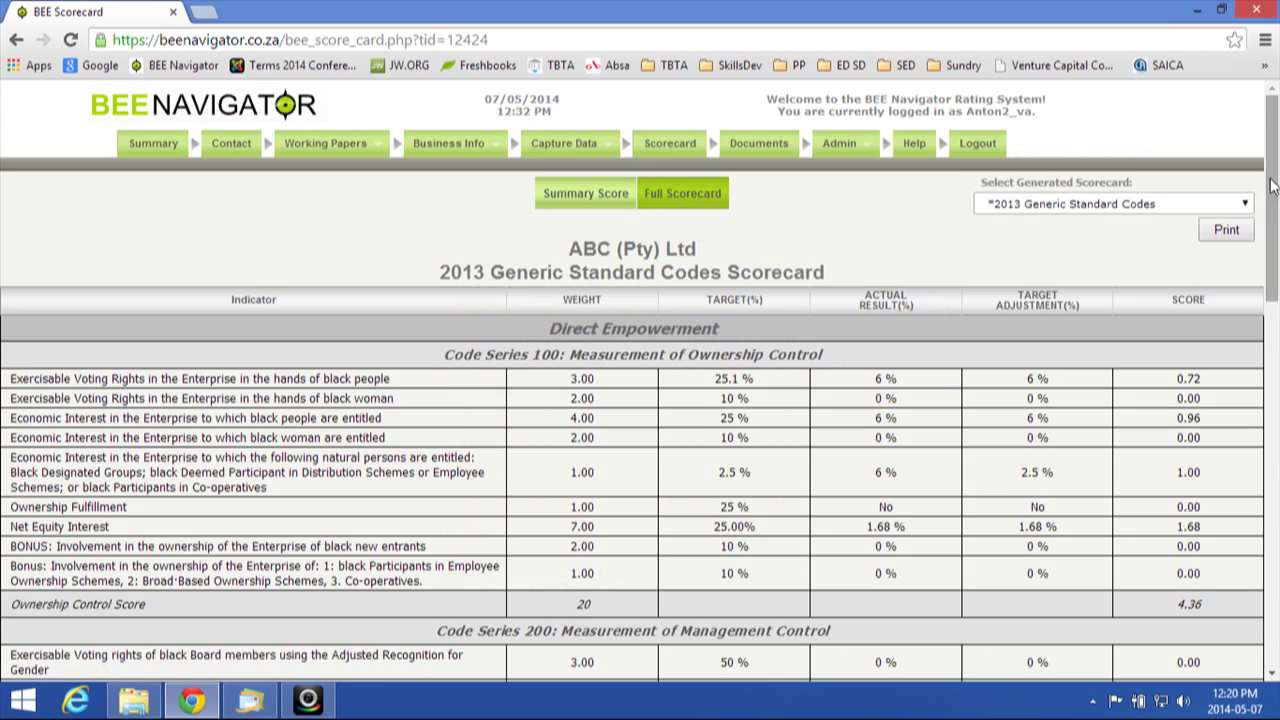
pyautogui.moveTo(1273, 187); pyautogui.dragTo(1276, 130)
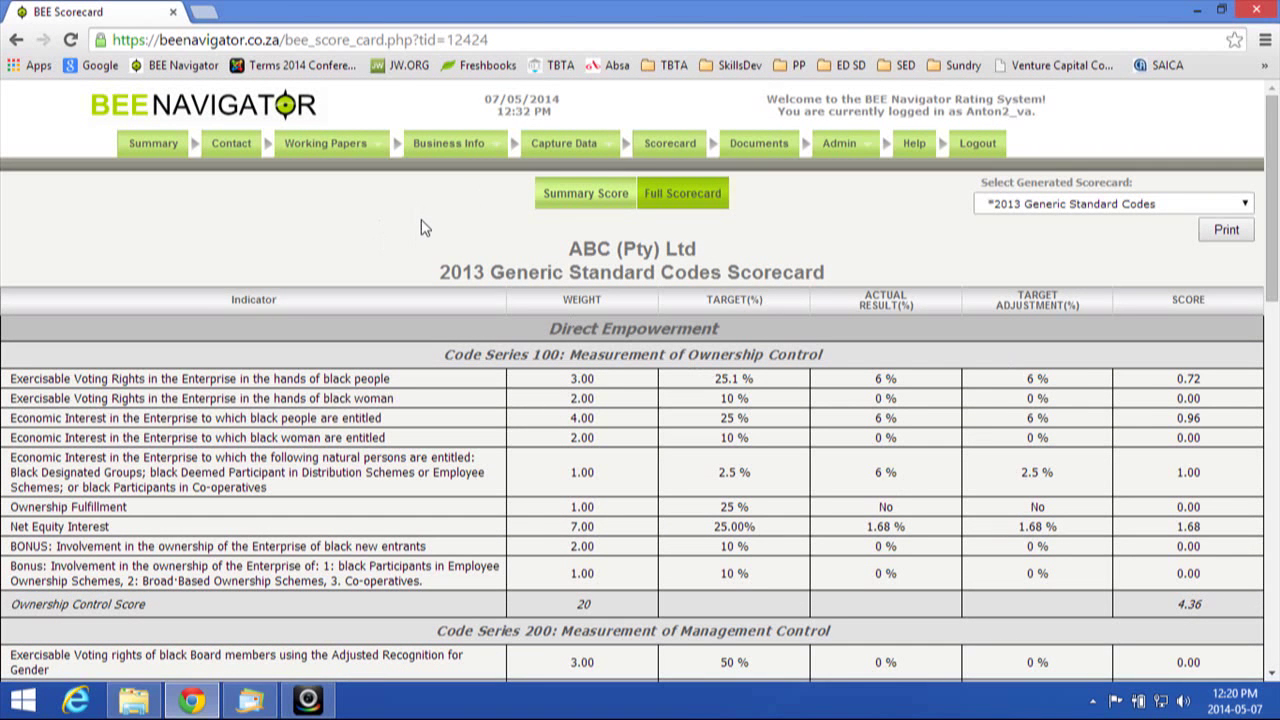
# Step: Open the Planning Memorandum working paper and review the planning meeting section and the verification procedures on engagement scope and previous certificates
pyautogui.moveTo(317, 150)
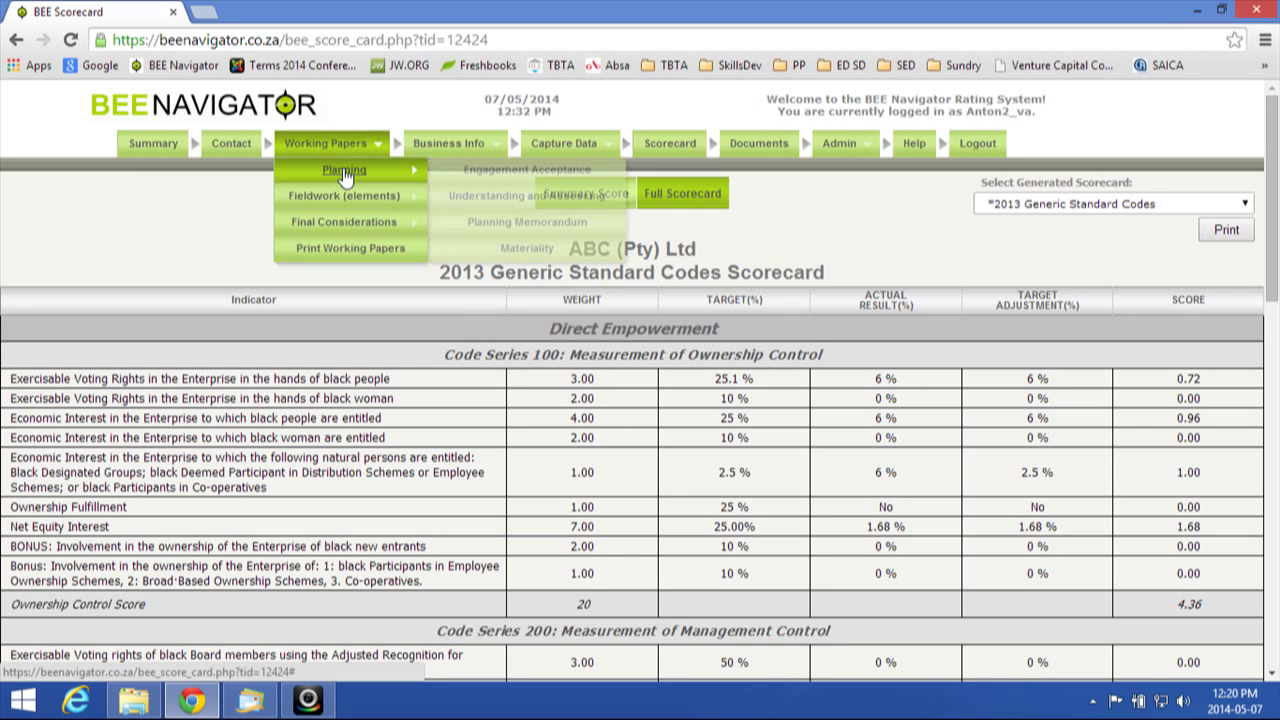
pyautogui.moveTo(333, 198)
pyautogui.moveTo(334, 228)
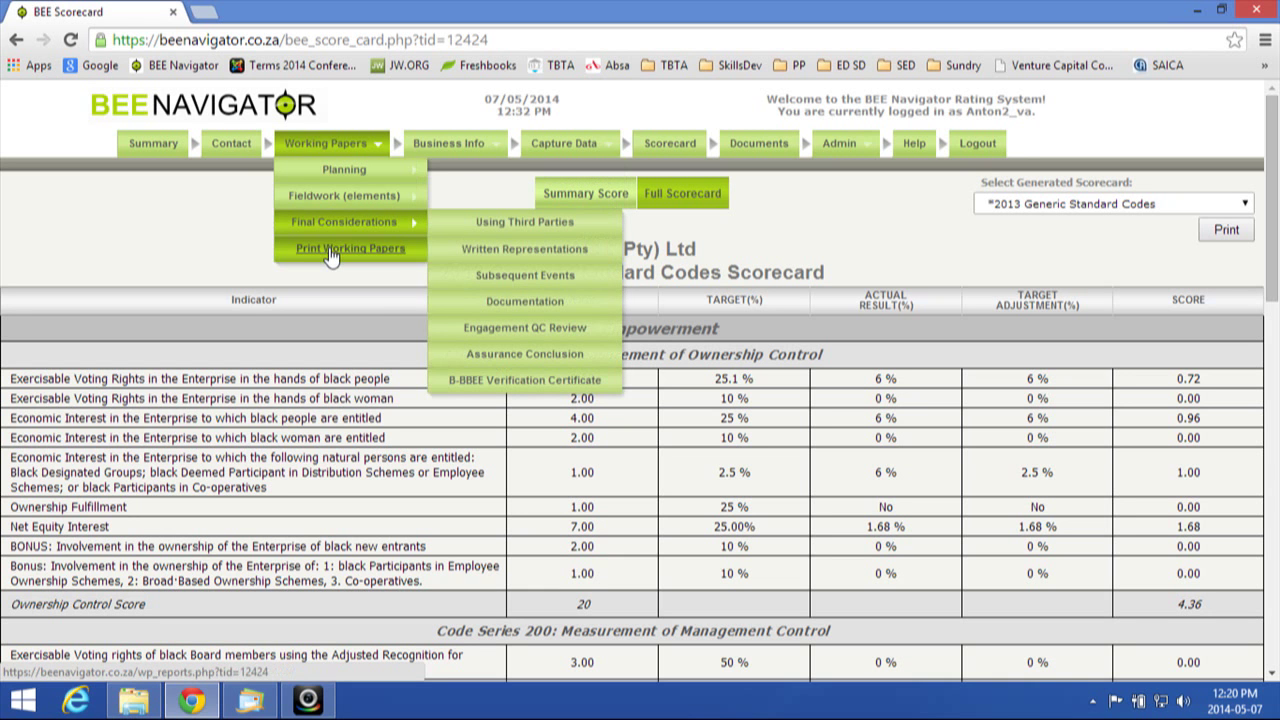
pyautogui.moveTo(339, 176)
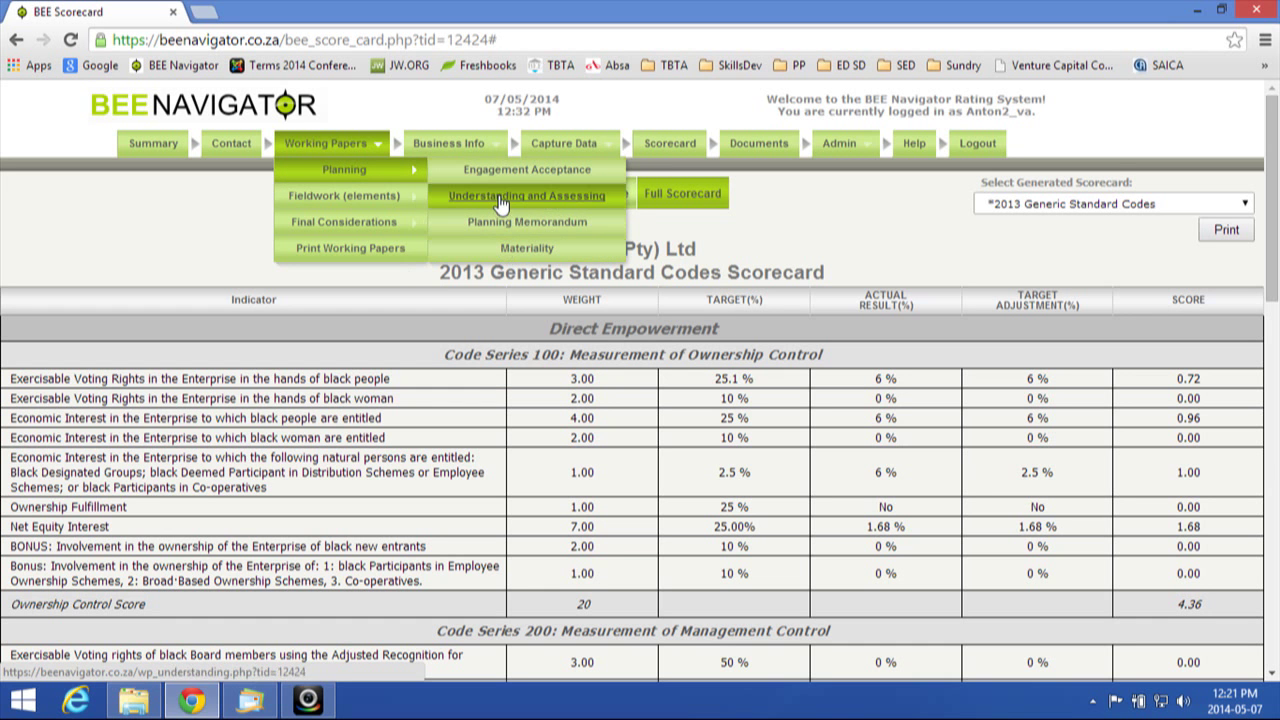
pyautogui.click(510, 222)
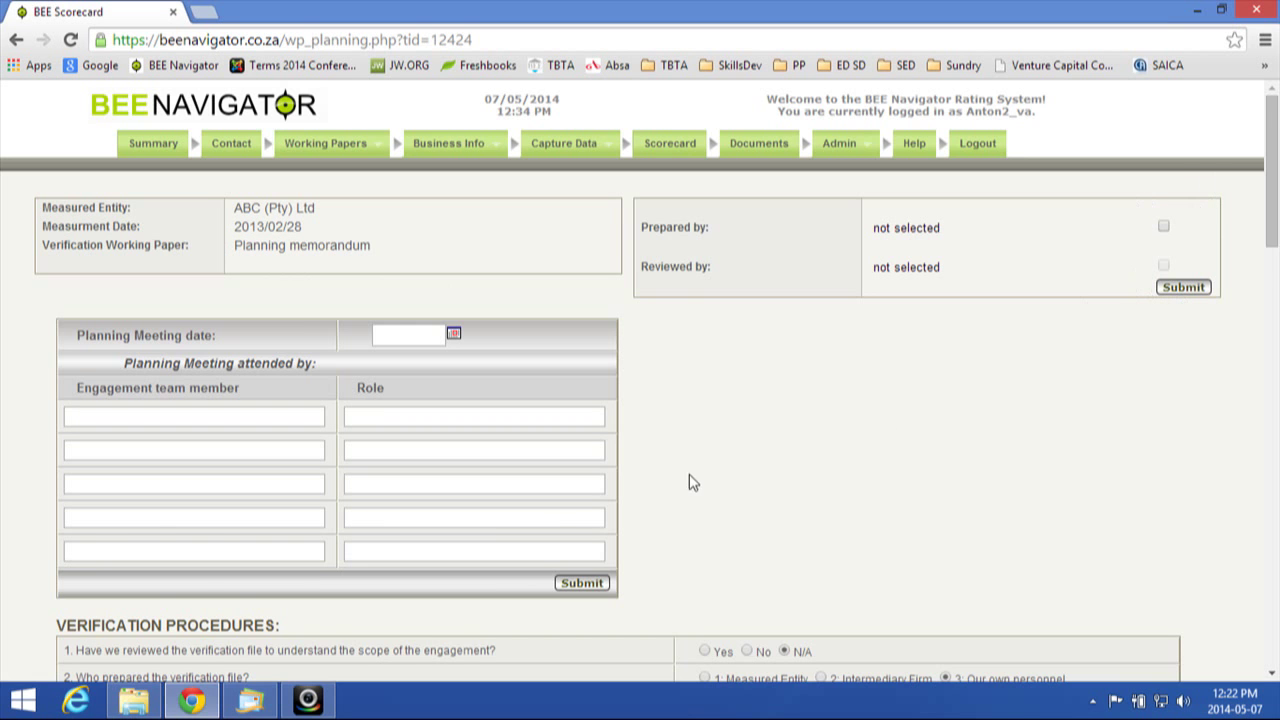
pyautogui.scroll(-1, 697, 477)
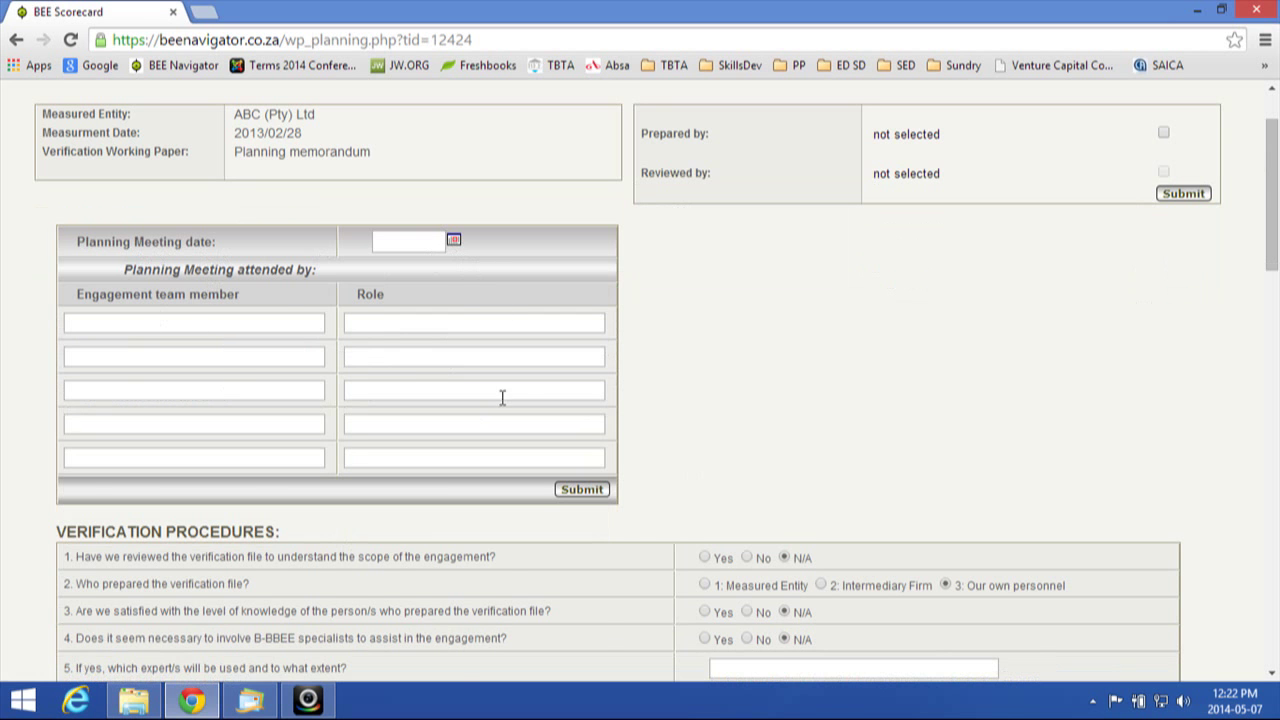
pyautogui.scroll(-3, 858, 484)
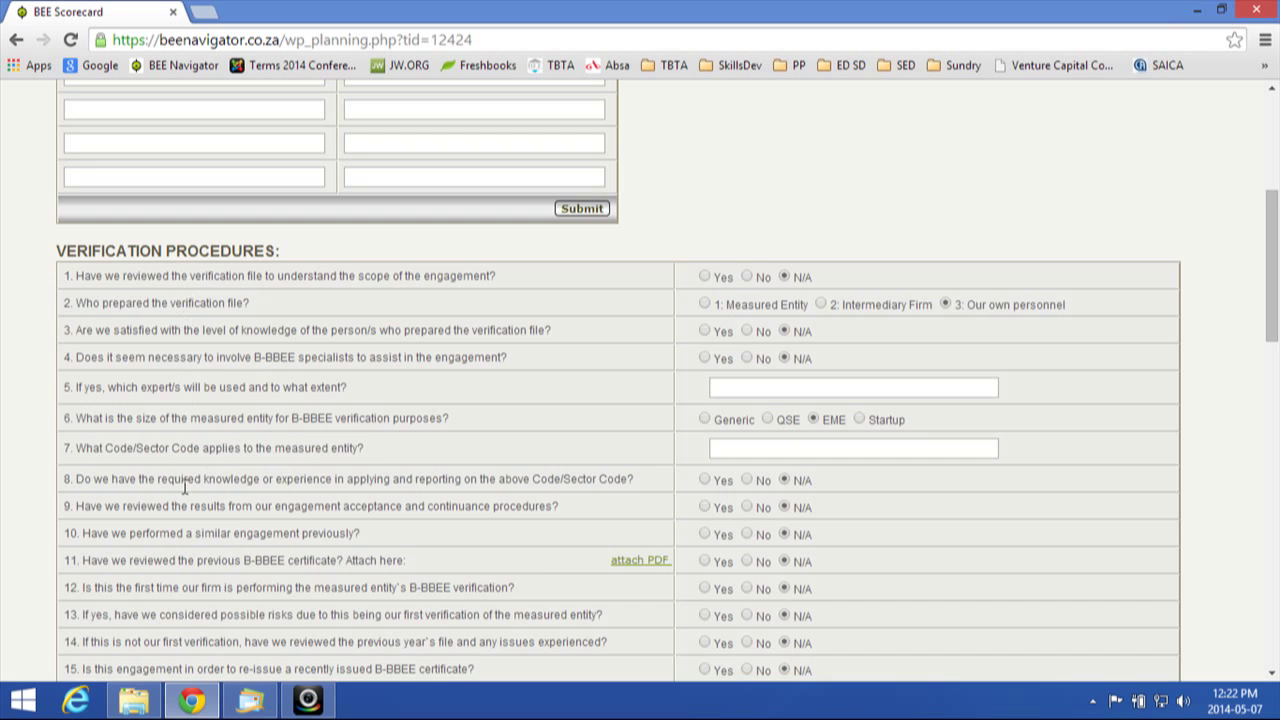
pyautogui.scroll(4, 181, 480)
pyautogui.scroll(-4, 181, 480)
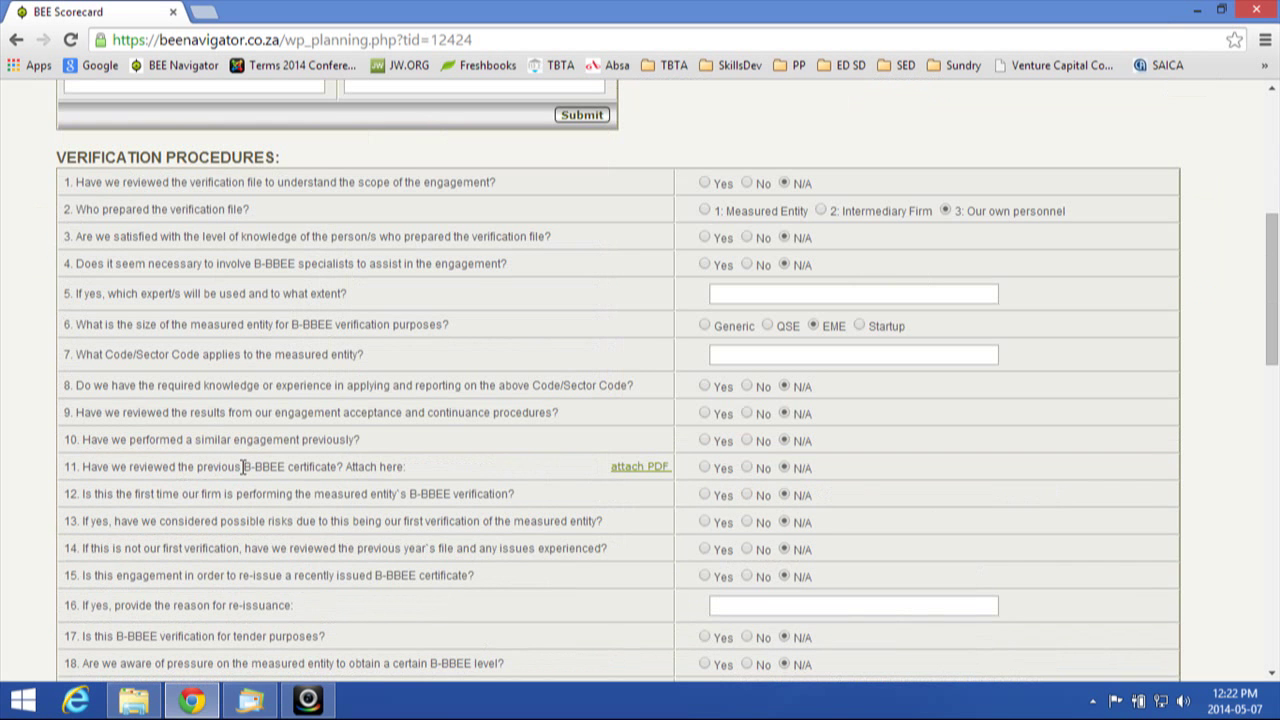
pyautogui.scroll(-2, 463, 425)
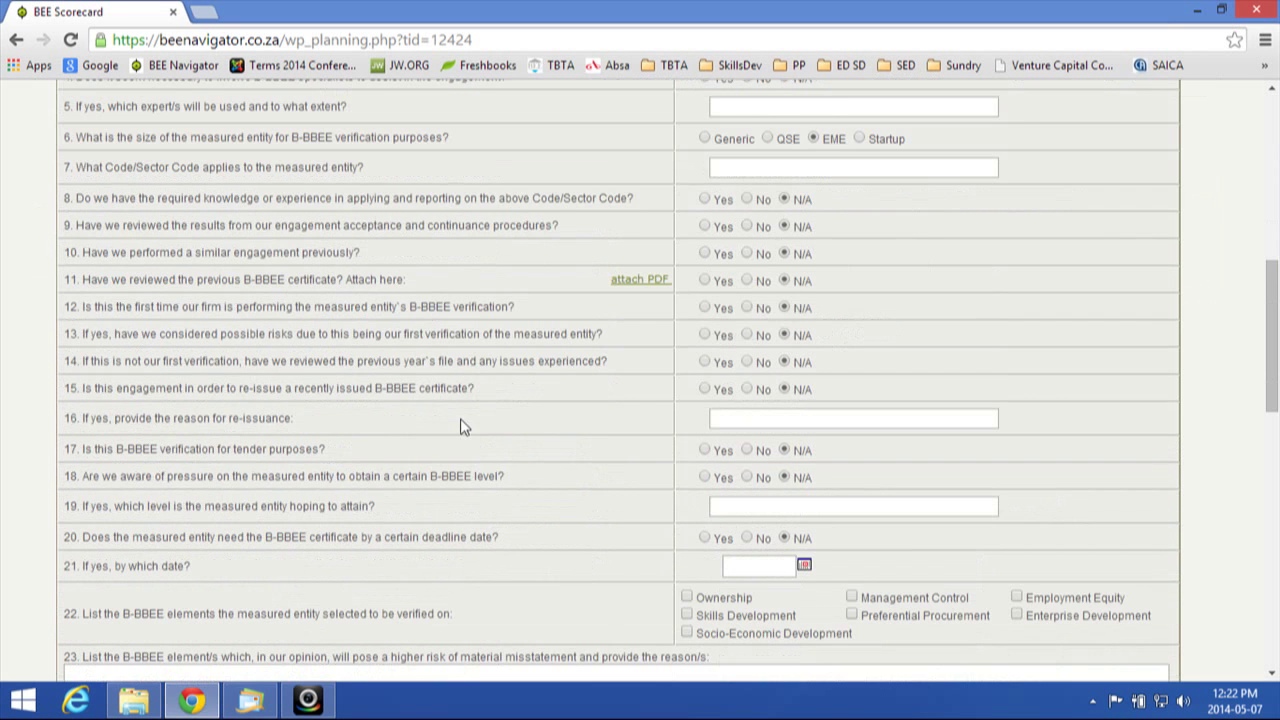
pyautogui.scroll(2, 463, 425)
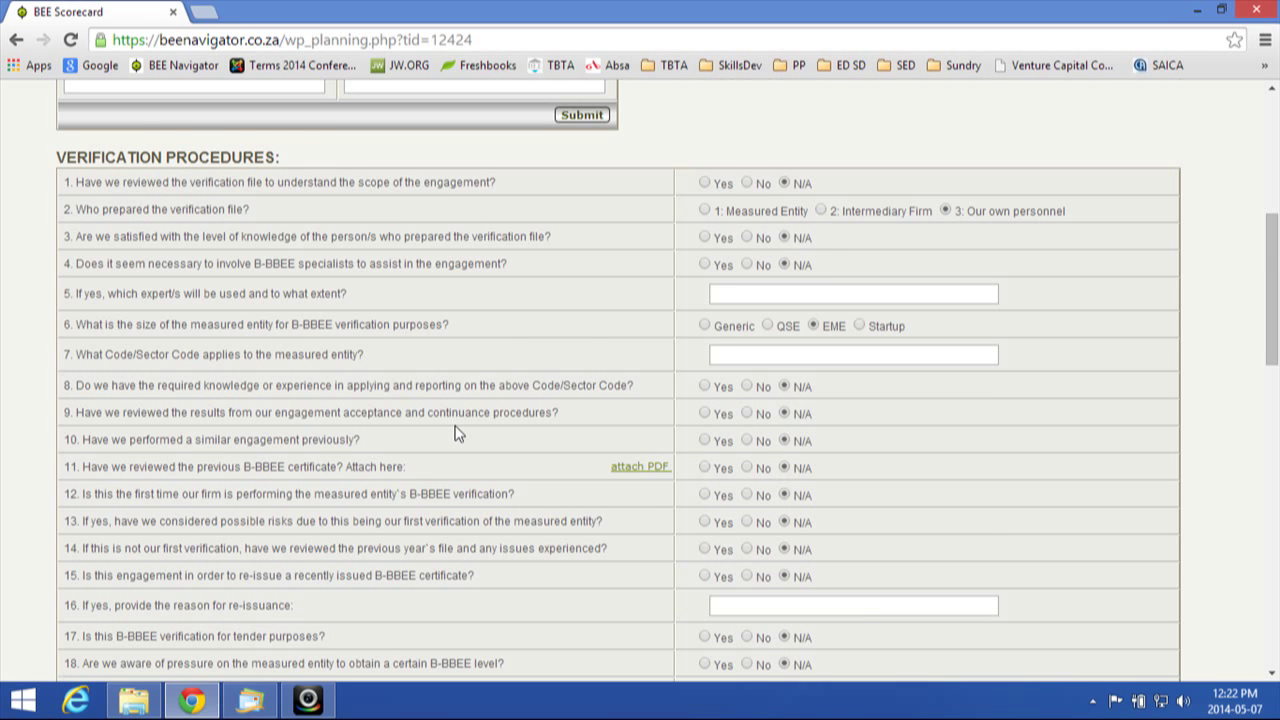
pyautogui.scroll(-2, 455, 432)
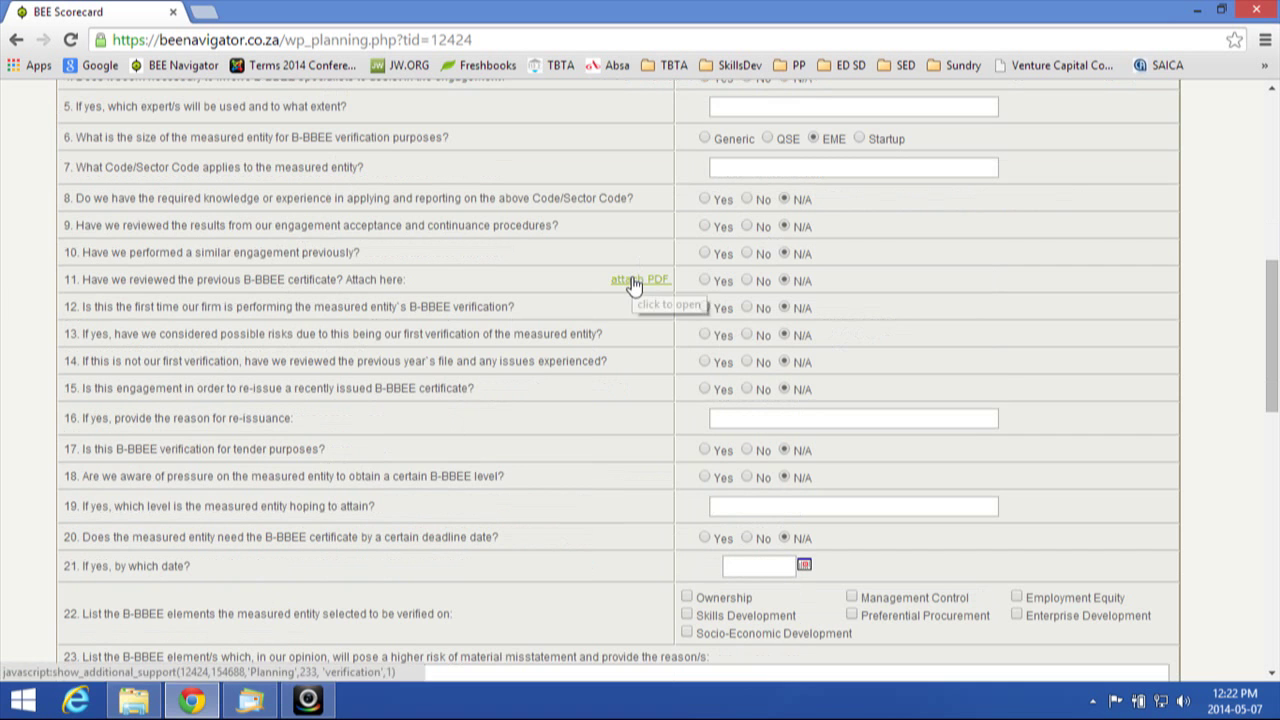
# Step: Examine the memorandum's remaining verification procedures, including element selection, risk reasons and fee budget, plus the additional comments and element conclusion
pyautogui.scroll(-2, 564, 385)
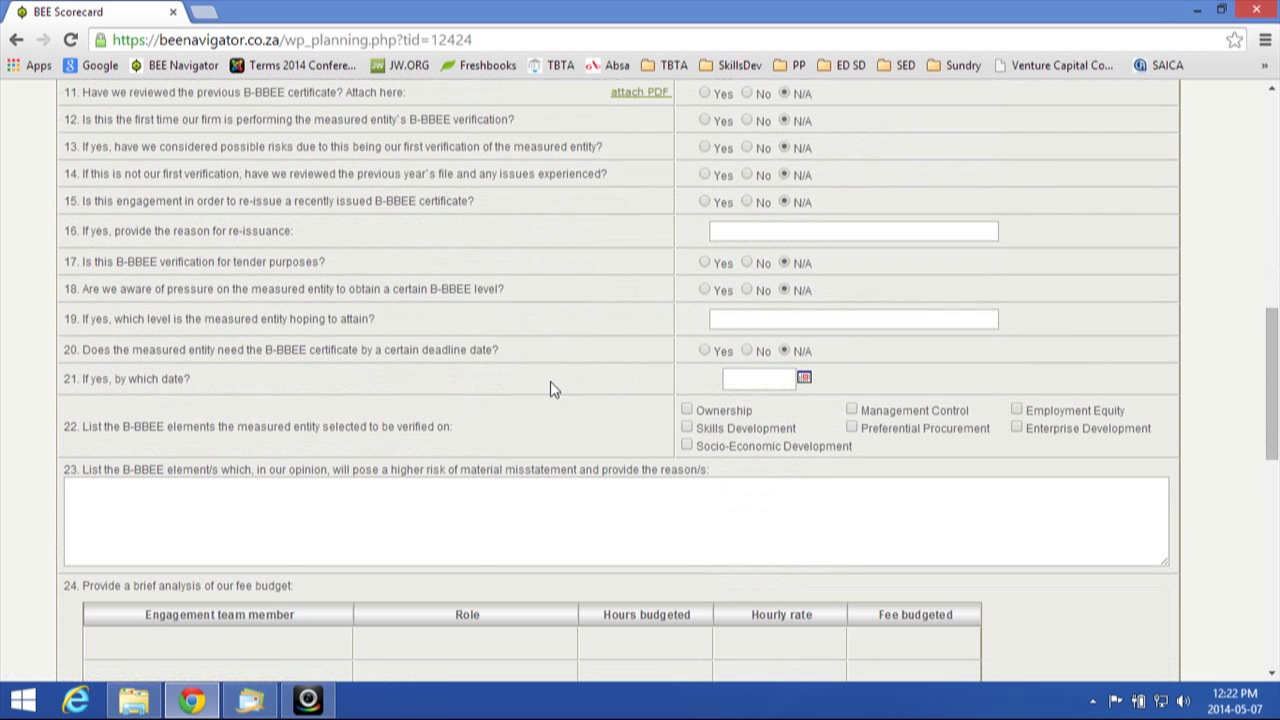
pyautogui.scroll(-1, 550, 385)
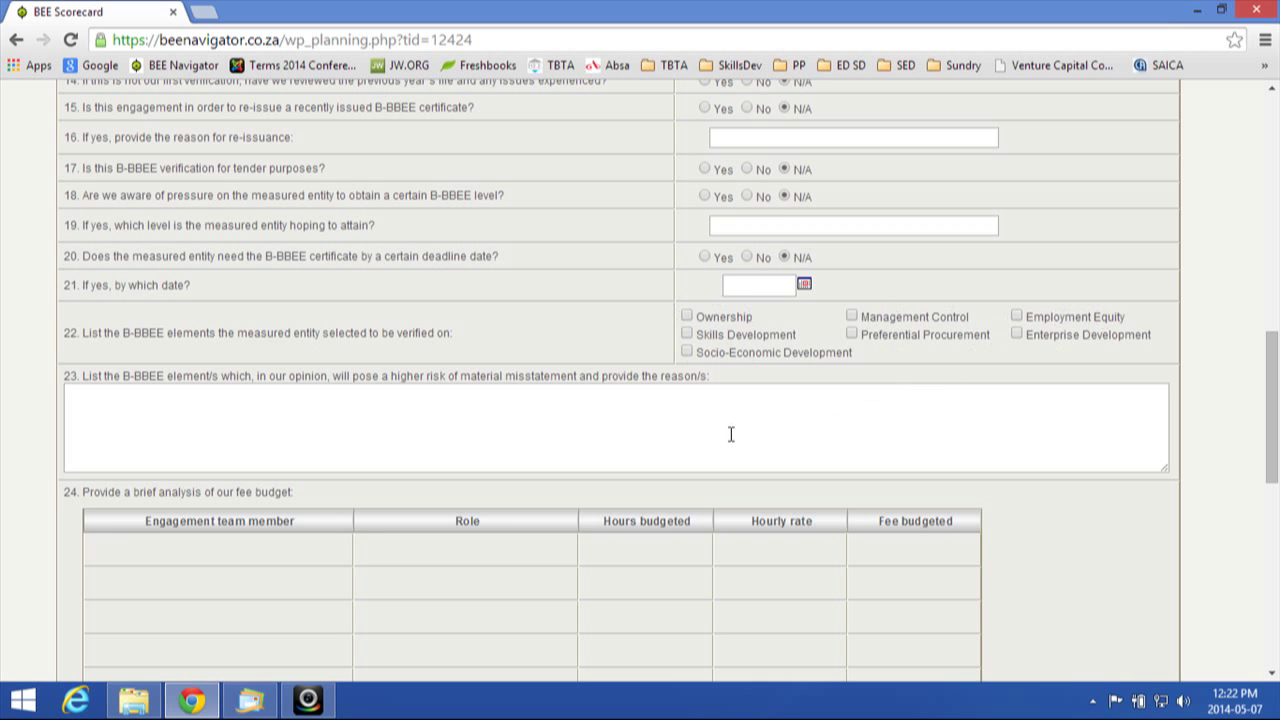
pyautogui.scroll(-2, 731, 434)
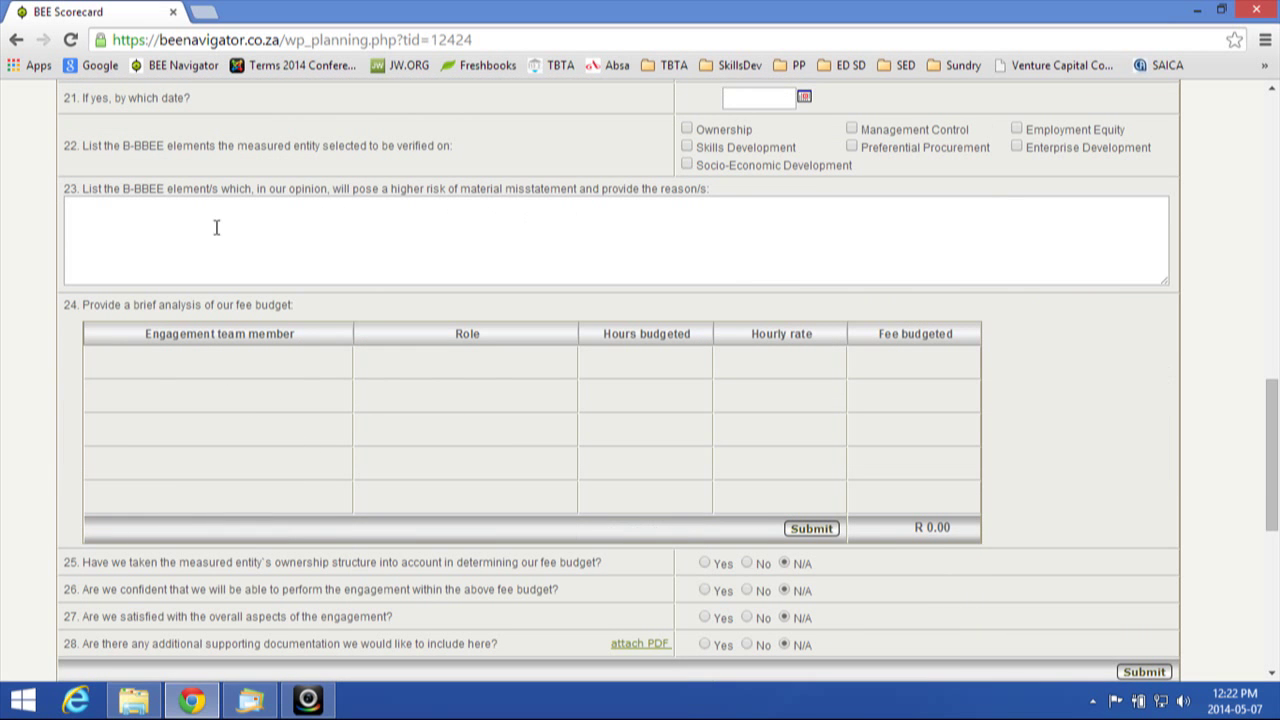
pyautogui.scroll(-3, 266, 437)
pyautogui.scroll(5, 266, 429)
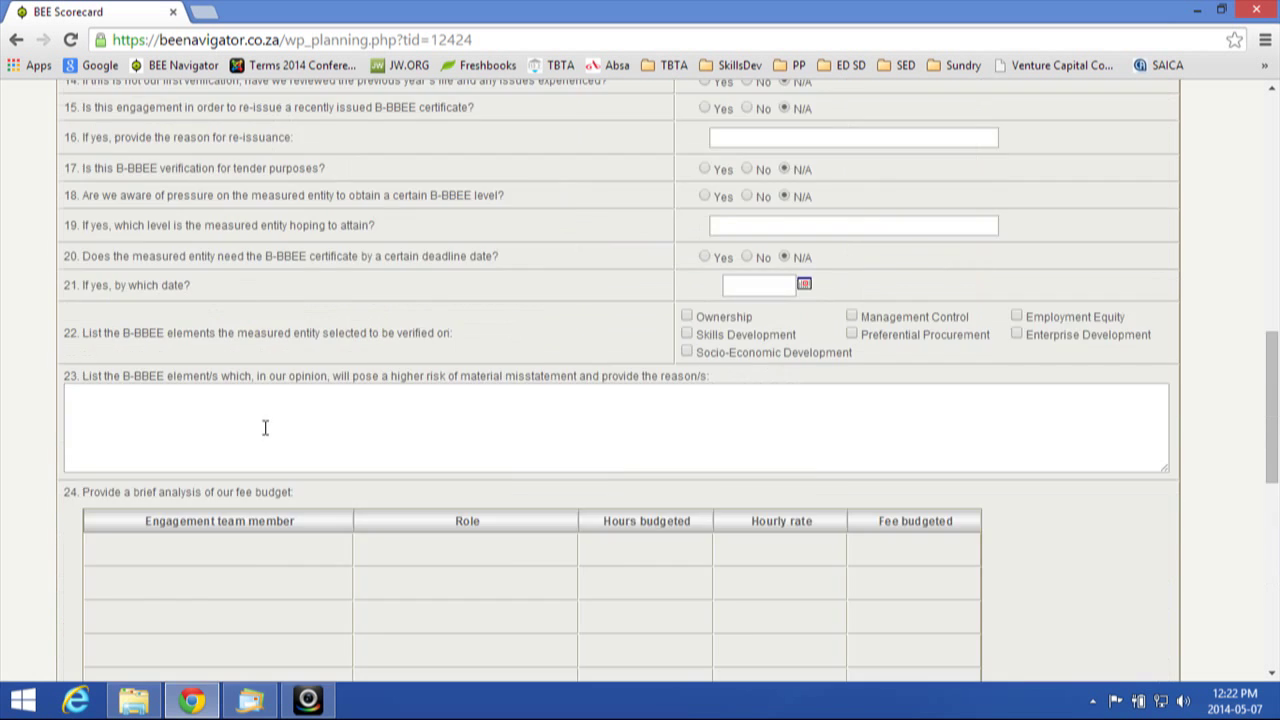
pyautogui.scroll(-3, 265, 432)
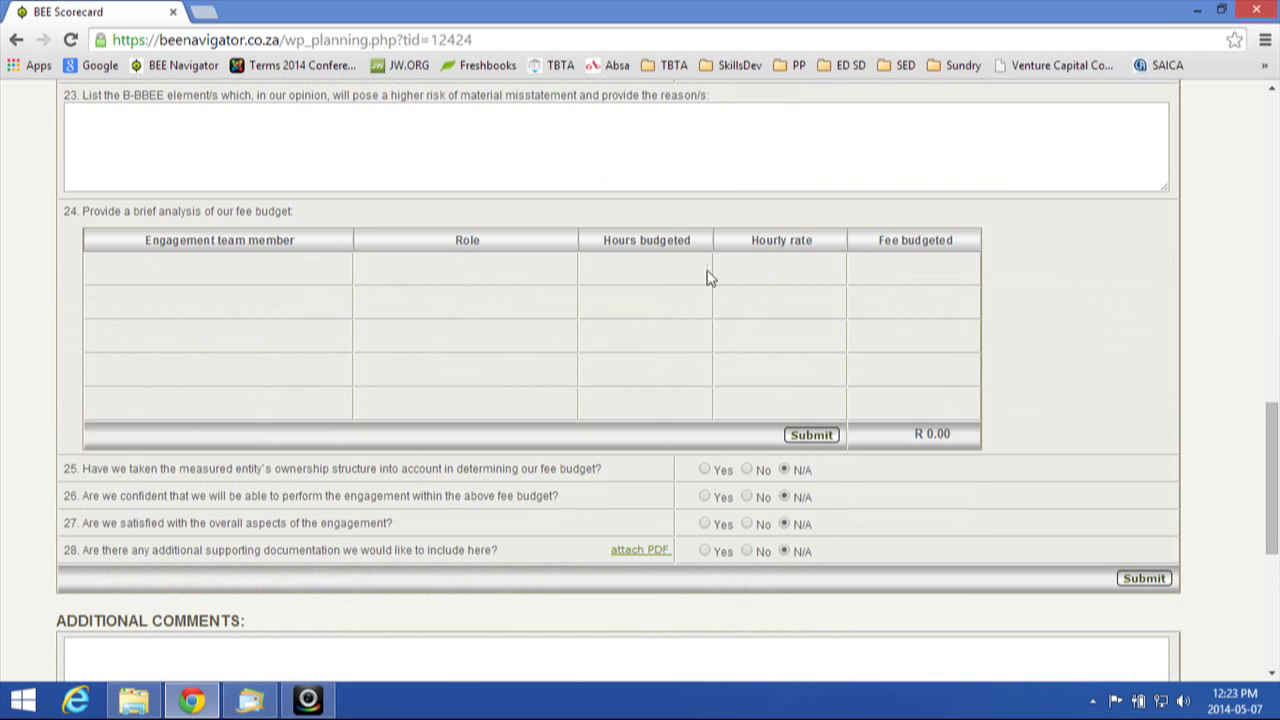
pyautogui.scroll(-2, 633, 422)
pyautogui.scroll(-1, 633, 422)
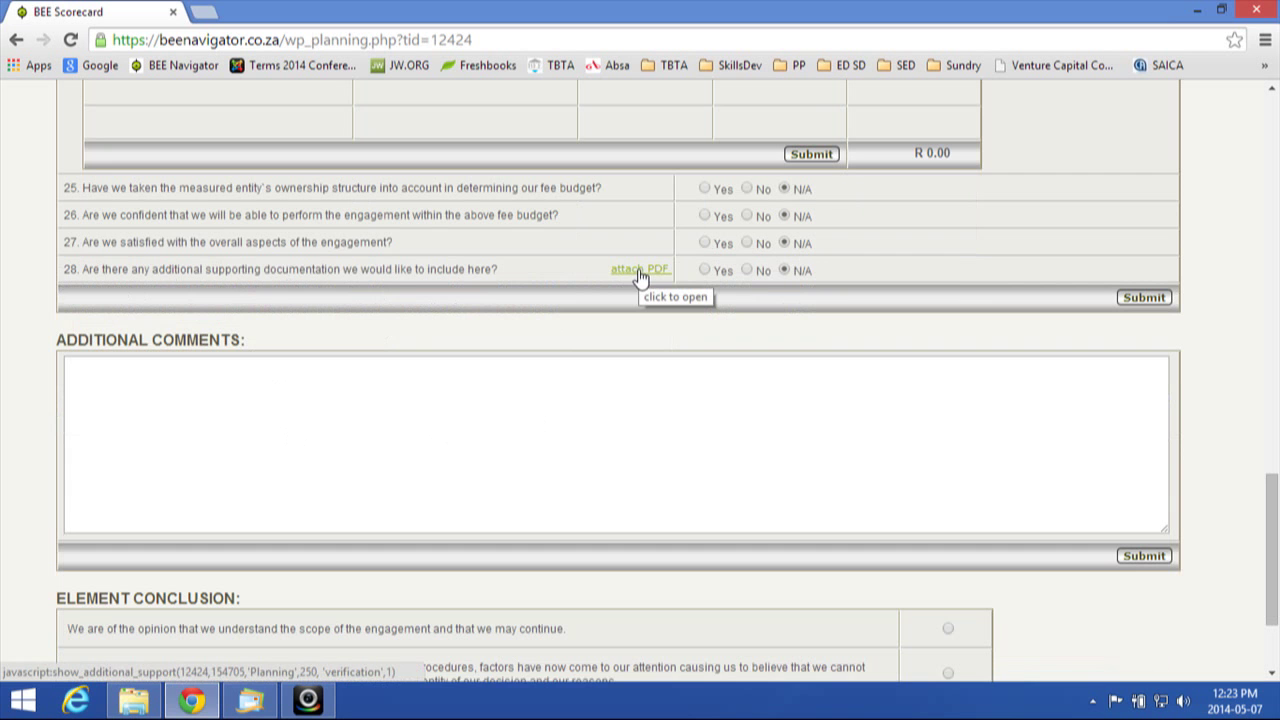
pyautogui.scroll(-1, 377, 497)
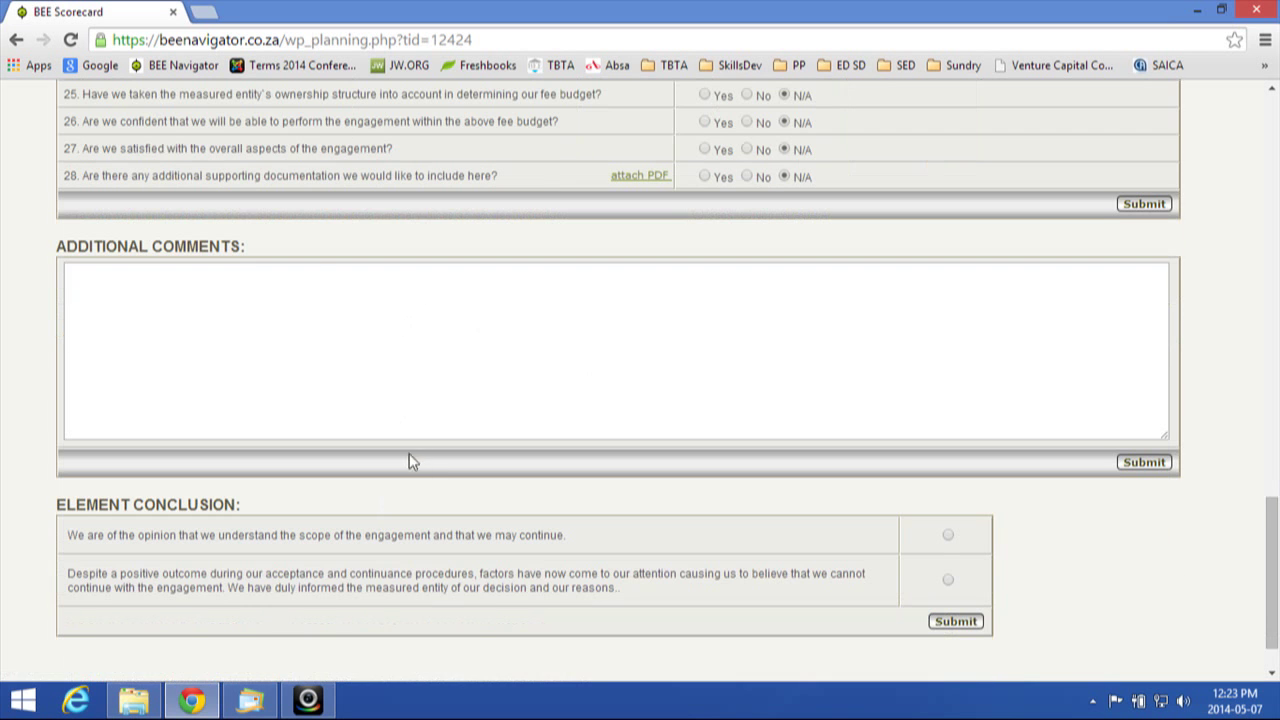
# Step: Open the Preferential Procurement fieldwork working paper and review its lead schedule and additional supporting documentation
pyautogui.scroll(-1, 409, 455)
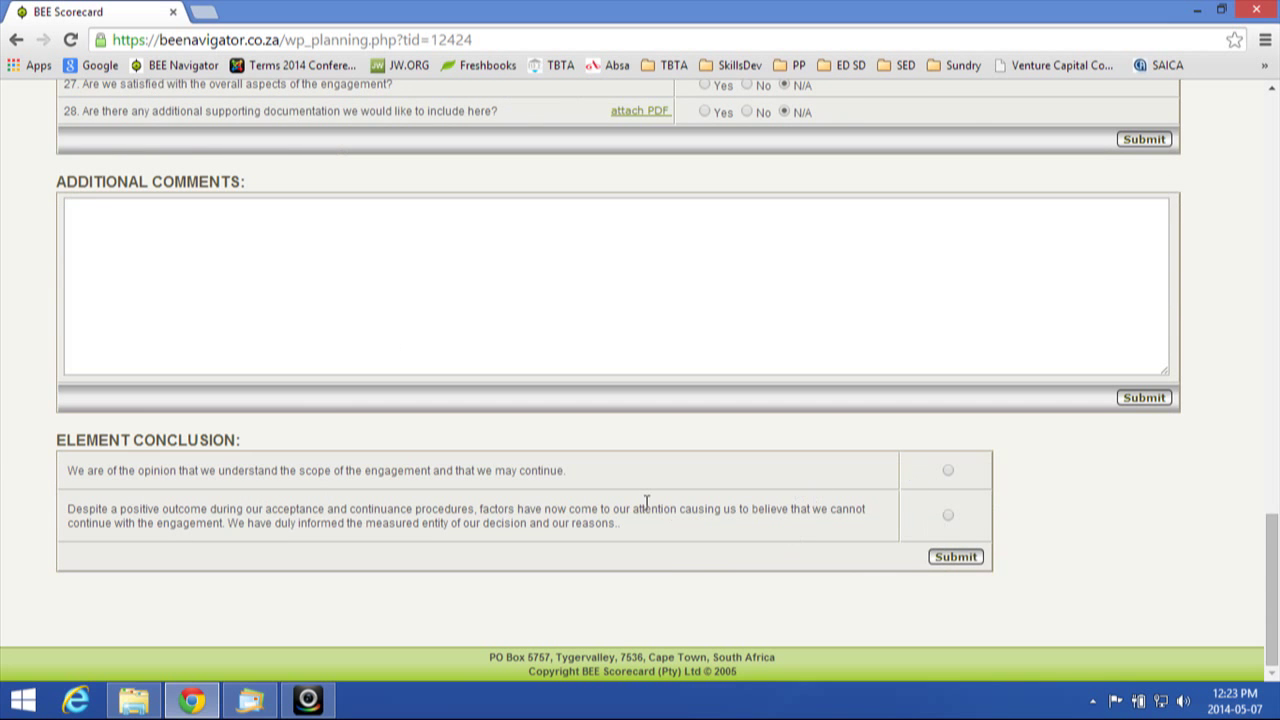
pyautogui.scroll(15, 640, 500)
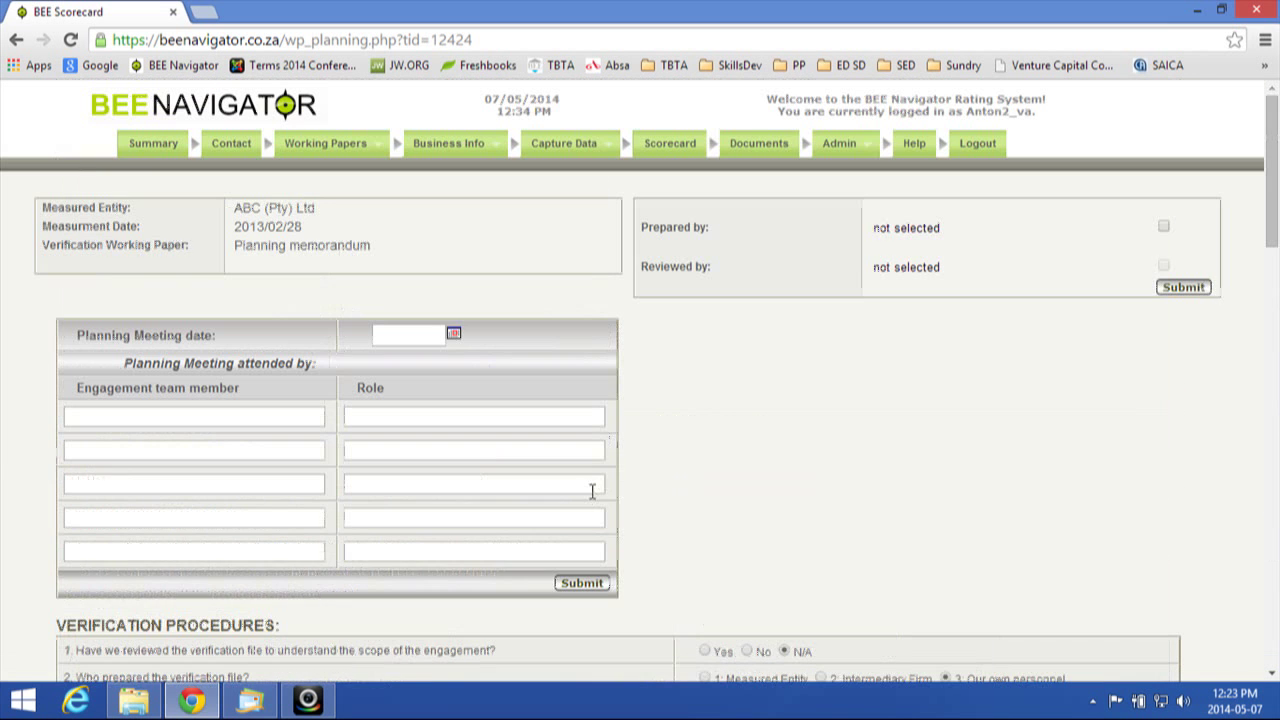
pyautogui.moveTo(325, 150)
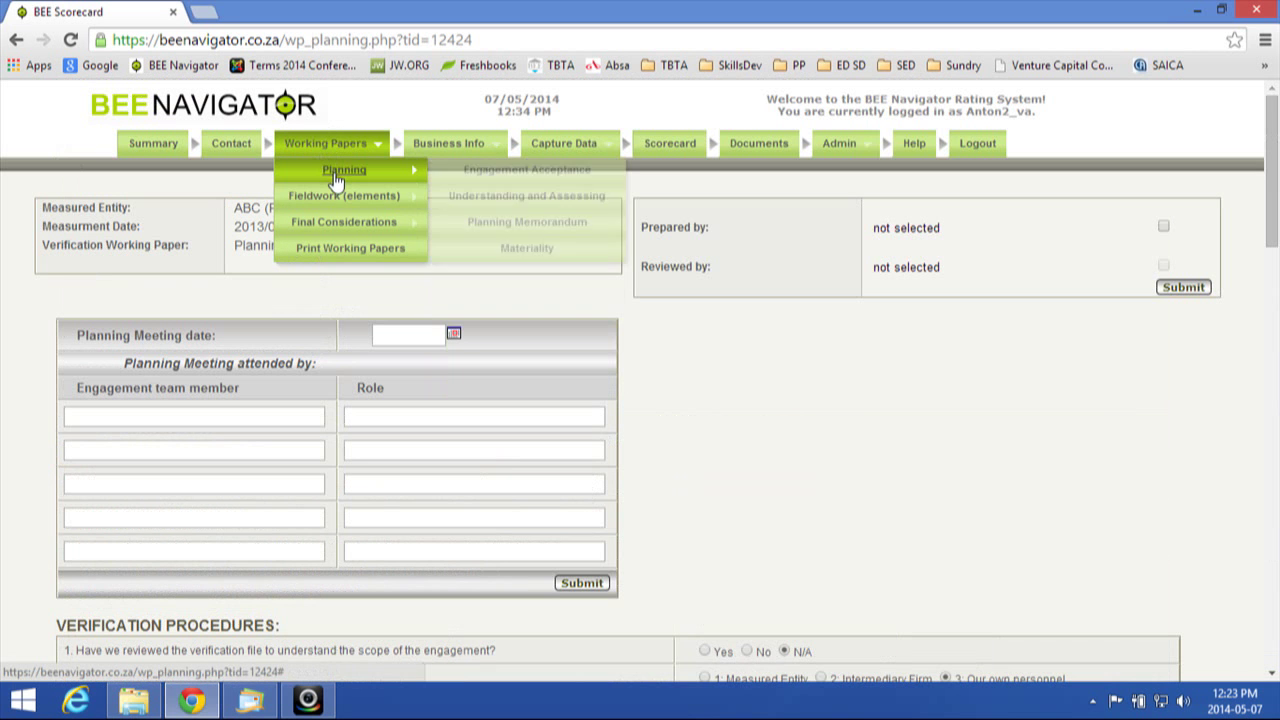
pyautogui.moveTo(322, 204)
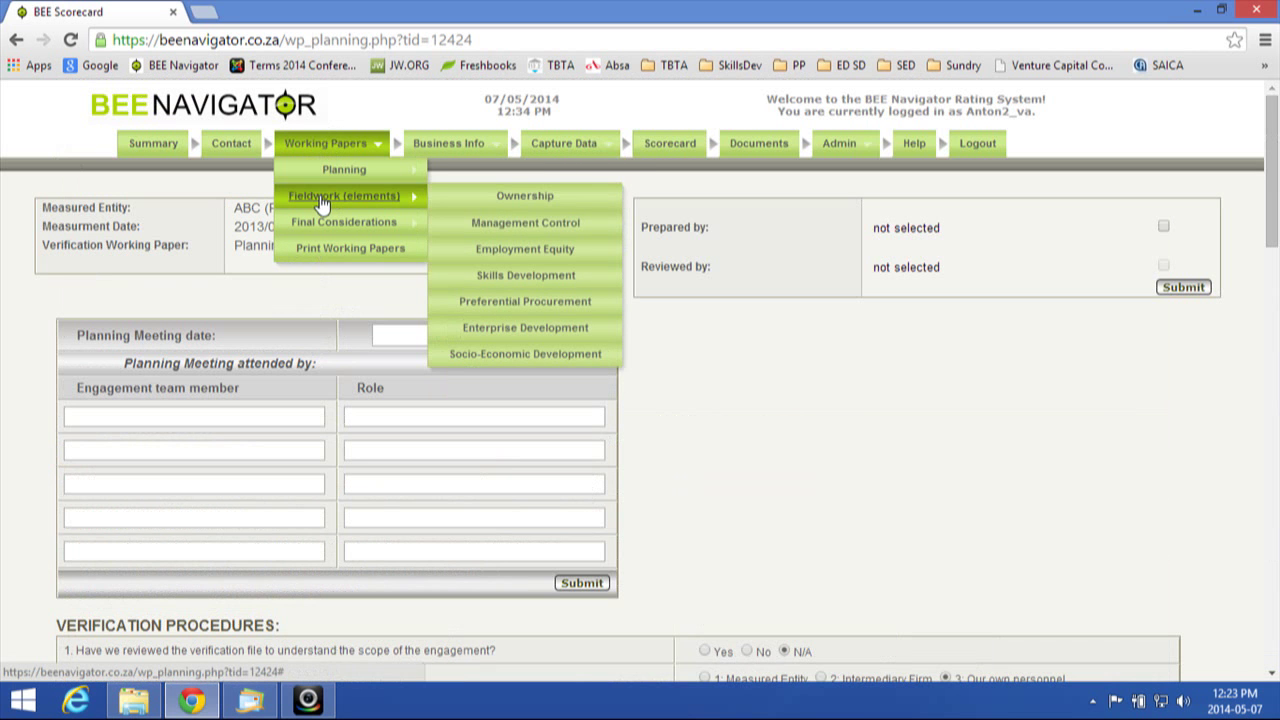
pyautogui.click(508, 304)
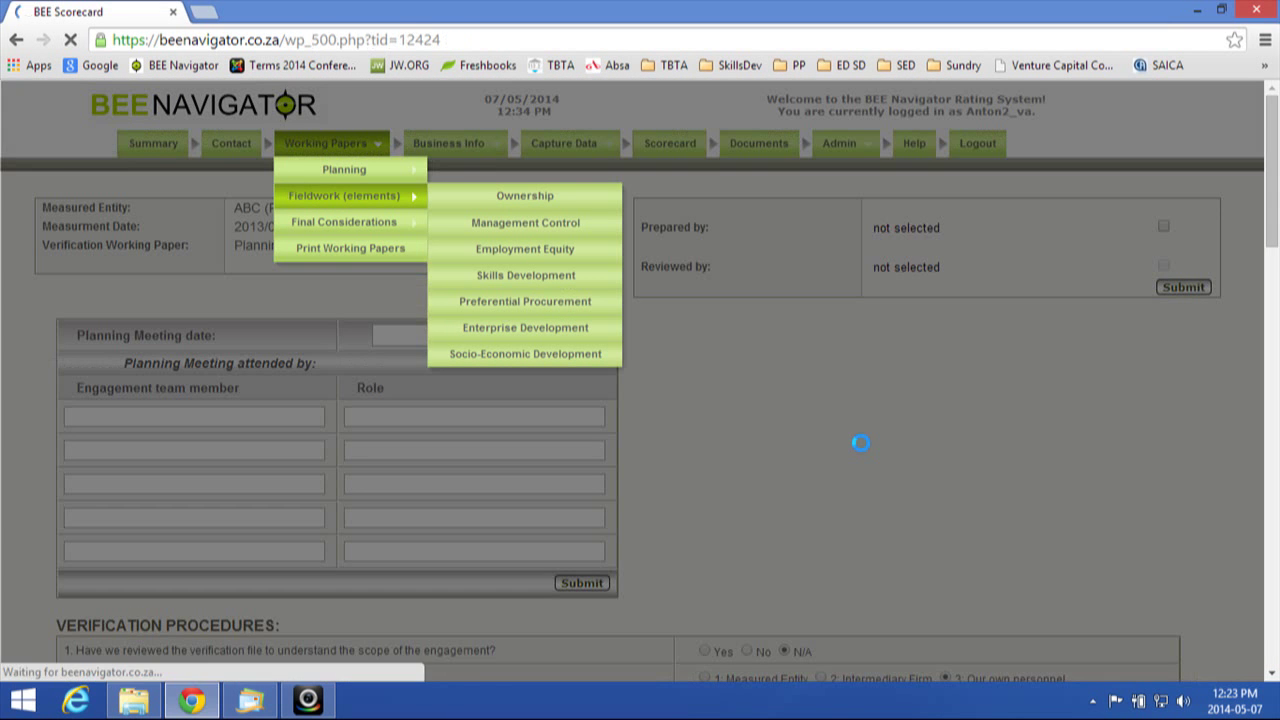
pyautogui.scroll(-1, 320, 487)
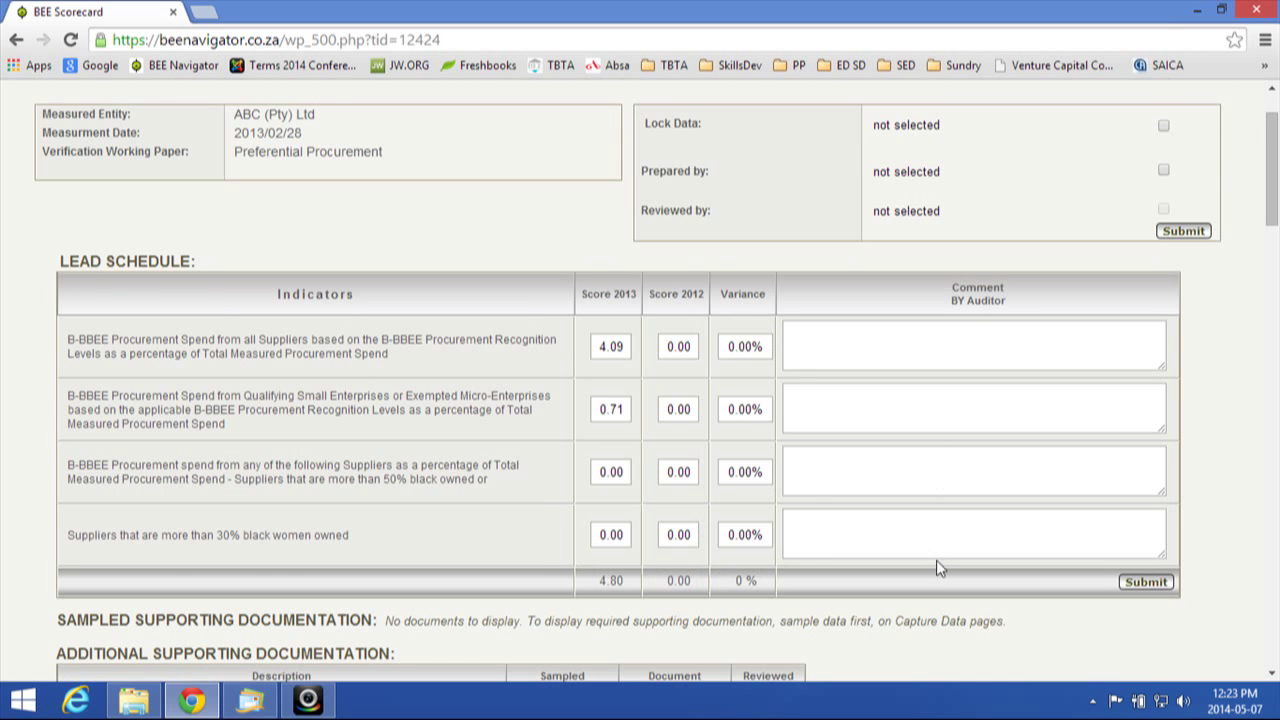
pyautogui.scroll(-4, 936, 563)
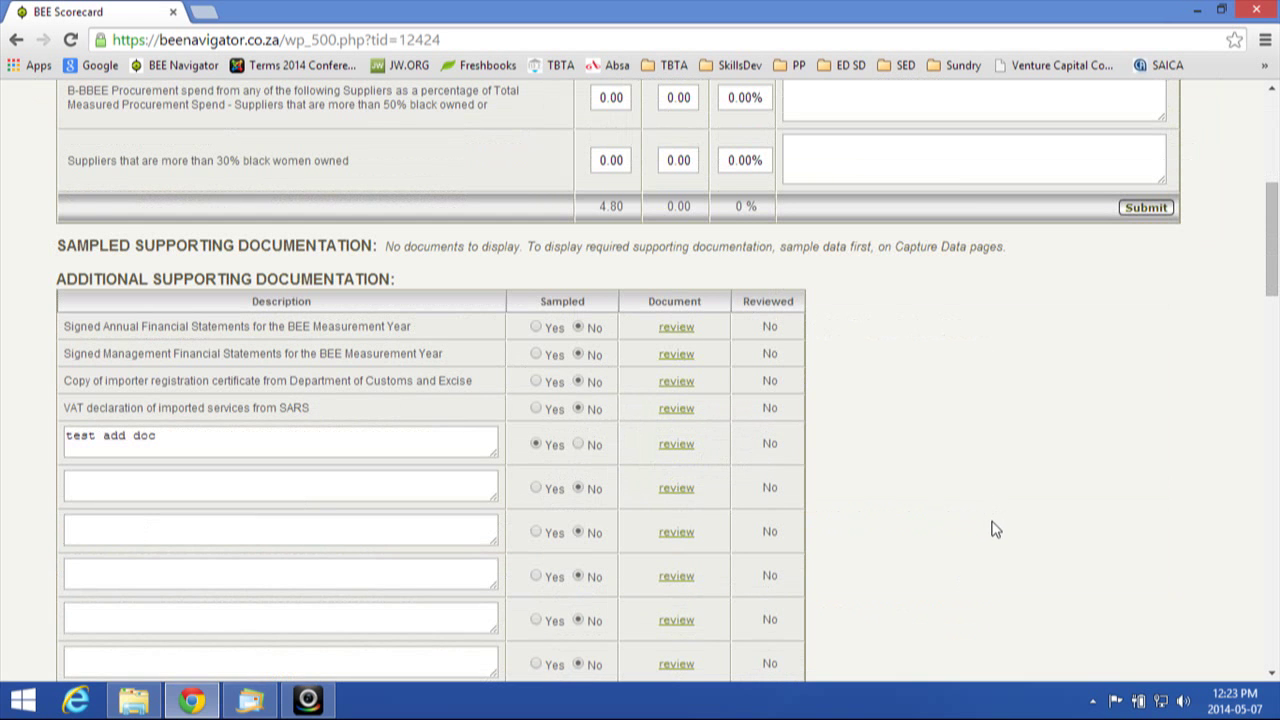
pyautogui.scroll(5, 995, 530)
# Step: Open the Skills Development fieldwork working paper to view its lead schedule and lock, preparation and review sign-offs
pyautogui.moveTo(297, 148)
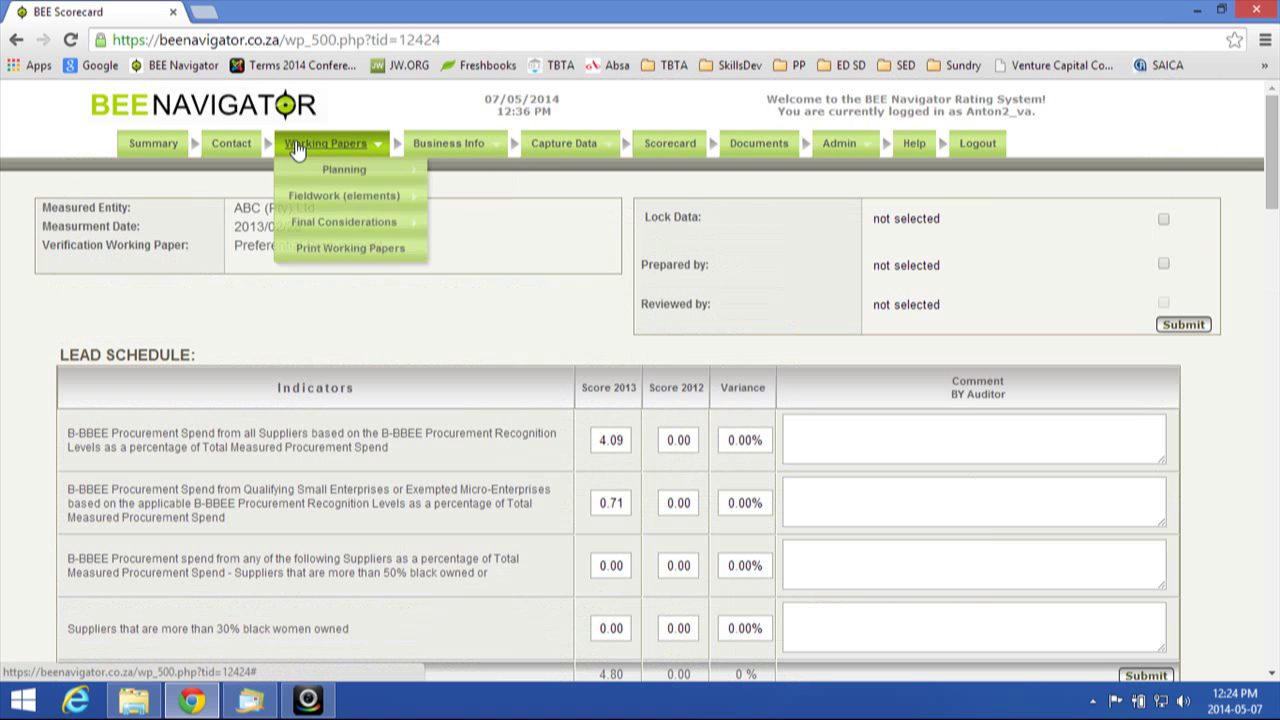
pyautogui.moveTo(380, 196)
pyautogui.click(493, 279)
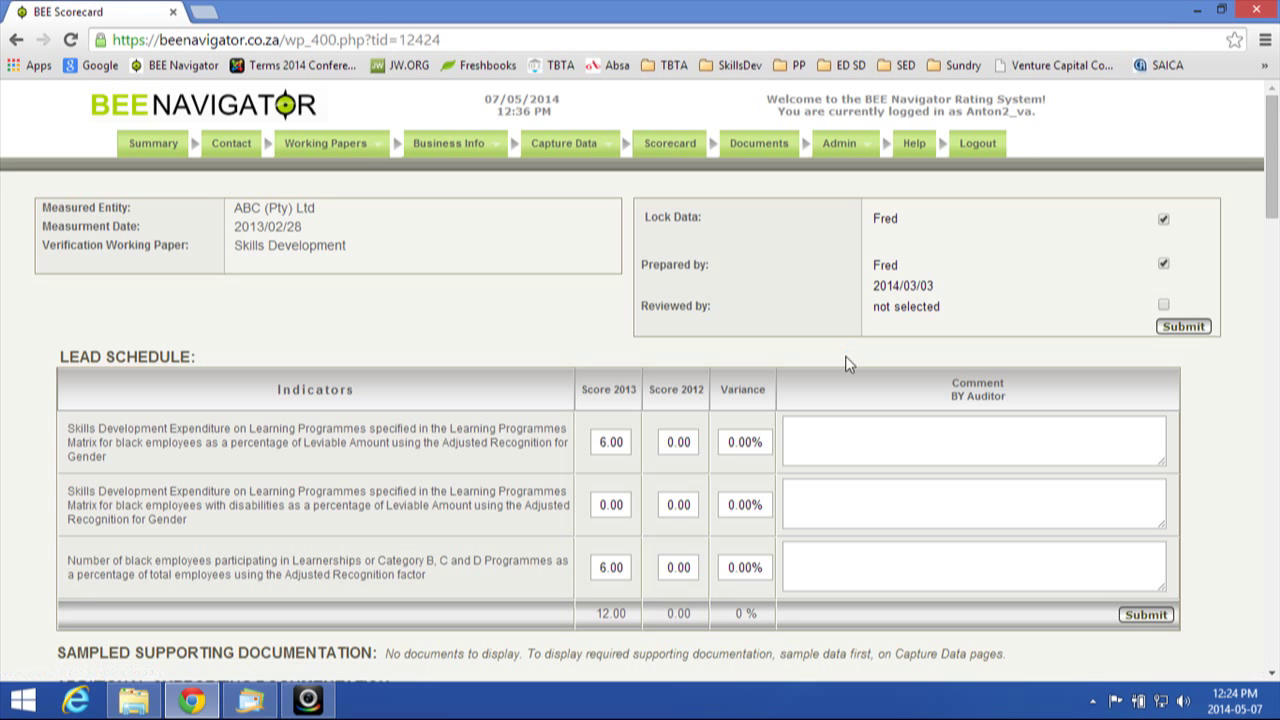
# Step: Open the Employment Equity fieldwork working paper and review its lead schedule, sampled supporting documentation and additional supporting documentation
pyautogui.moveTo(340, 143)
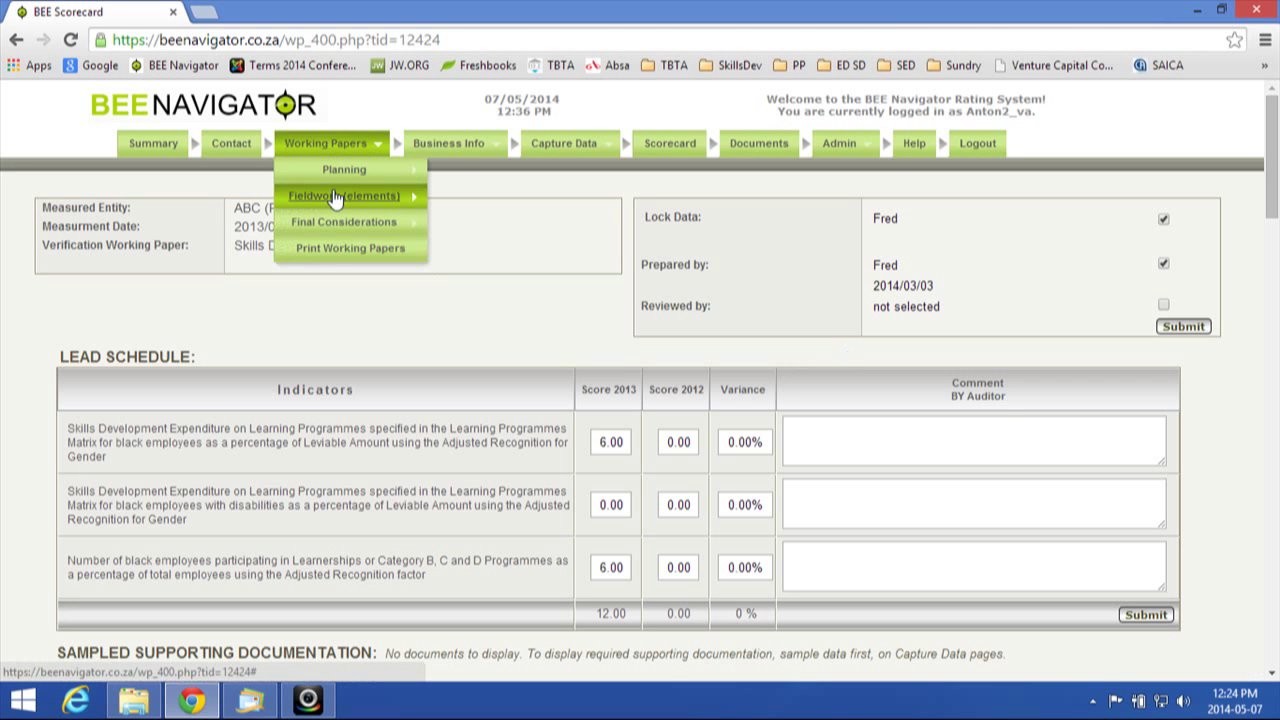
pyautogui.moveTo(340, 196)
pyautogui.click(505, 251)
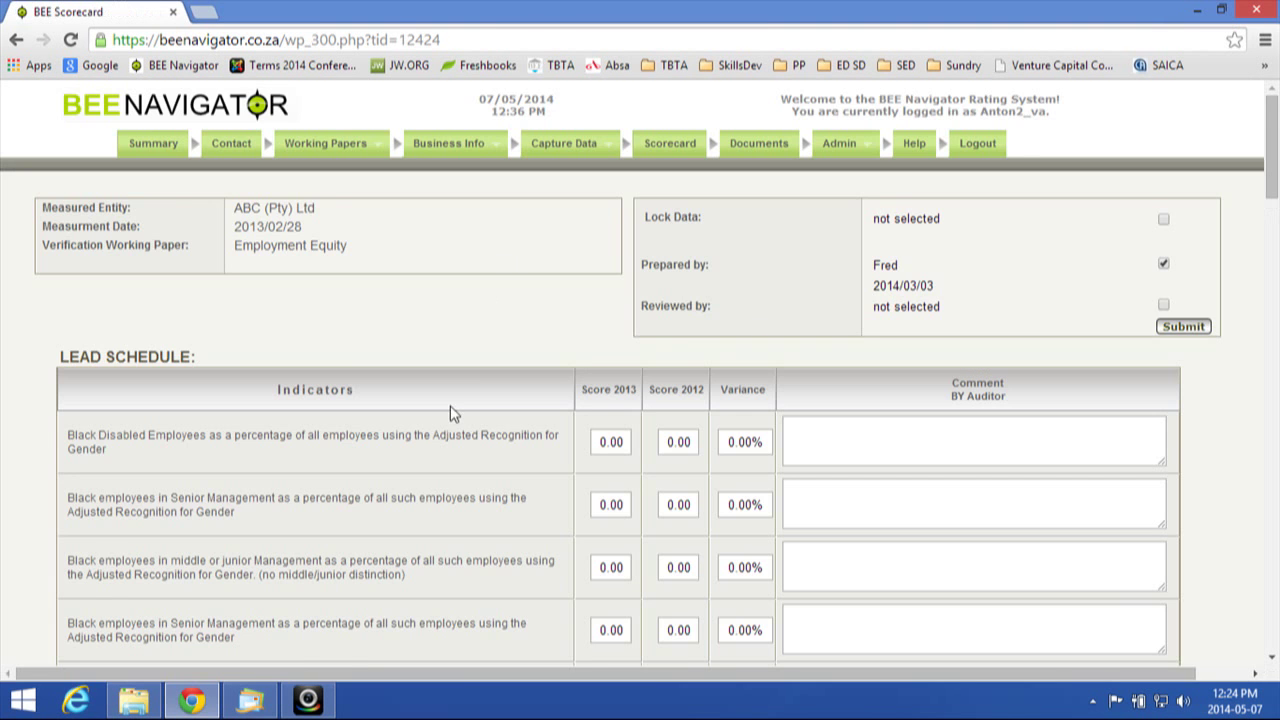
pyautogui.scroll(-5, 450, 405)
pyautogui.scroll(1, 330, 321)
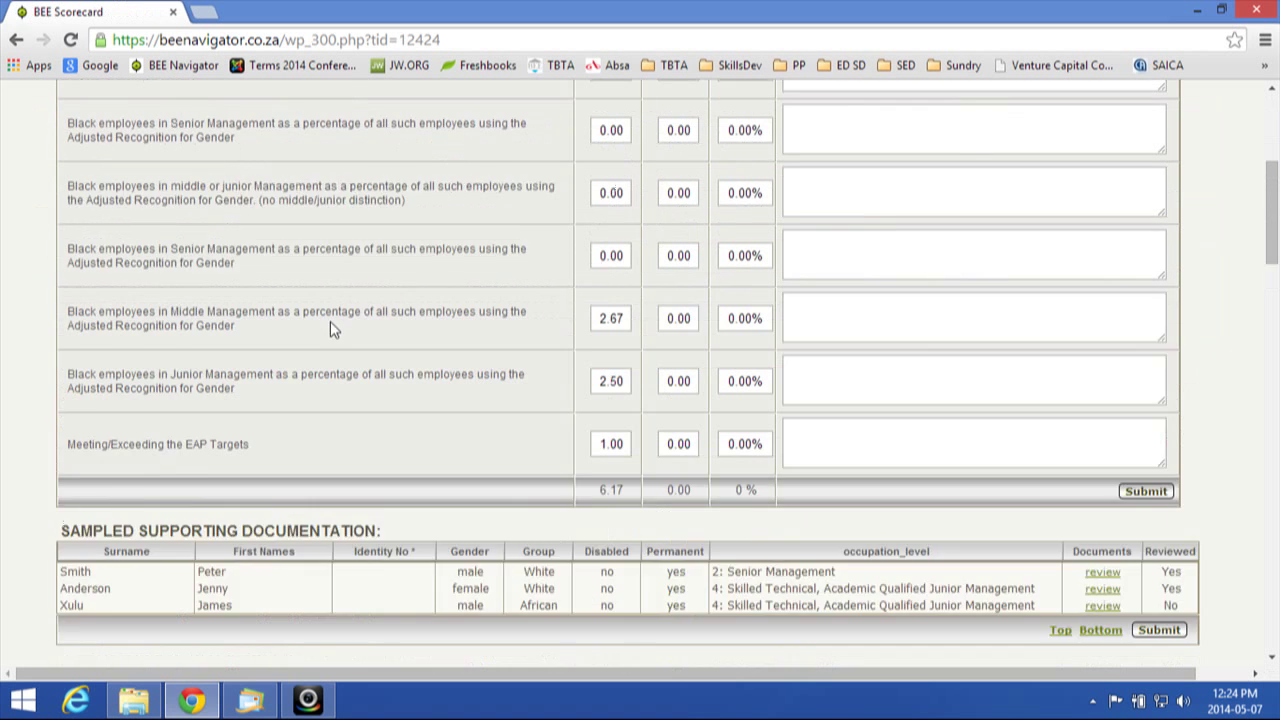
pyautogui.scroll(7, 330, 321)
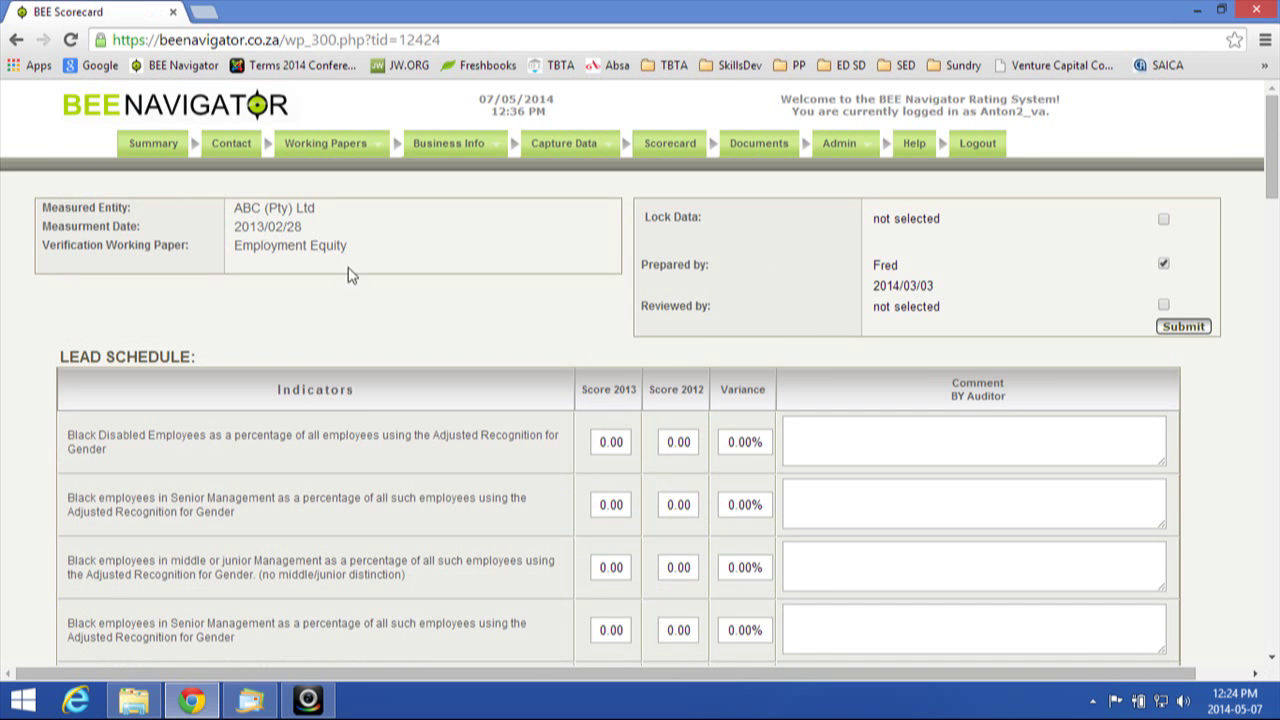
pyautogui.scroll(-3, 481, 294)
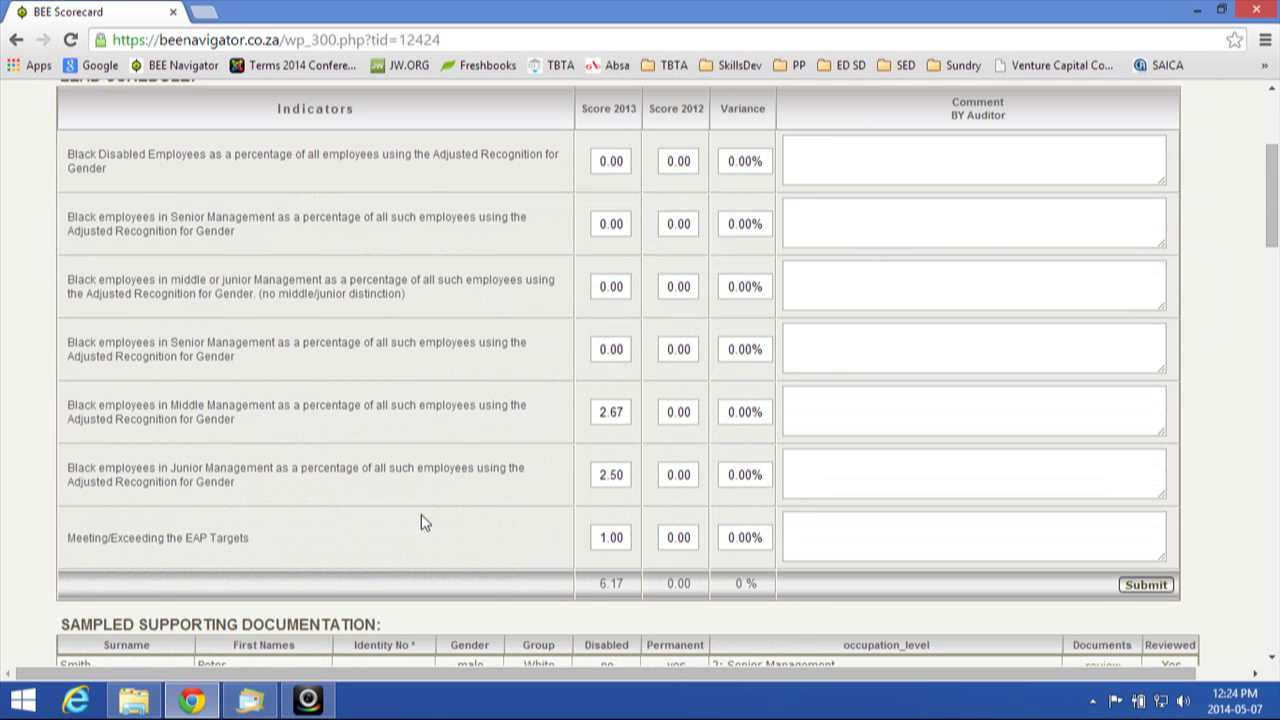
pyautogui.scroll(-2, 422, 512)
pyautogui.scroll(-2, 422, 512)
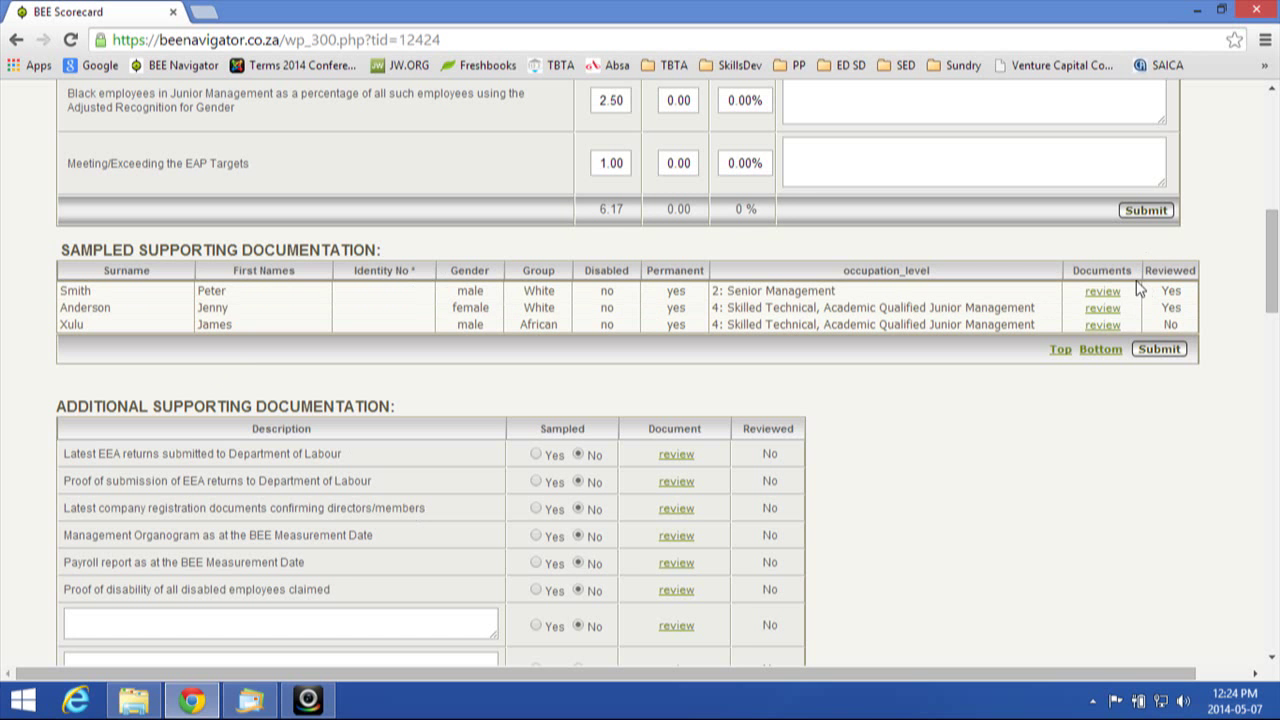
pyautogui.moveTo(1275, 260); pyautogui.dragTo(1274, 146)
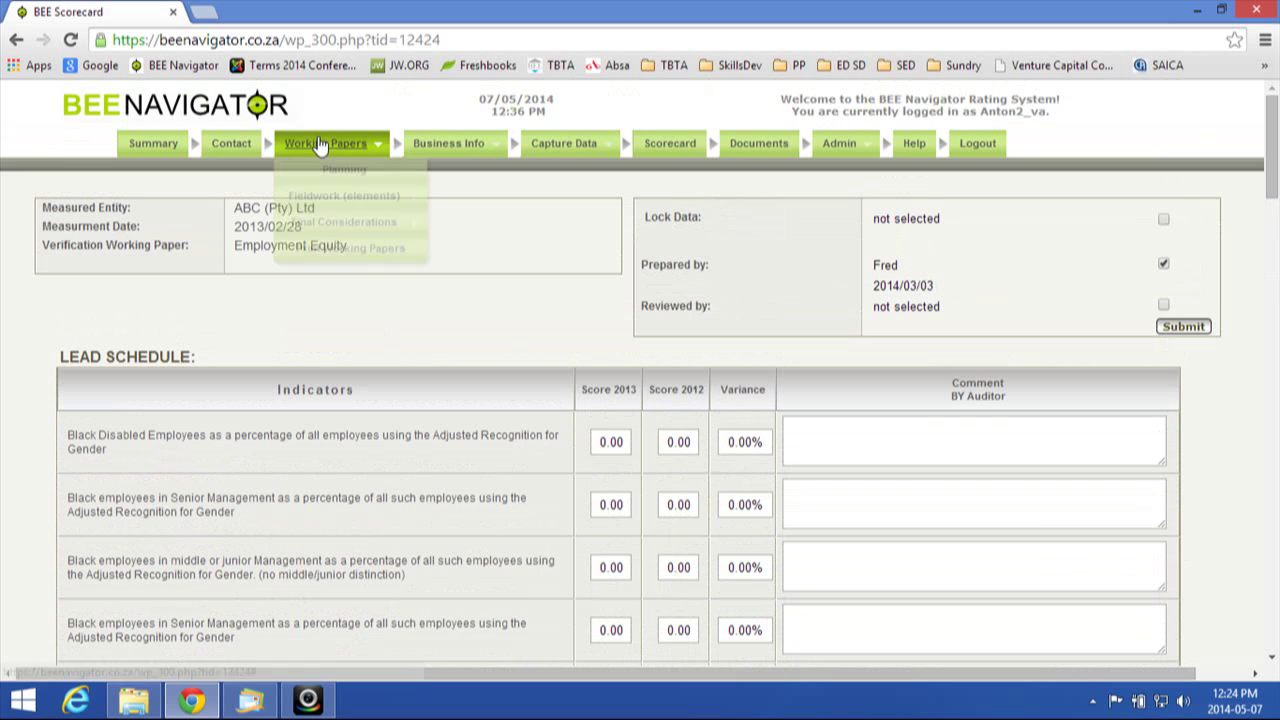
# Step: Open the Employment Equity data capture page and review the employee list with its sample selections
pyautogui.moveTo(565, 160)
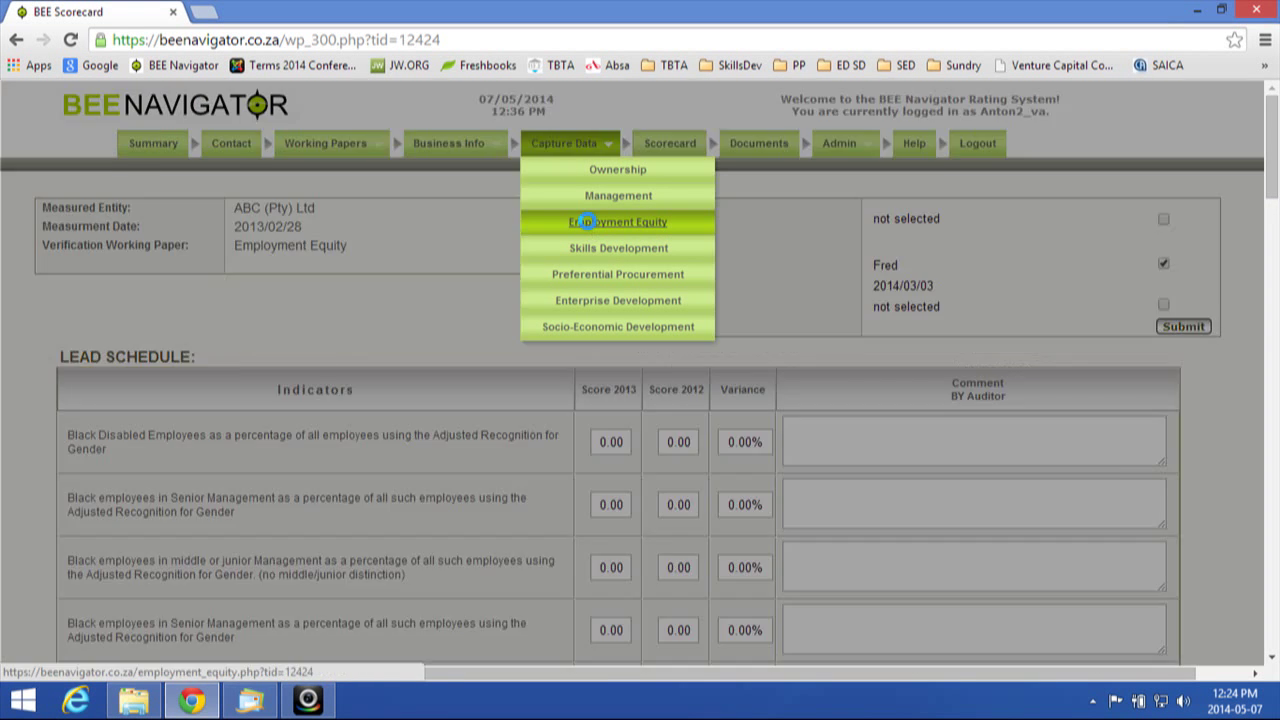
pyautogui.click(590, 228)
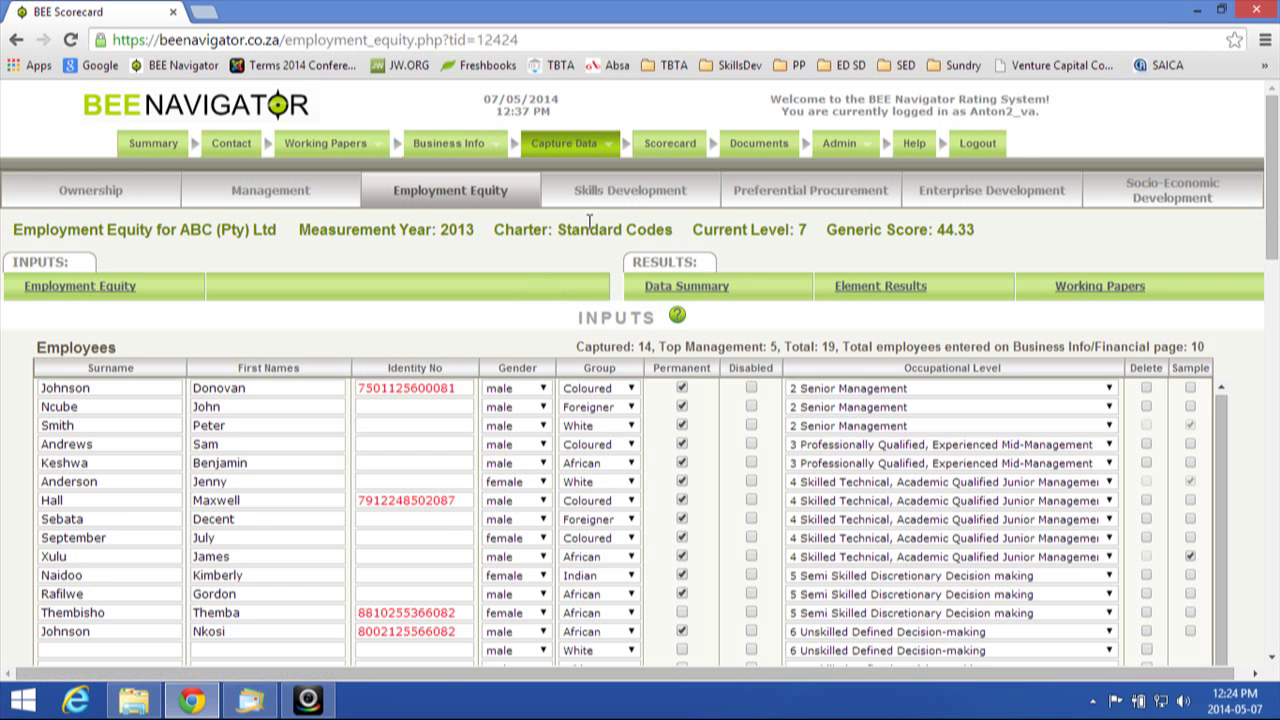
pyautogui.scroll(-1, 803, 545)
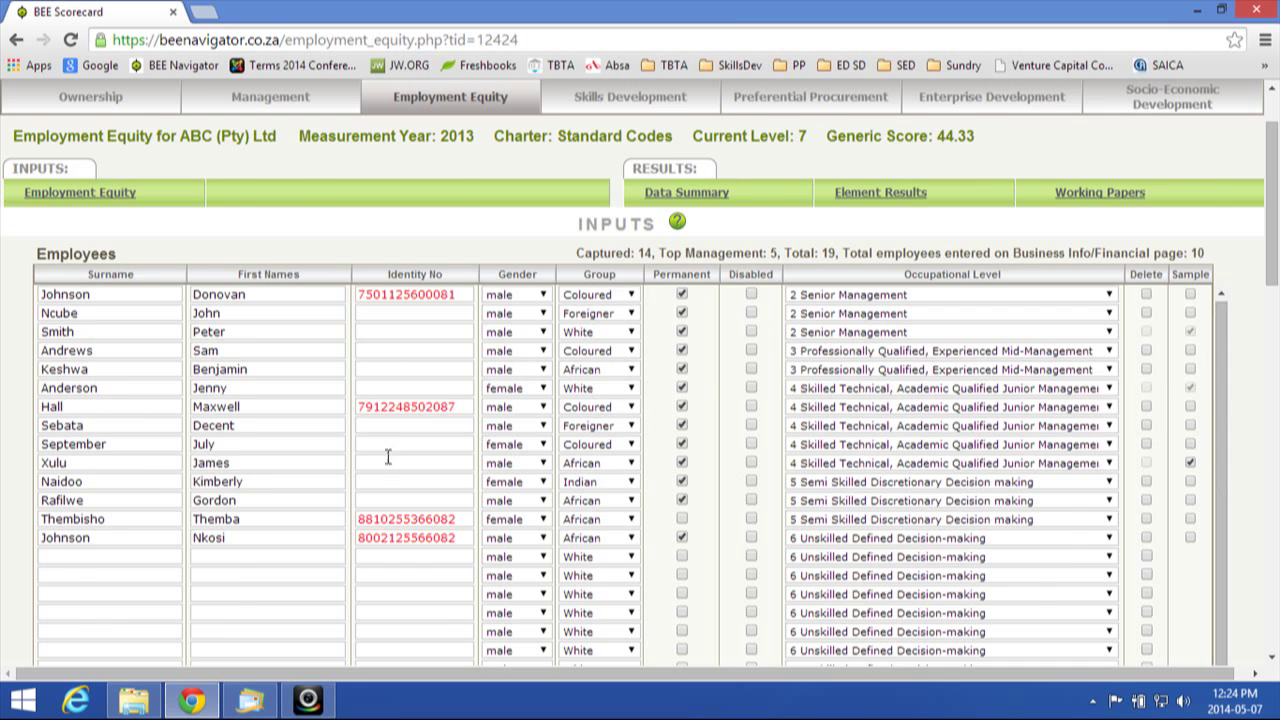
pyautogui.scroll(1, 386, 454)
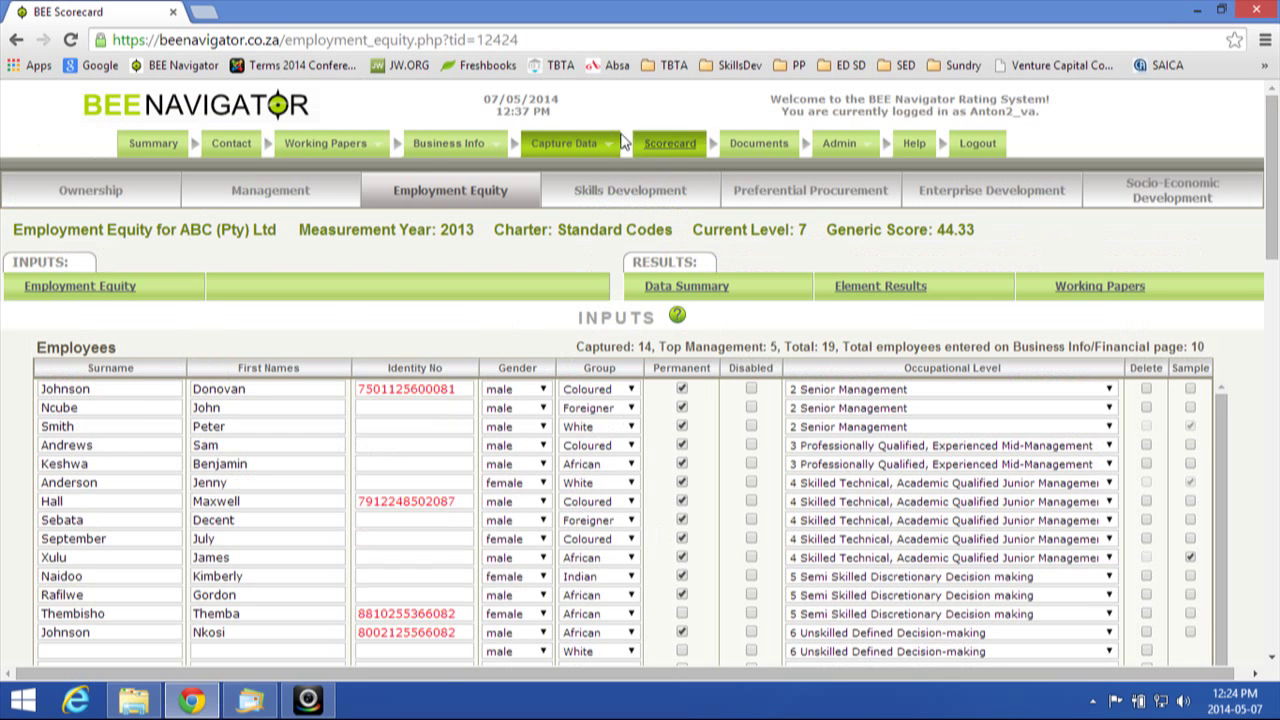
# Step: Return to the Employment Equity fieldwork working paper and locate its sampled supporting documentation
pyautogui.moveTo(318, 160)
pyautogui.moveTo(345, 196)
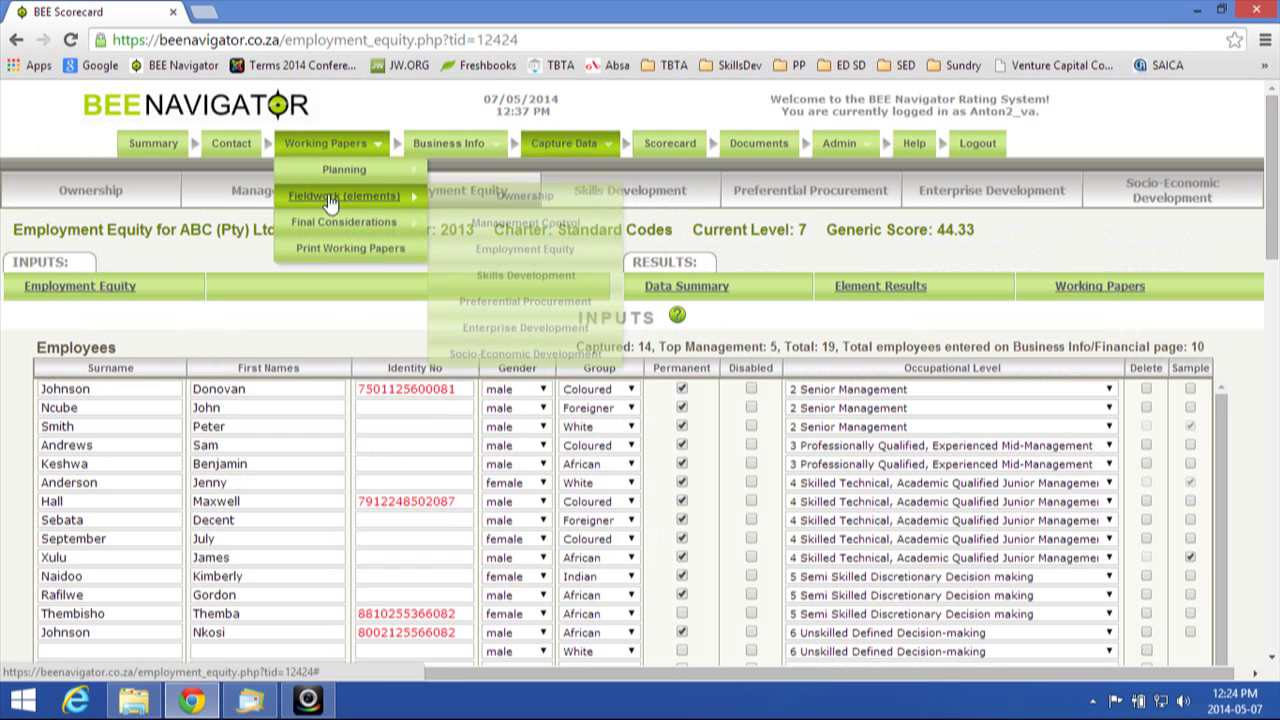
pyautogui.click(497, 249)
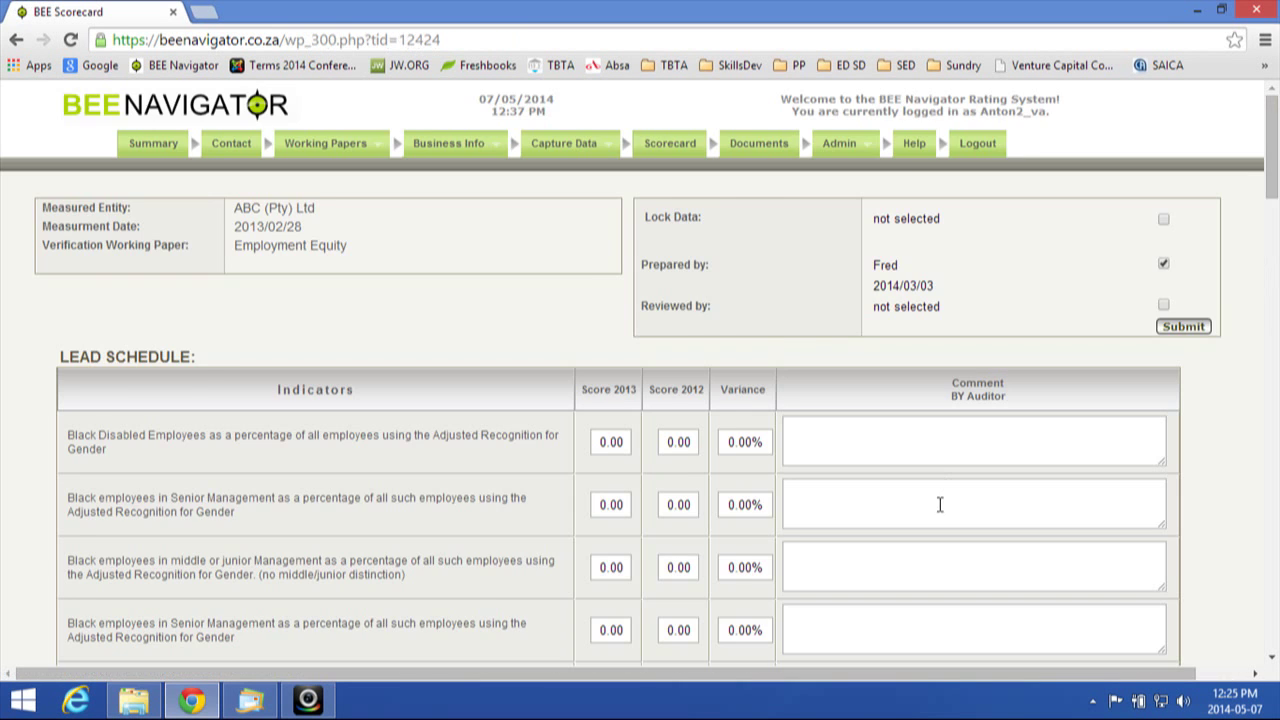
pyautogui.scroll(-8, 940, 504)
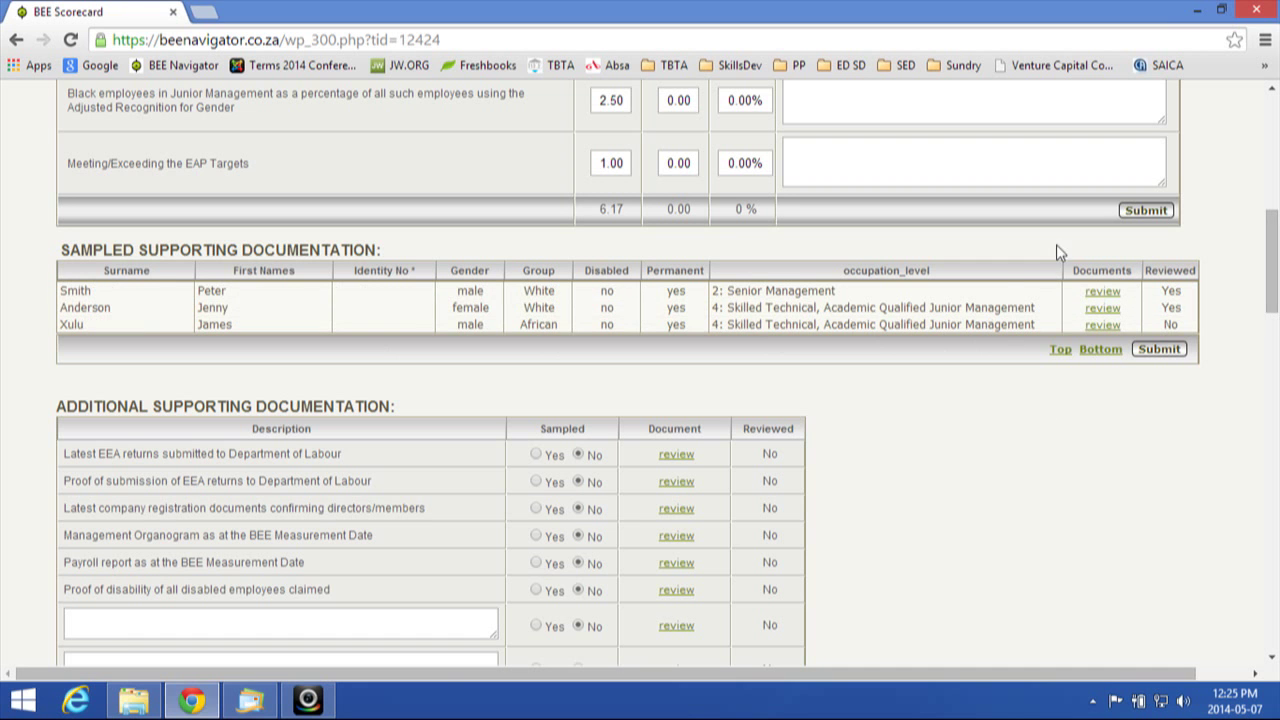
# Step: Review the required documents of the sampled senior management employee, including offline preparation and review sign-offs, and close them
pyautogui.click(1100, 293)
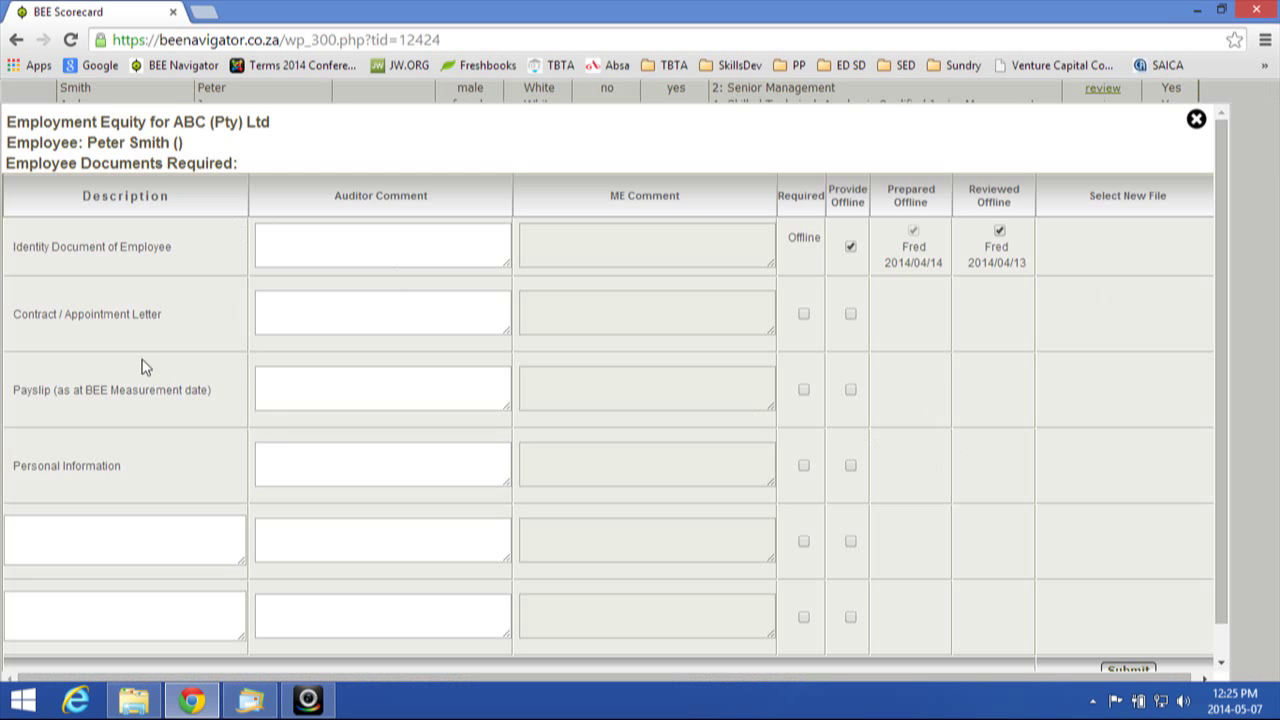
pyautogui.scroll(-1, 604, 524)
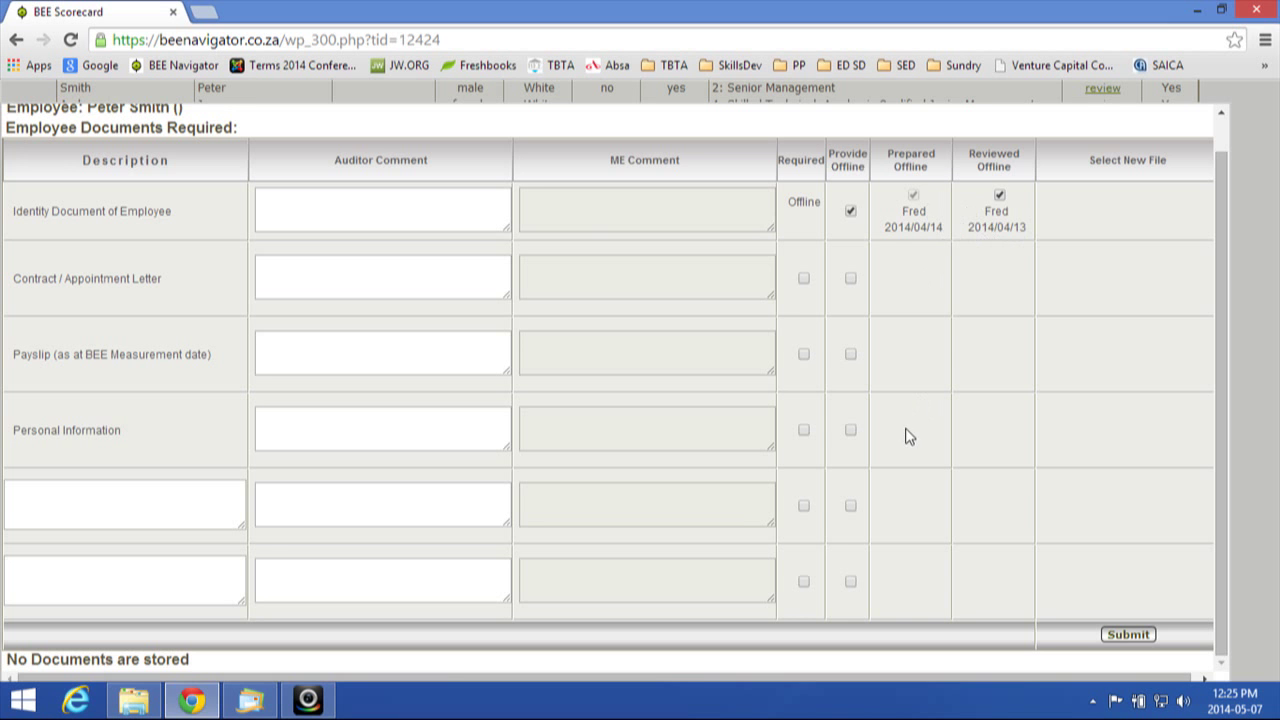
pyautogui.scroll(1, 903, 438)
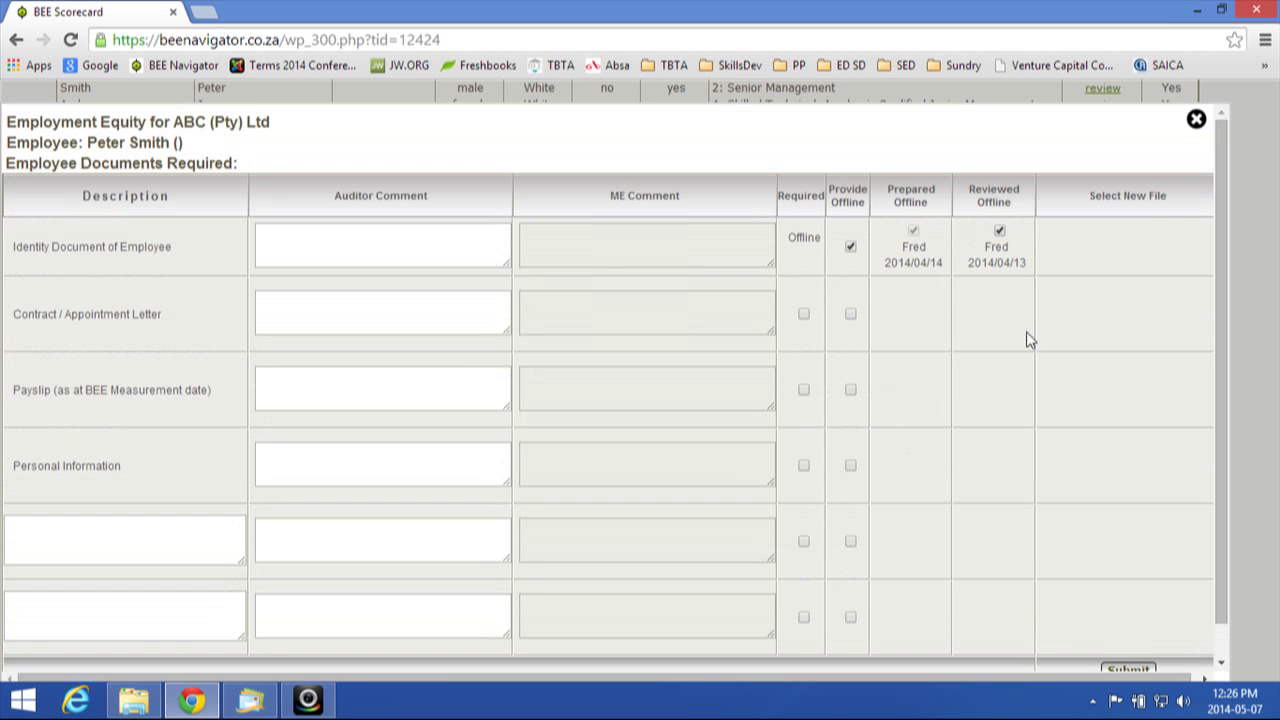
pyautogui.click(1196, 120)
pyautogui.scroll(2, 1097, 290)
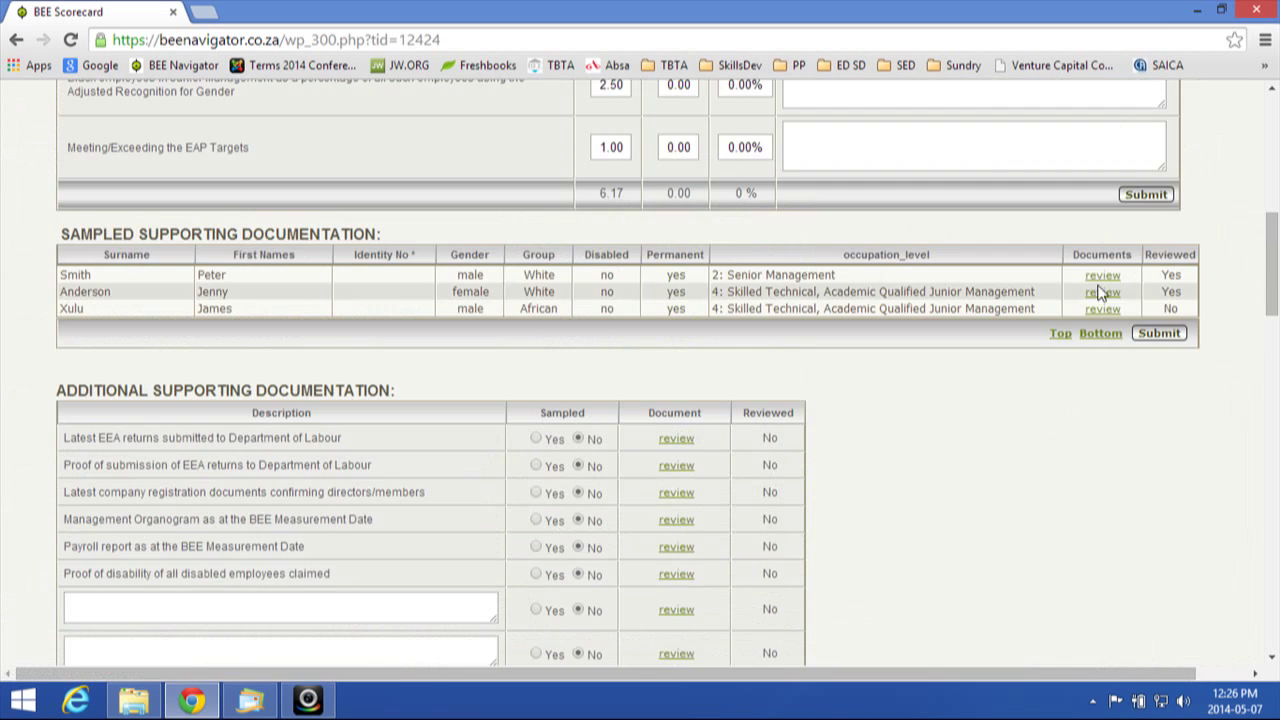
# Step: Open the documents of the second sampled employee and review the required and stored documents
pyautogui.click(1097, 296)
pyautogui.scroll(-3, 1014, 415)
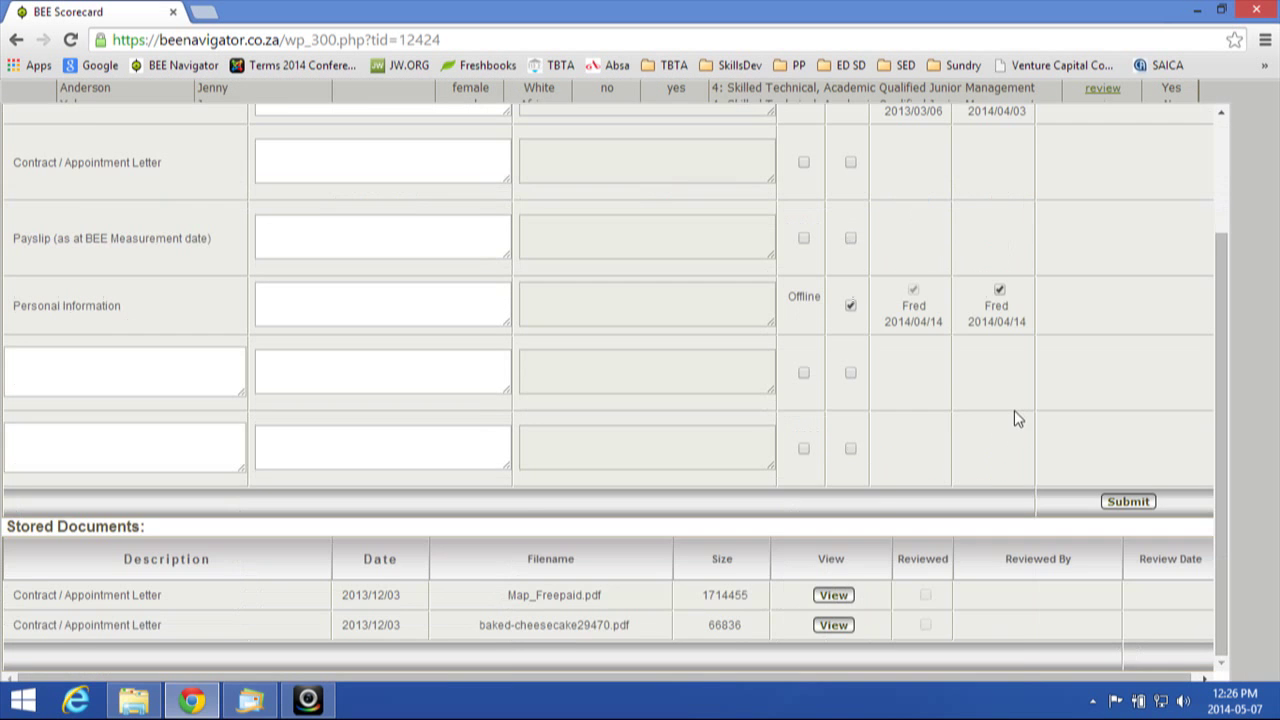
pyautogui.scroll(3, 1014, 412)
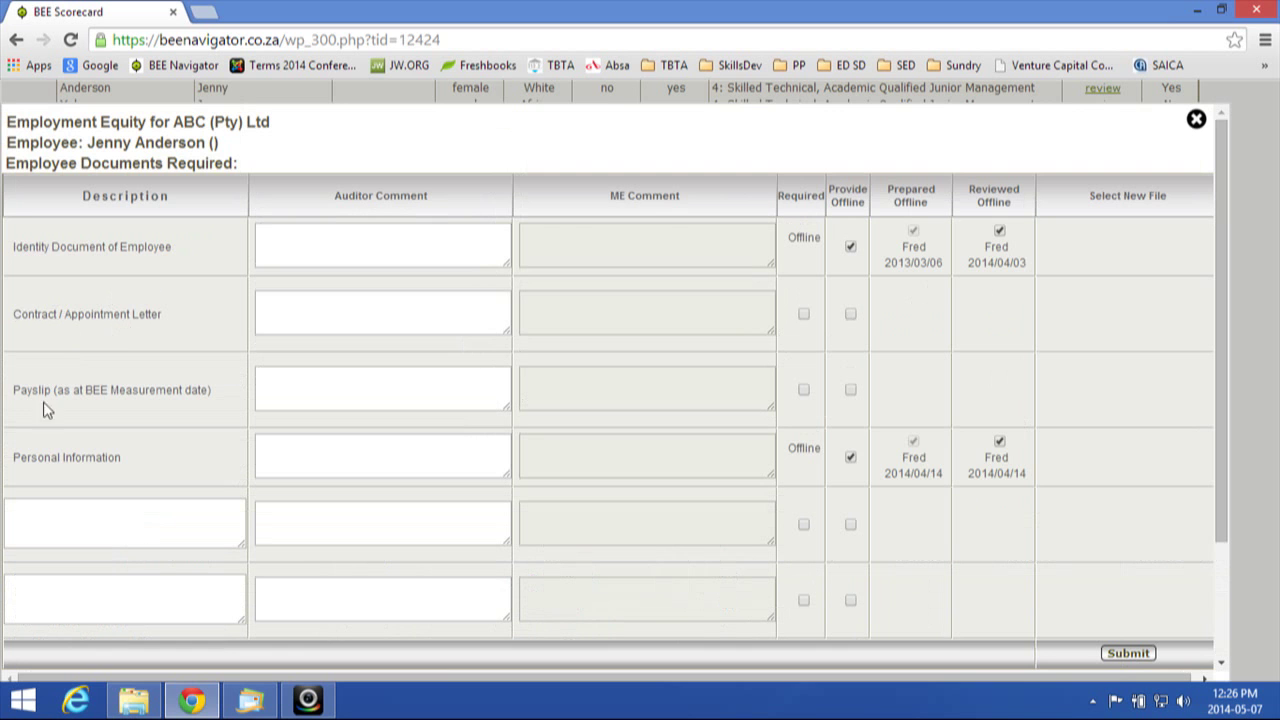
pyautogui.scroll(-3, 668, 458)
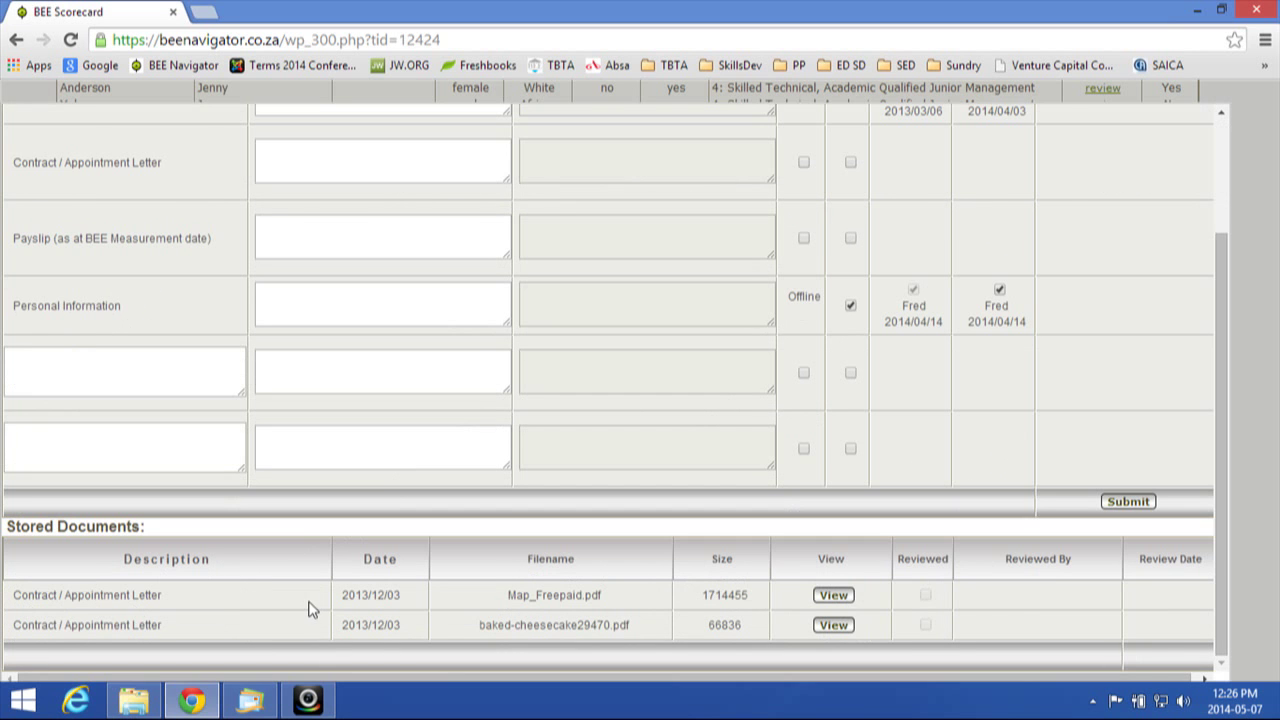
pyautogui.scroll(3, 660, 478)
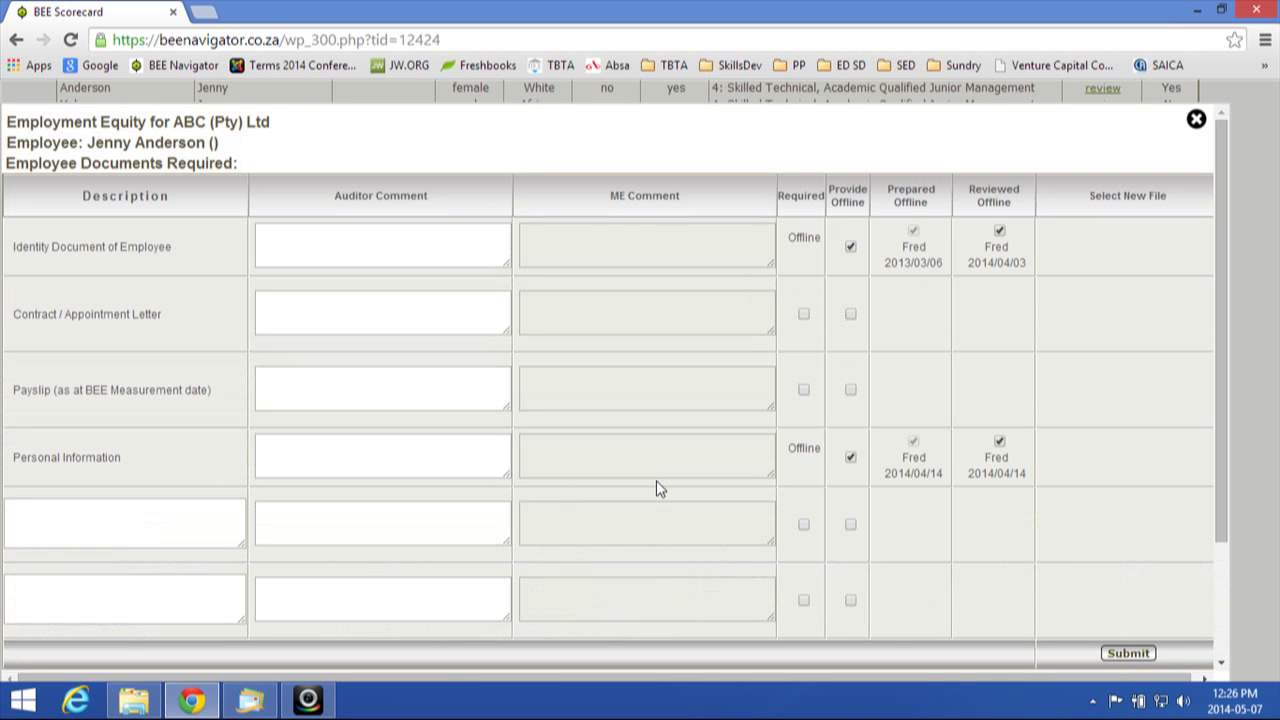
# Step: Toggle offline provision for the Contract / Appointment Letter on and off, then open its upload file selection and cancel it
pyautogui.click(850, 315)
pyautogui.click(850, 315)
pyautogui.scroll(-3, 718, 478)
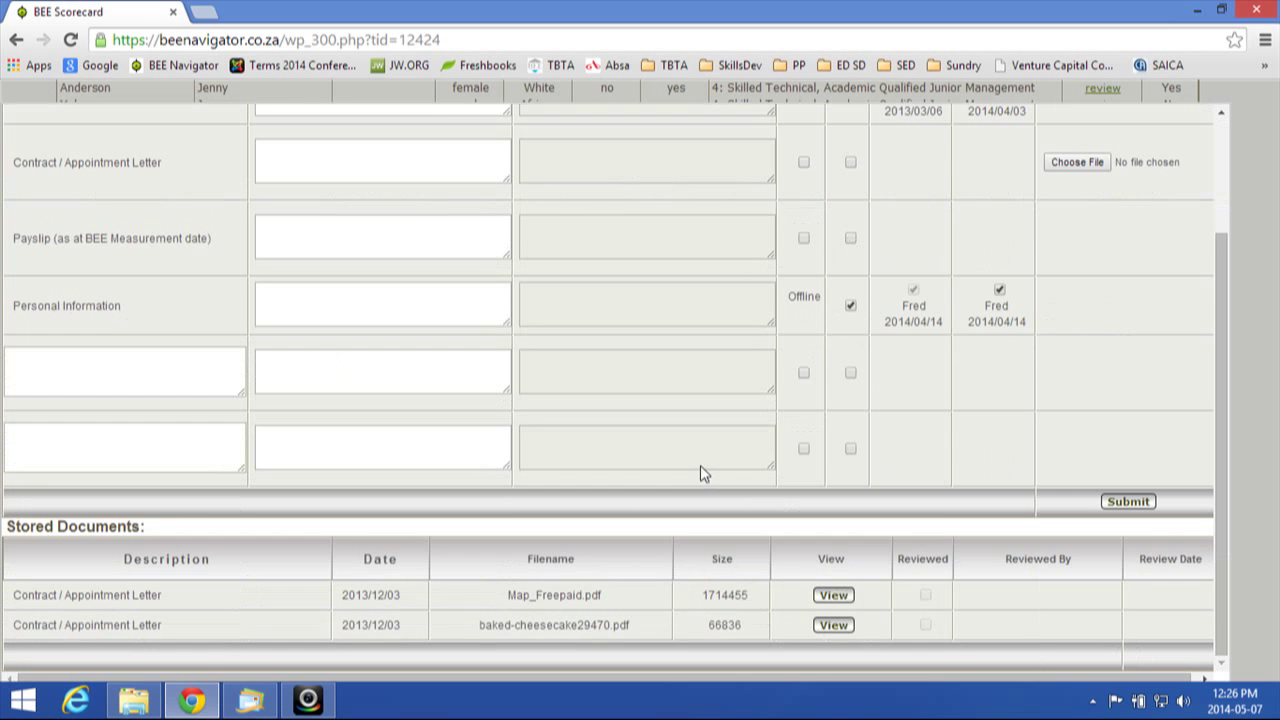
pyautogui.scroll(3, 700, 468)
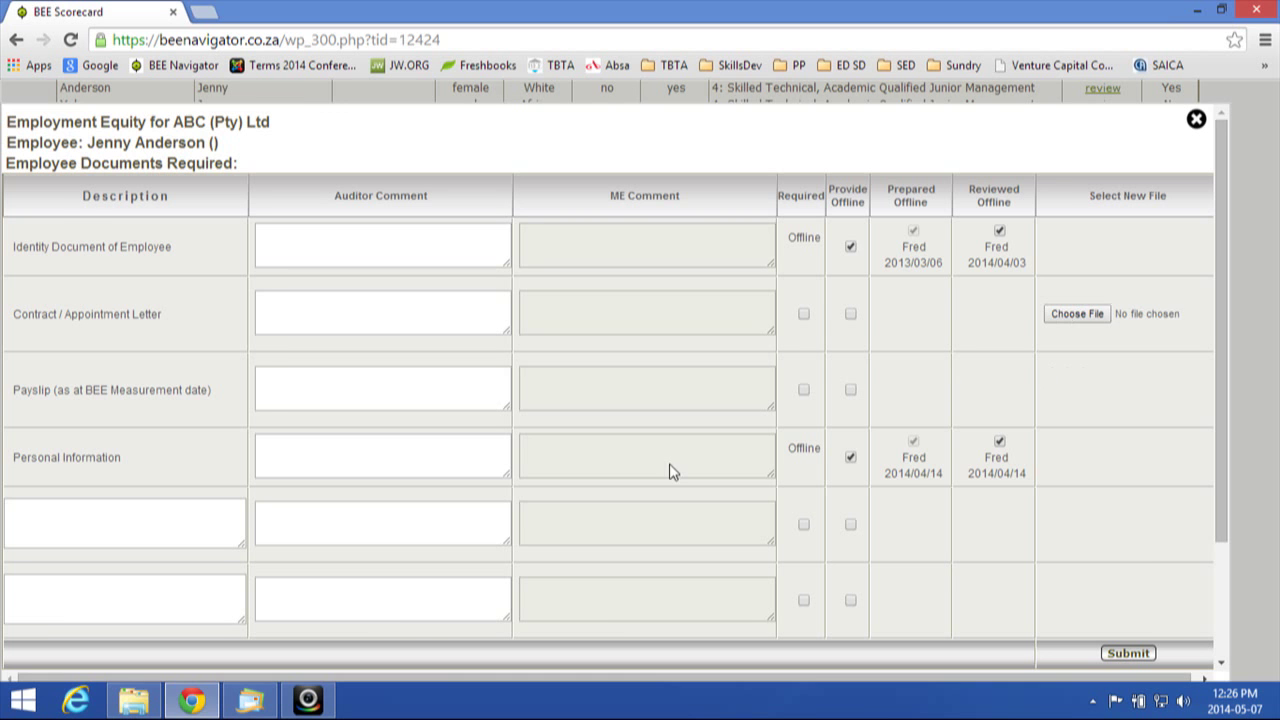
pyautogui.scroll(-3, 673, 465)
pyautogui.click(1076, 166)
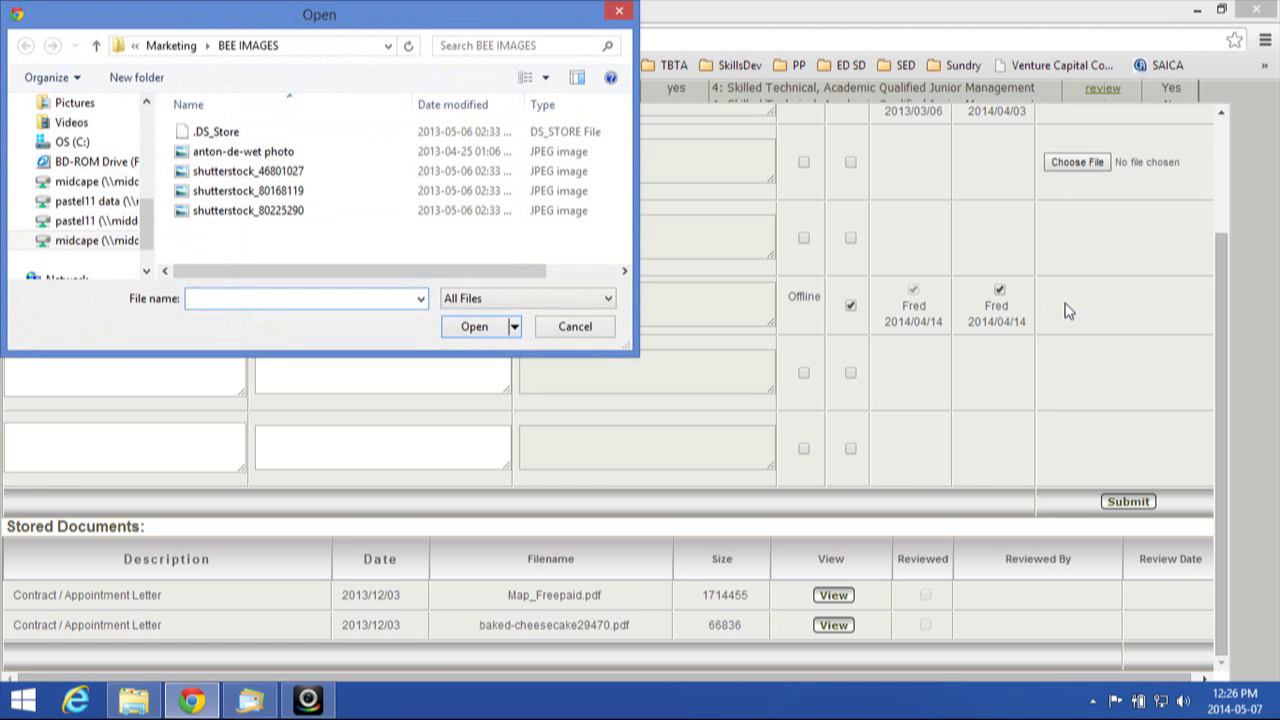
pyautogui.click(575, 326)
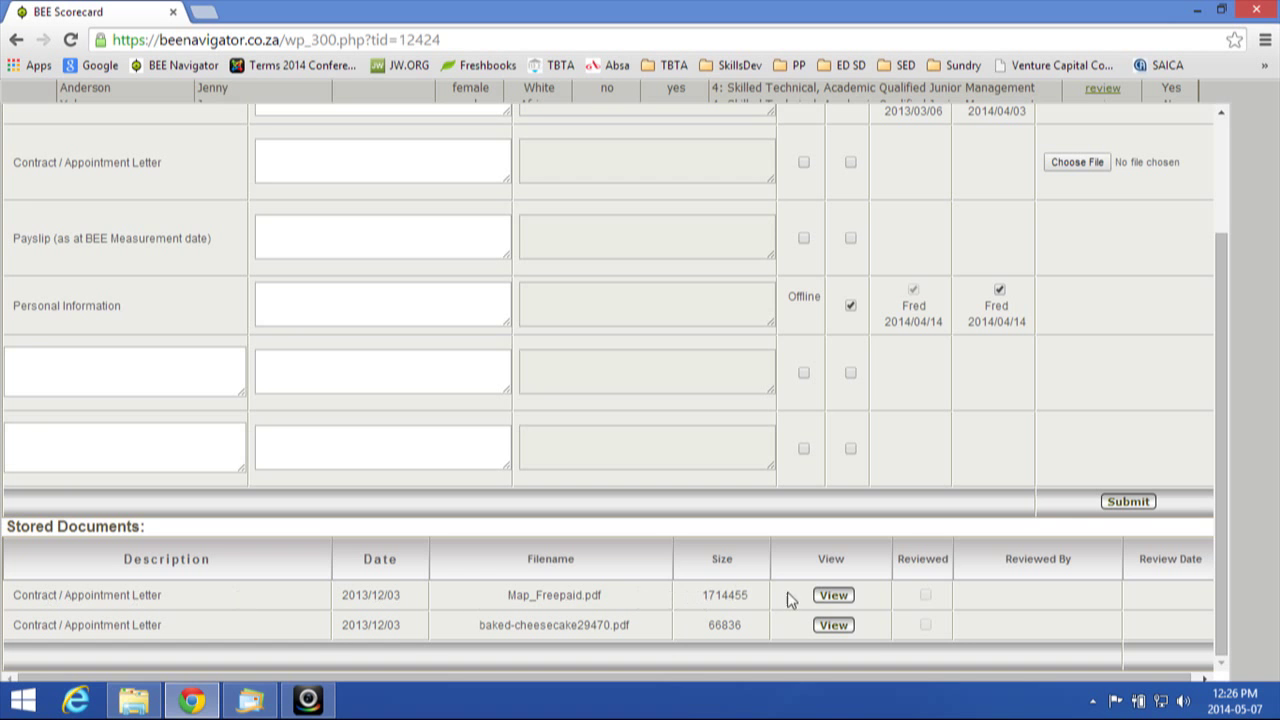
# Step: View the stored Contract / Appointment Letter file Map_Freepaid.pdf, open and dismiss its review date calendar, and close the document
pyautogui.click(834, 595)
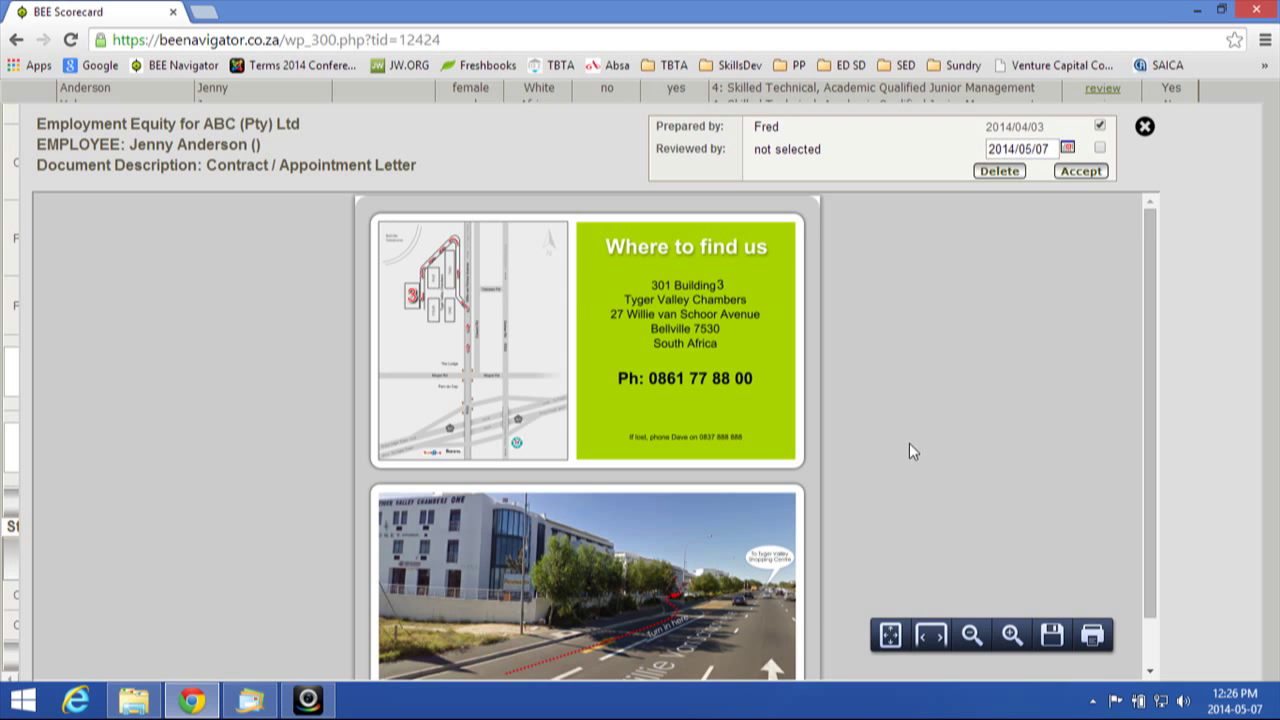
pyautogui.scroll(-1, 910, 447)
pyautogui.scroll(1, 912, 446)
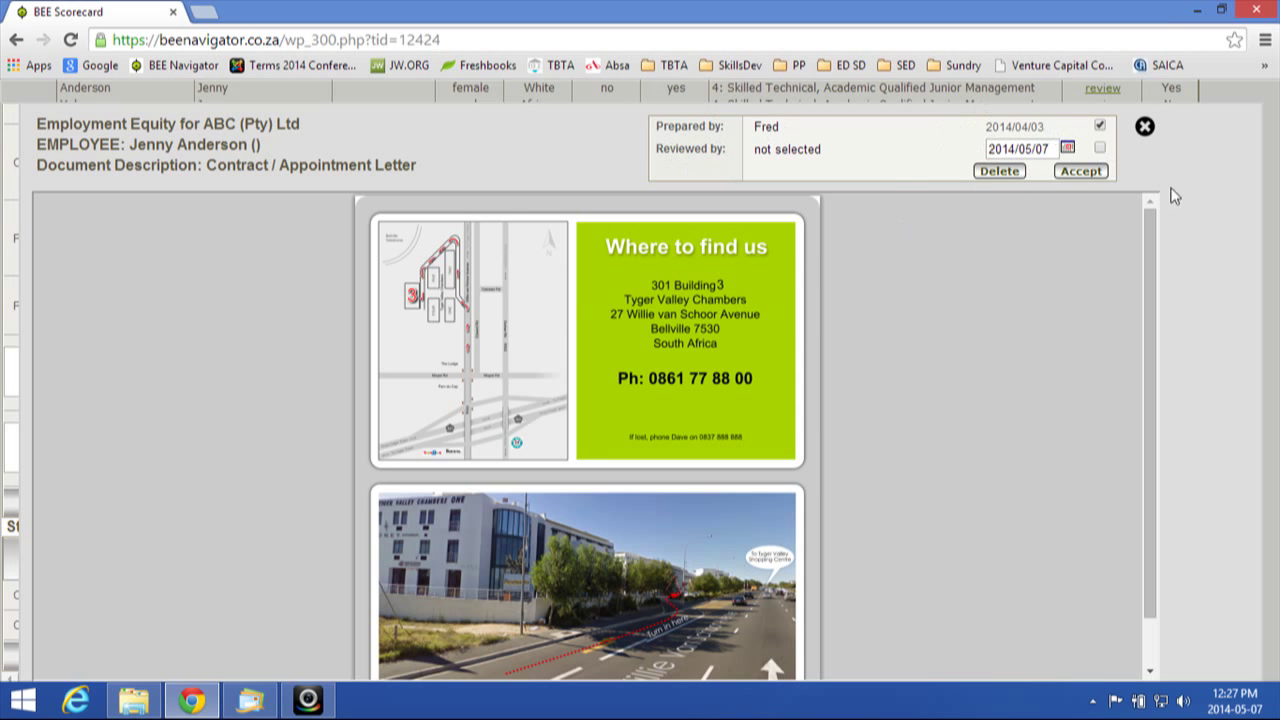
pyautogui.click(1068, 148)
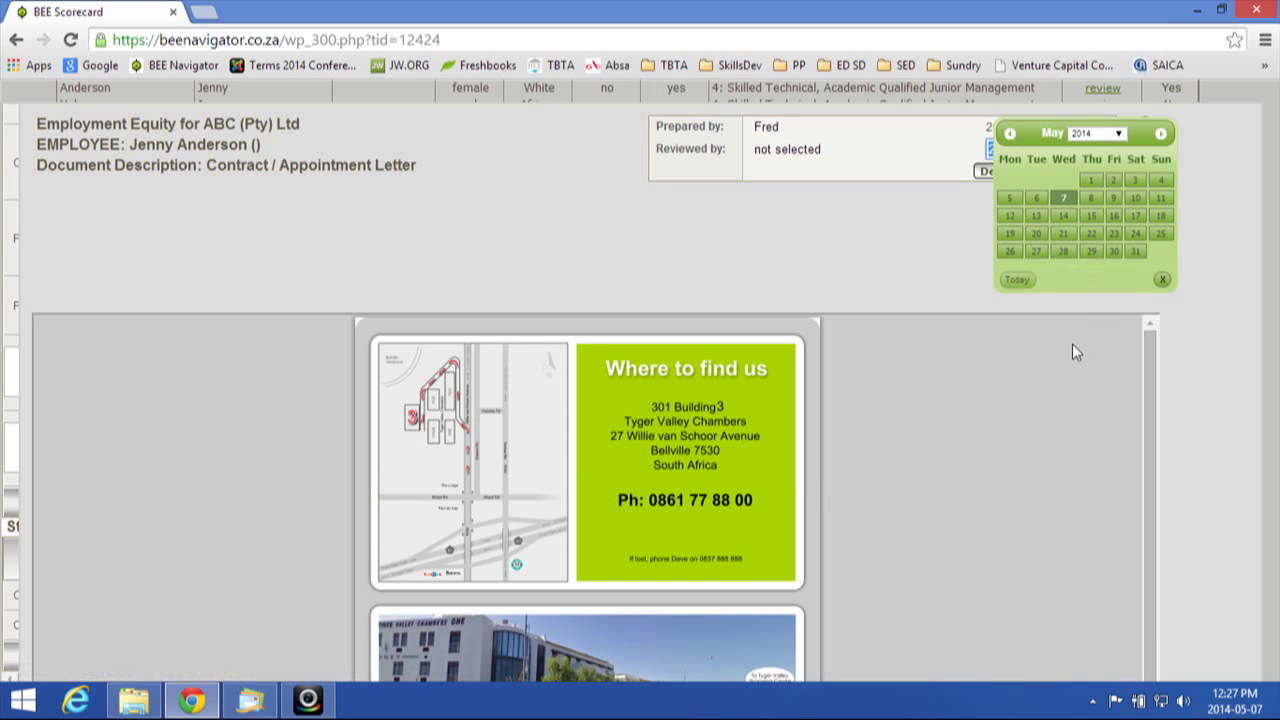
pyautogui.click(1162, 281)
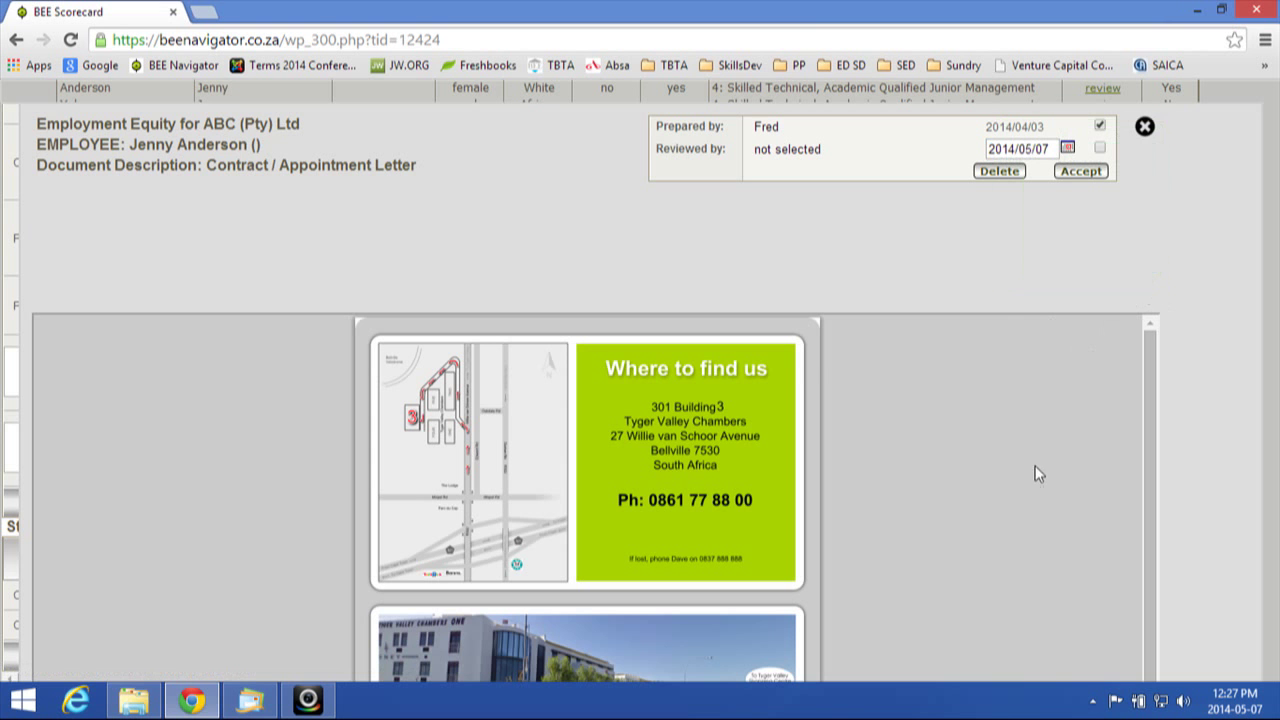
pyautogui.click(1145, 128)
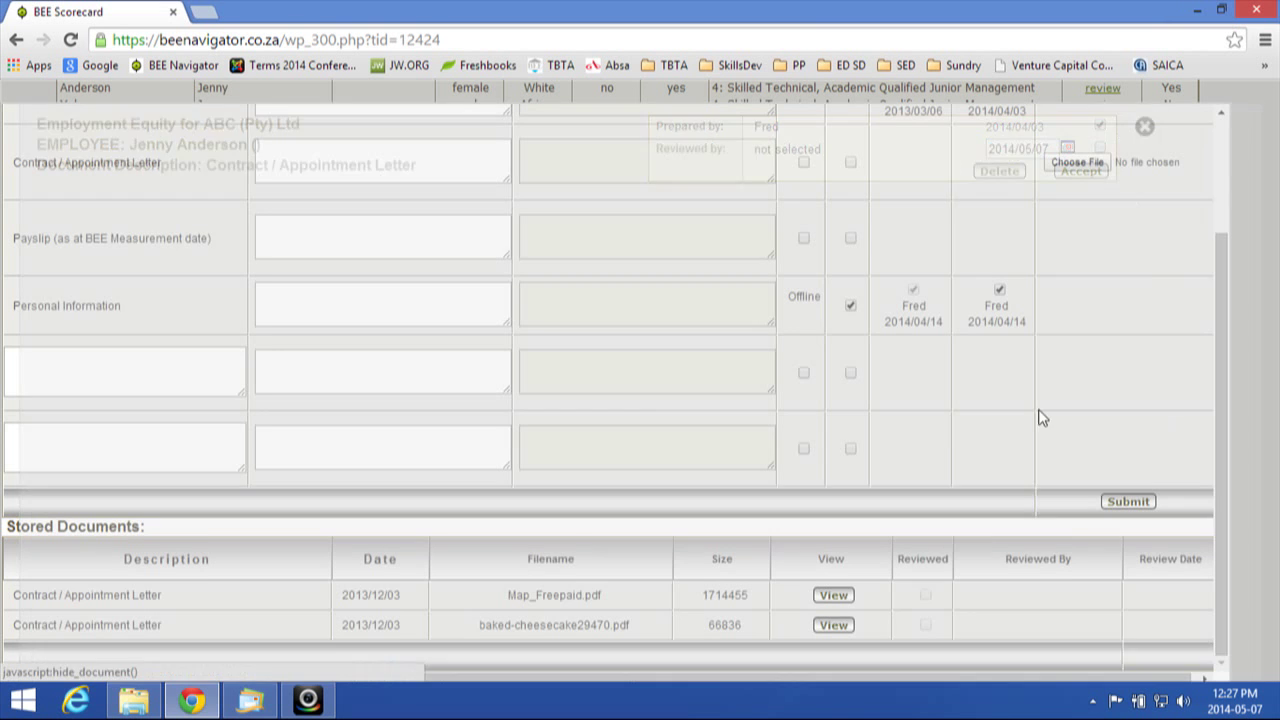
# Step: Close the employee's required documents and examine the sampled and additional supporting documentation of the Employment Equity working paper
pyautogui.scroll(3, 992, 463)
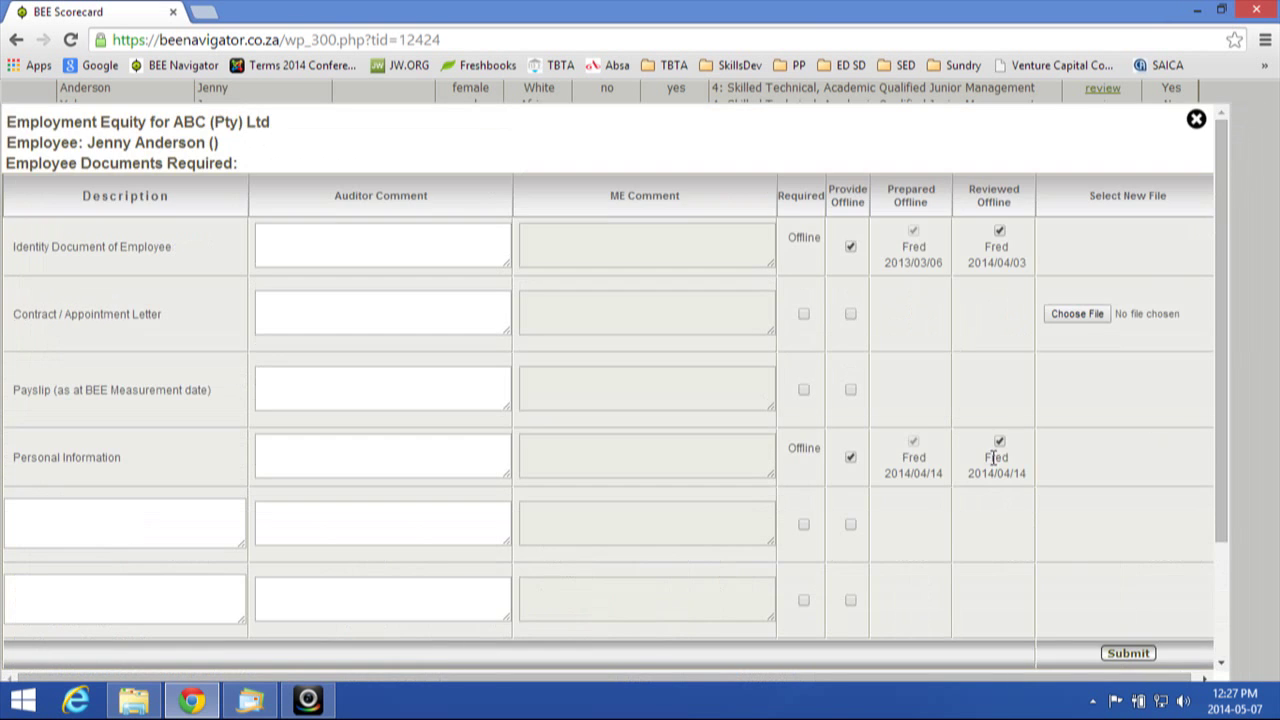
pyautogui.click(1196, 120)
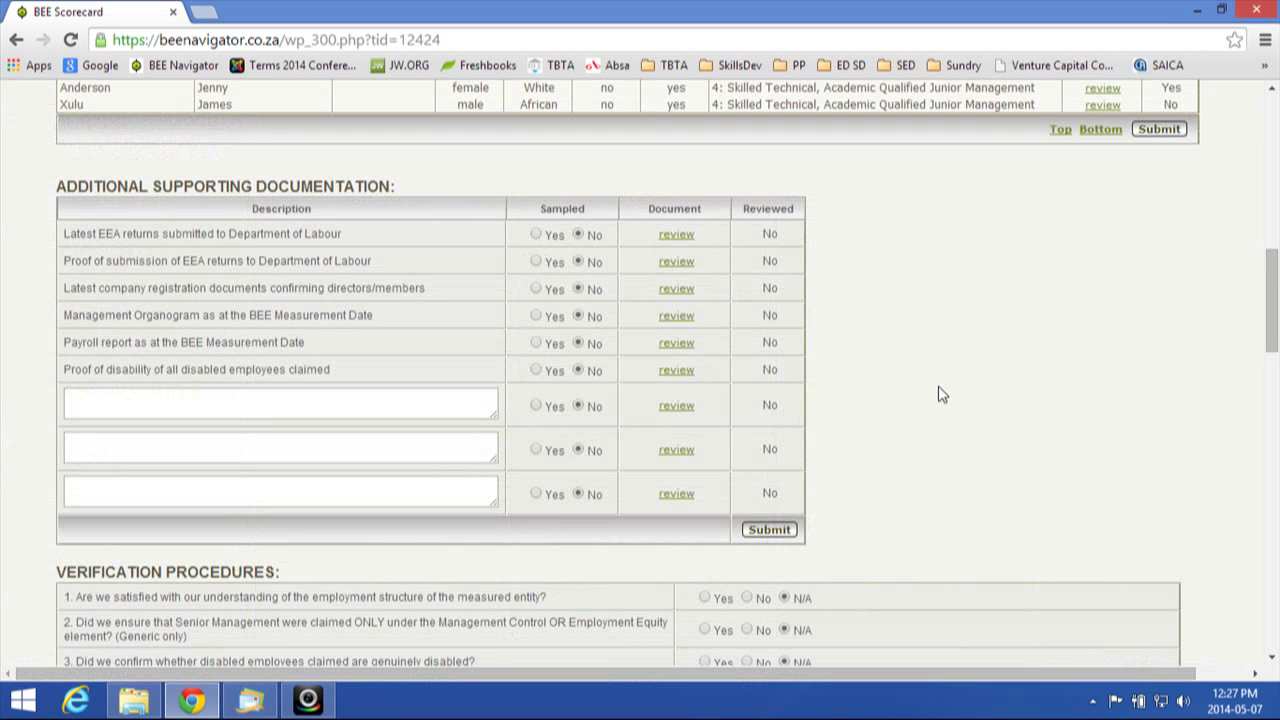
pyautogui.scroll(3, 938, 394)
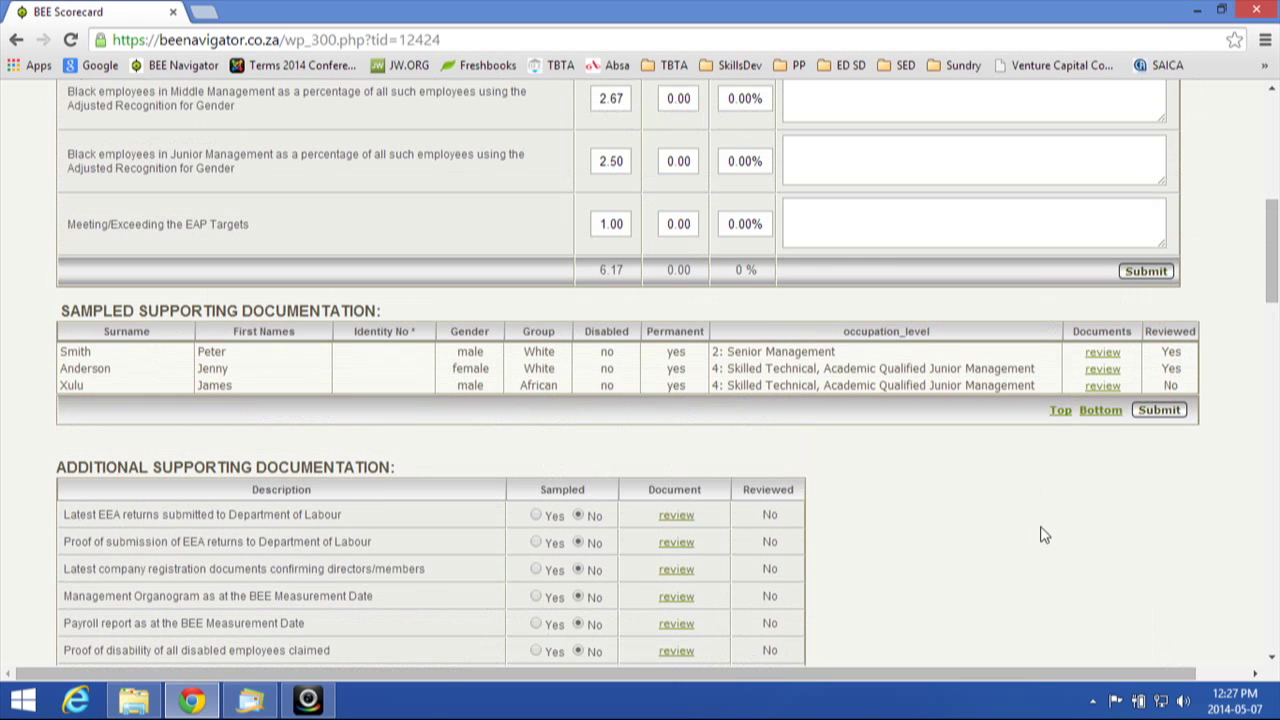
pyautogui.scroll(-2, 1045, 526)
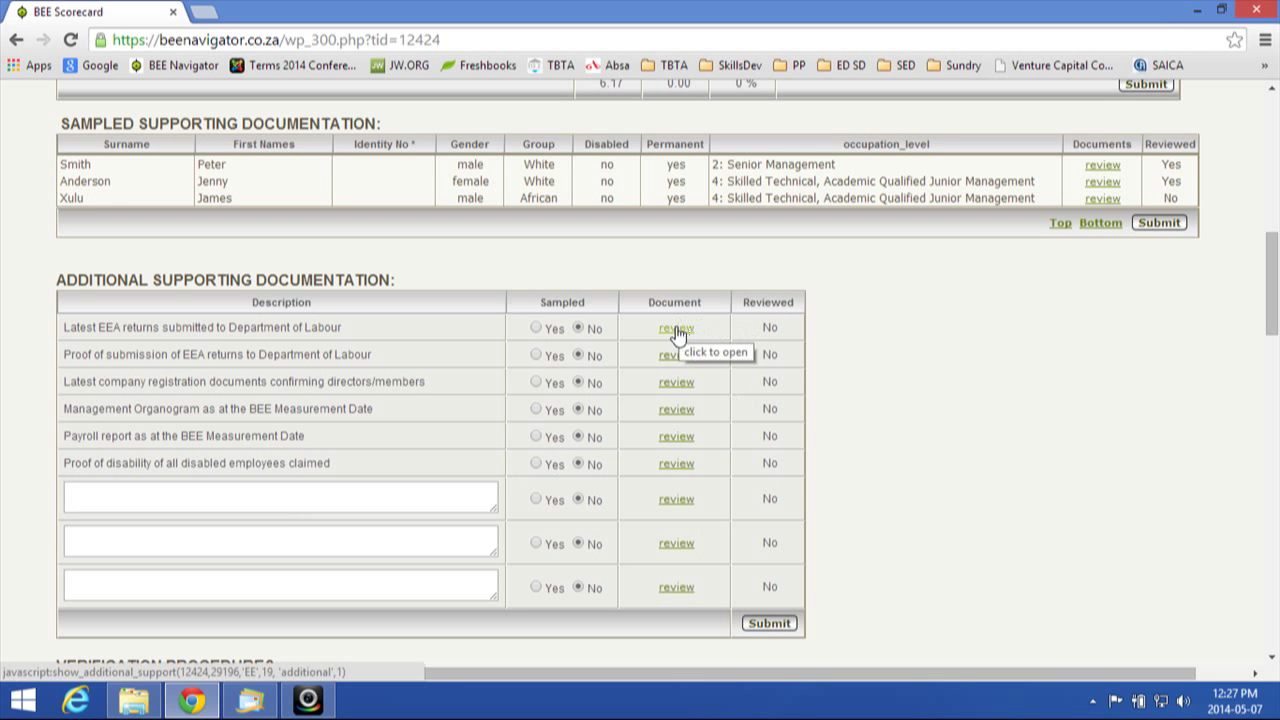
# Step: Examine the verification procedures, additional comments and element conclusion of the Employment Equity working paper
pyautogui.scroll(-4, 912, 490)
pyautogui.scroll(-1, 913, 495)
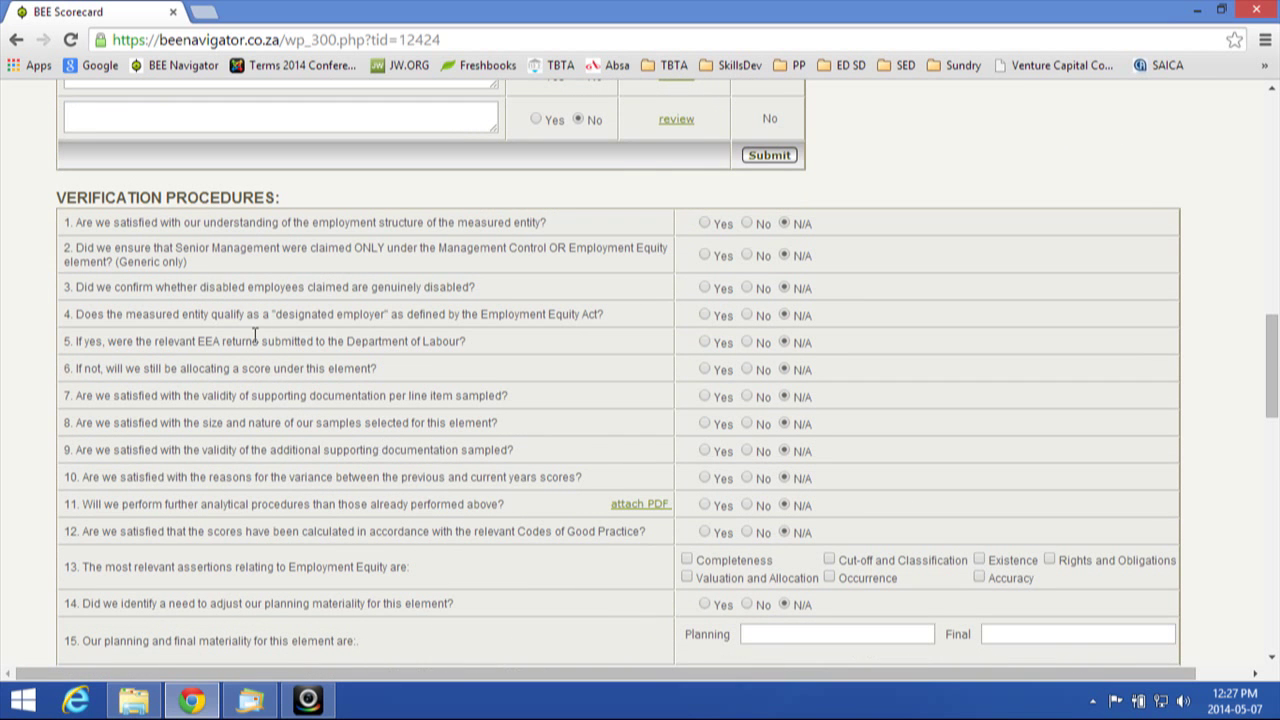
pyautogui.scroll(-1, 289, 479)
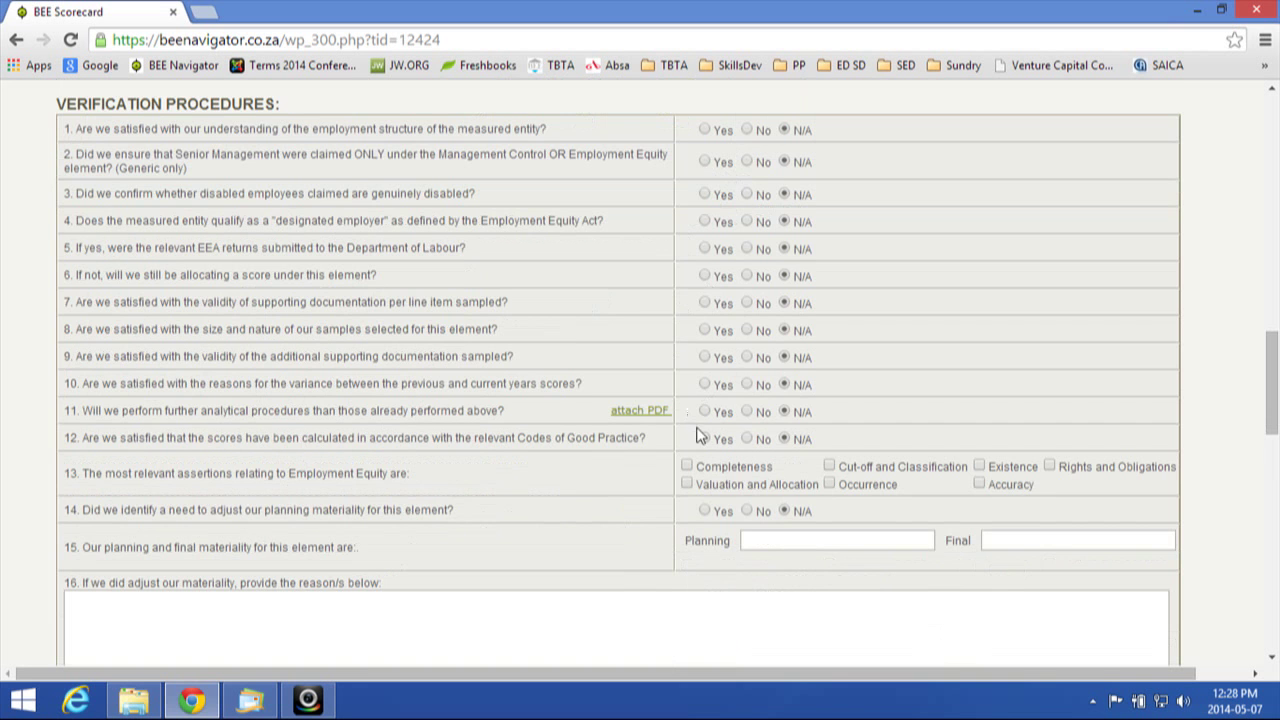
pyautogui.scroll(-1, 590, 476)
pyautogui.scroll(-9, 587, 472)
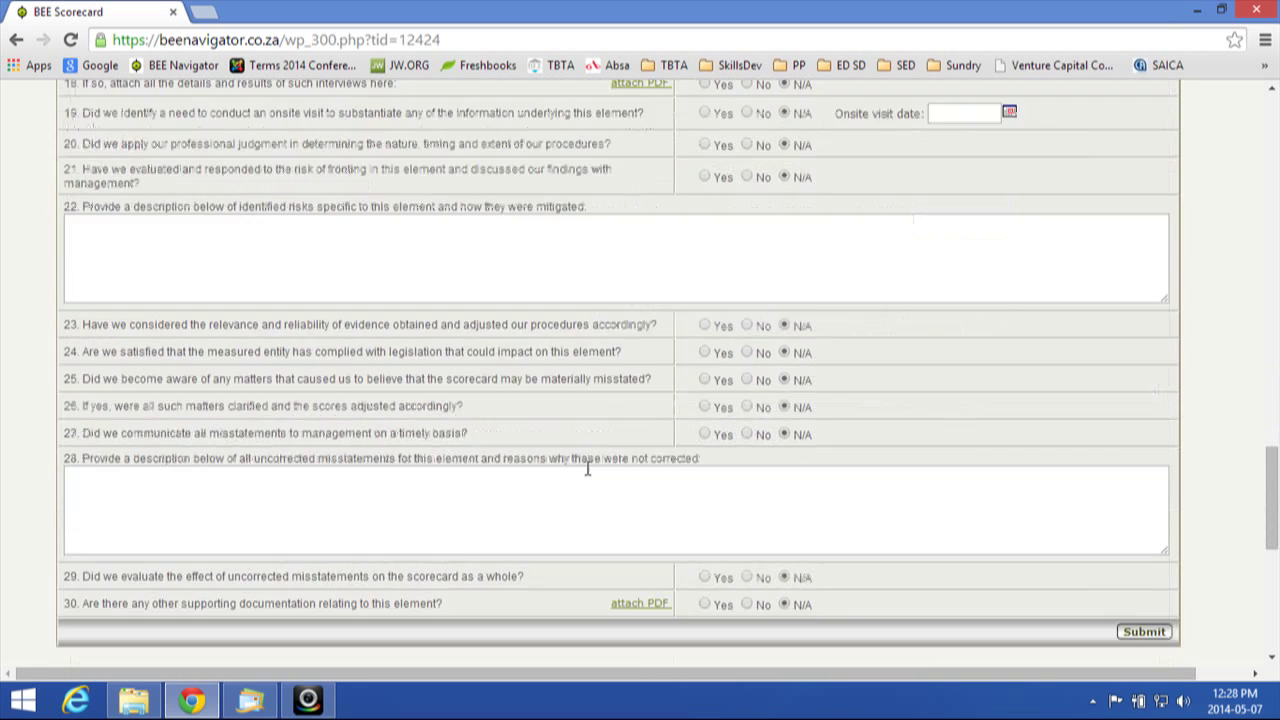
pyautogui.scroll(-2, 588, 467)
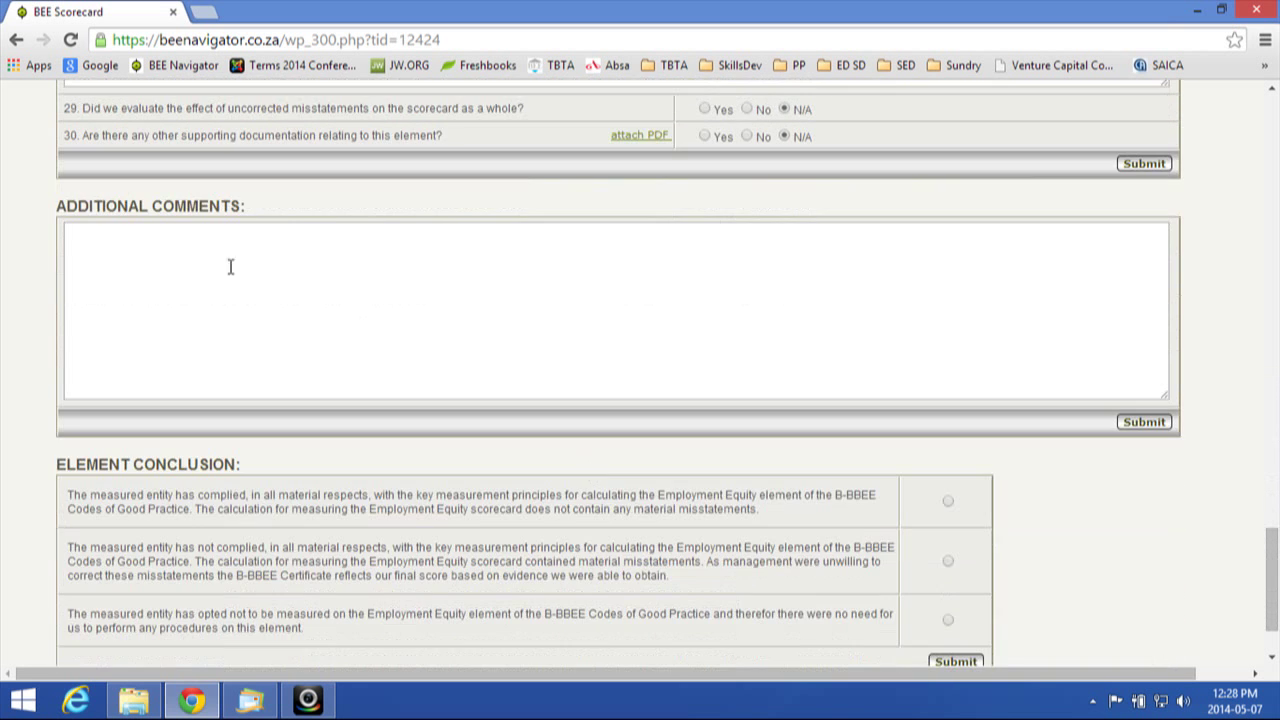
pyautogui.scroll(-1, 552, 398)
pyautogui.scroll(20, 495, 447)
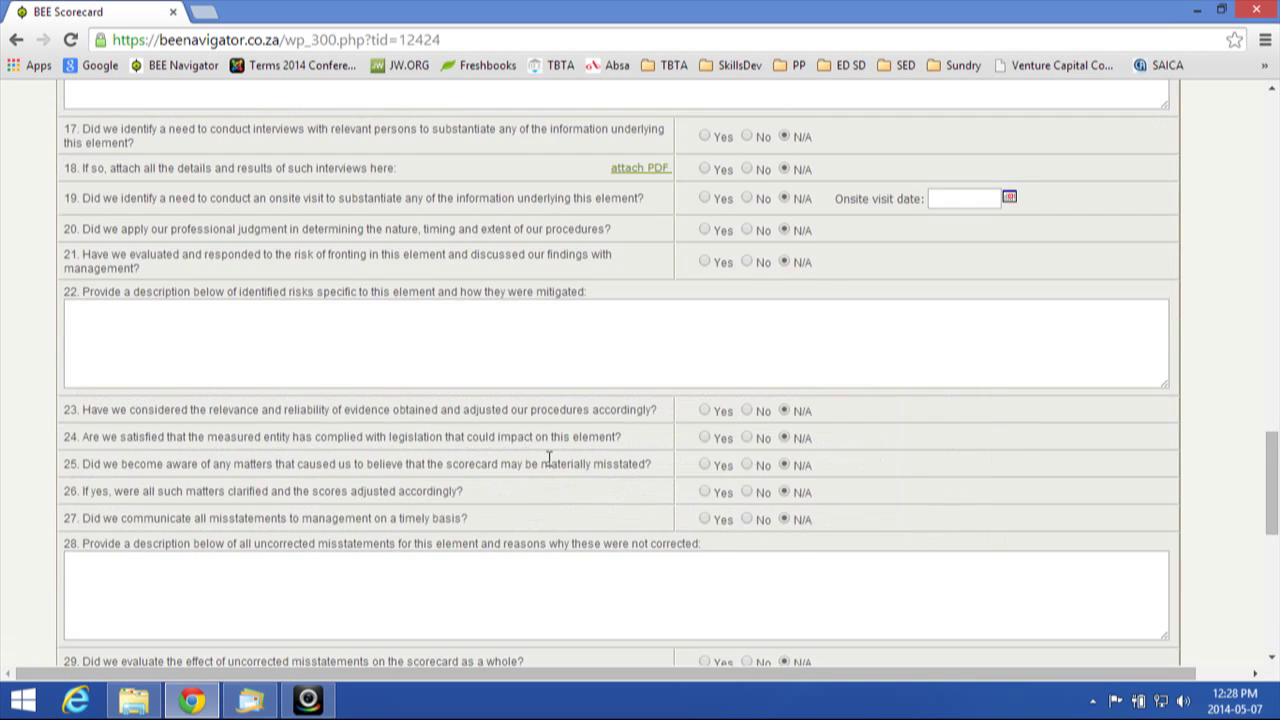
pyautogui.scroll(3, 502, 447)
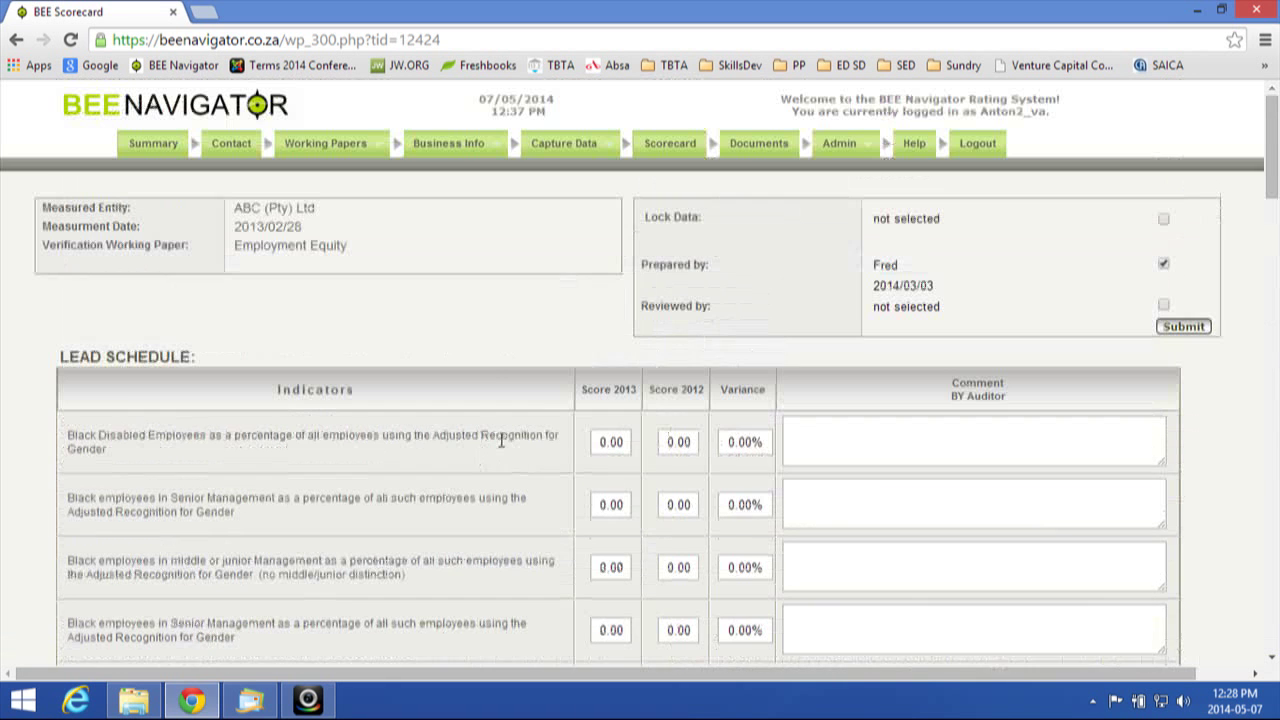
# Step: Open the Subsequent Events working paper from the final considerations and examine its verification procedures and element conclusion
pyautogui.moveTo(322, 147)
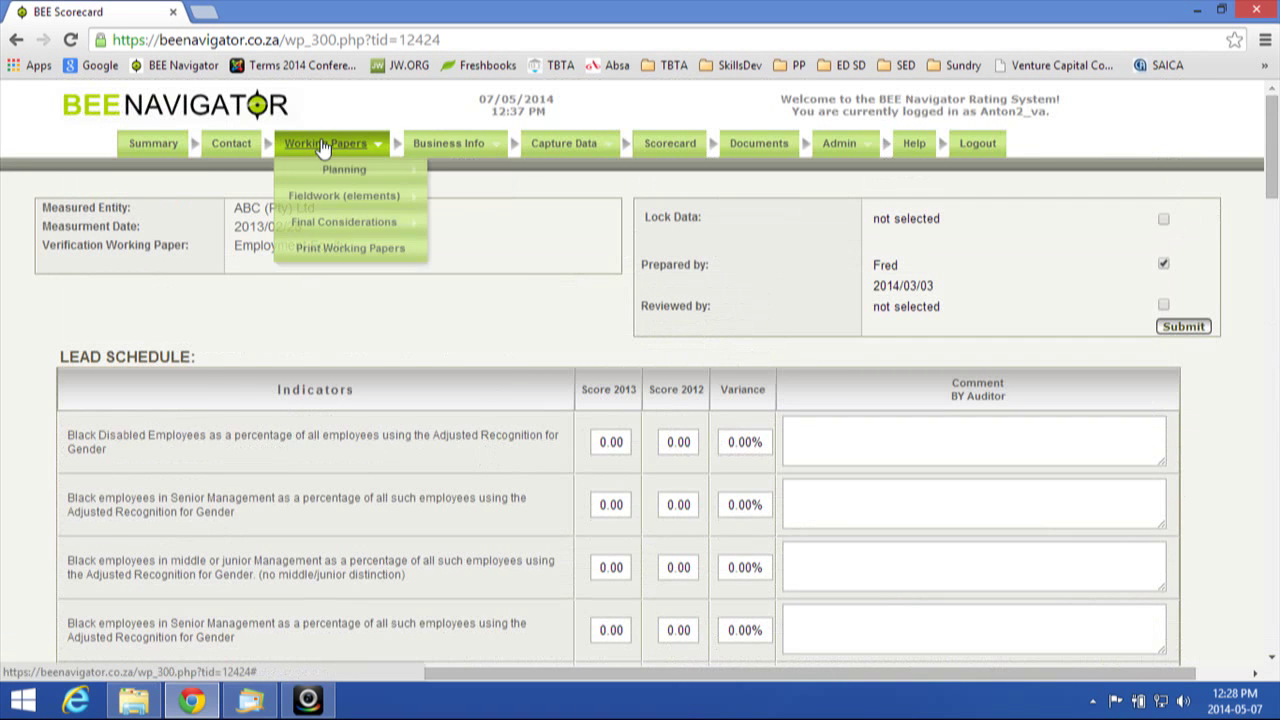
pyautogui.click(345, 226)
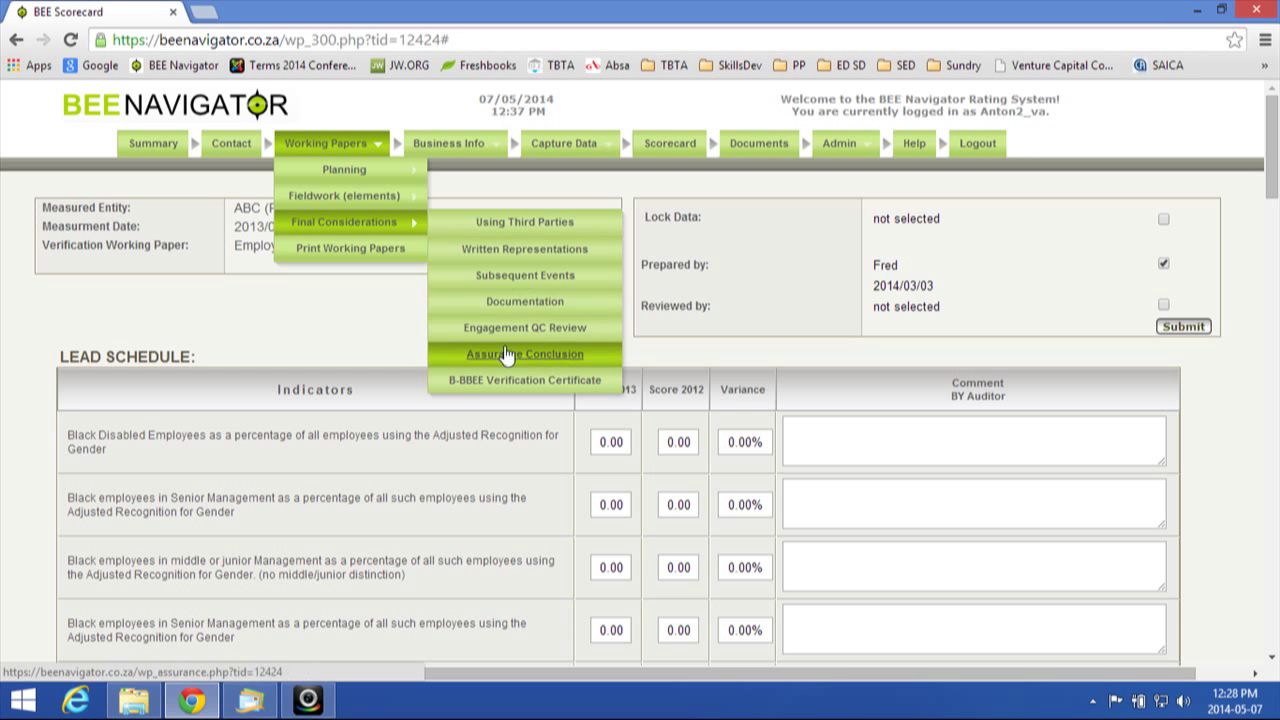
pyautogui.click(500, 279)
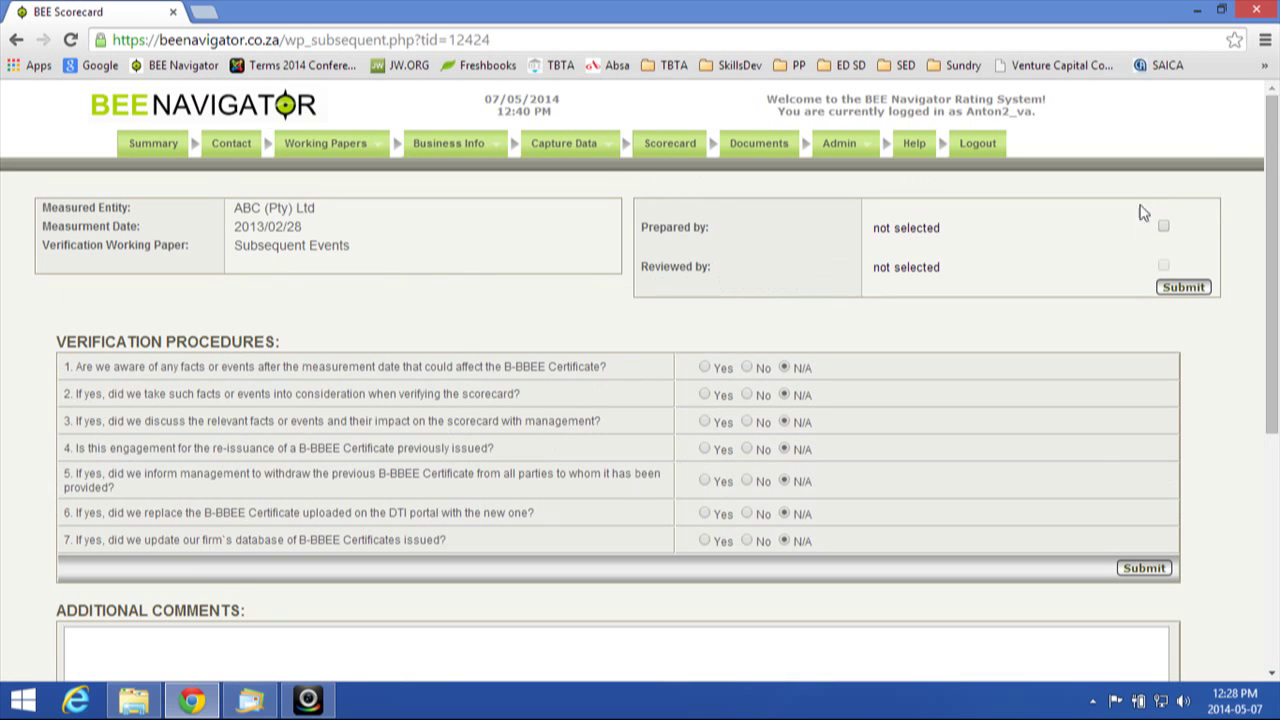
pyautogui.scroll(-4, 900, 420)
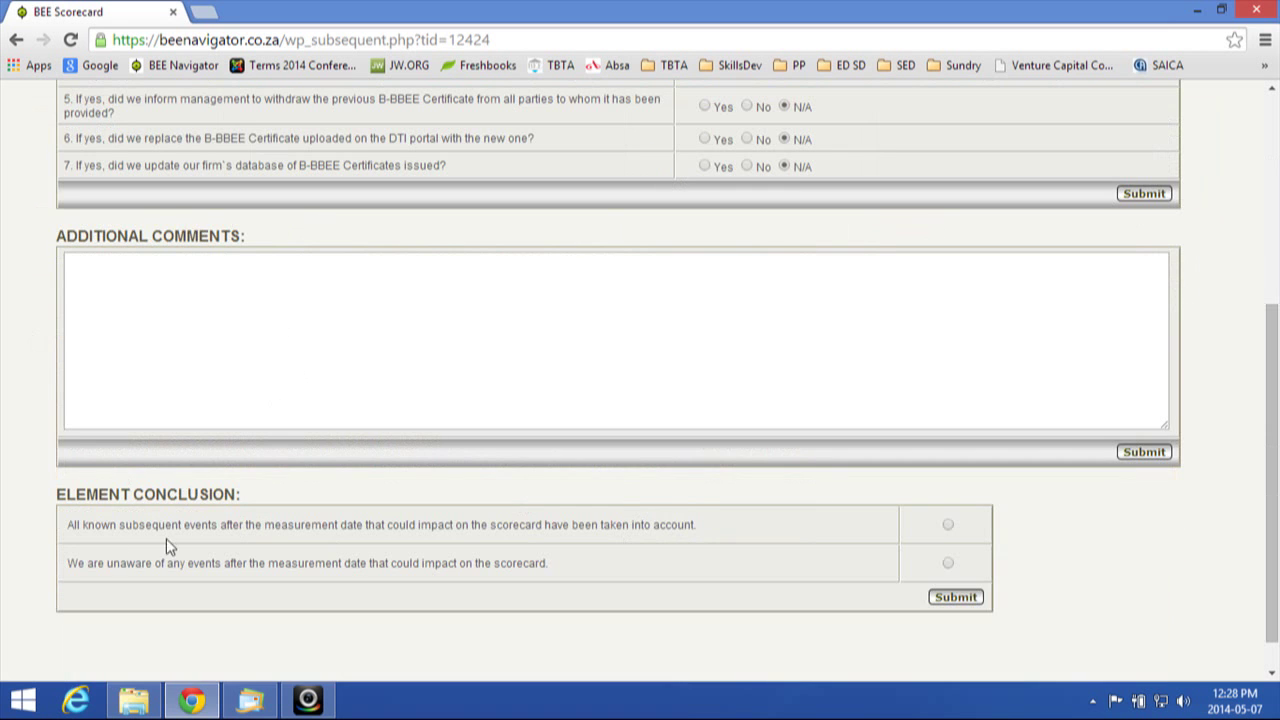
pyautogui.scroll(4, 374, 540)
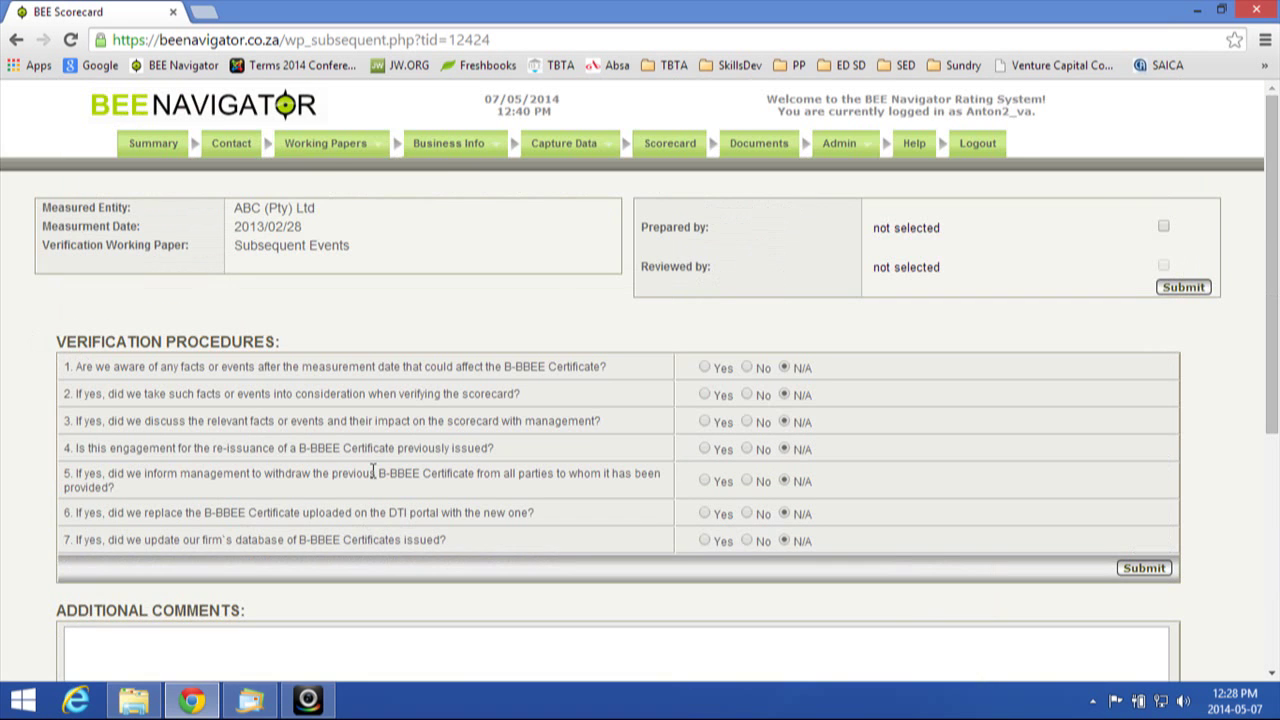
# Step: Open the Assurance Conclusion working paper from the final considerations and examine its verification procedures
pyautogui.moveTo(325, 145)
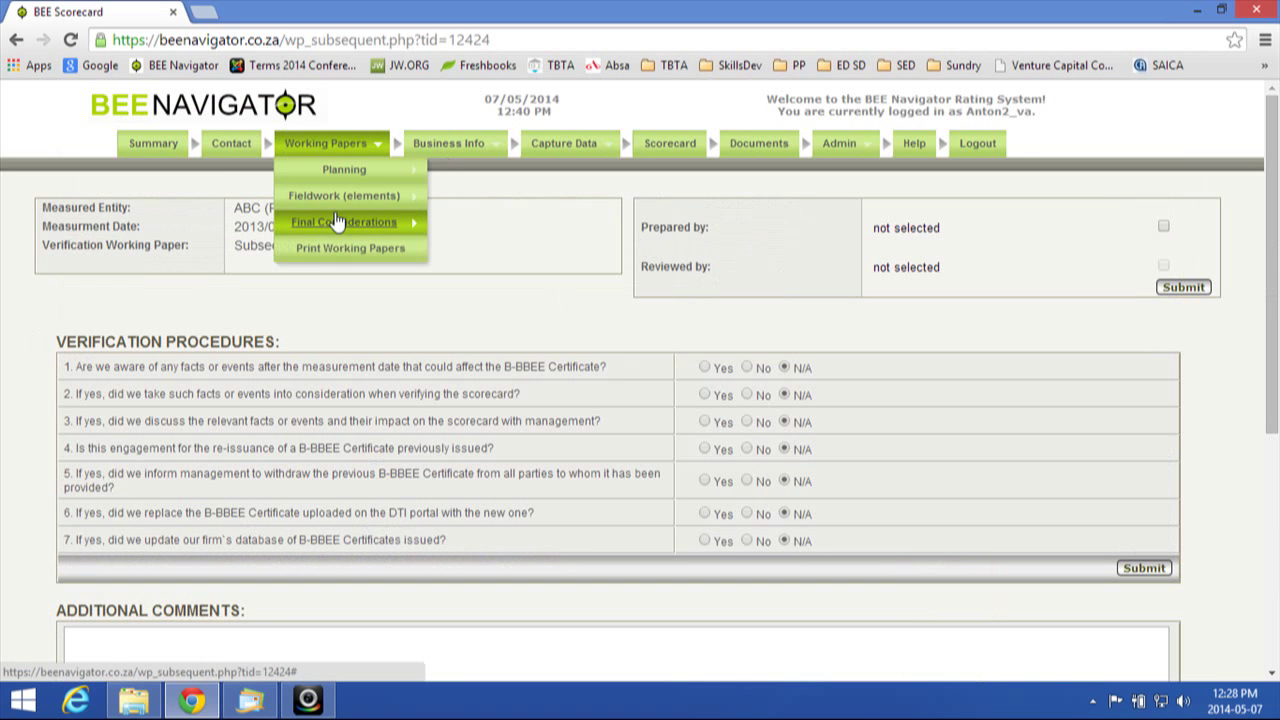
pyautogui.moveTo(337, 221)
pyautogui.click(476, 356)
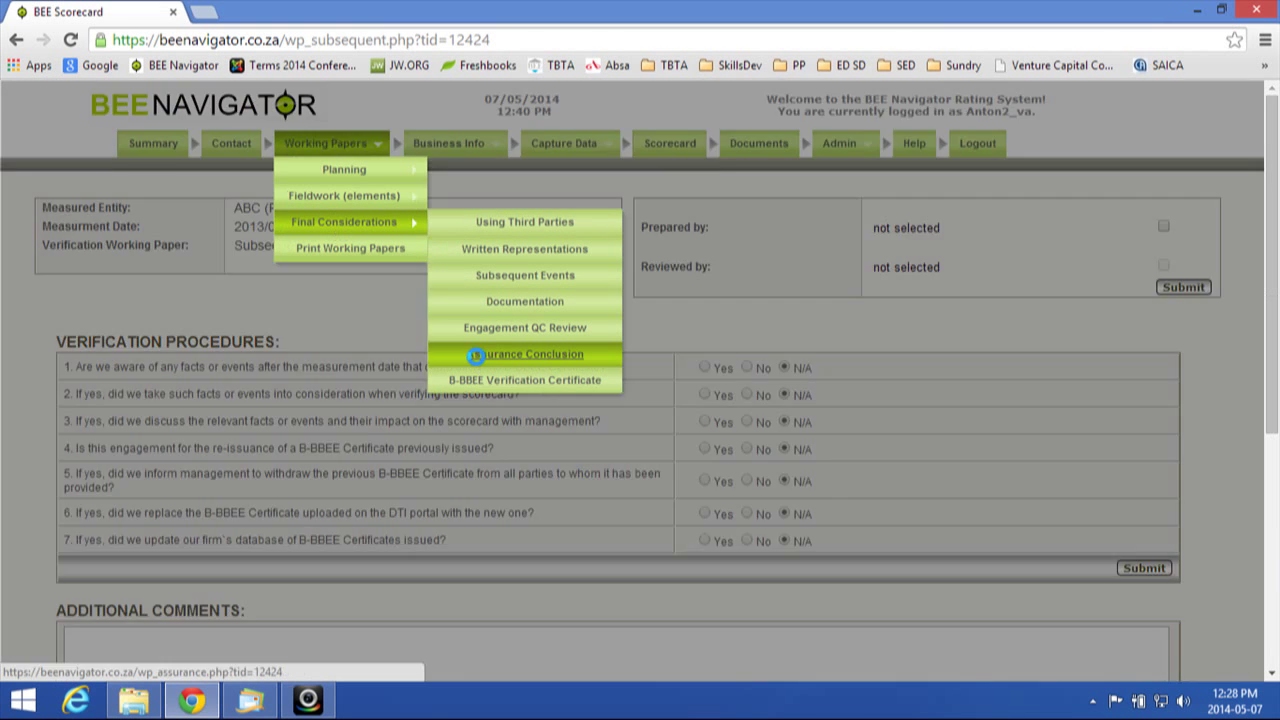
pyautogui.scroll(-2, 568, 513)
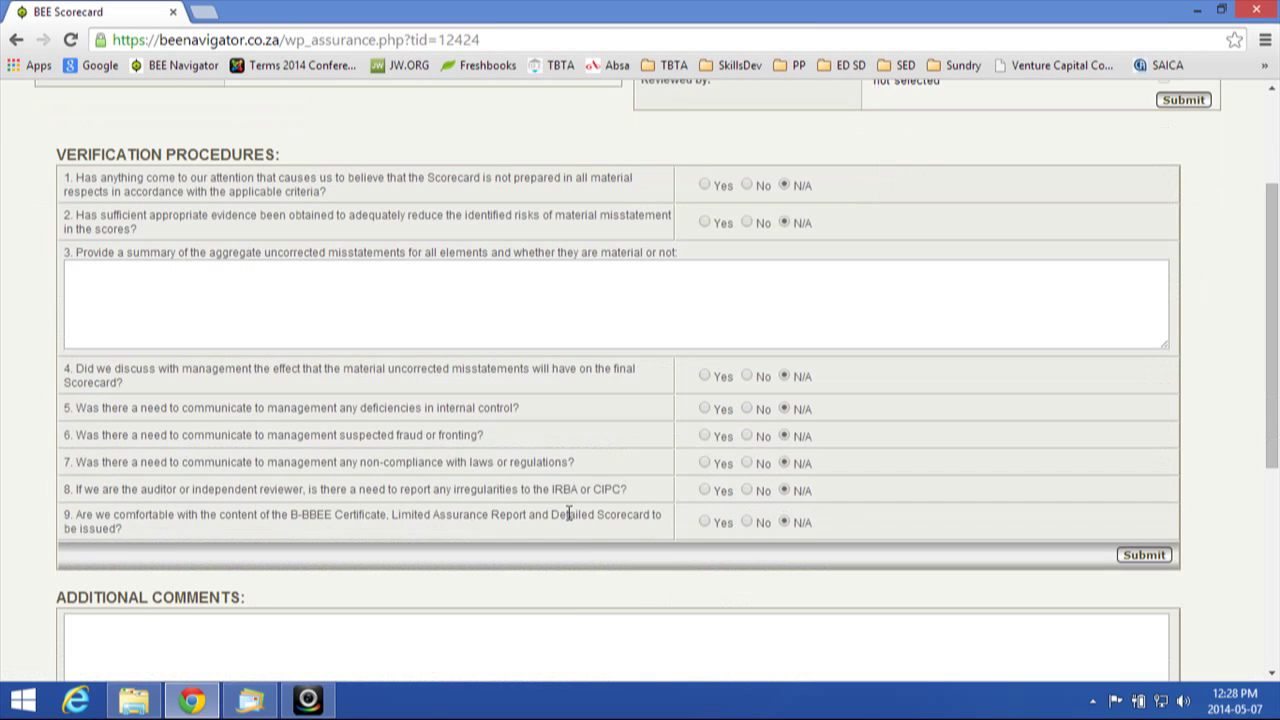
pyautogui.scroll(-4, 570, 520)
pyautogui.scroll(6, 570, 514)
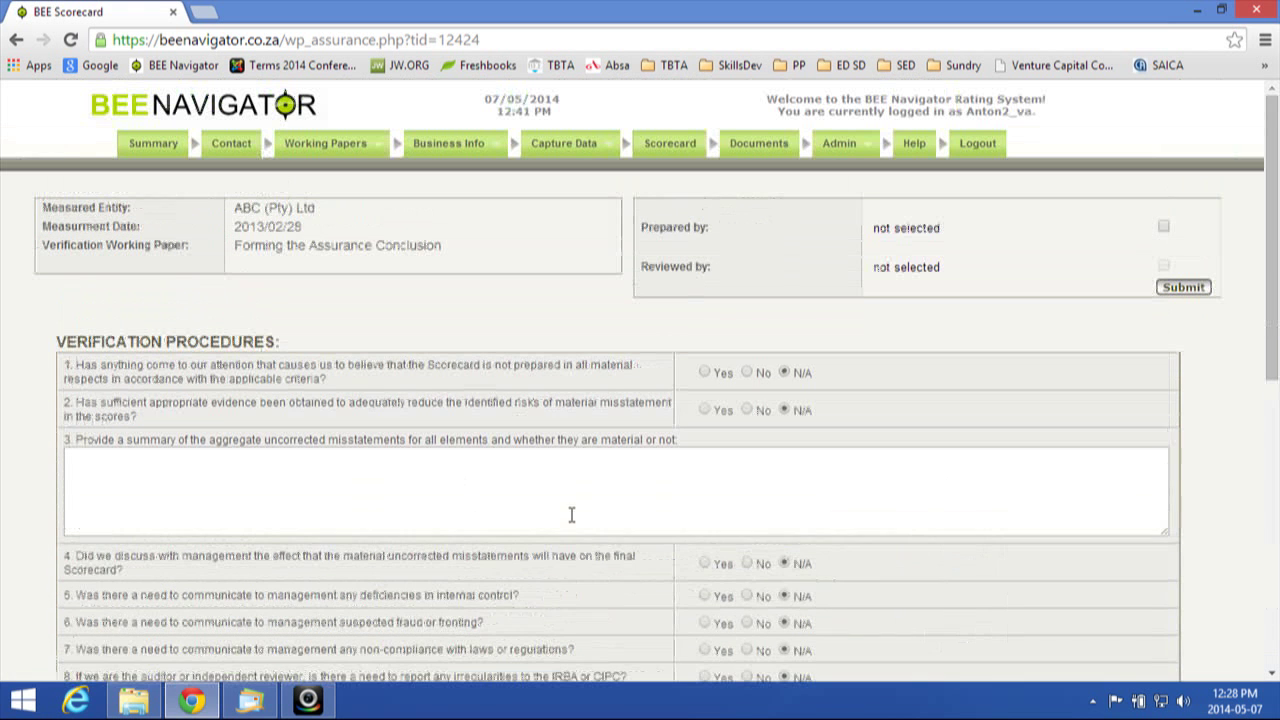
# Step: Open the B-BBEE Verification Certificate page from the final considerations working papers
pyautogui.moveTo(330, 145)
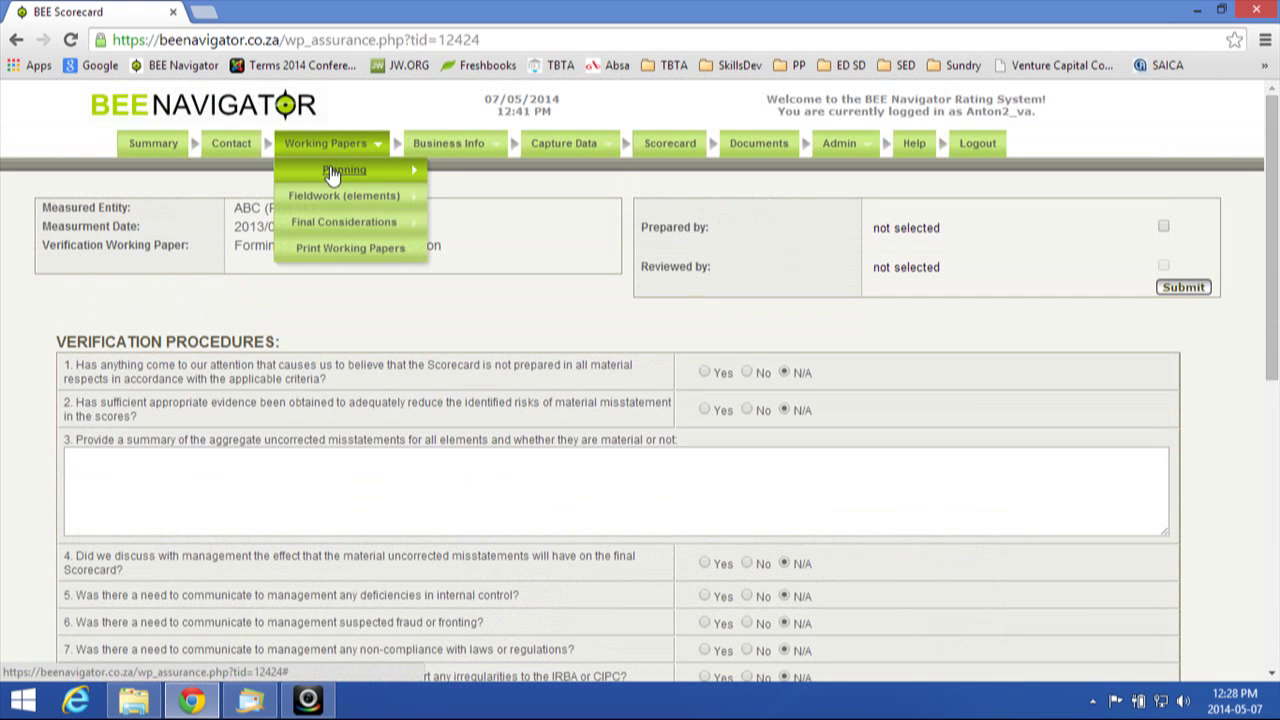
pyautogui.moveTo(333, 172)
pyautogui.moveTo(336, 221)
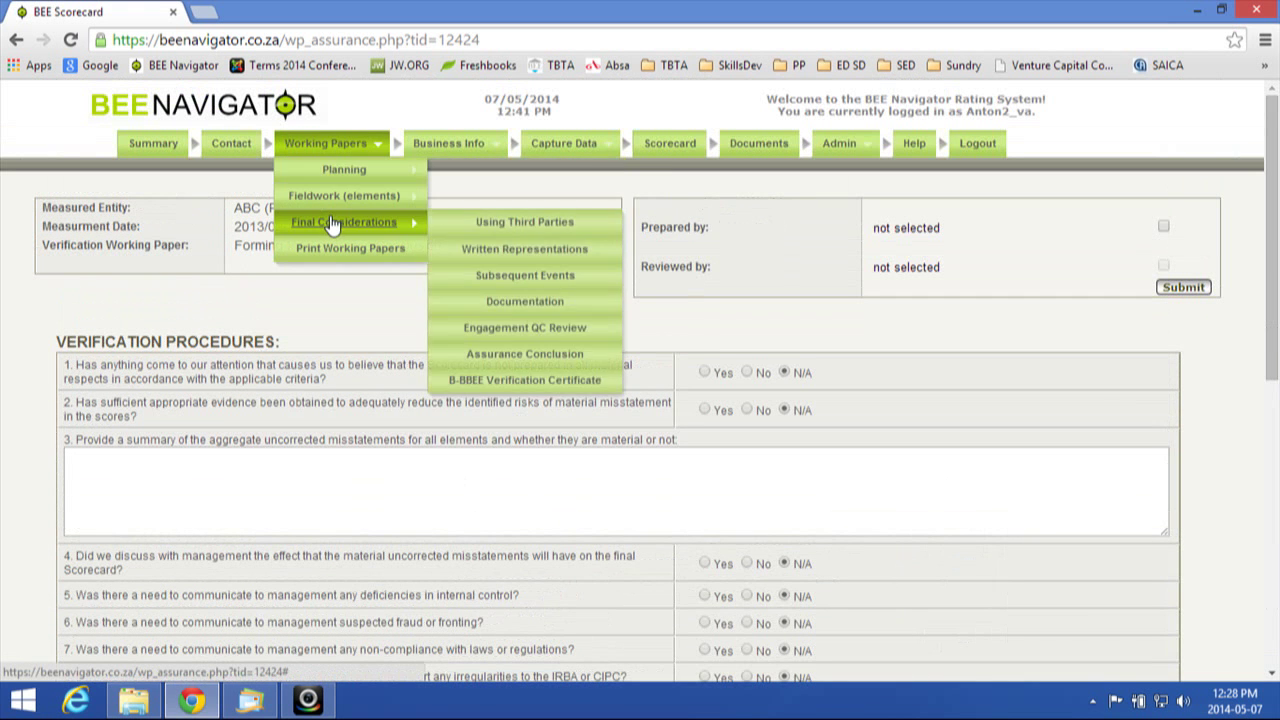
pyautogui.click(500, 378)
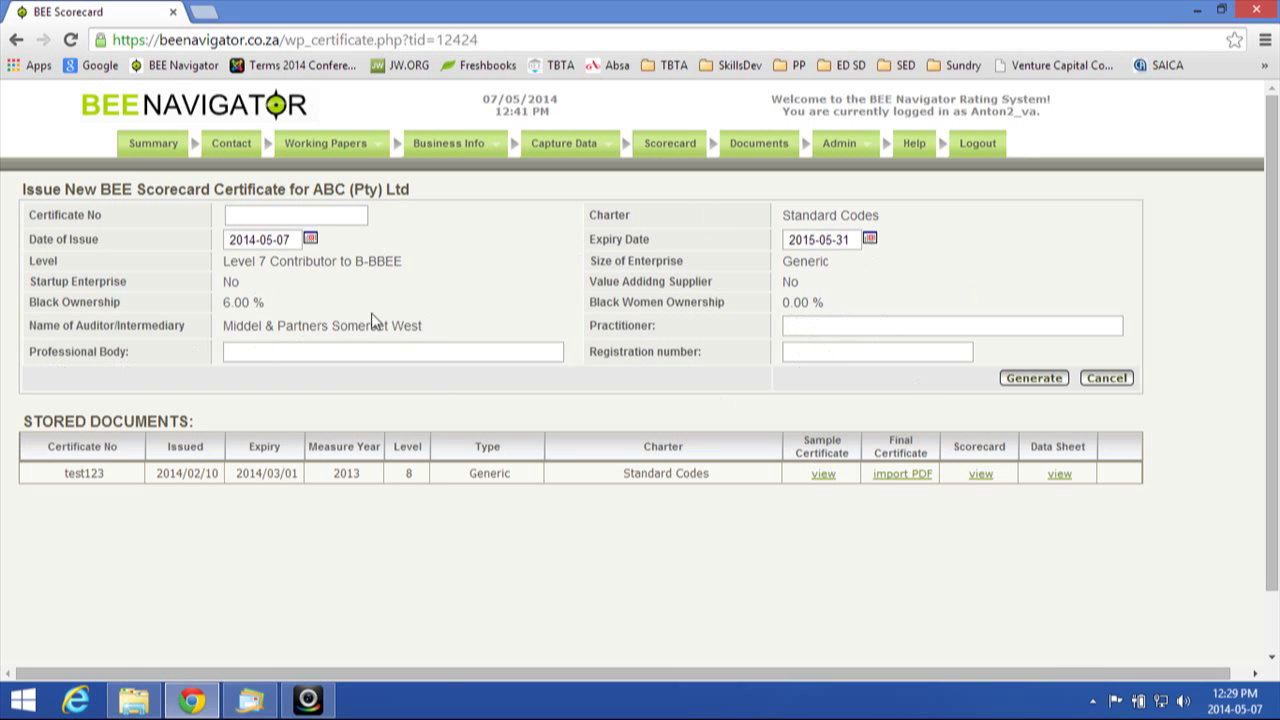
# Step: Try to generate a new BEE scorecard certificate for ABC (Pty) Ltd with the certificate number left blank
pyautogui.click(1037, 385)
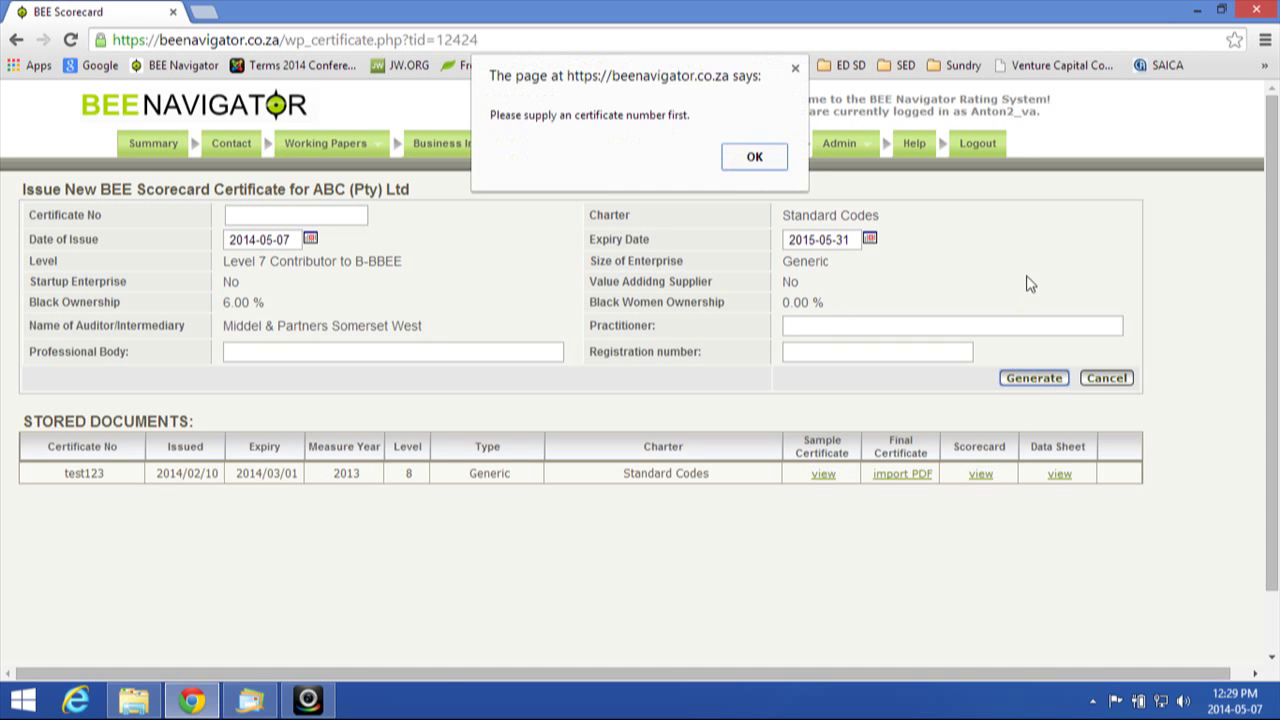
pyautogui.click(770, 158)
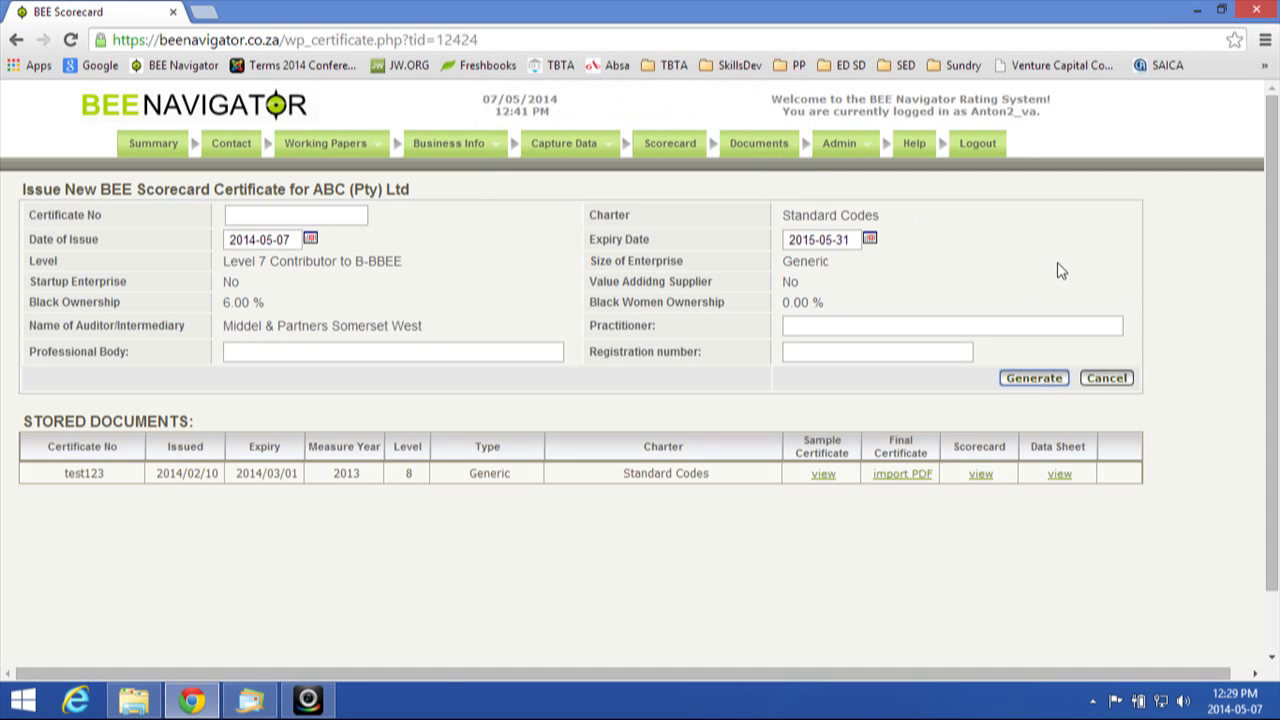
pyautogui.click(1031, 380)
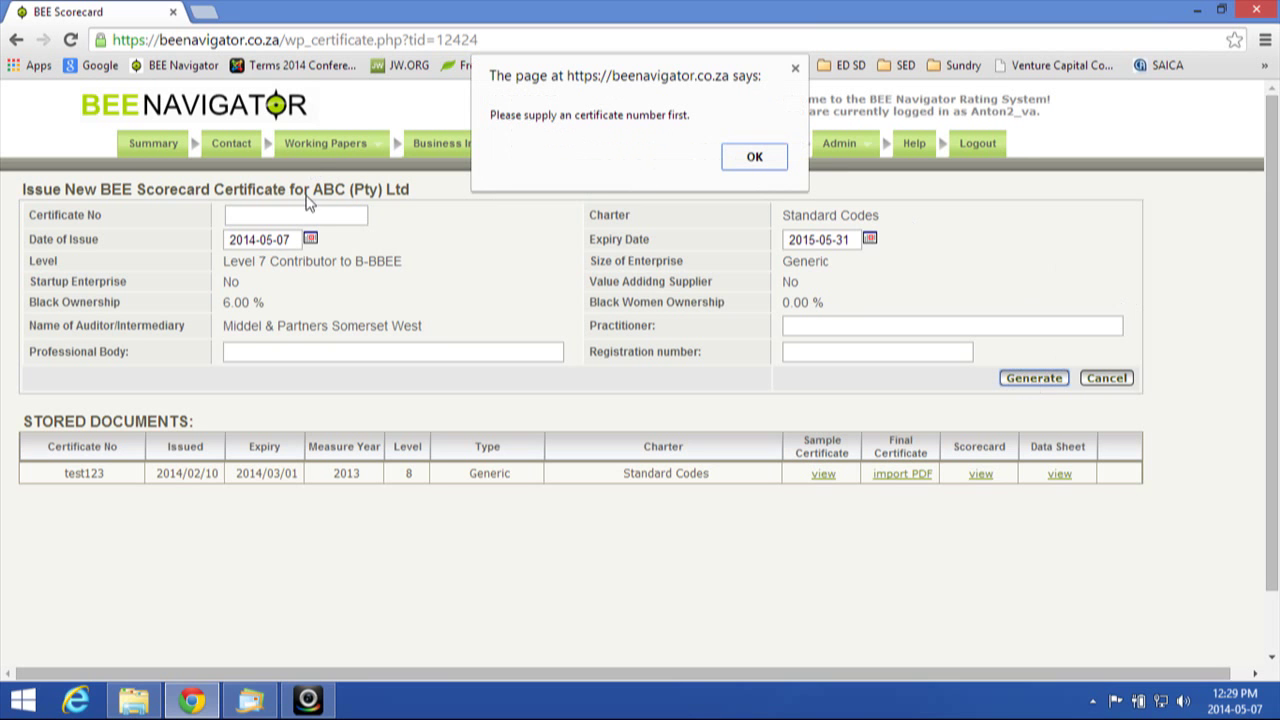
pyautogui.click(770, 163)
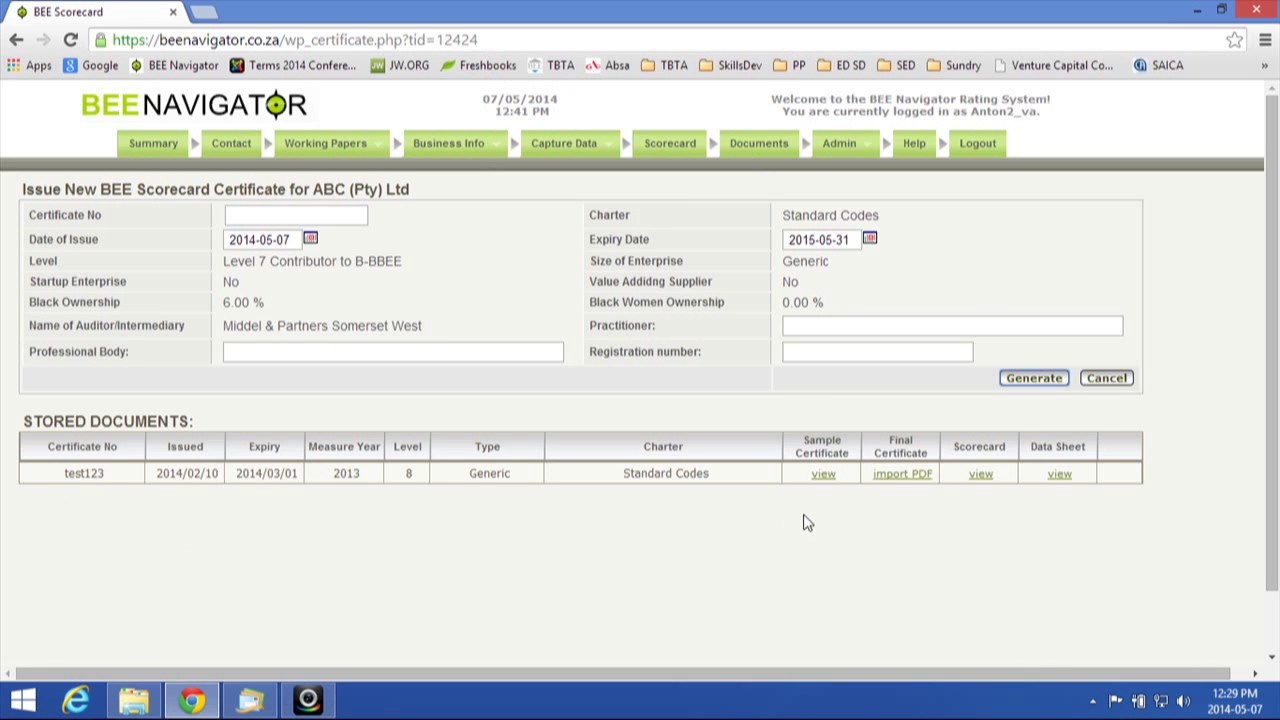
# Step: Open the final certificate PDF import for the stored certificate, then view its stored scorecard and close it
pyautogui.click(900, 476)
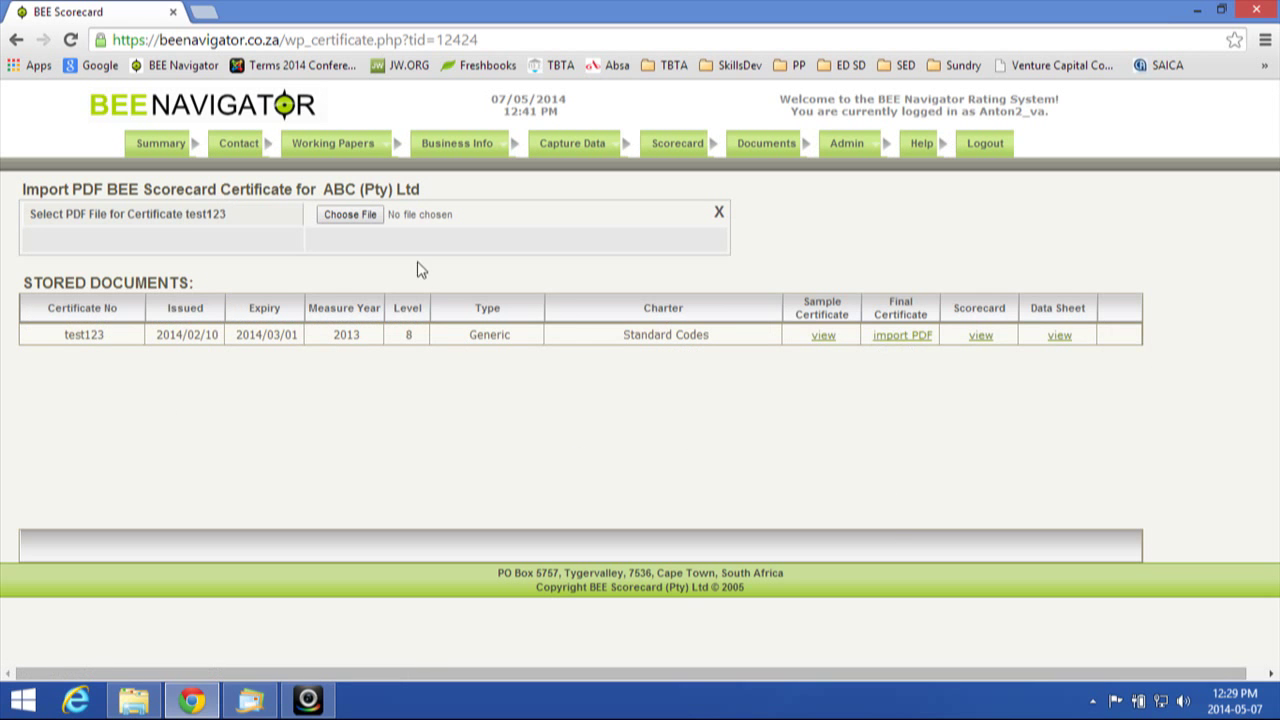
pyautogui.click(981, 336)
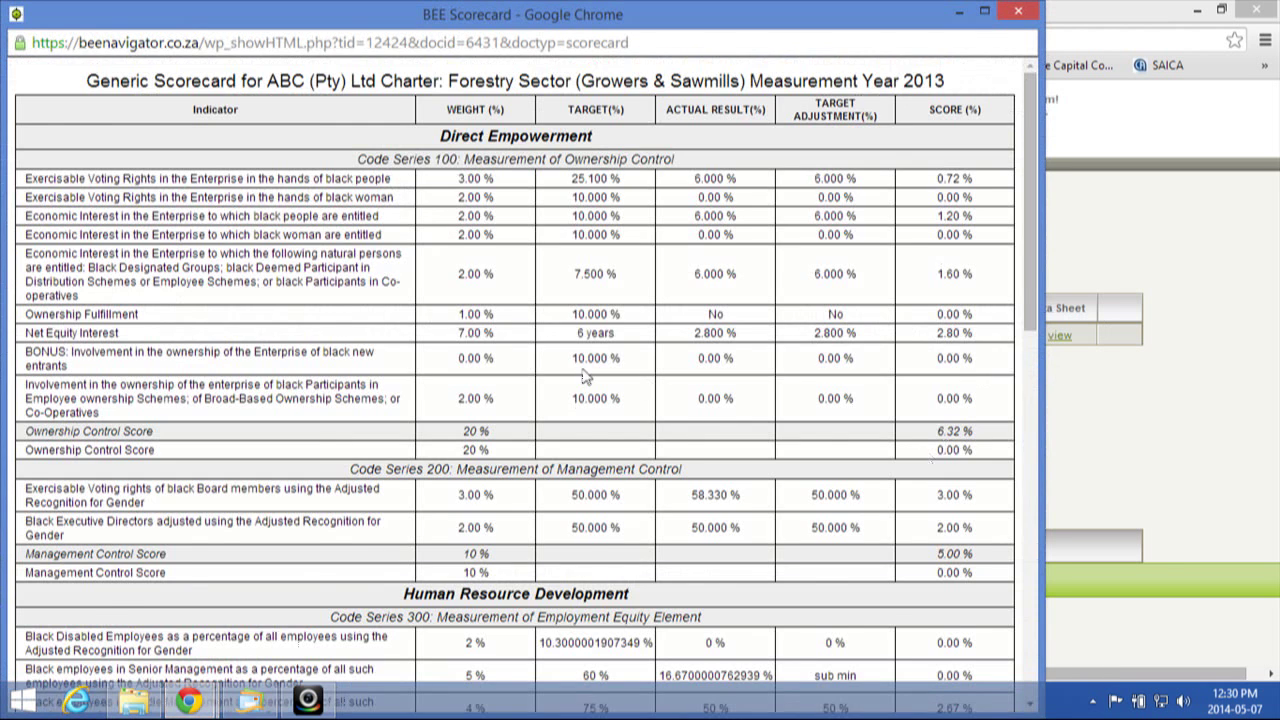
pyautogui.scroll(-5, 570, 505)
pyautogui.scroll(10, 575, 500)
pyautogui.click(1018, 12)
# Step: View the data sheet stored with the test123 certificate, examine its company, ownership, management and employment equity information, and close it
pyautogui.click(1059, 336)
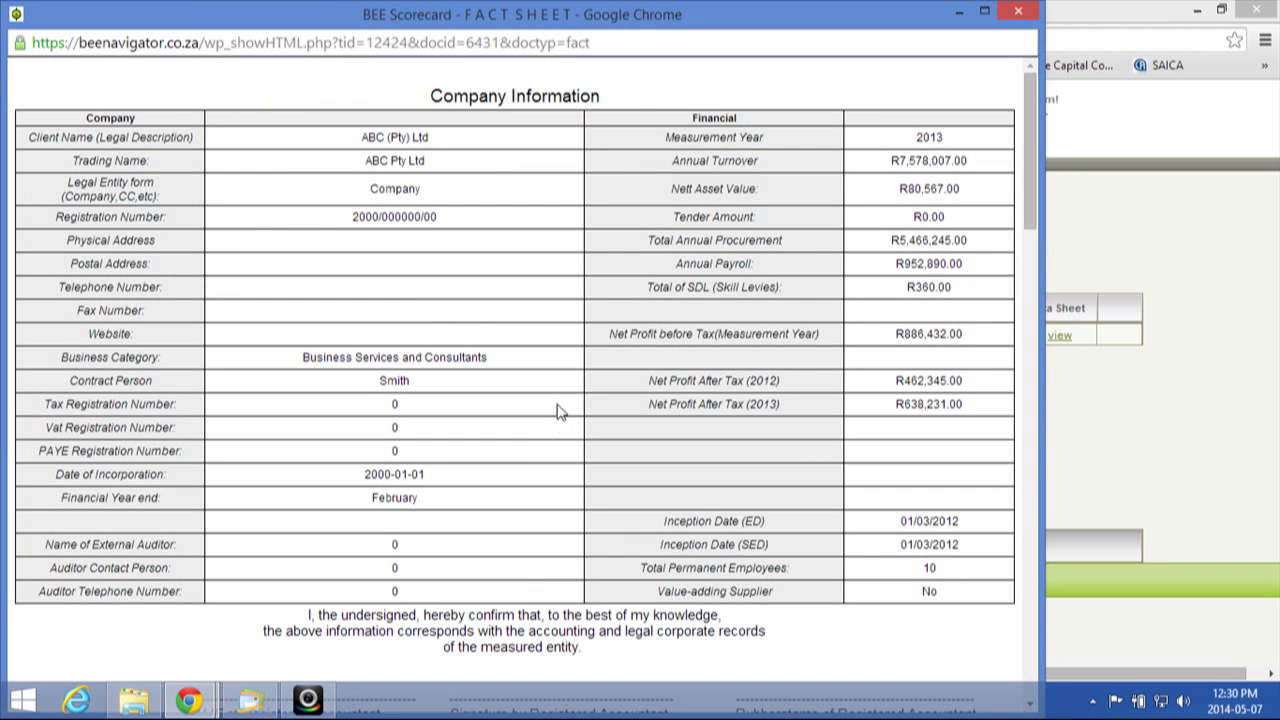
pyautogui.scroll(-10, 558, 408)
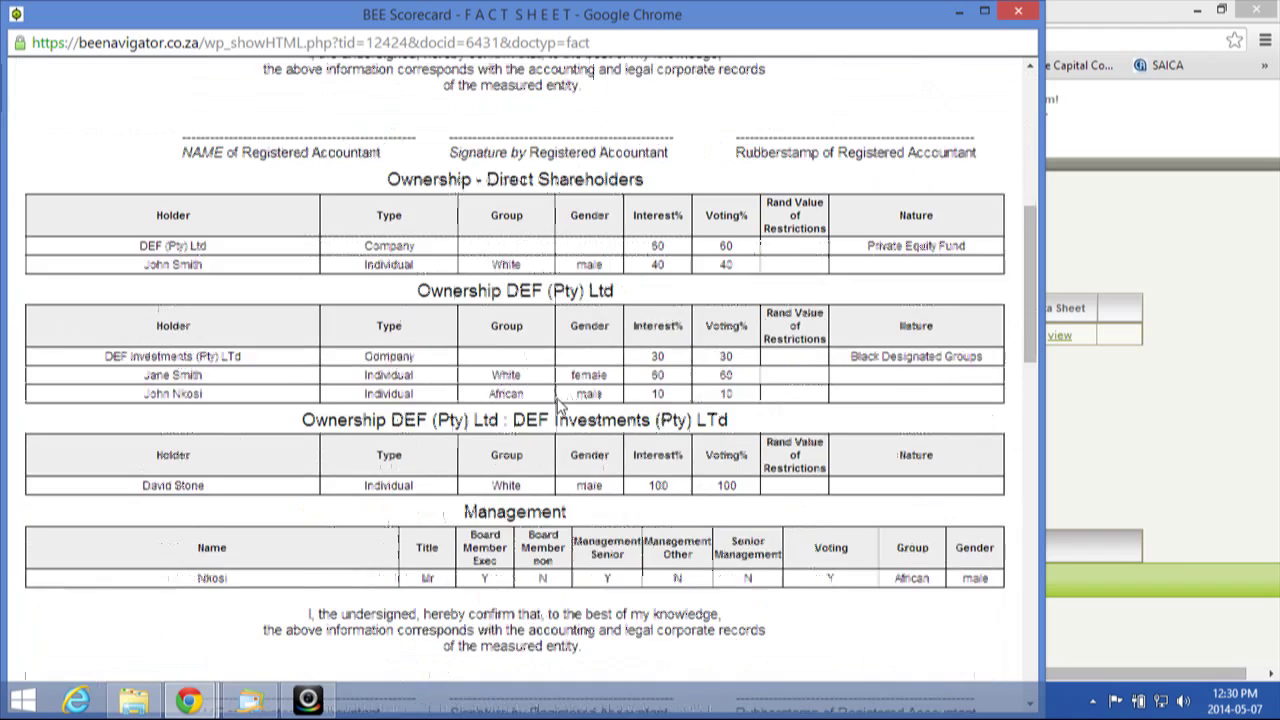
pyautogui.scroll(-5, 558, 408)
pyautogui.scroll(7, 558, 408)
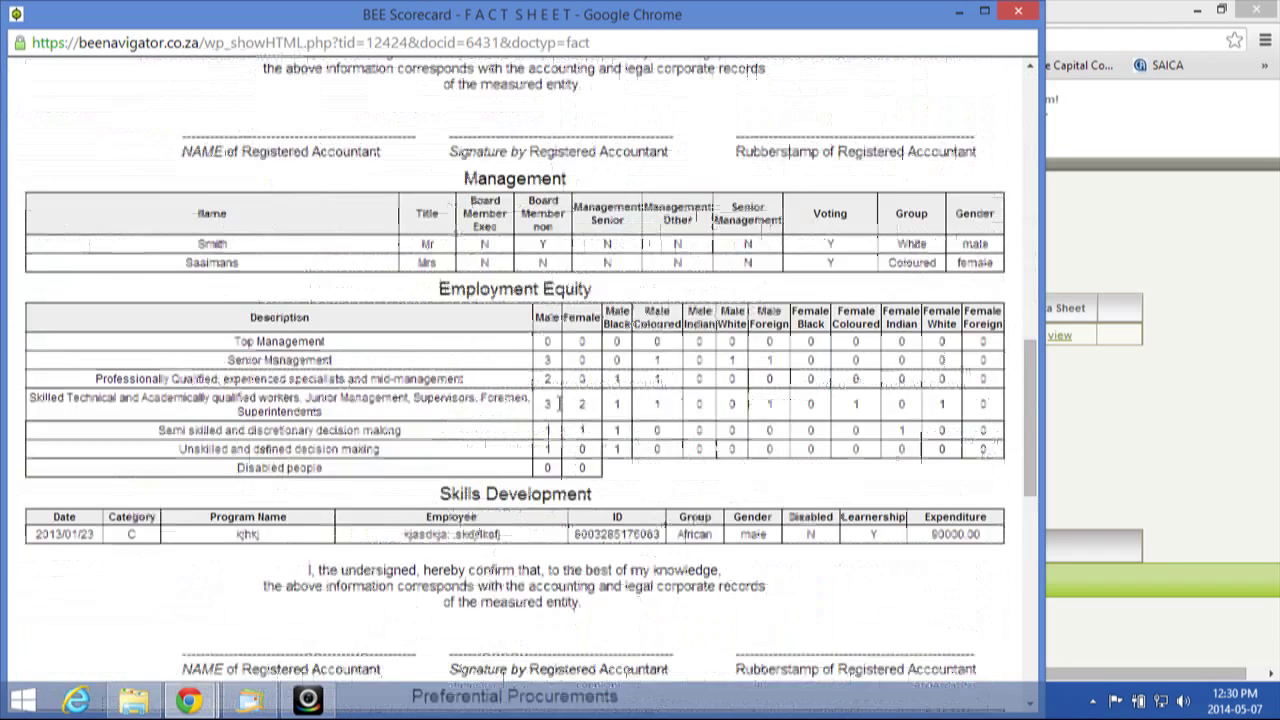
pyautogui.click(1018, 12)
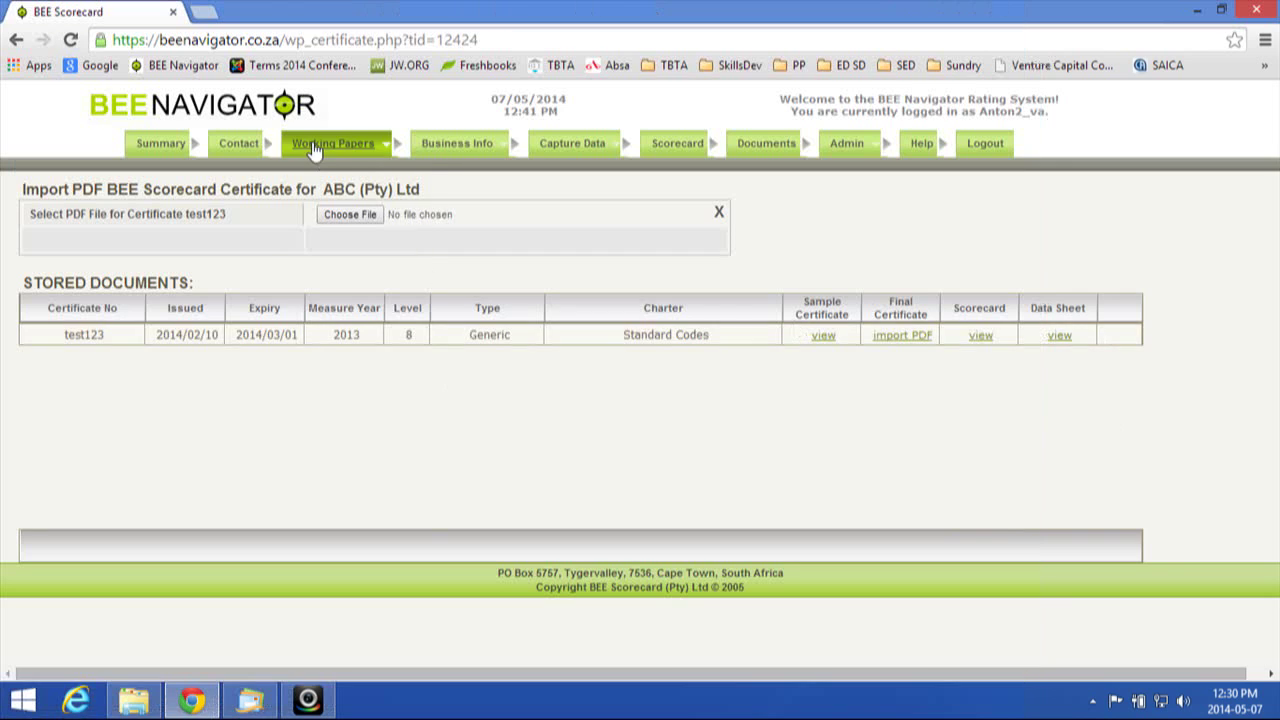
# Step: Open the working papers print control for ABC (Pty) Ltd and review the print or hide selection of each section
pyautogui.moveTo(314, 150)
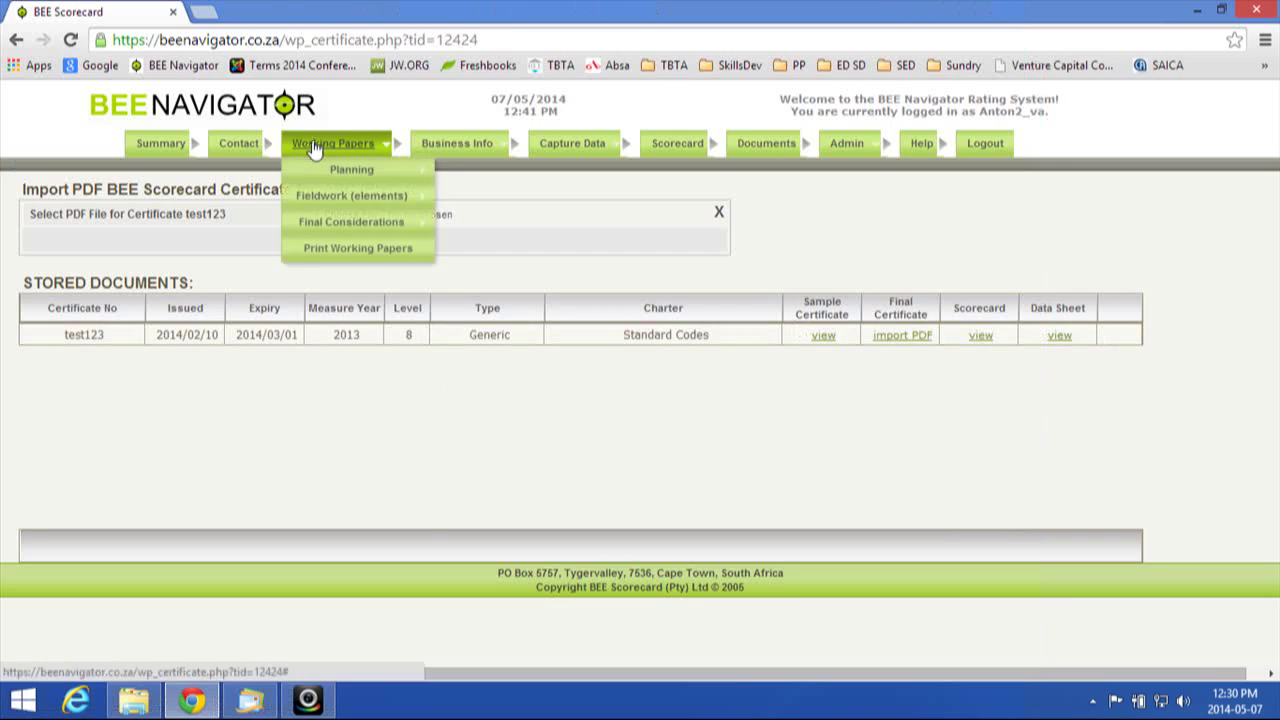
pyautogui.click(340, 247)
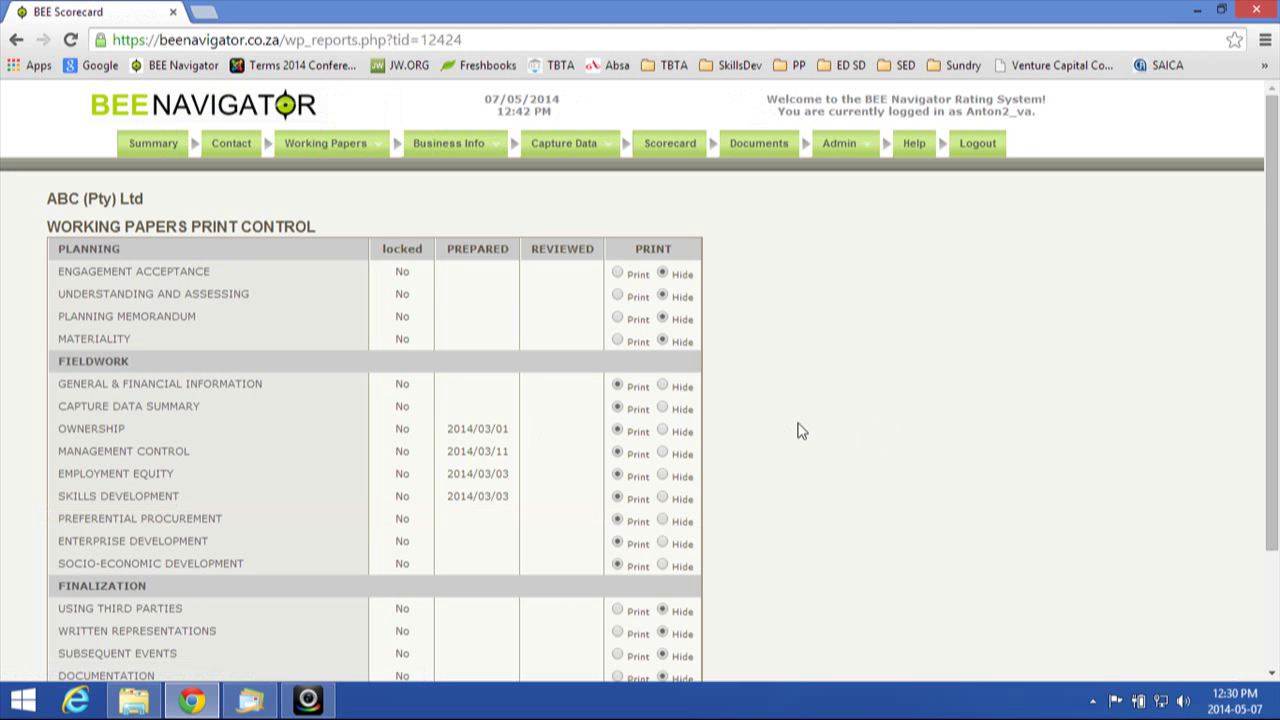
pyautogui.scroll(-3, 800, 430)
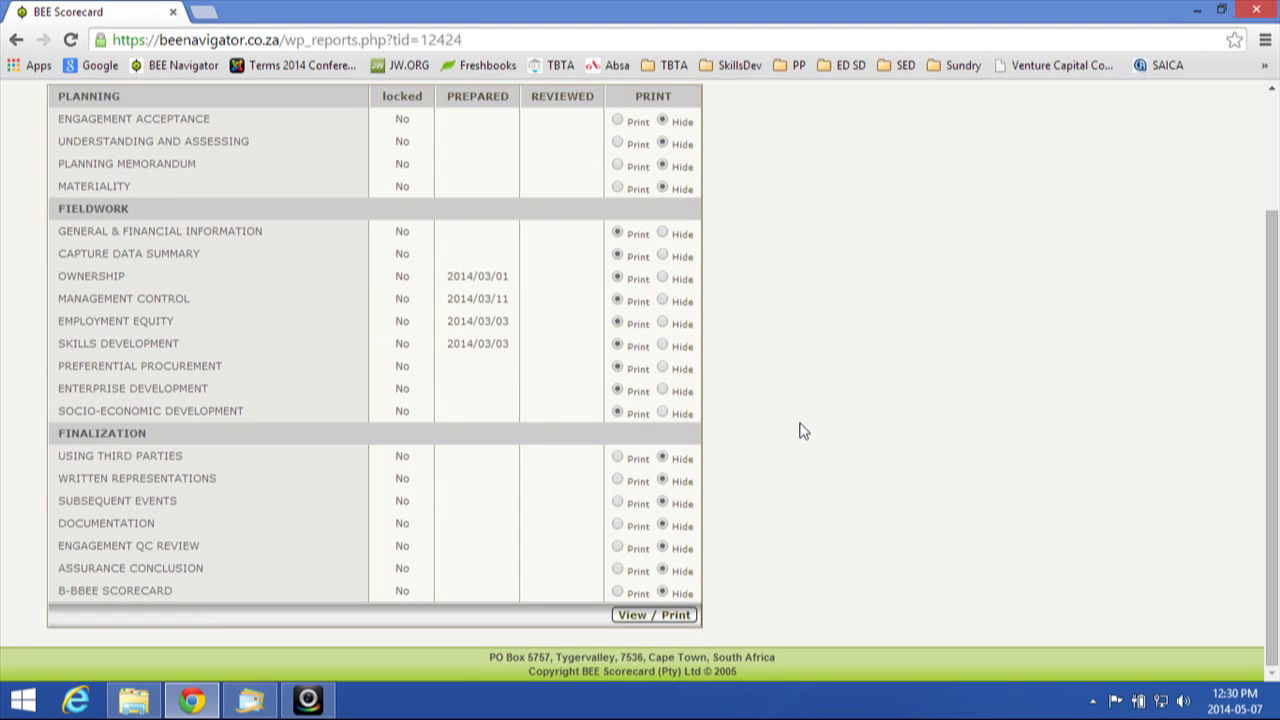
# Step: Generate the printable view of the selected working papers, examine its financial information and capture data summaries, and return to the print control
pyautogui.click(634, 615)
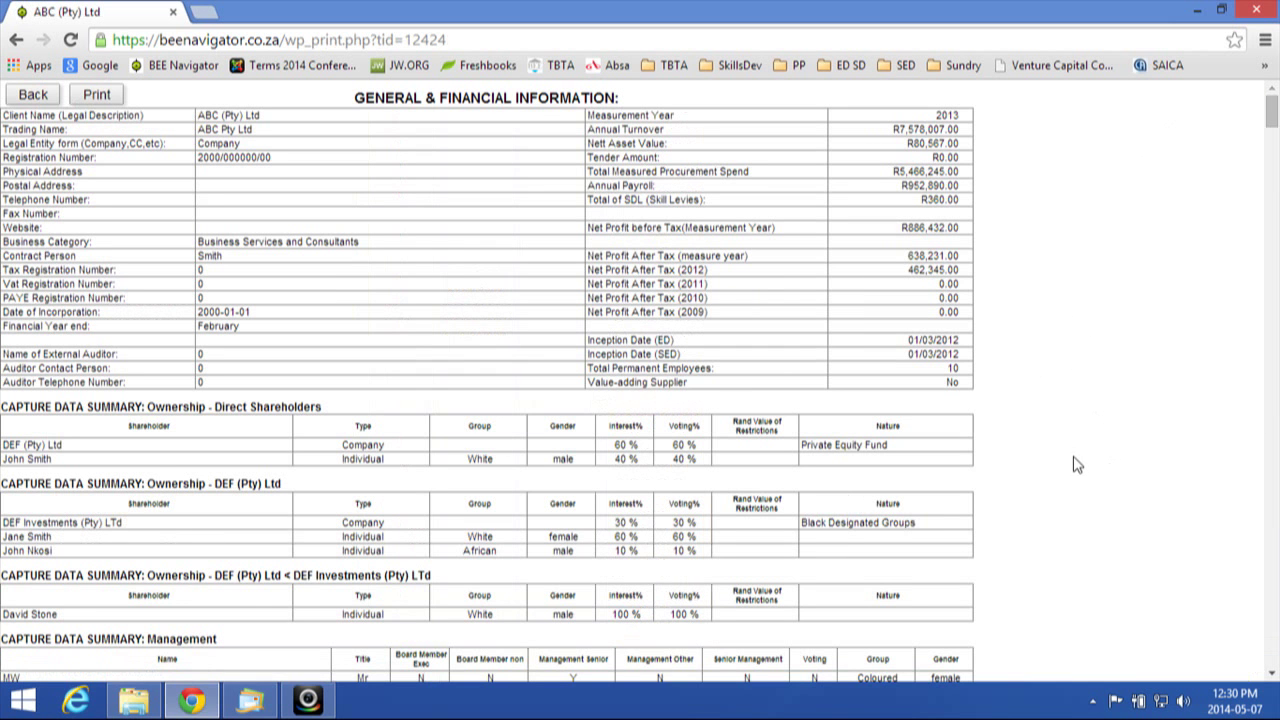
pyautogui.scroll(-5, 1078, 463)
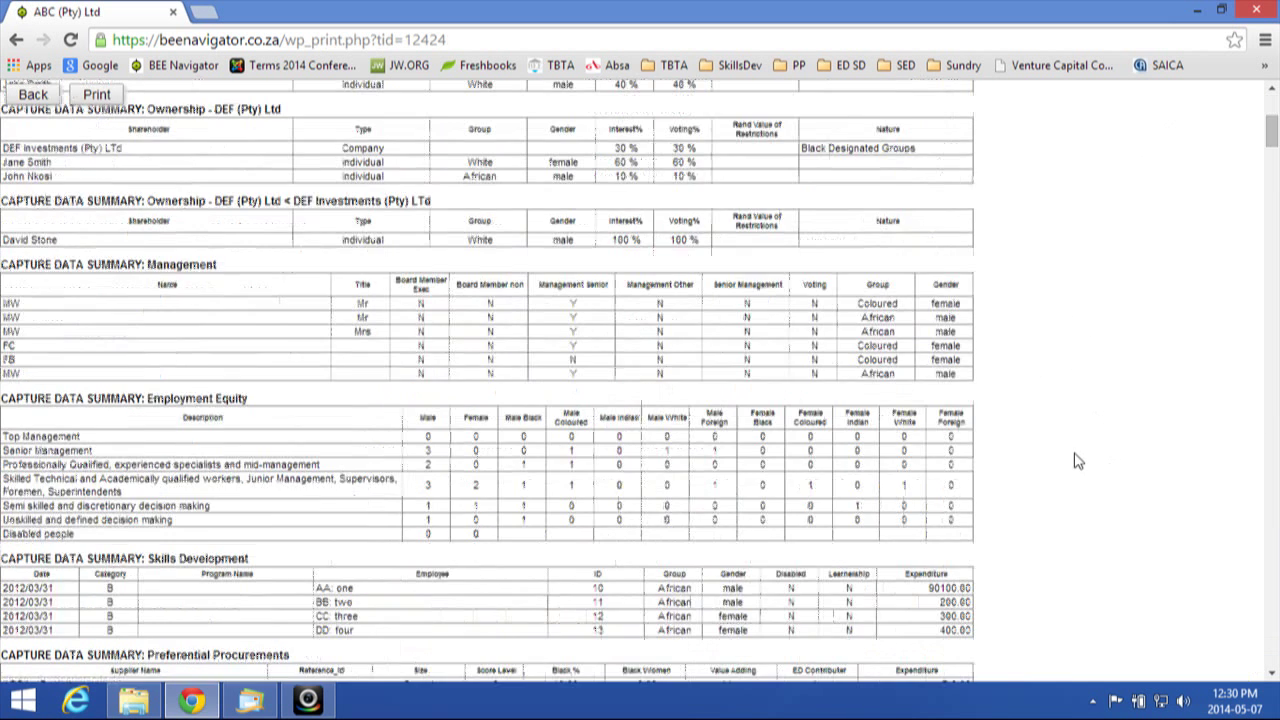
pyautogui.scroll(-4, 1078, 460)
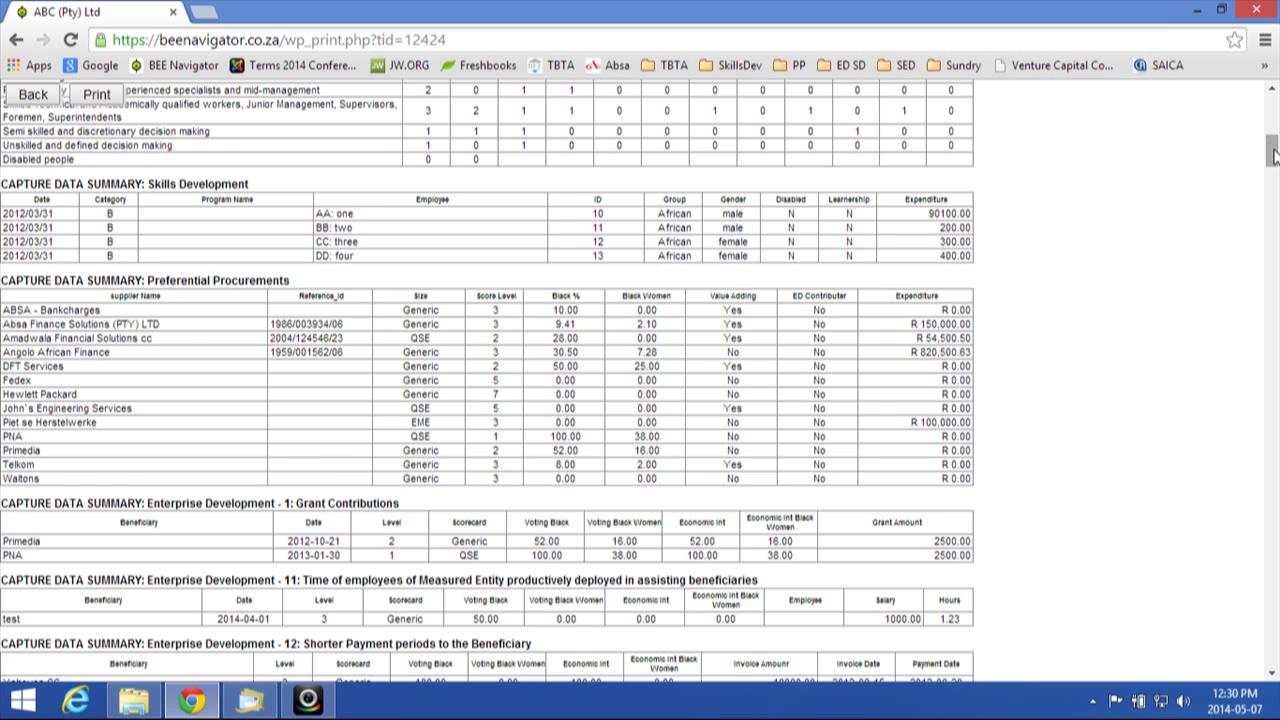
pyautogui.moveTo(1273, 152); pyautogui.dragTo(1273, 112)
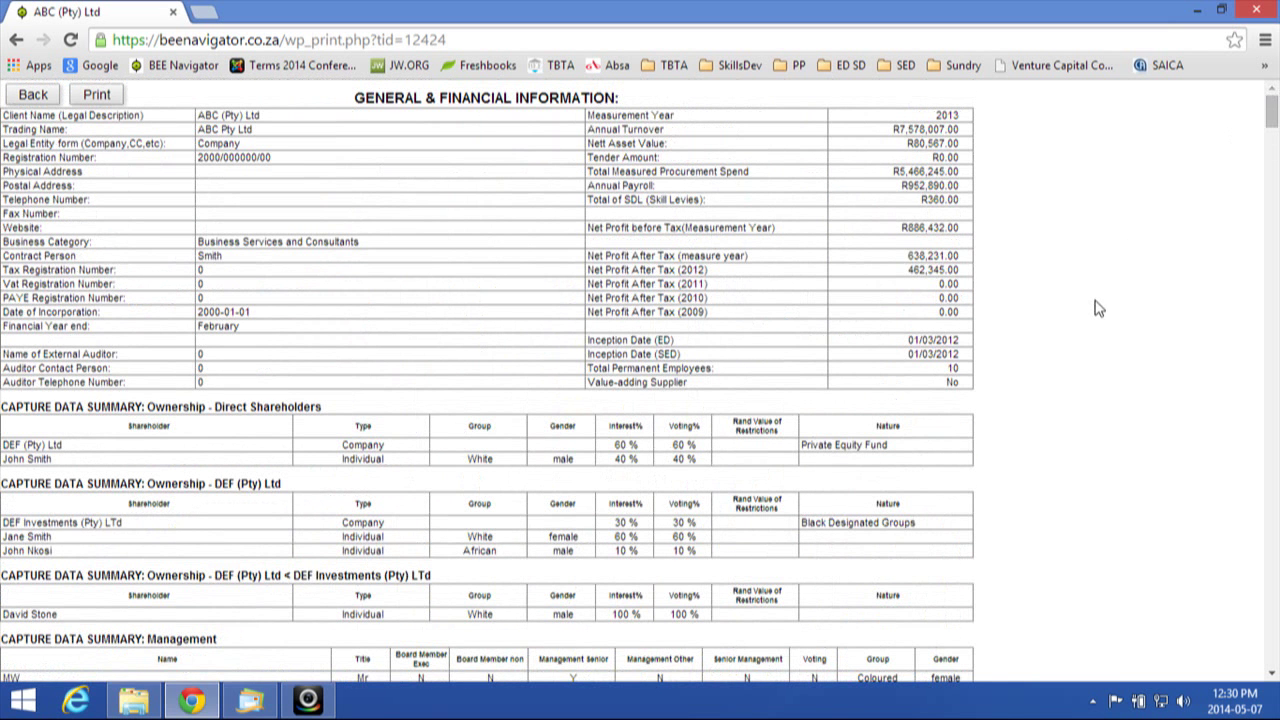
pyautogui.click(16, 44)
pyautogui.scroll(2, 772, 450)
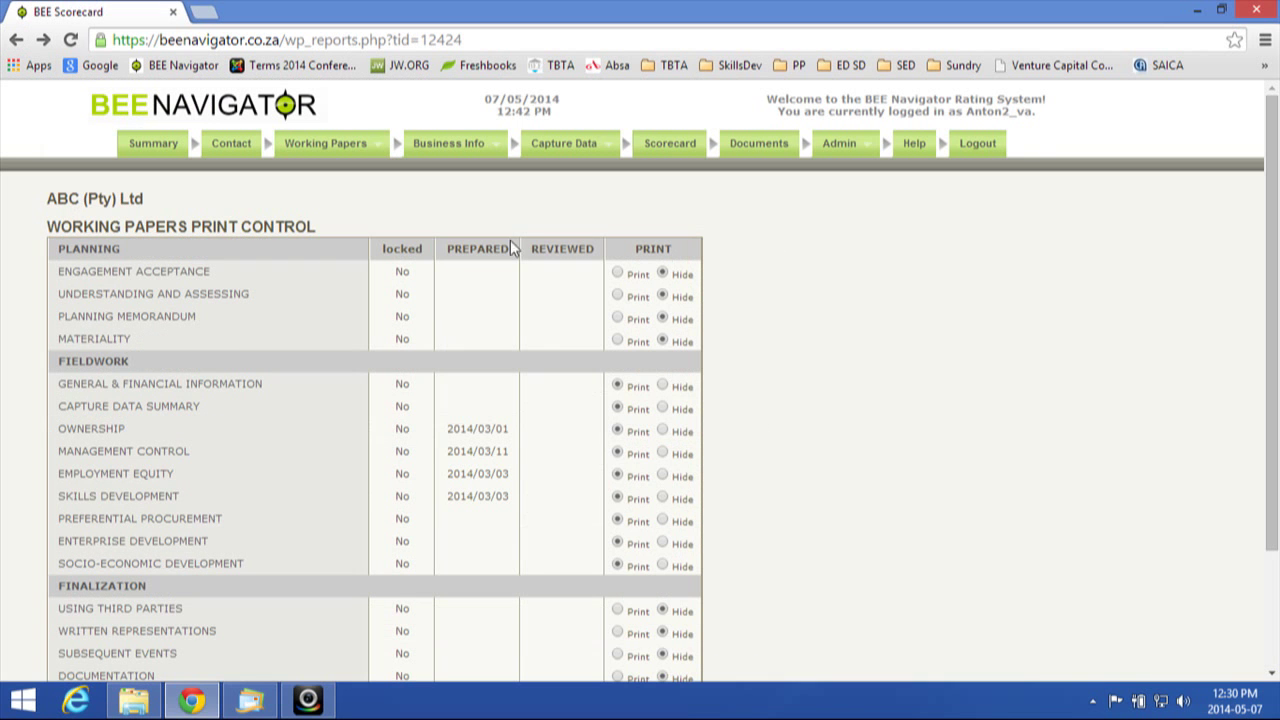
# Step: Open the Required Documents page for ABC (Pty) Ltd to review the document status
pyautogui.click(757, 145)
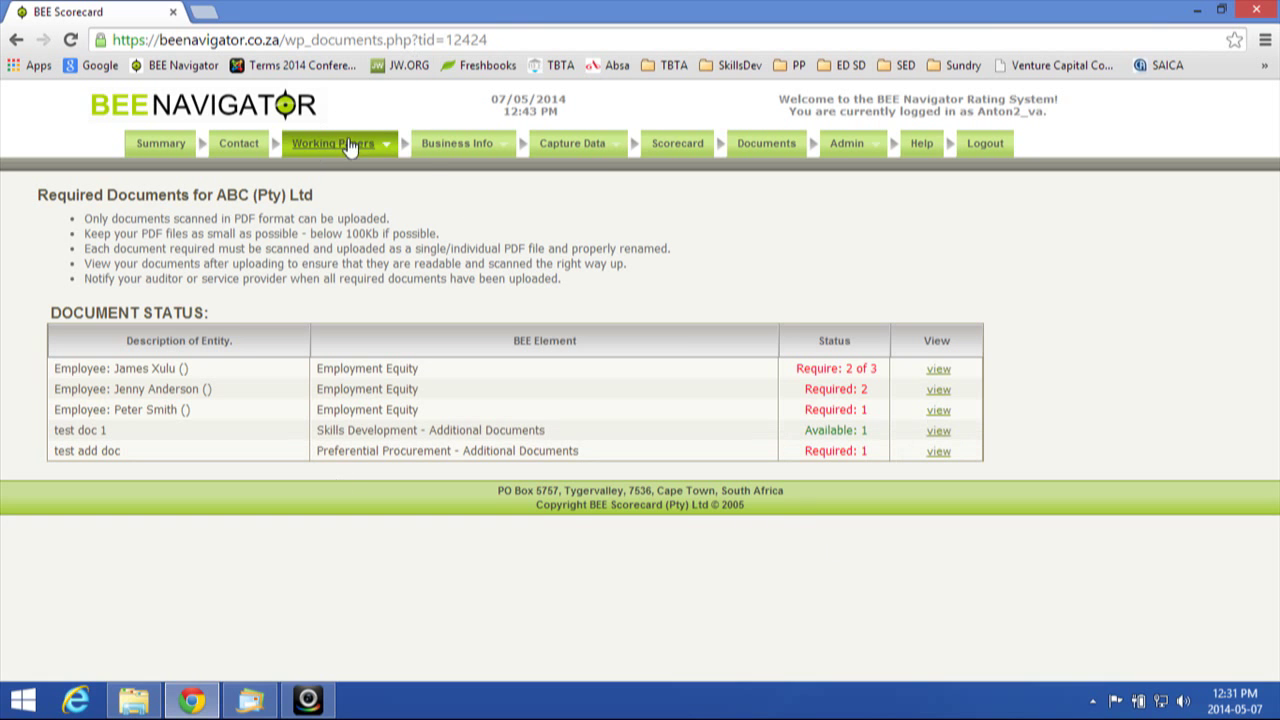
pyautogui.moveTo(322, 150)
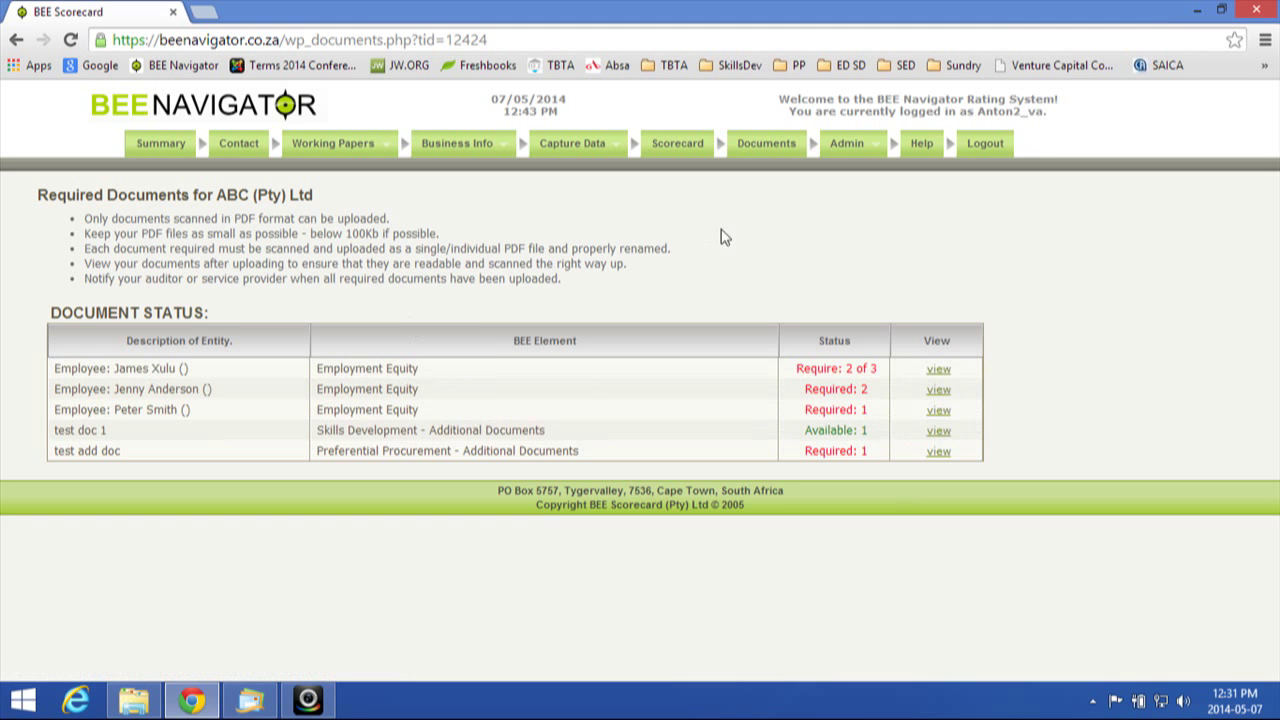
pyautogui.moveTo(853, 146)
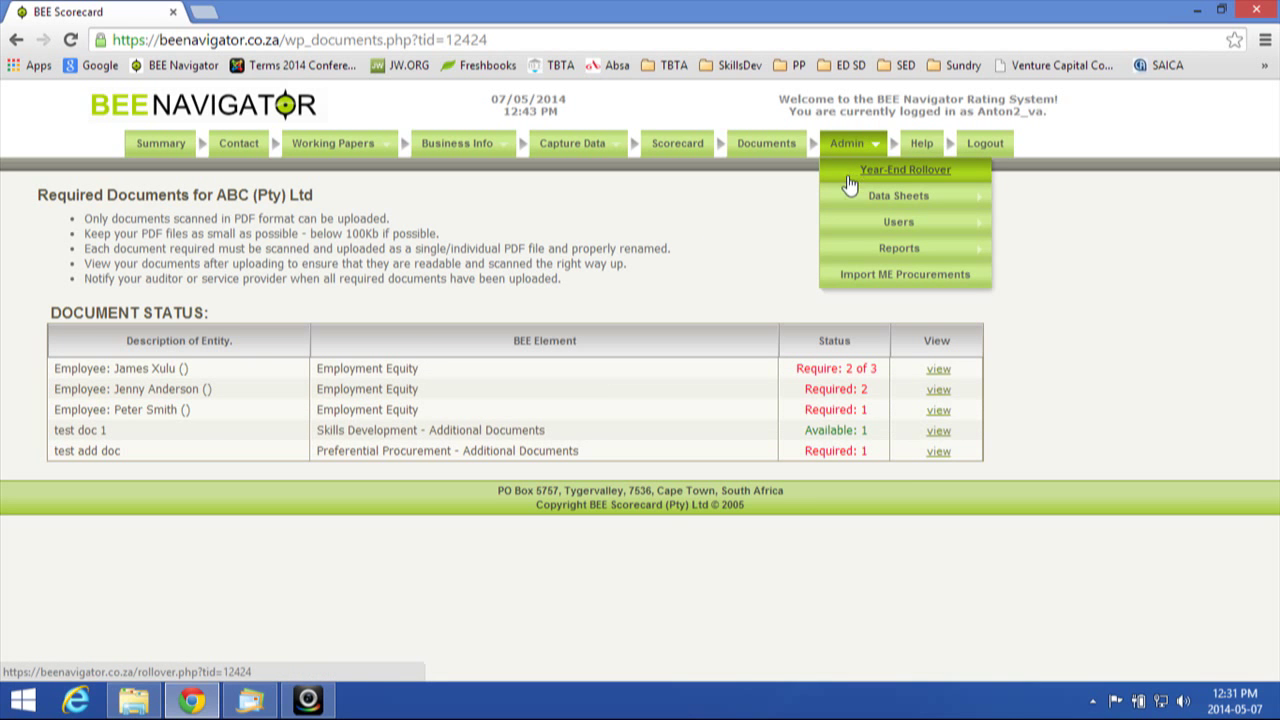
pyautogui.moveTo(849, 199)
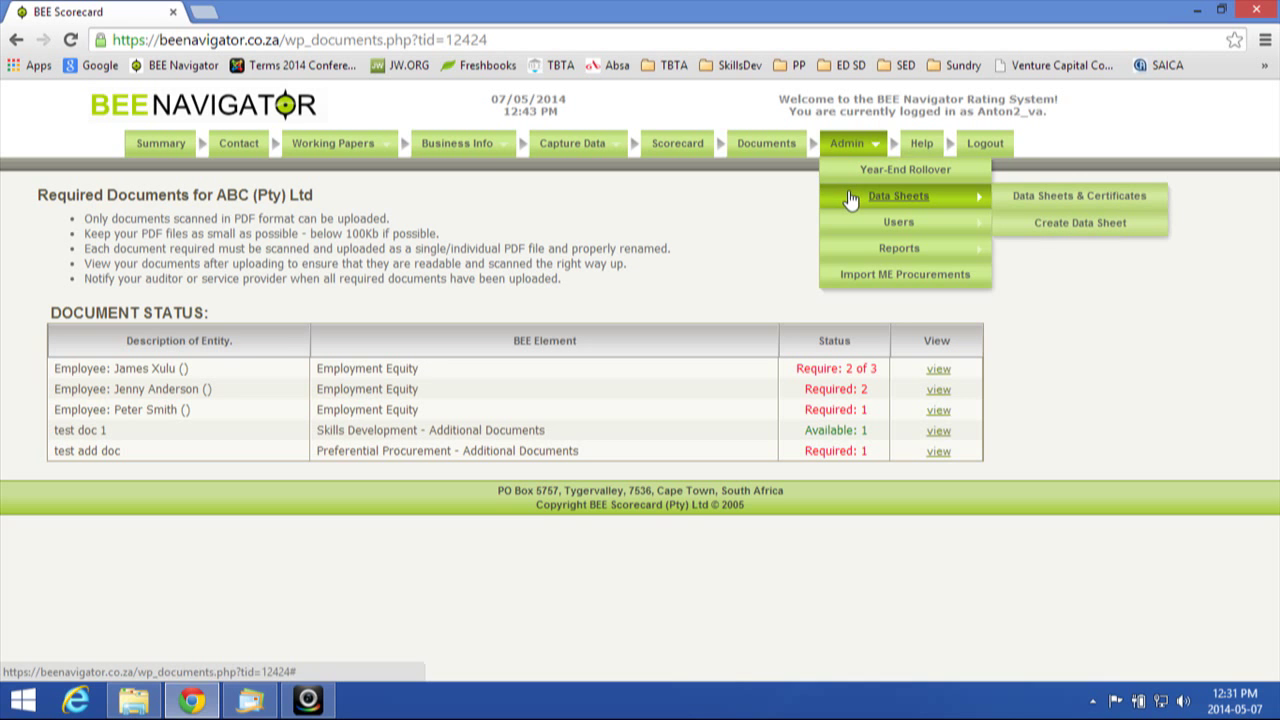
pyautogui.moveTo(855, 224)
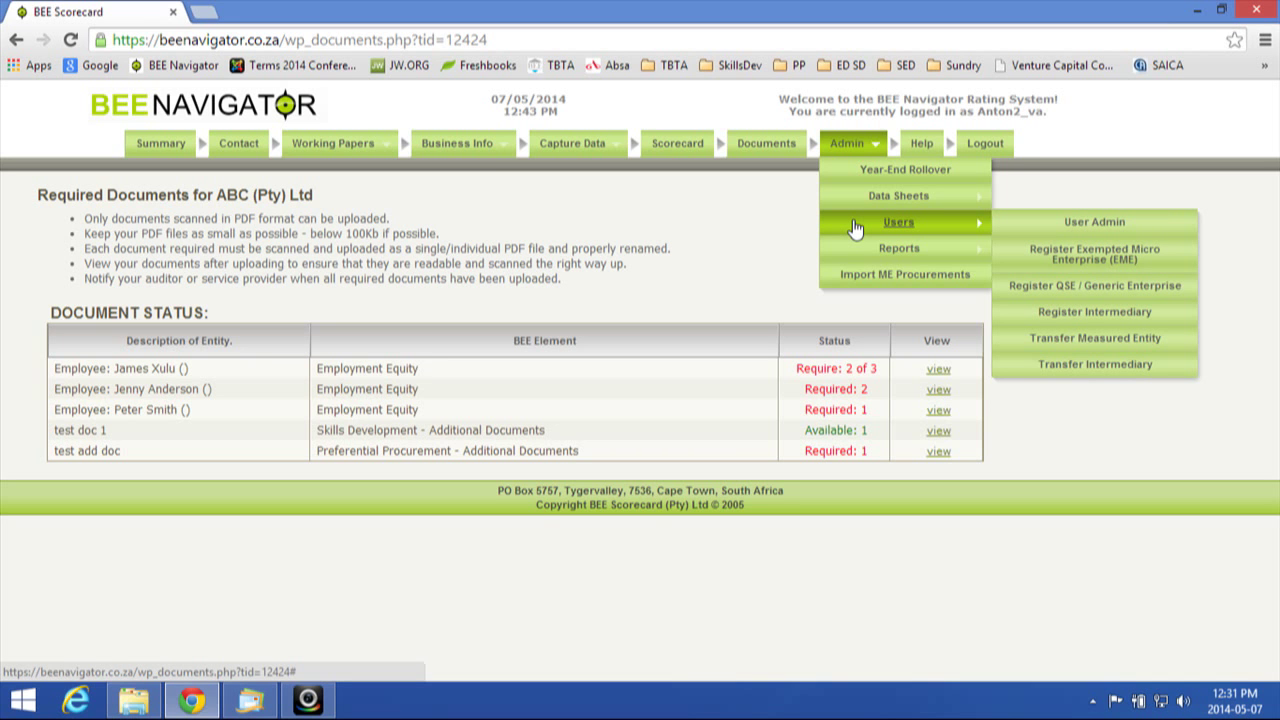
pyautogui.moveTo(855, 258)
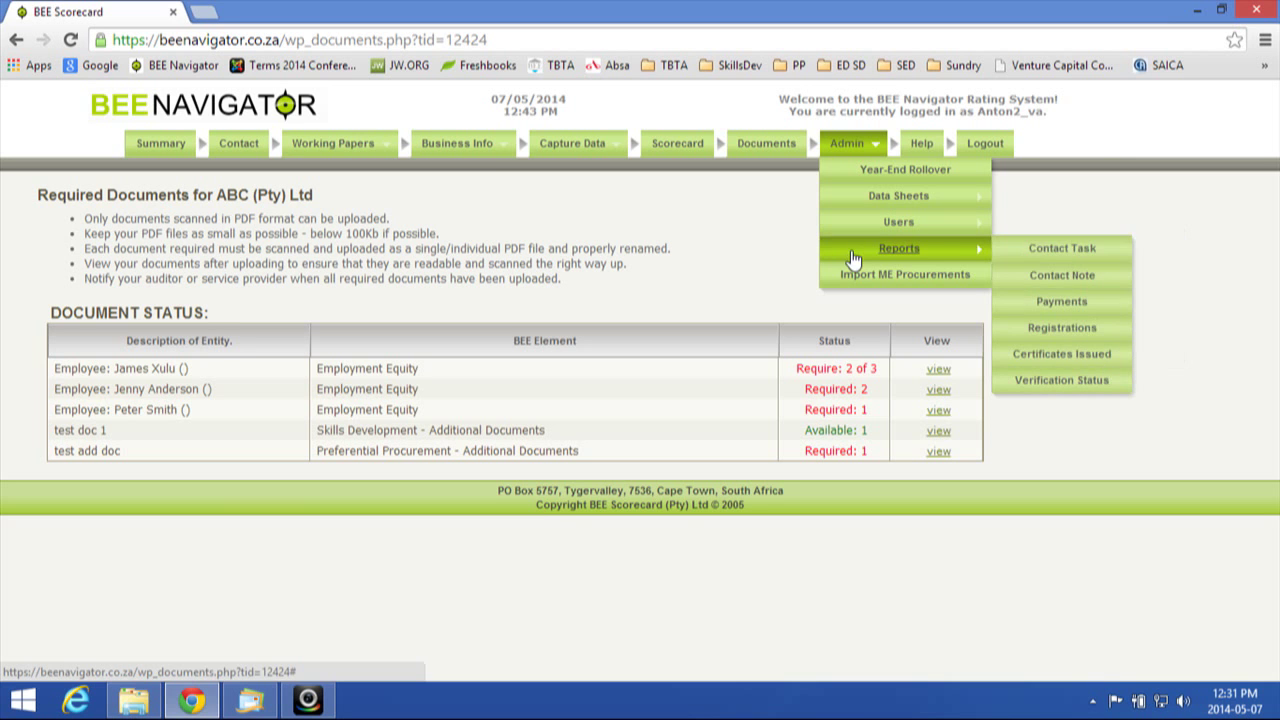